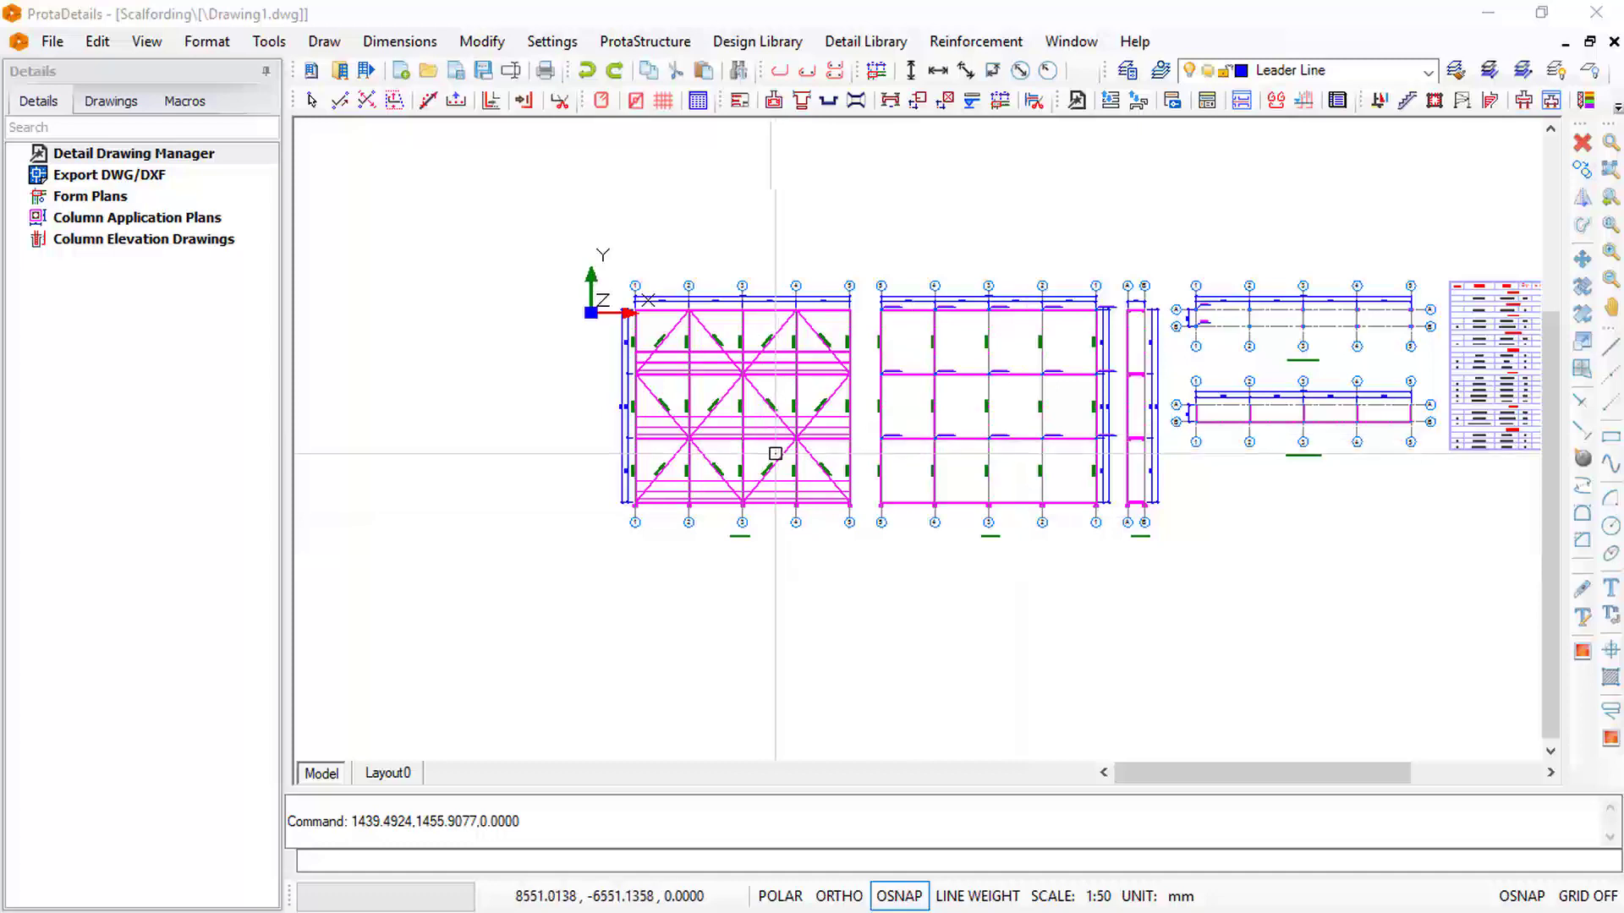
# Examine the finished scaffold drawing, covering the front and rear elevations and the sheet of component, platform and ladder details
pyautogui.scroll(3, 773, 457)
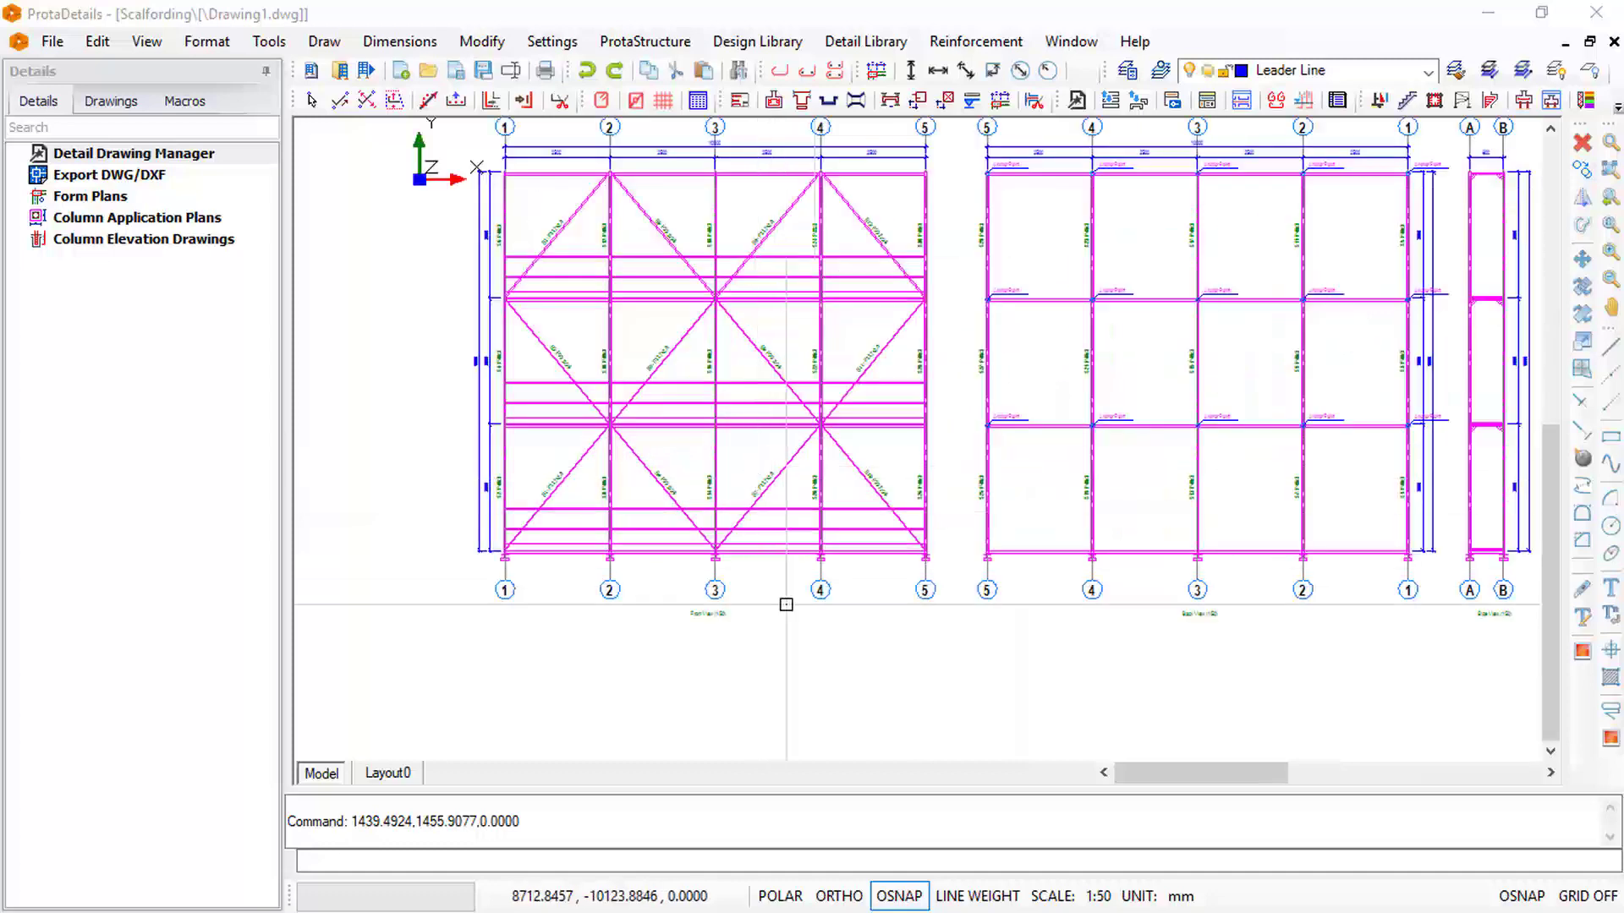
pyautogui.scroll(-2, 718, 461)
pyautogui.scroll(3, 702, 454)
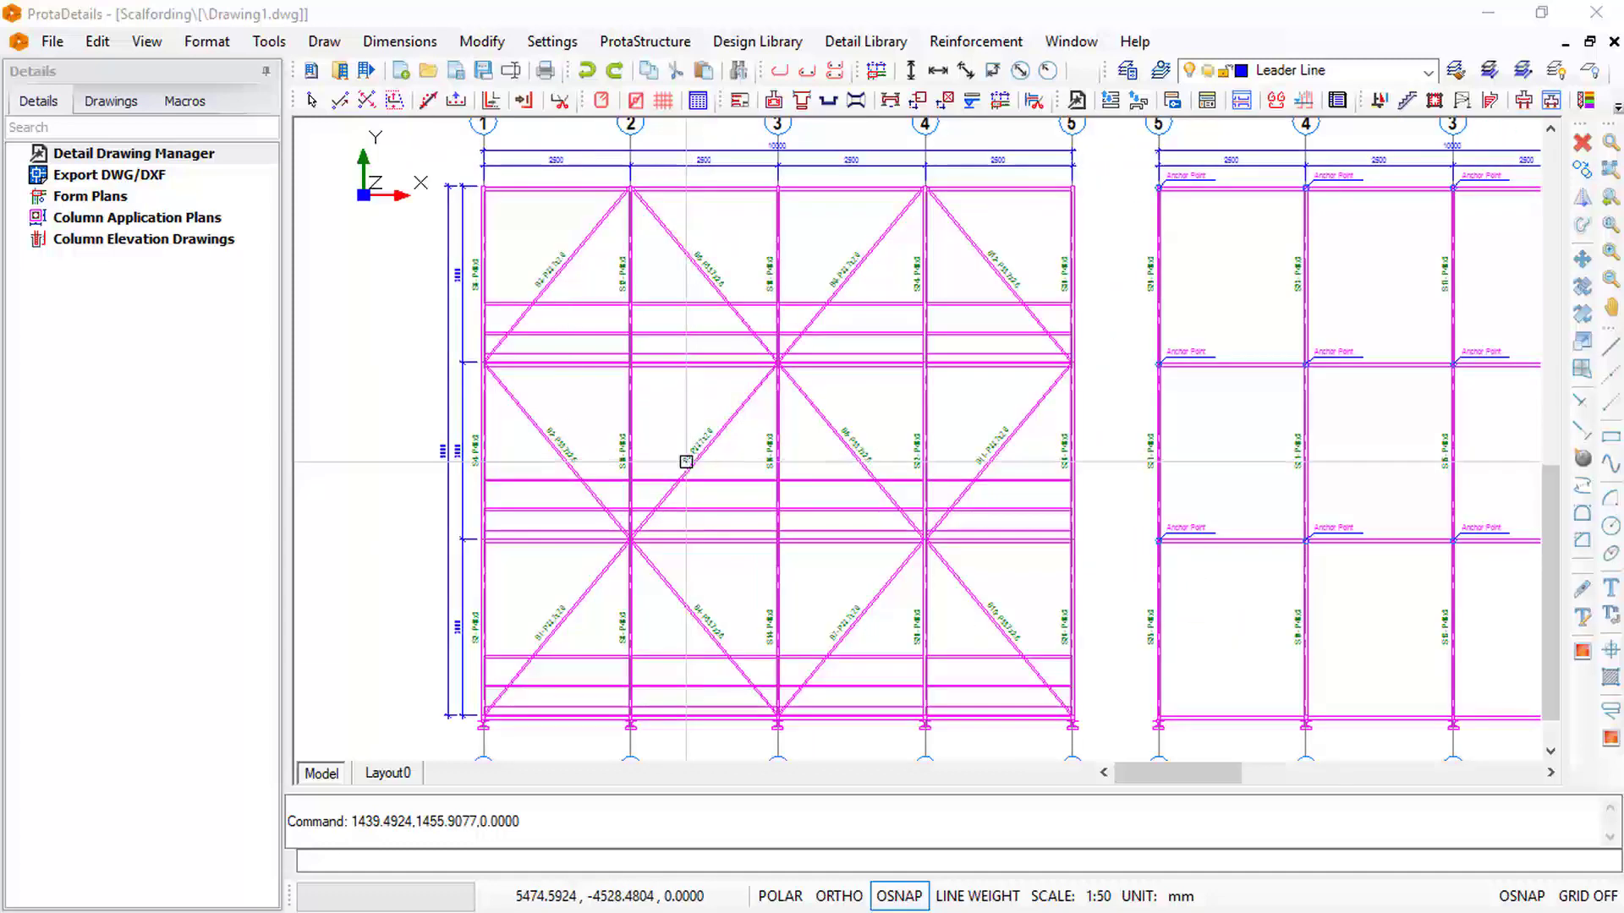
pyautogui.scroll(4, 436, 419)
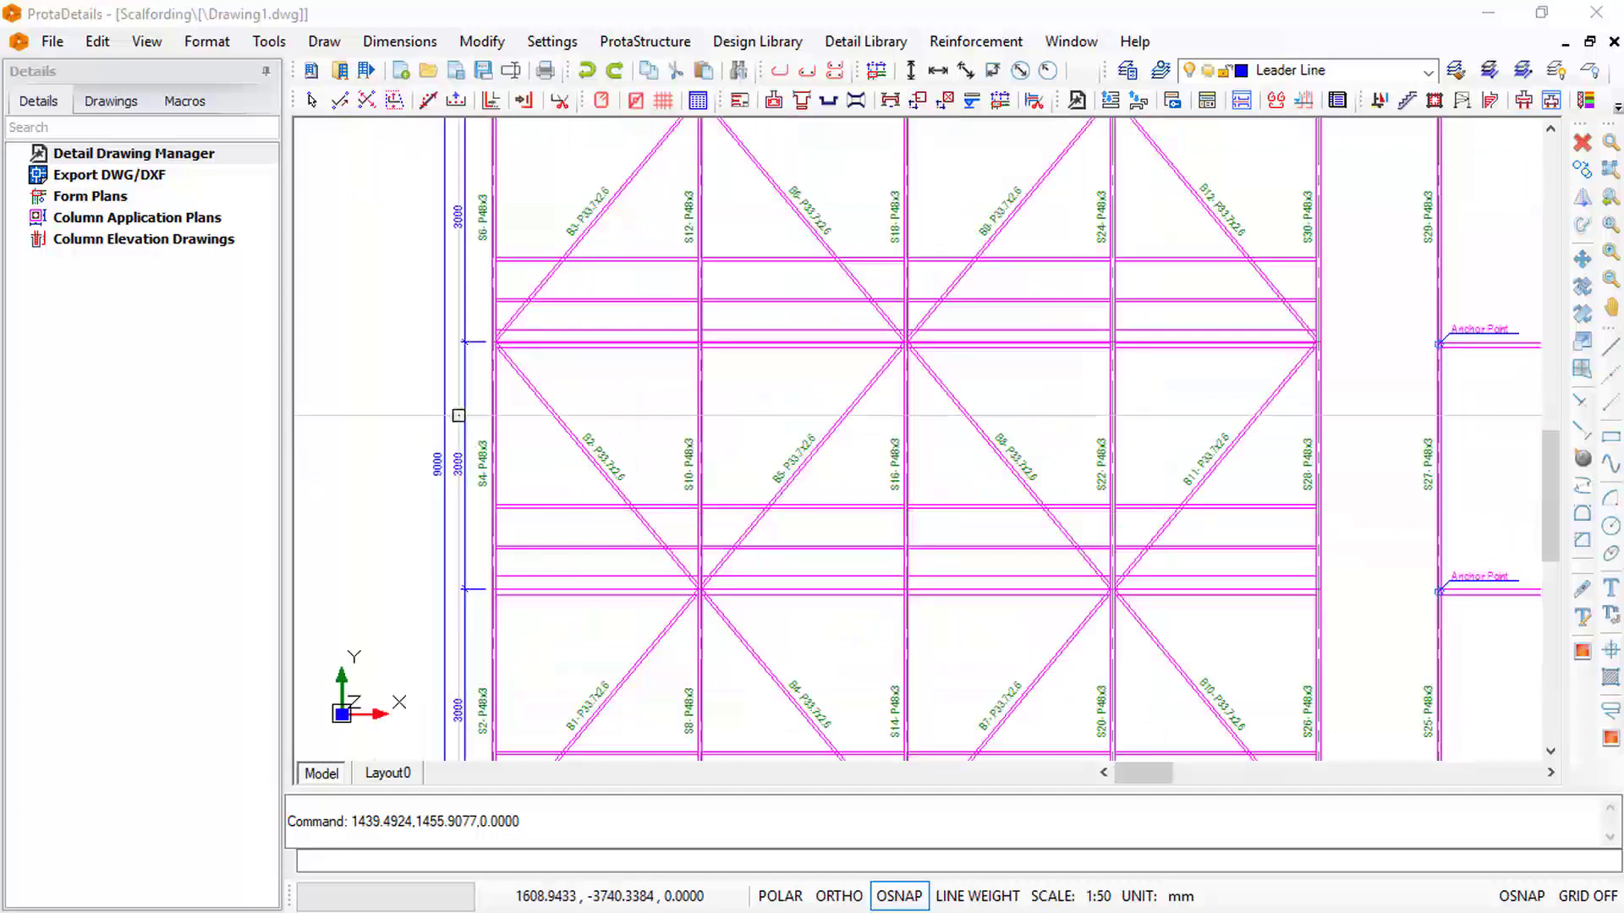
pyautogui.scroll(-4, 530, 381)
pyautogui.scroll(-2, 918, 439)
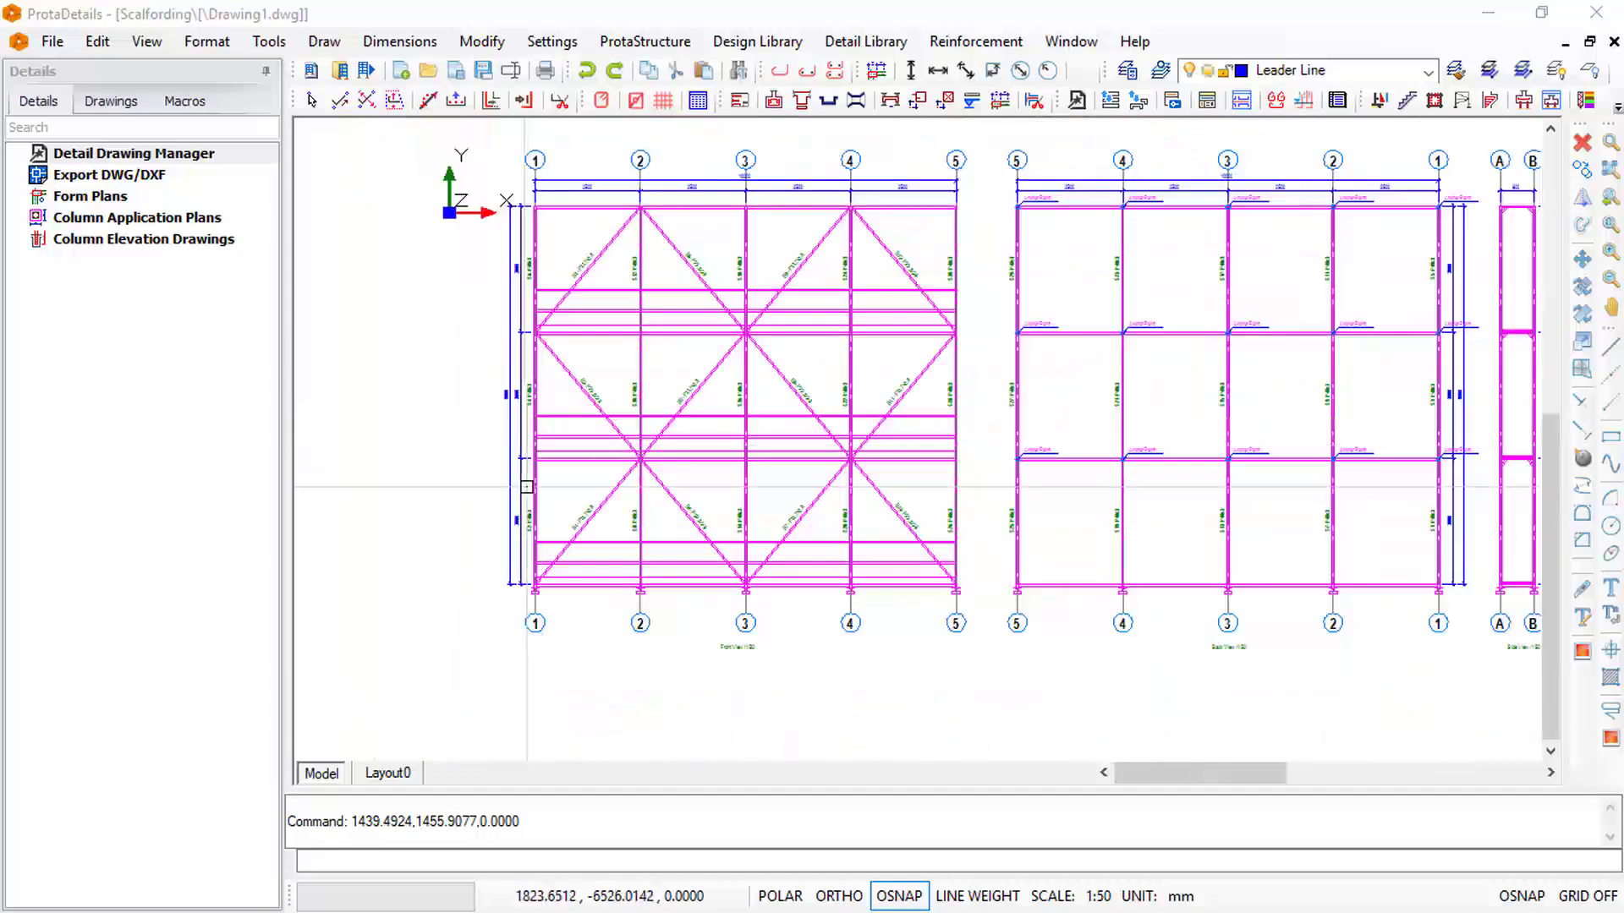
pyautogui.moveTo(917, 440); pyautogui.dragTo(1133, 397, button='middle')
pyautogui.scroll(-3, 1133, 397)
pyautogui.scroll(-2, 1464, 522)
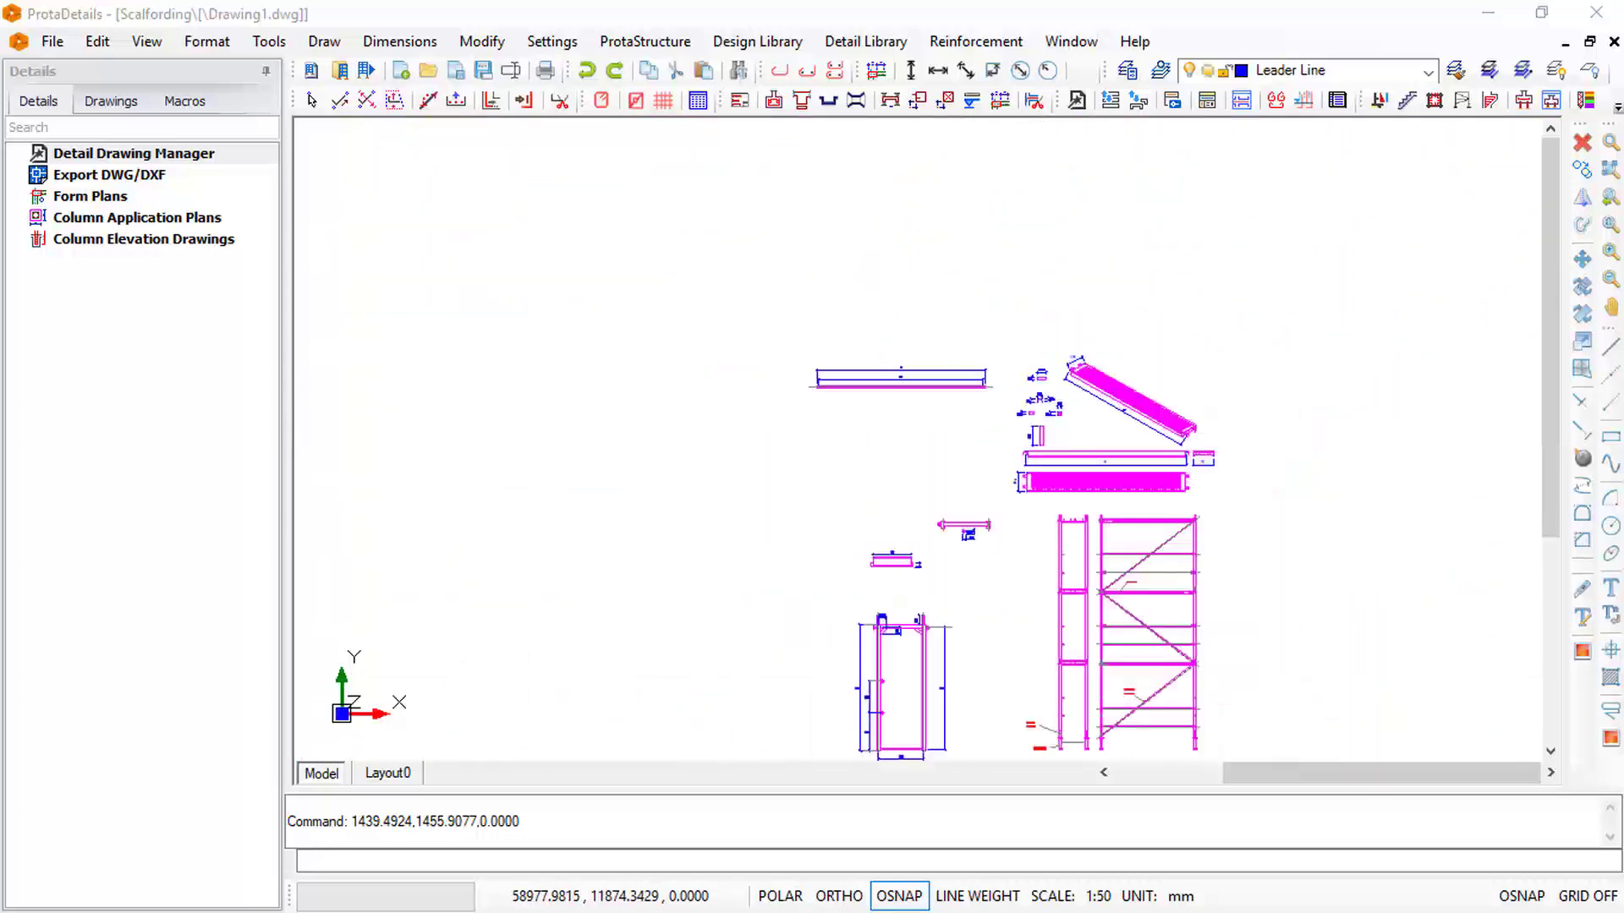
pyautogui.scroll(-3, 1464, 522)
pyautogui.moveTo(1340, 505); pyautogui.dragTo(1215, 476, button='middle')
pyautogui.scroll(1, 1214, 476)
pyautogui.scroll(1, 1214, 477)
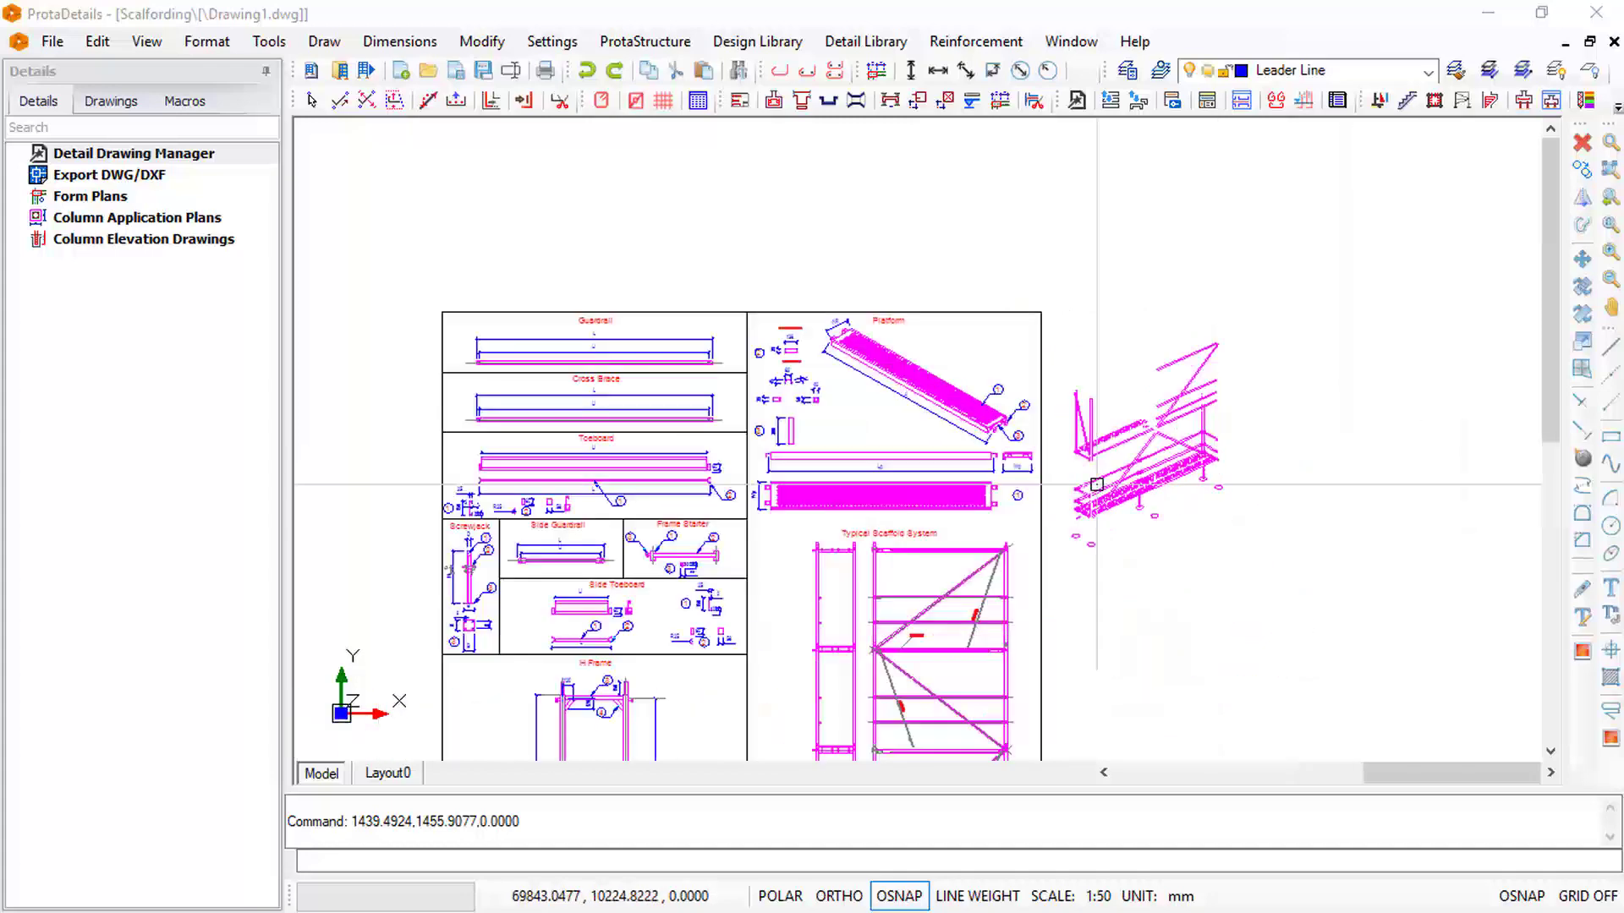
pyautogui.scroll(1, 1269, 499)
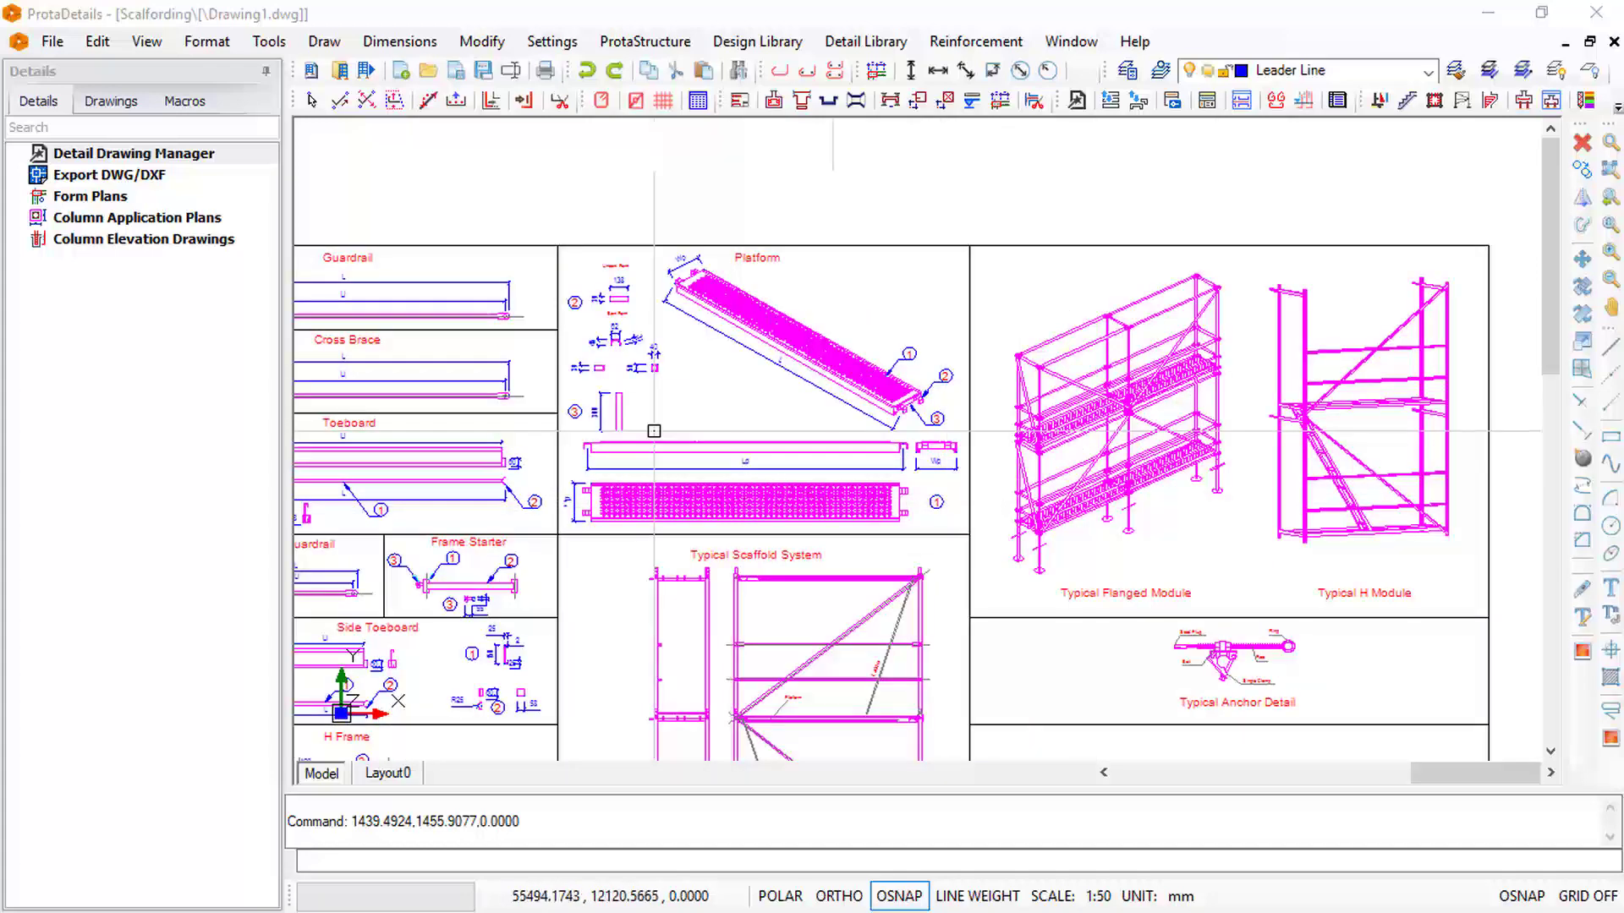
pyautogui.scroll(-3, 888, 416)
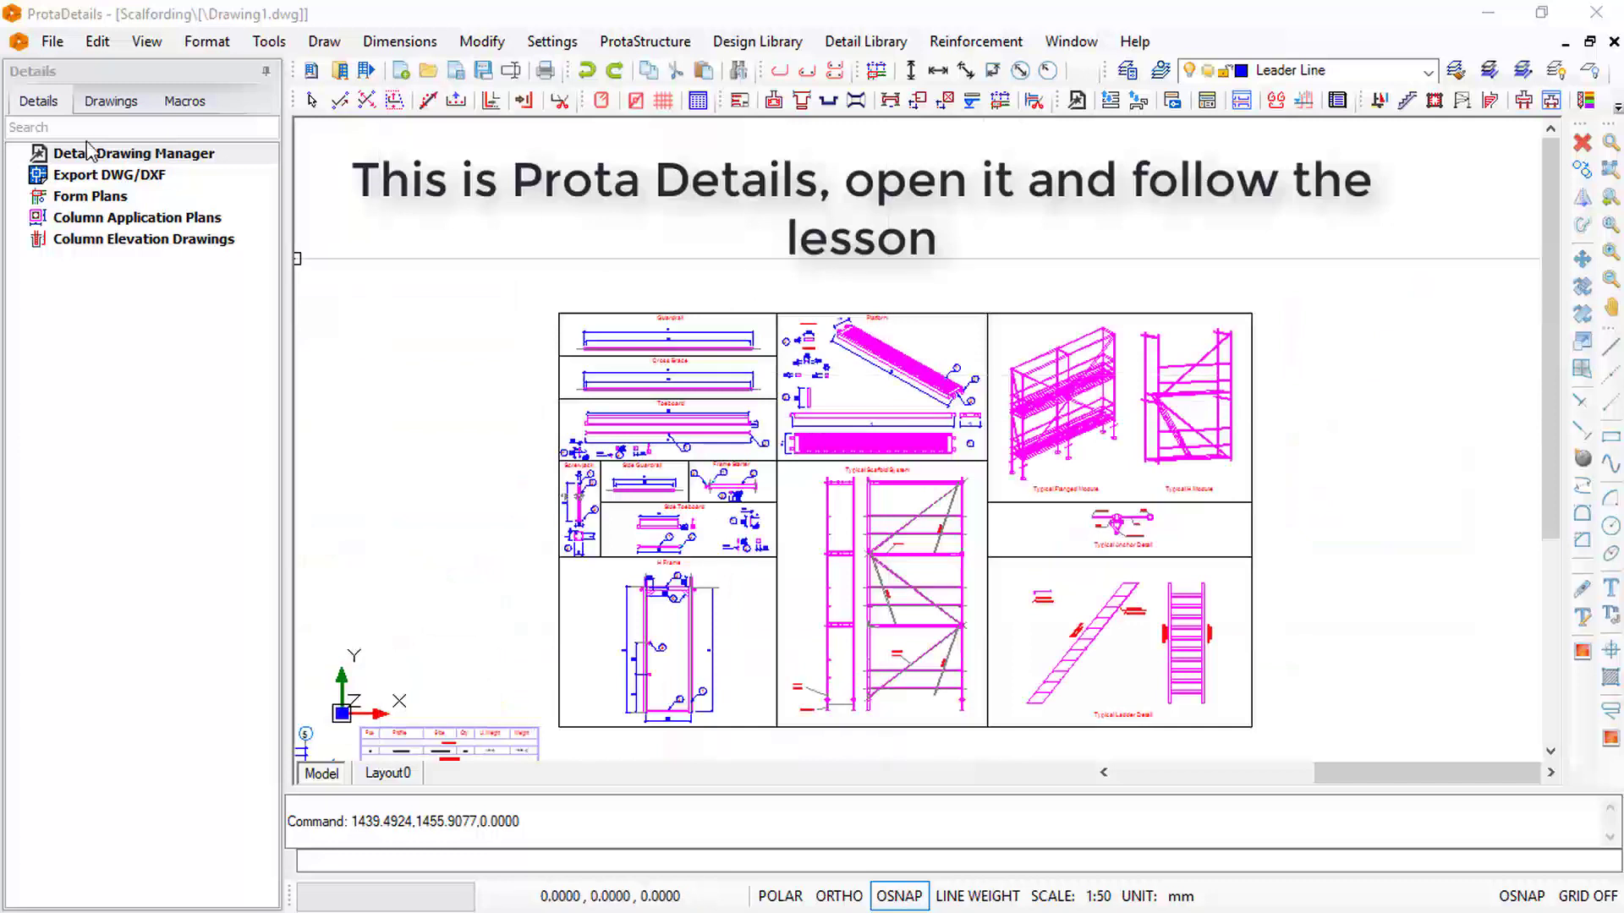
# Create a new project with the code Scaffording, discarding the changes to Drawing1.dwg, and import the UK (BS8110) settings template
pyautogui.click(51, 44)
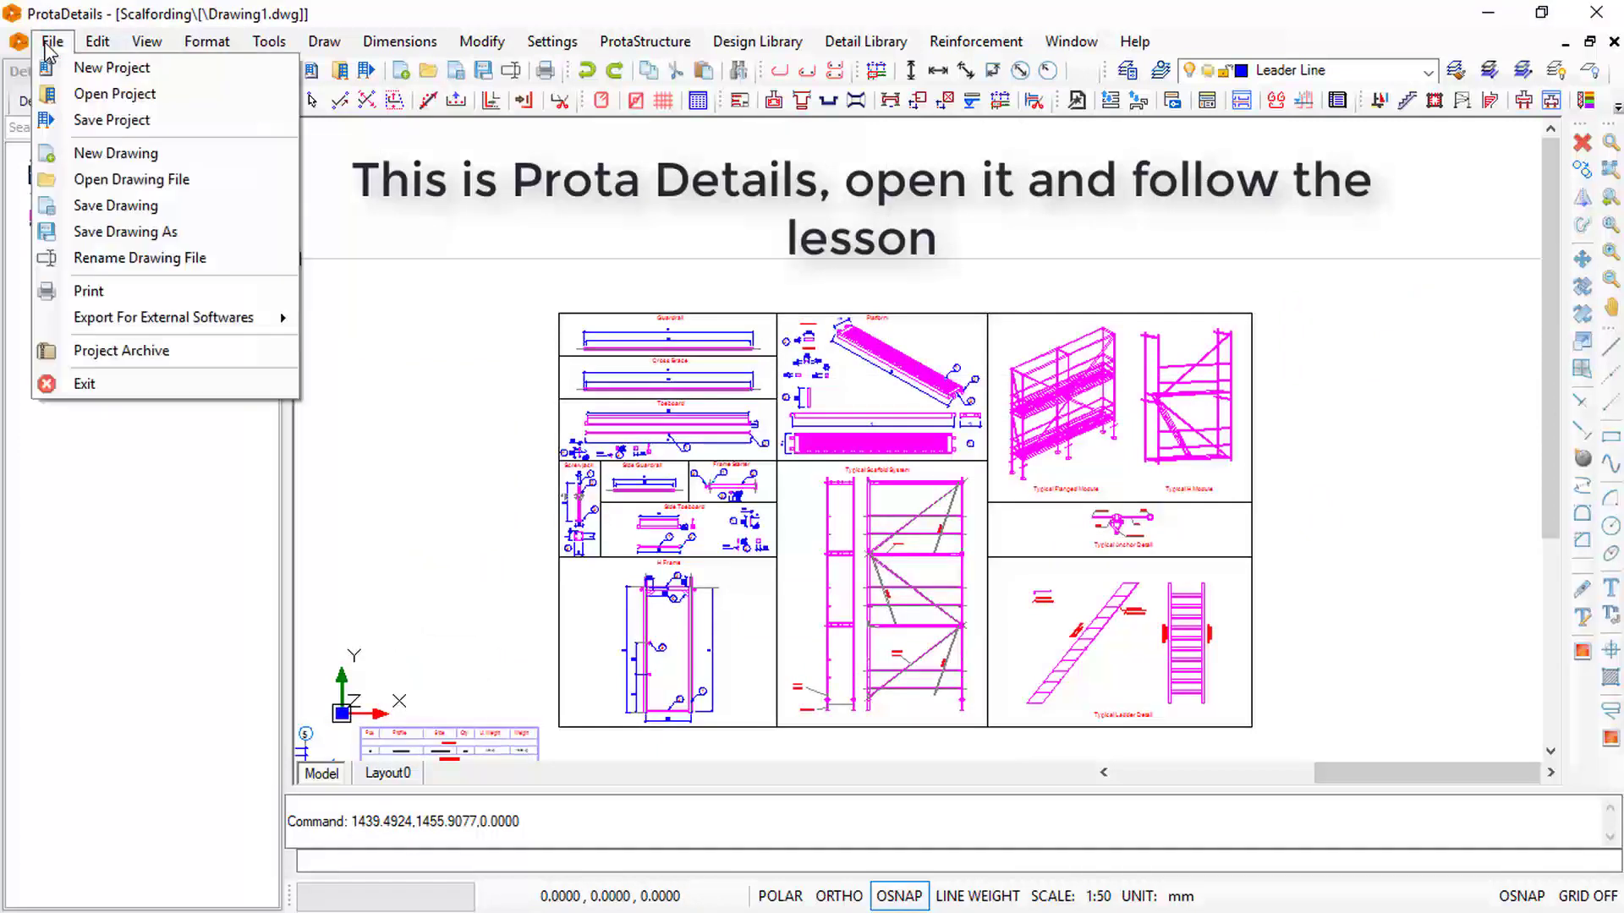
pyautogui.click(84, 67)
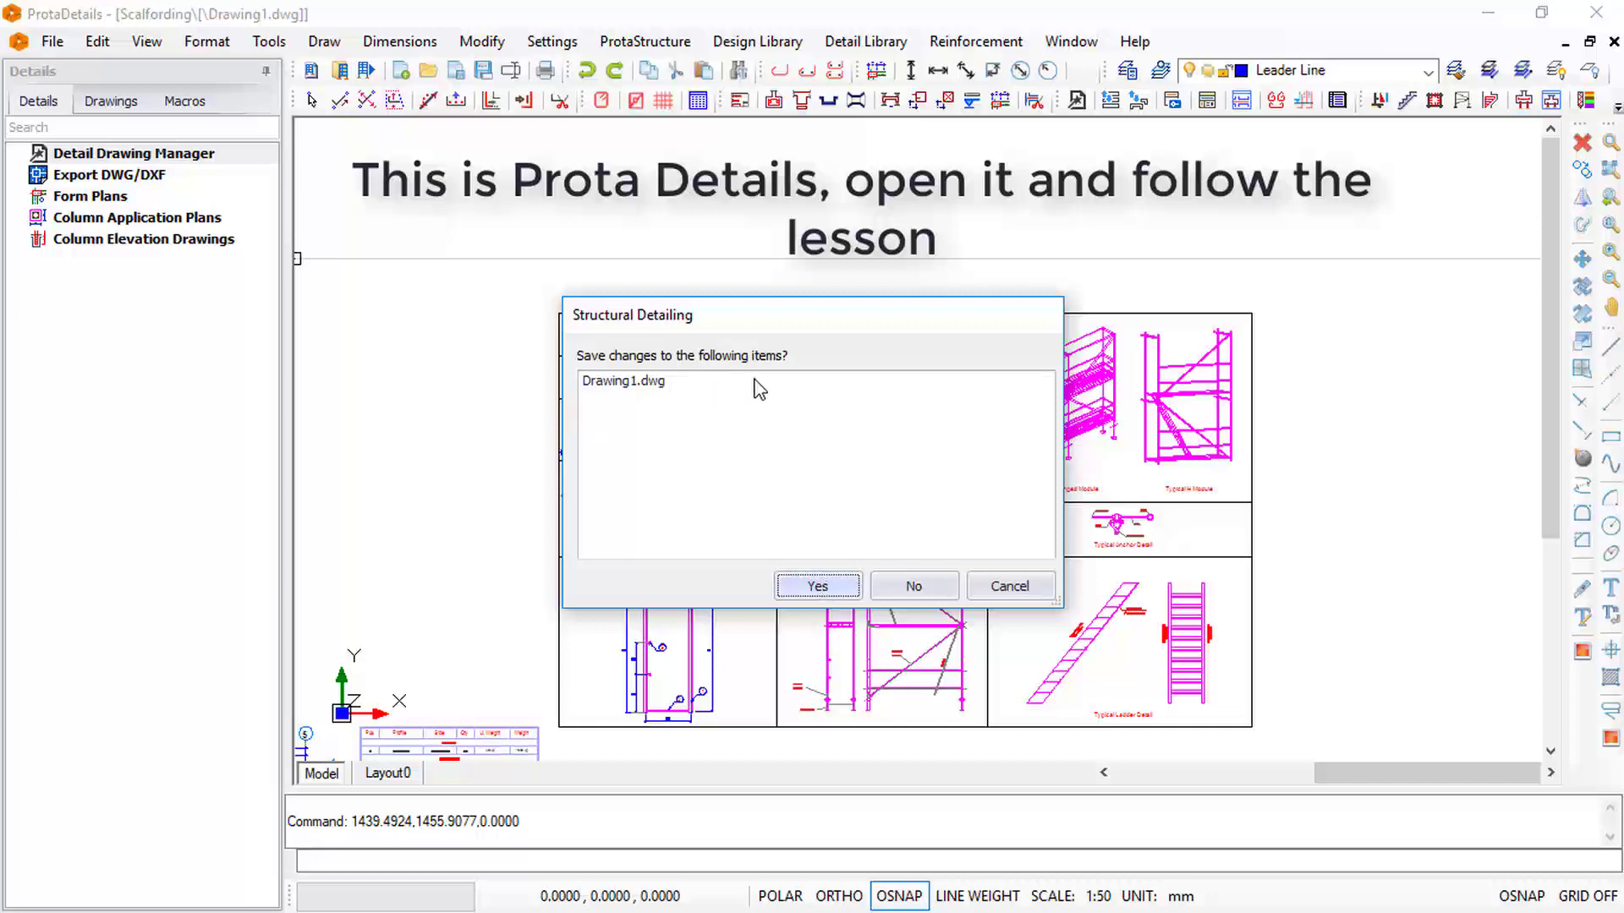
pyautogui.click(916, 593)
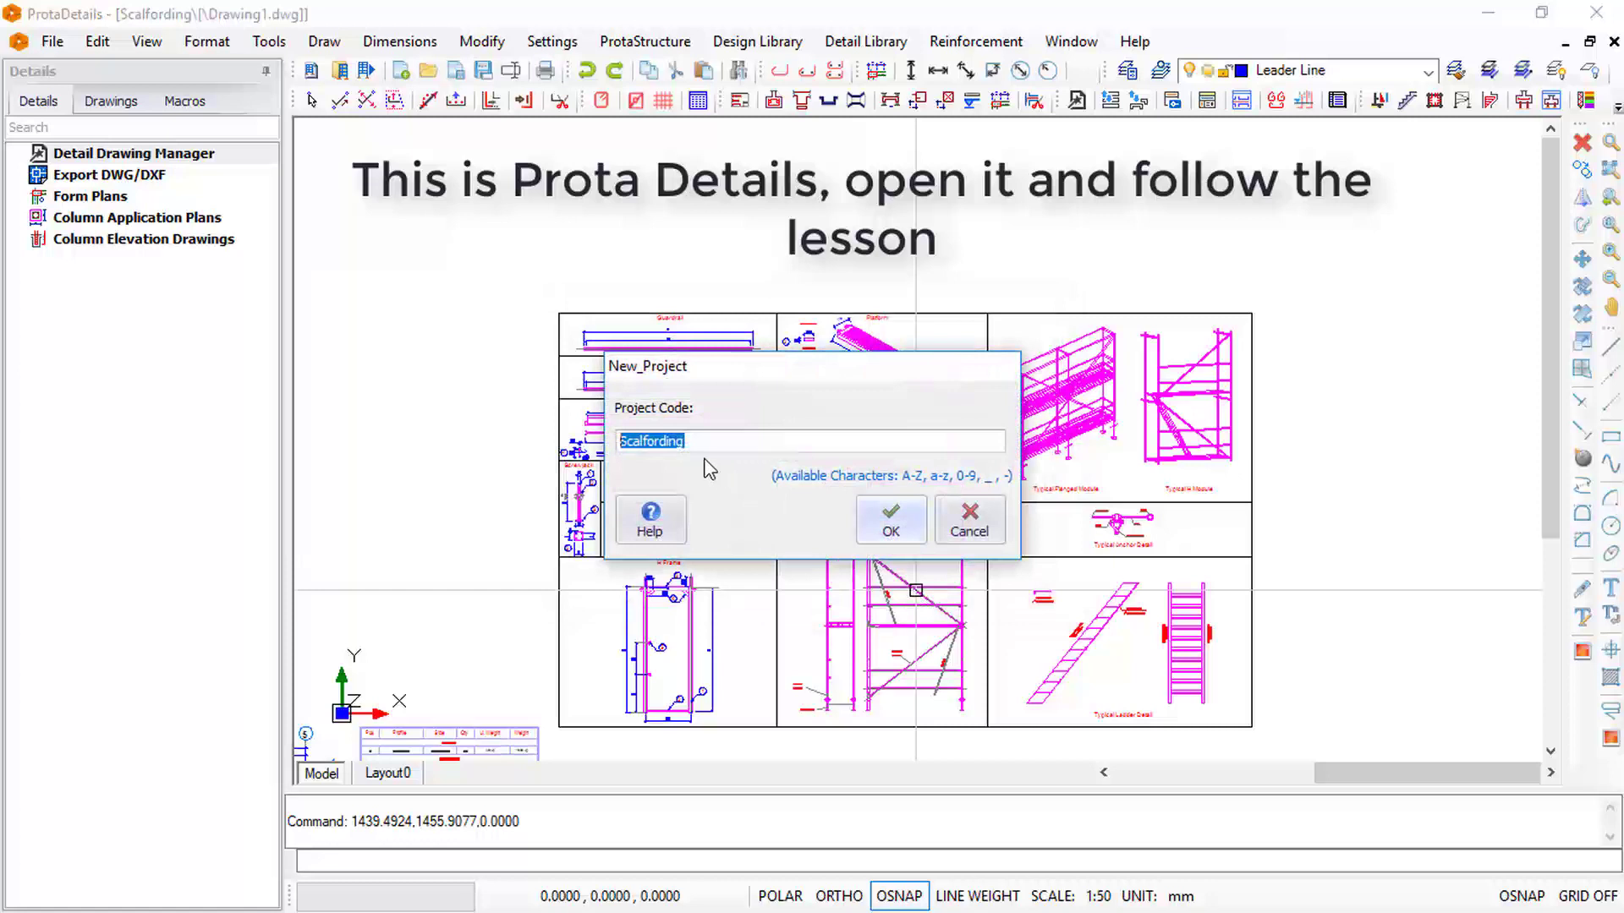
pyautogui.click(692, 446)
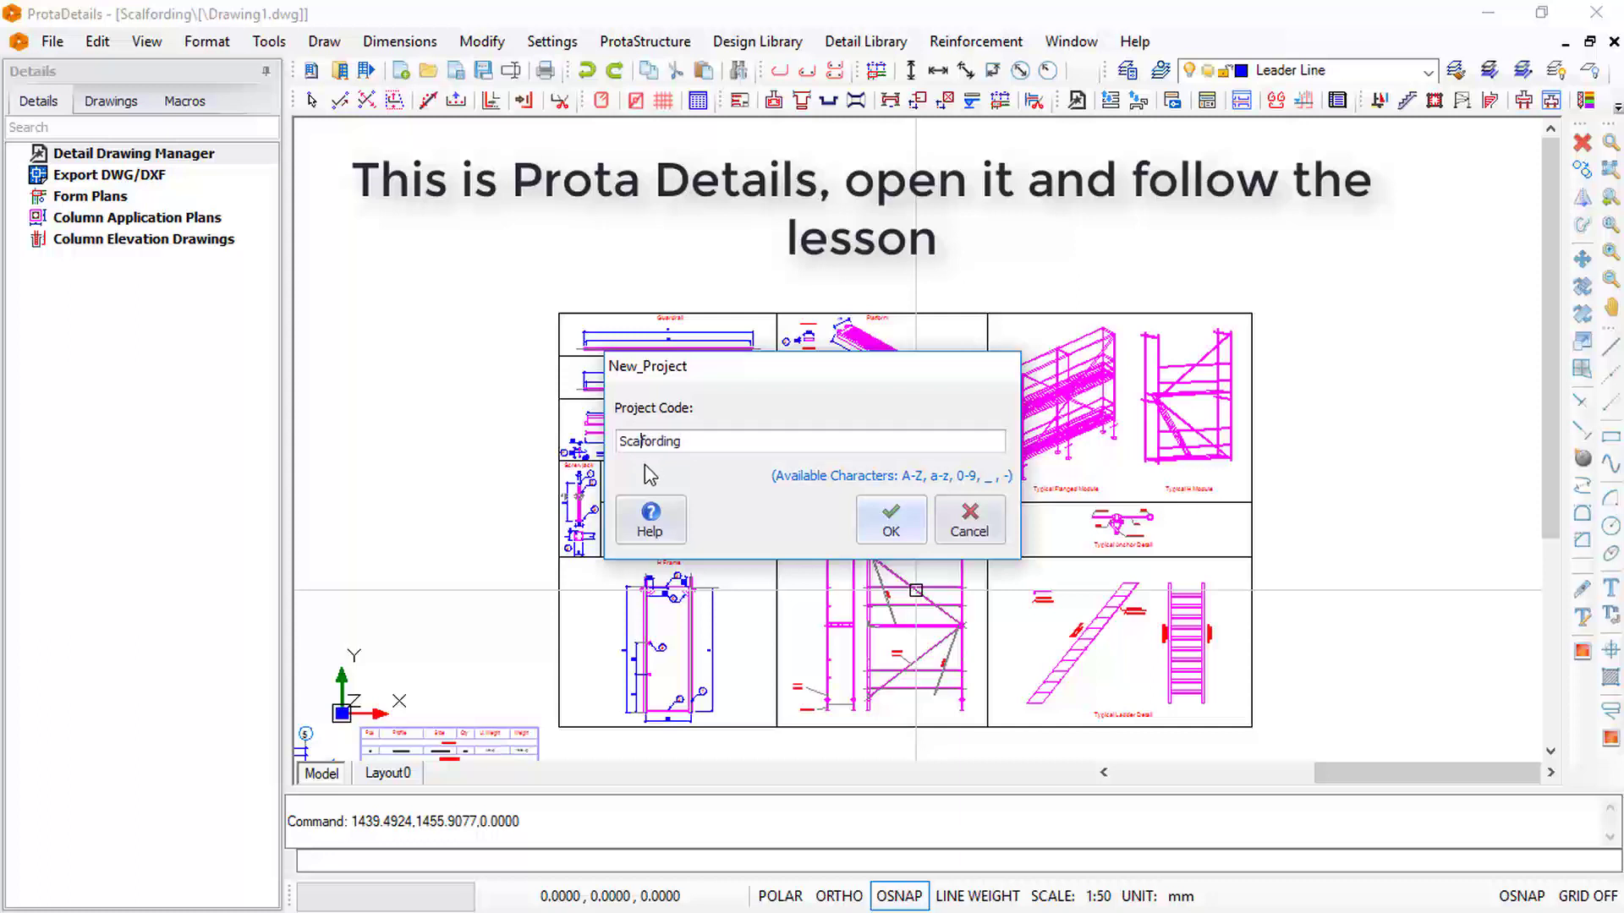
pyautogui.click(646, 441)
pyautogui.write('f')
pyautogui.click(864, 529)
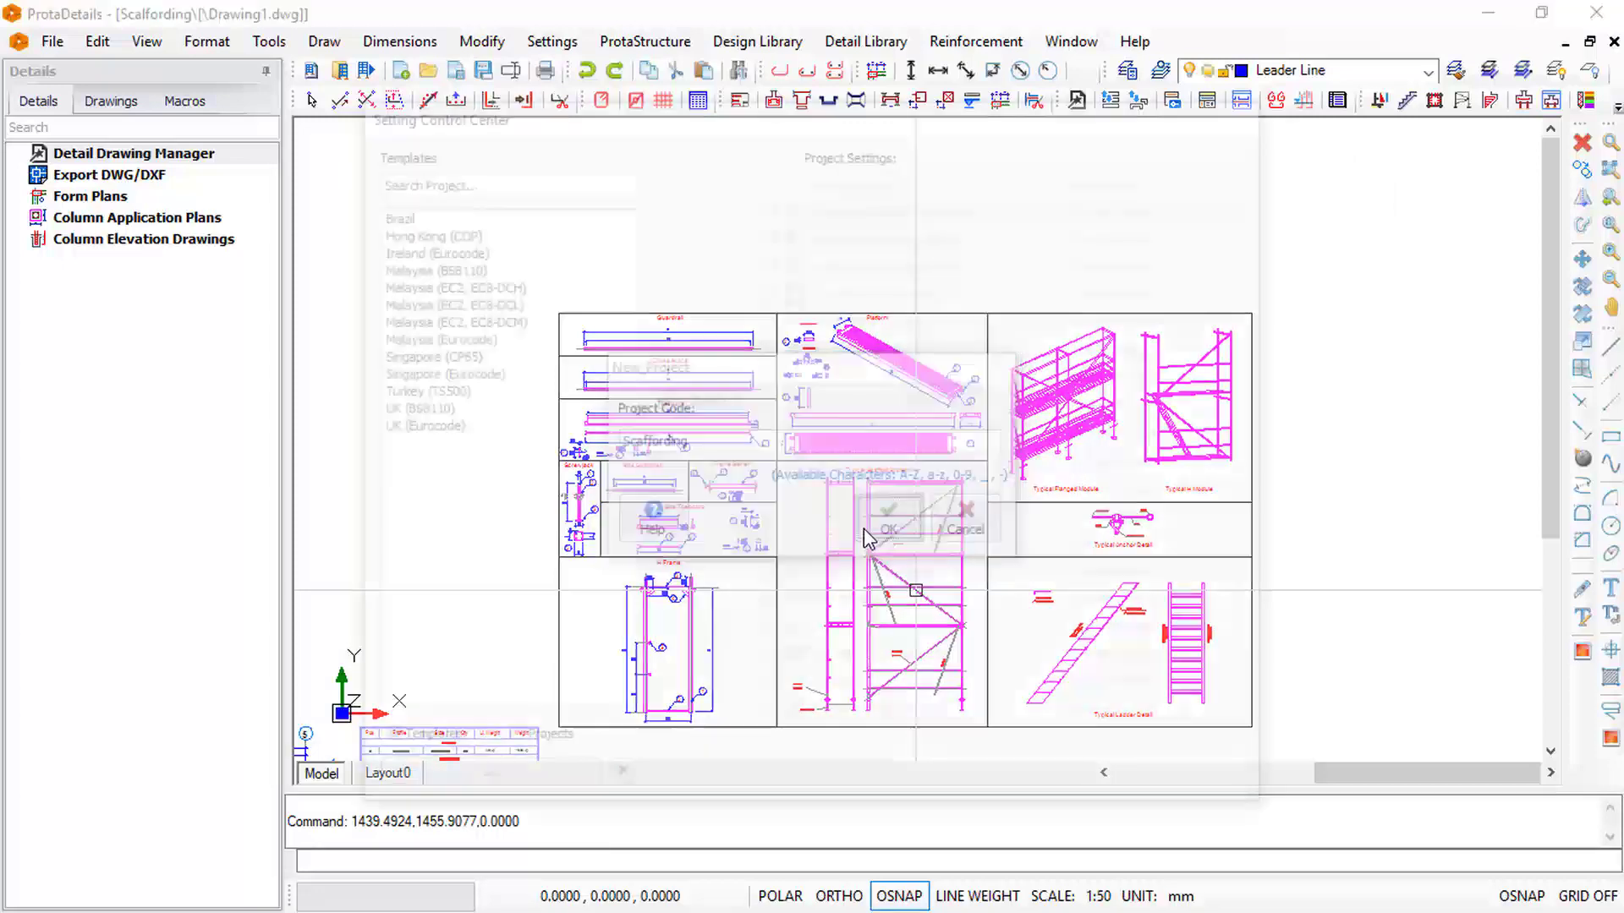
pyautogui.click(427, 408)
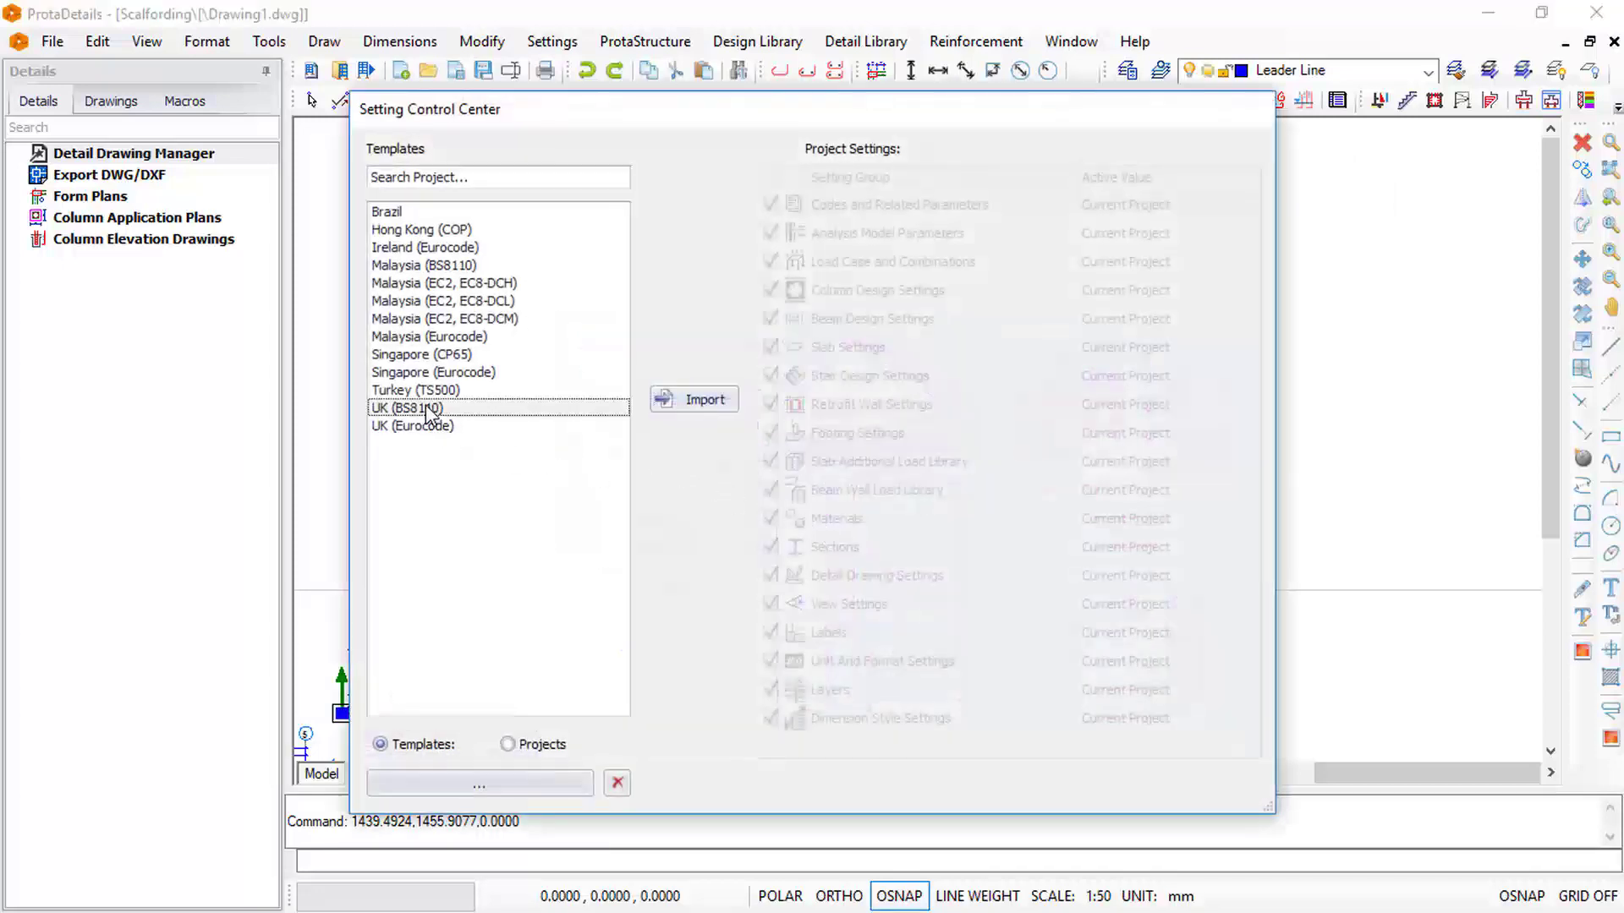
pyautogui.click(698, 400)
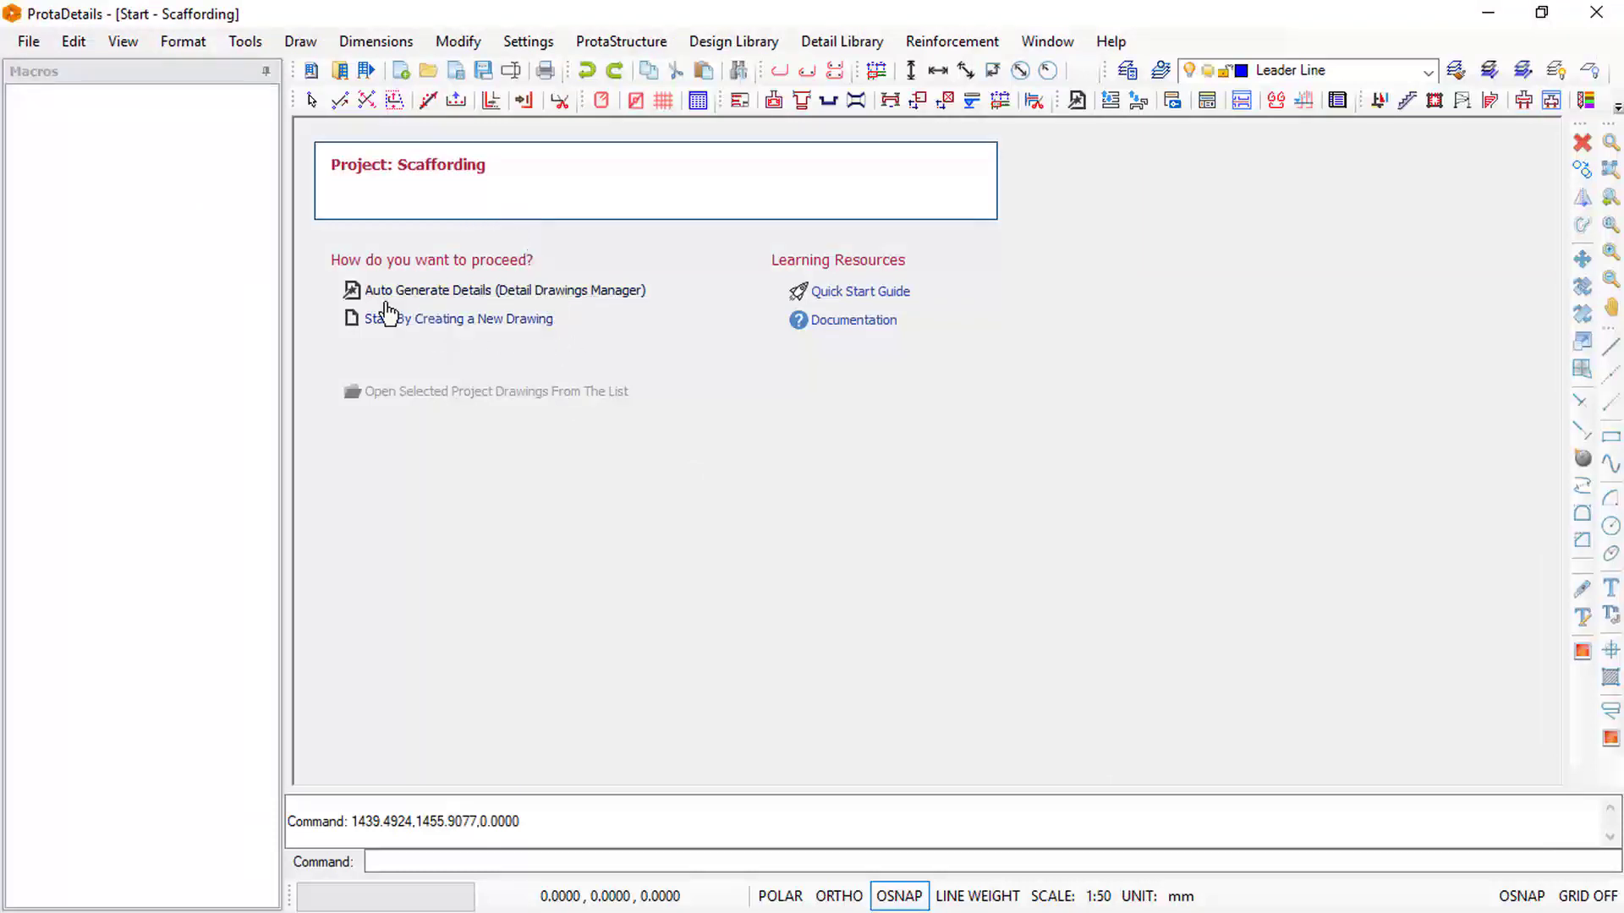
# Open a blank drawing through the Detail Drawings Manager without drawing any details, and start a Steel Facade Scaffold design
pyautogui.click(449, 292)
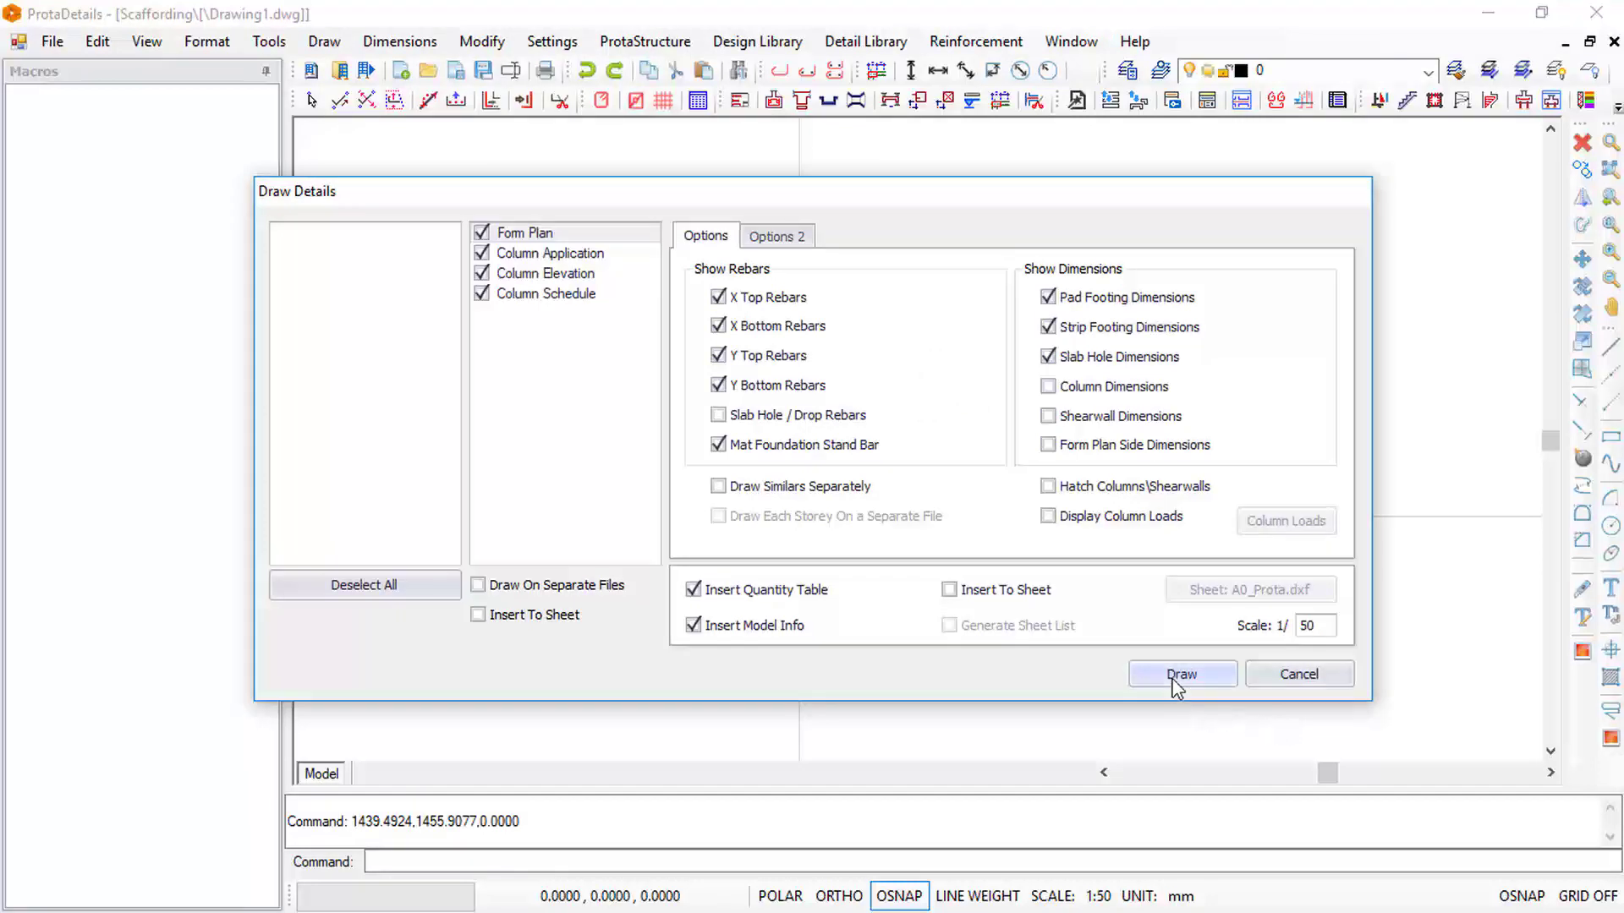
pyautogui.click(1299, 674)
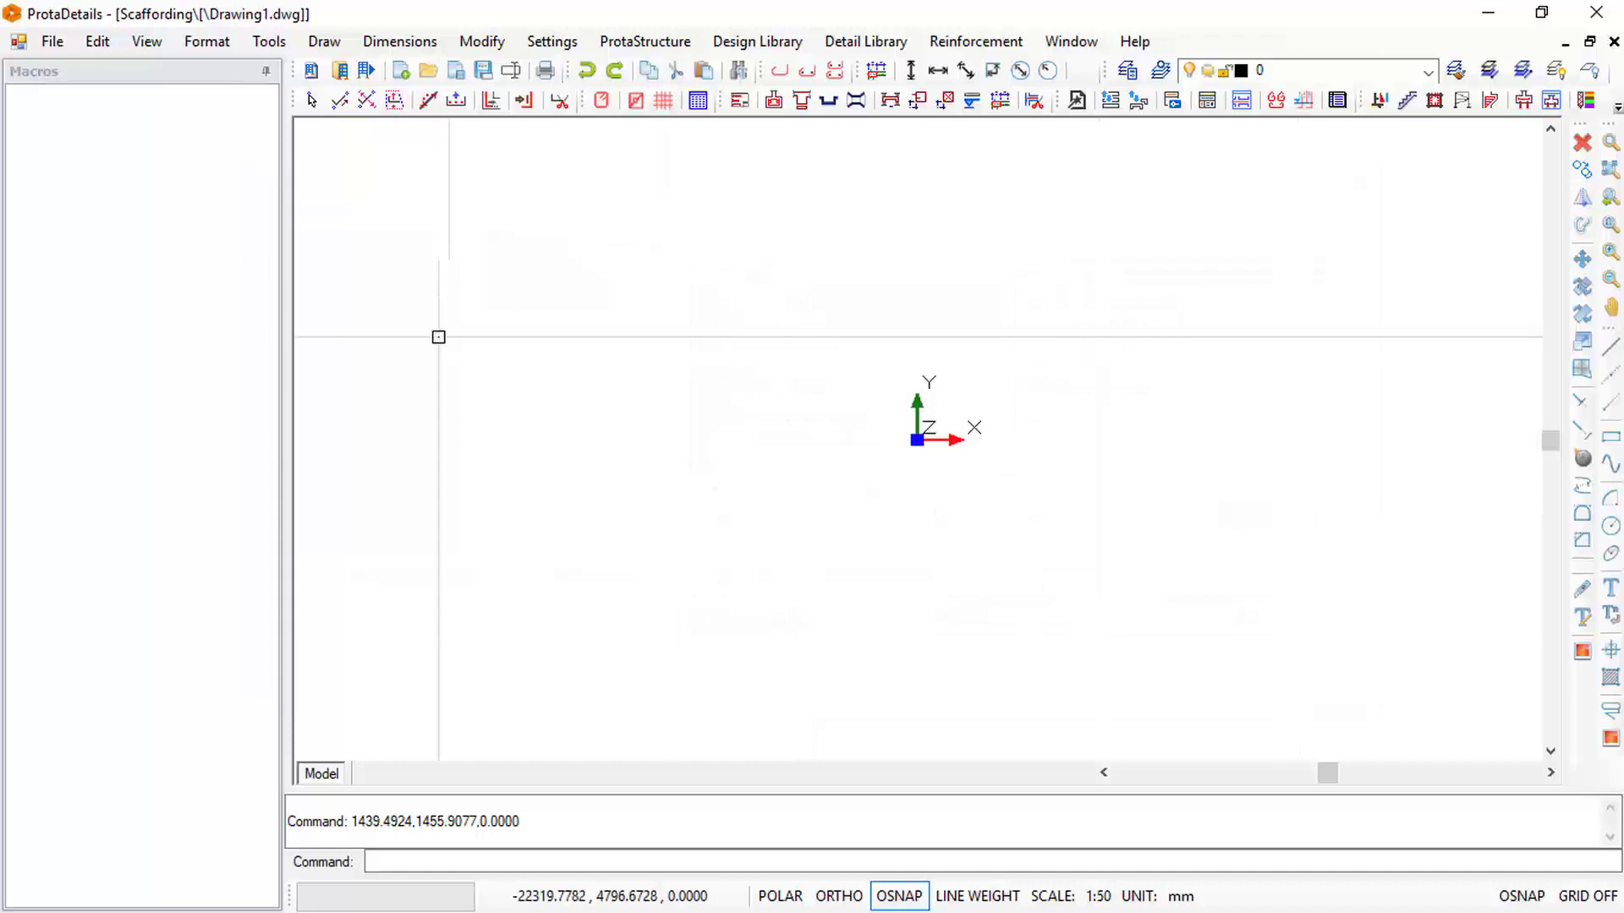
pyautogui.scroll(3, 460, 322)
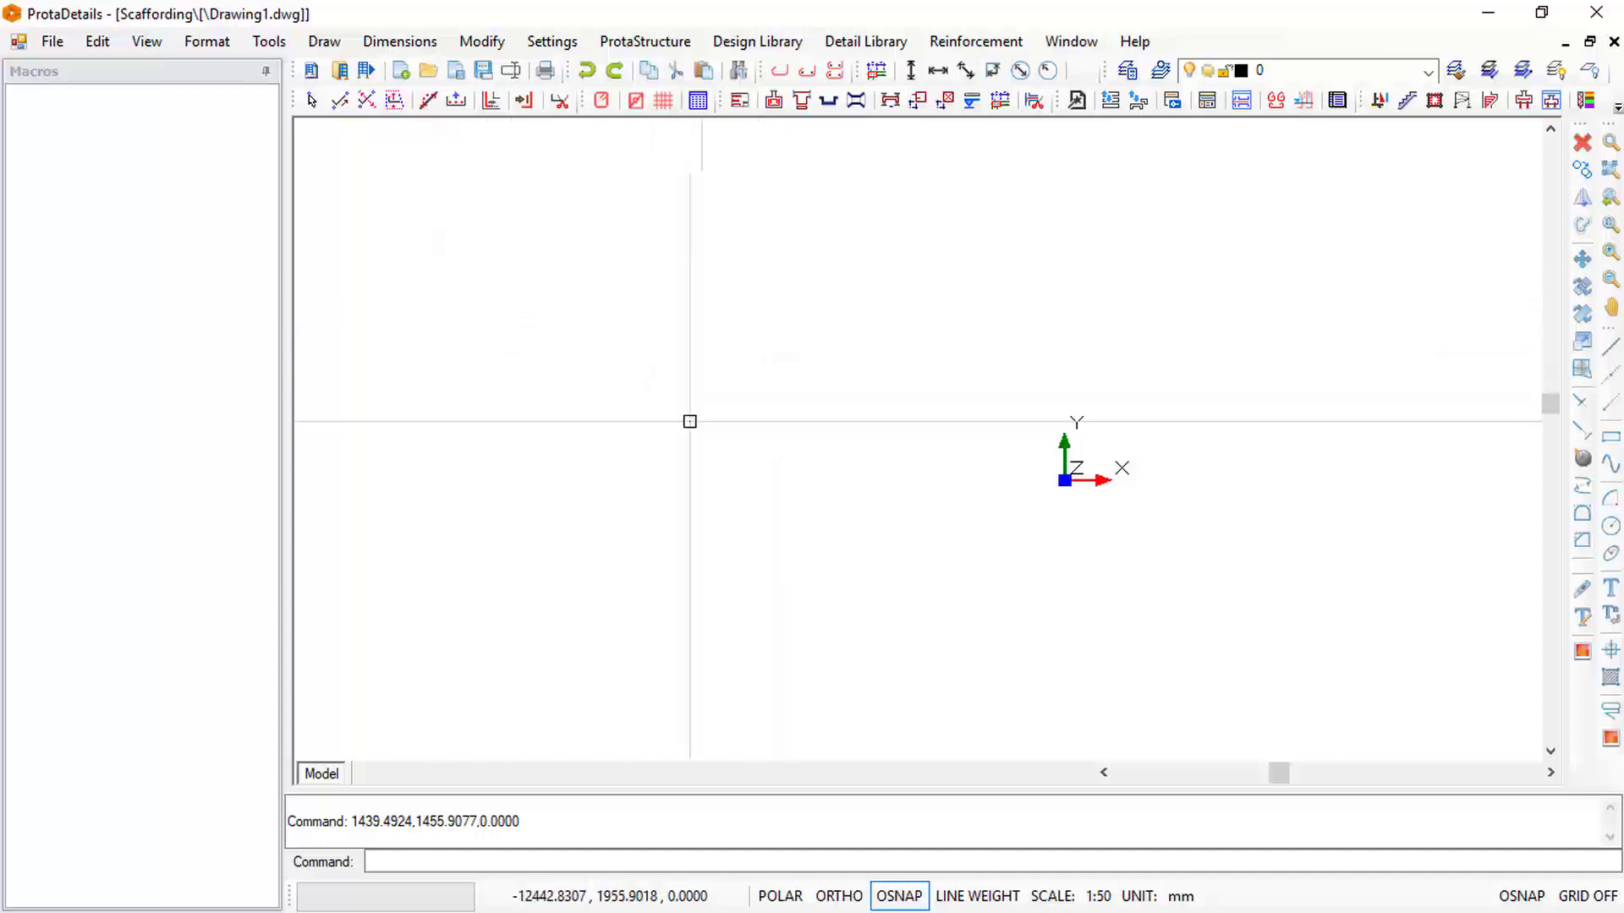
pyautogui.click(757, 42)
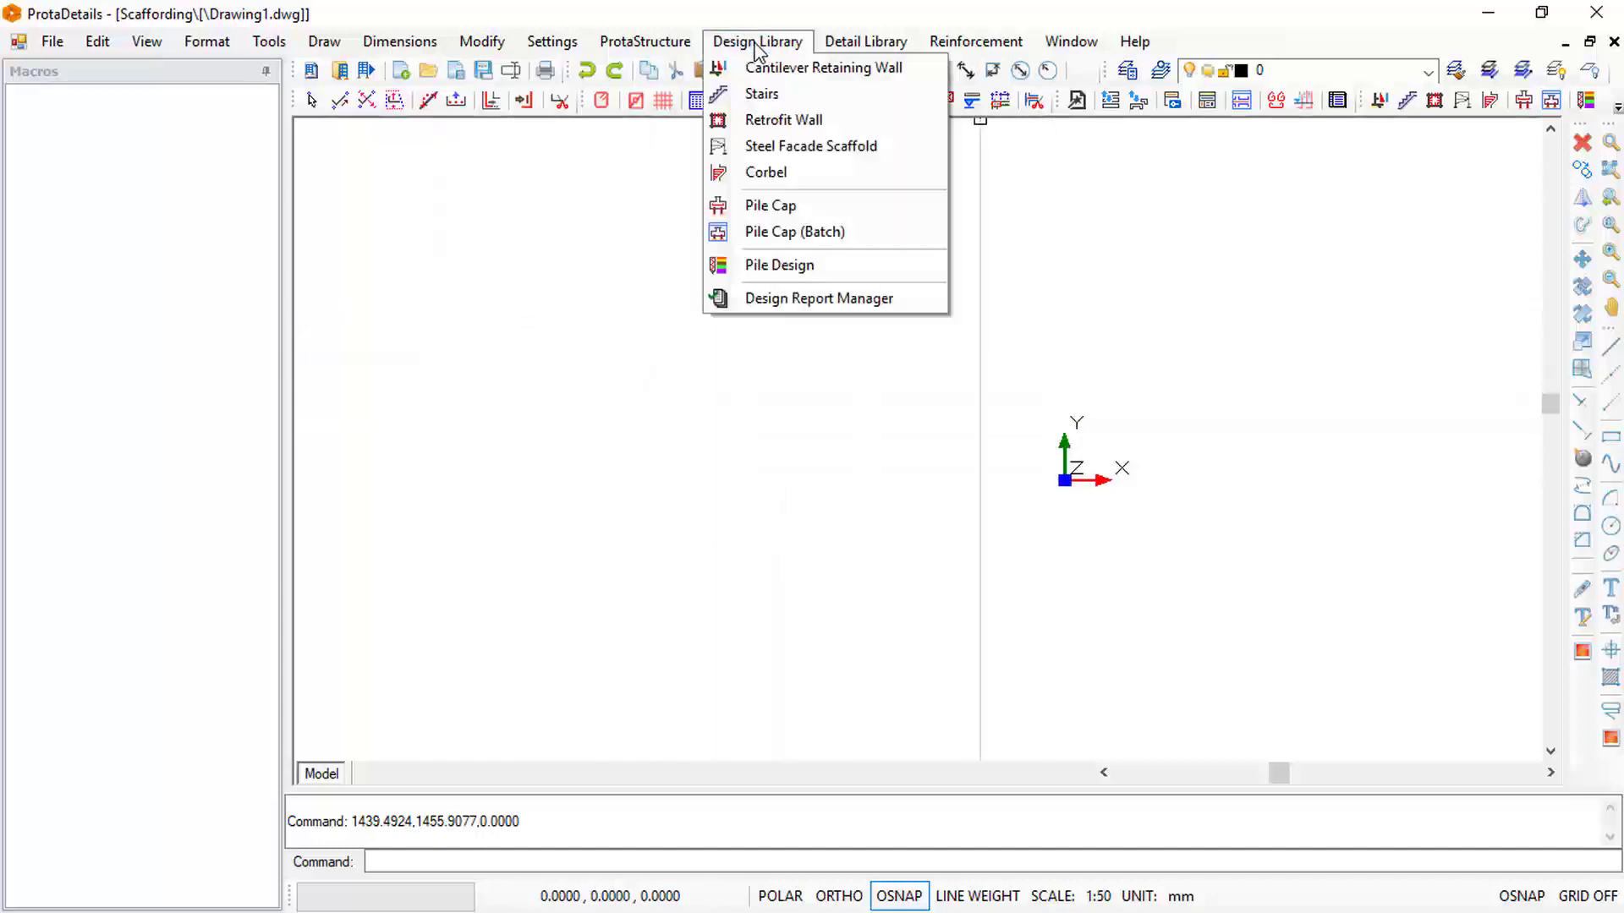
pyautogui.click(770, 148)
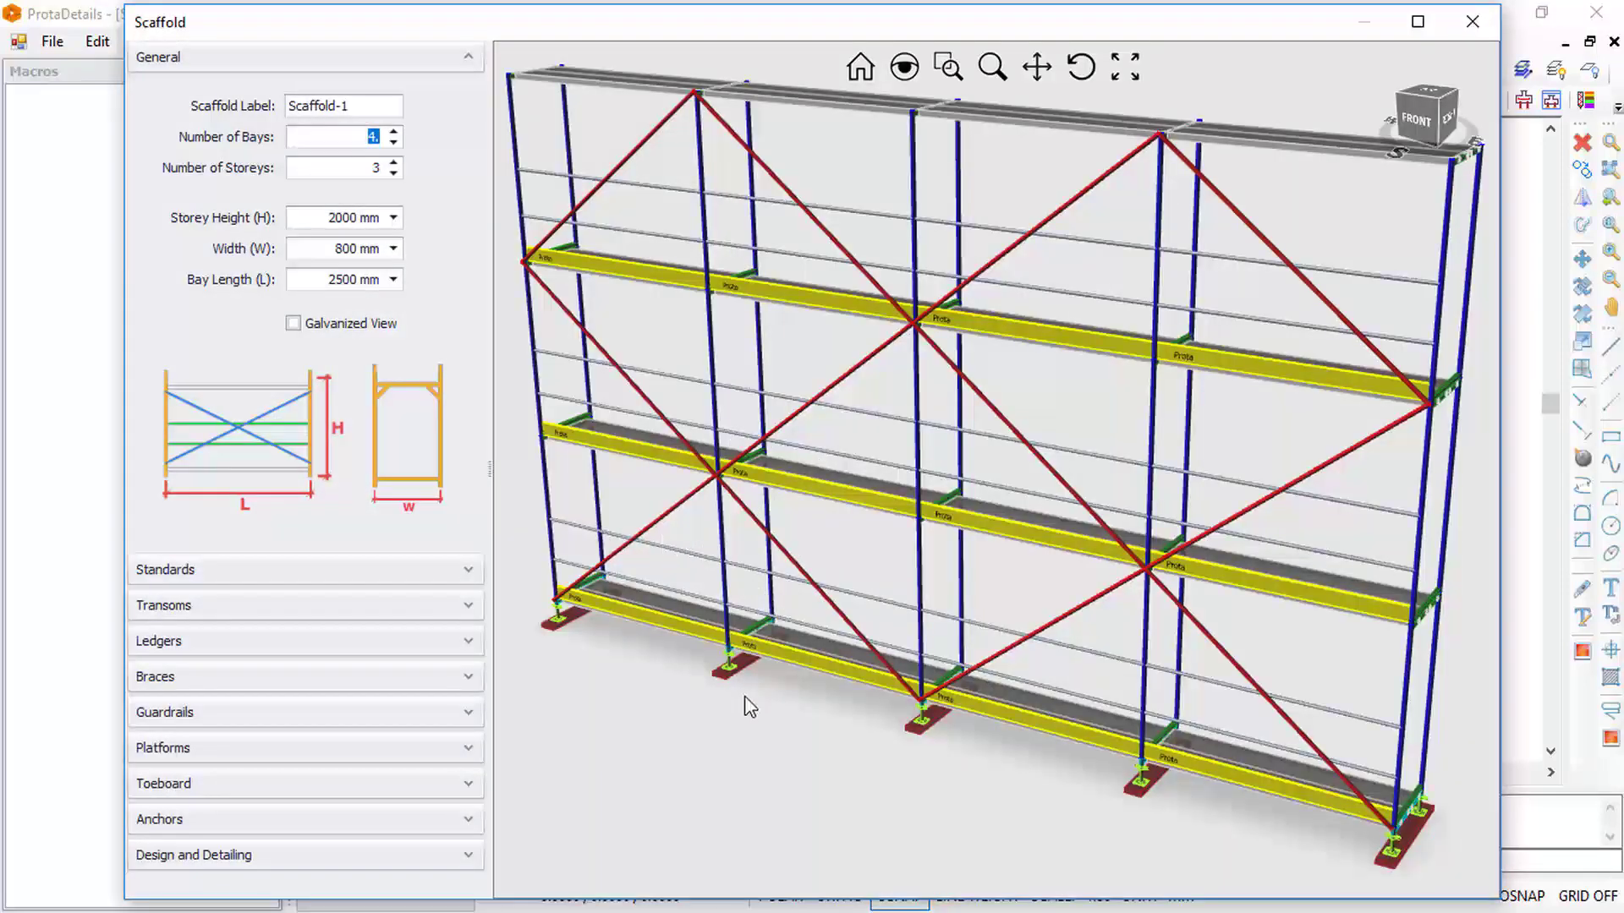
# Set the scaffold's number of storeys to 4
pyautogui.scroll(-3, 748, 709)
pyautogui.scroll(2, 741, 698)
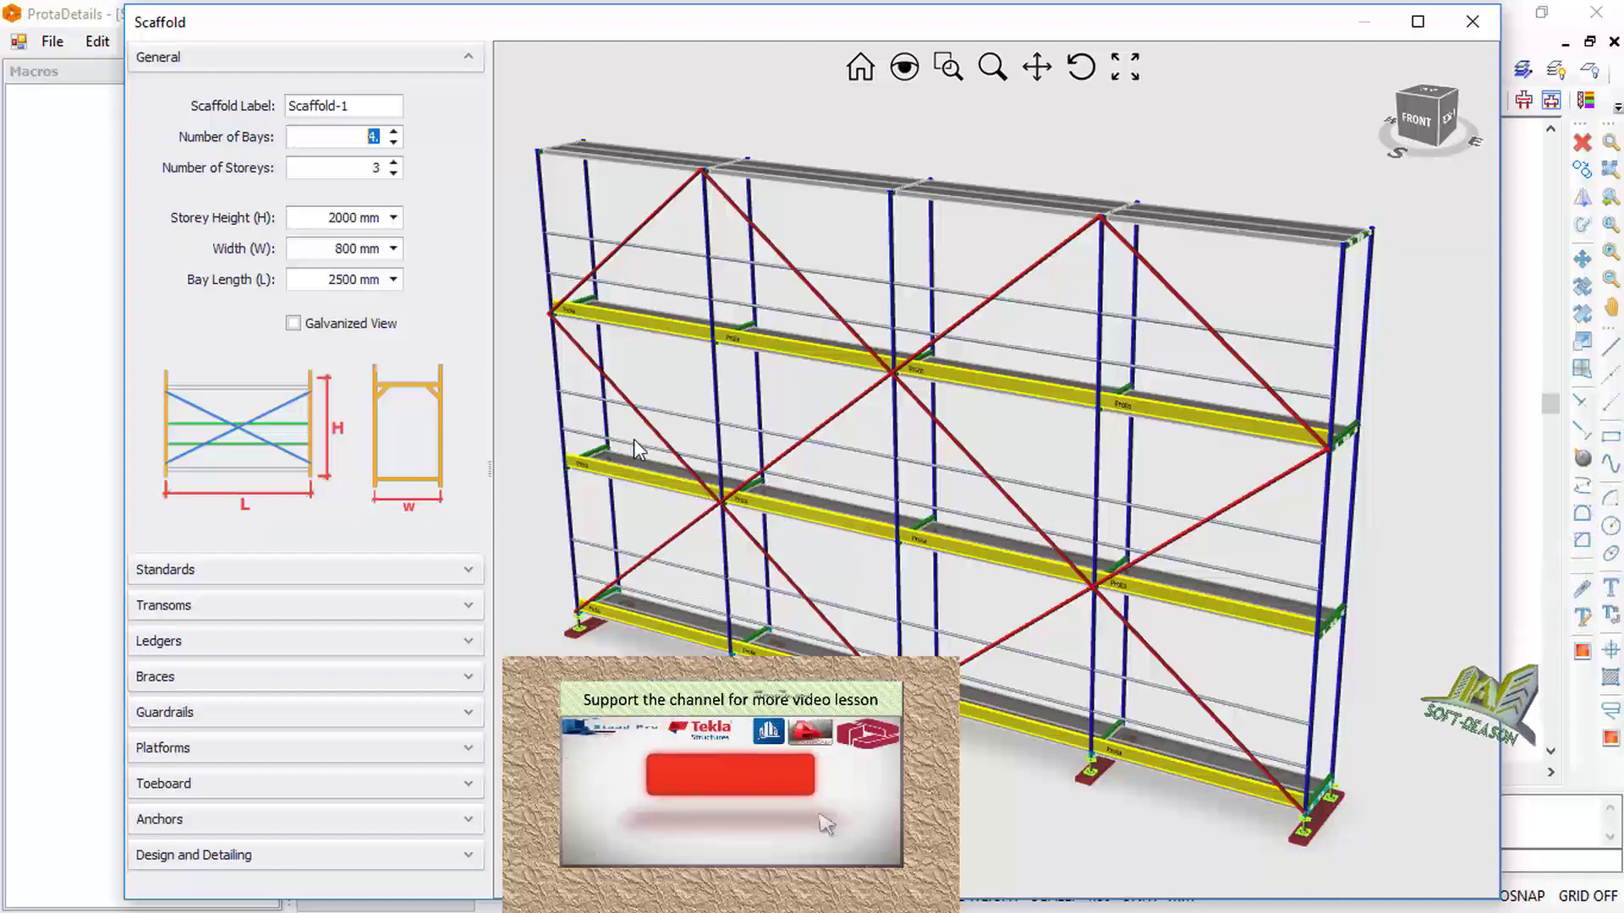
pyautogui.click(549, 203)
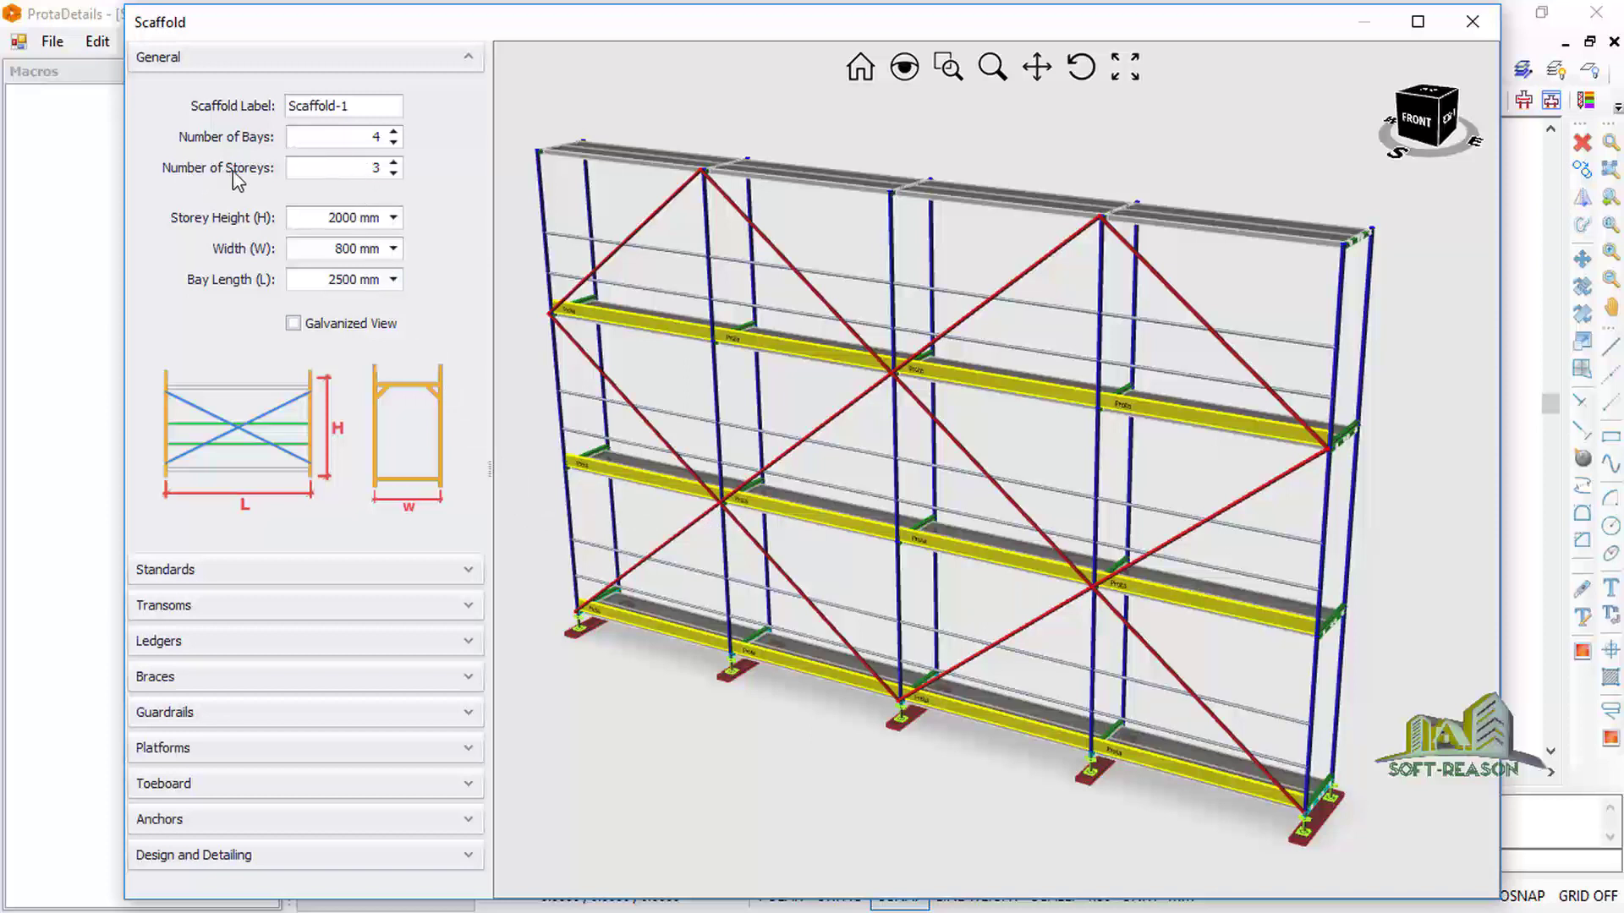
pyautogui.click(394, 163)
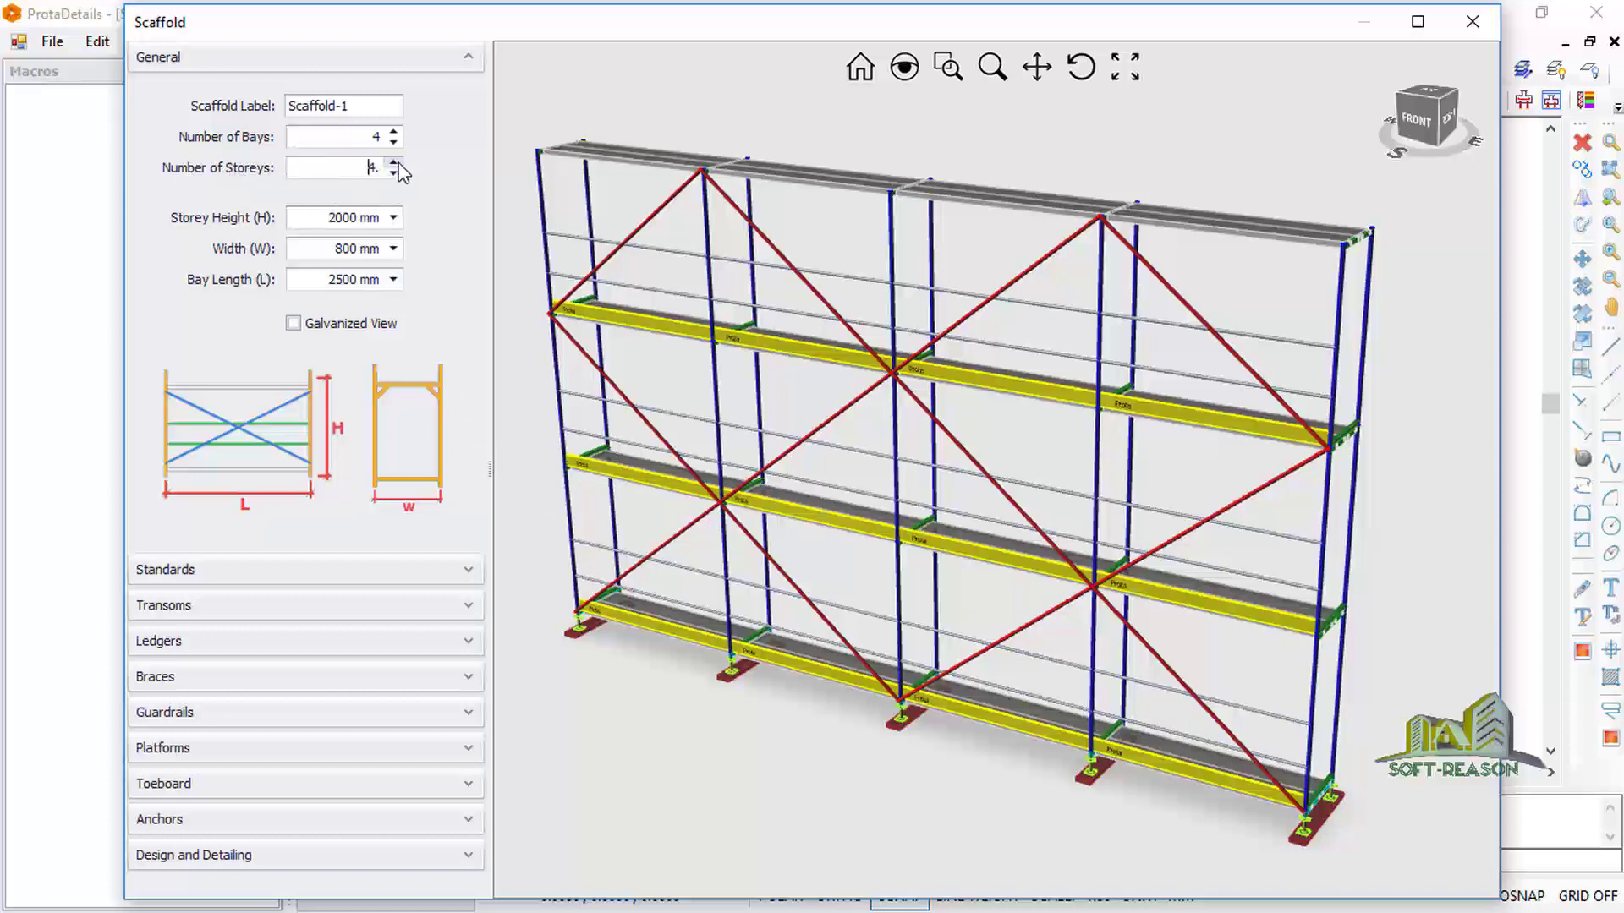
# Set the scaffold's storey height to 3000 mm and its width to 900 mm, keeping the bay length at 2500 mm
pyautogui.click(341, 219)
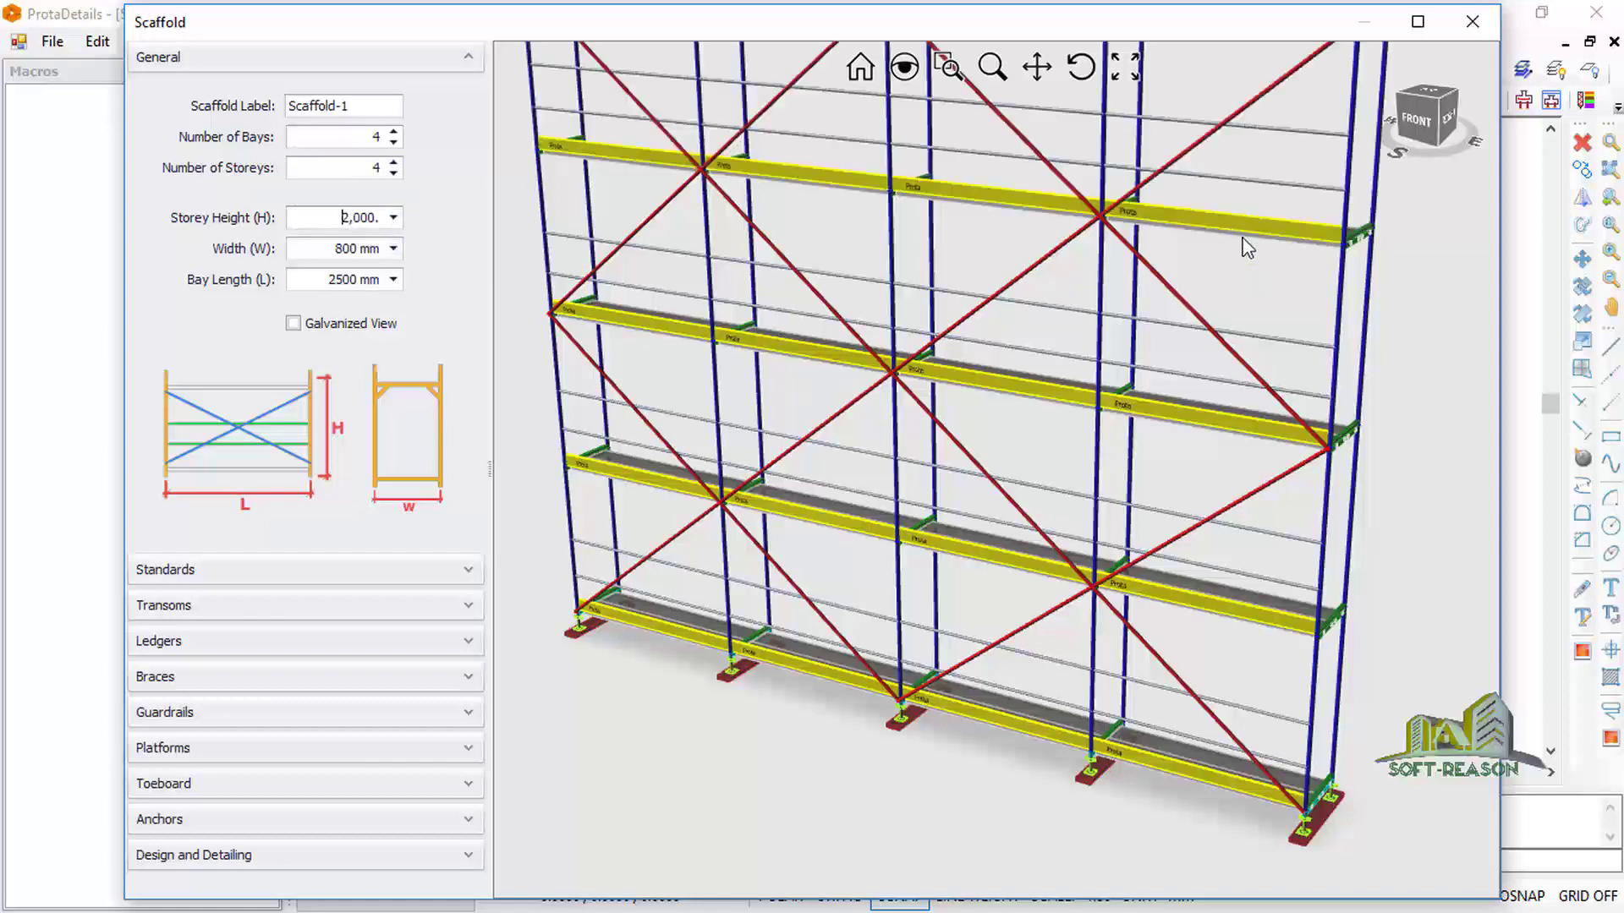
pyautogui.scroll(-3, 1153, 854)
pyautogui.scroll(1, 1083, 770)
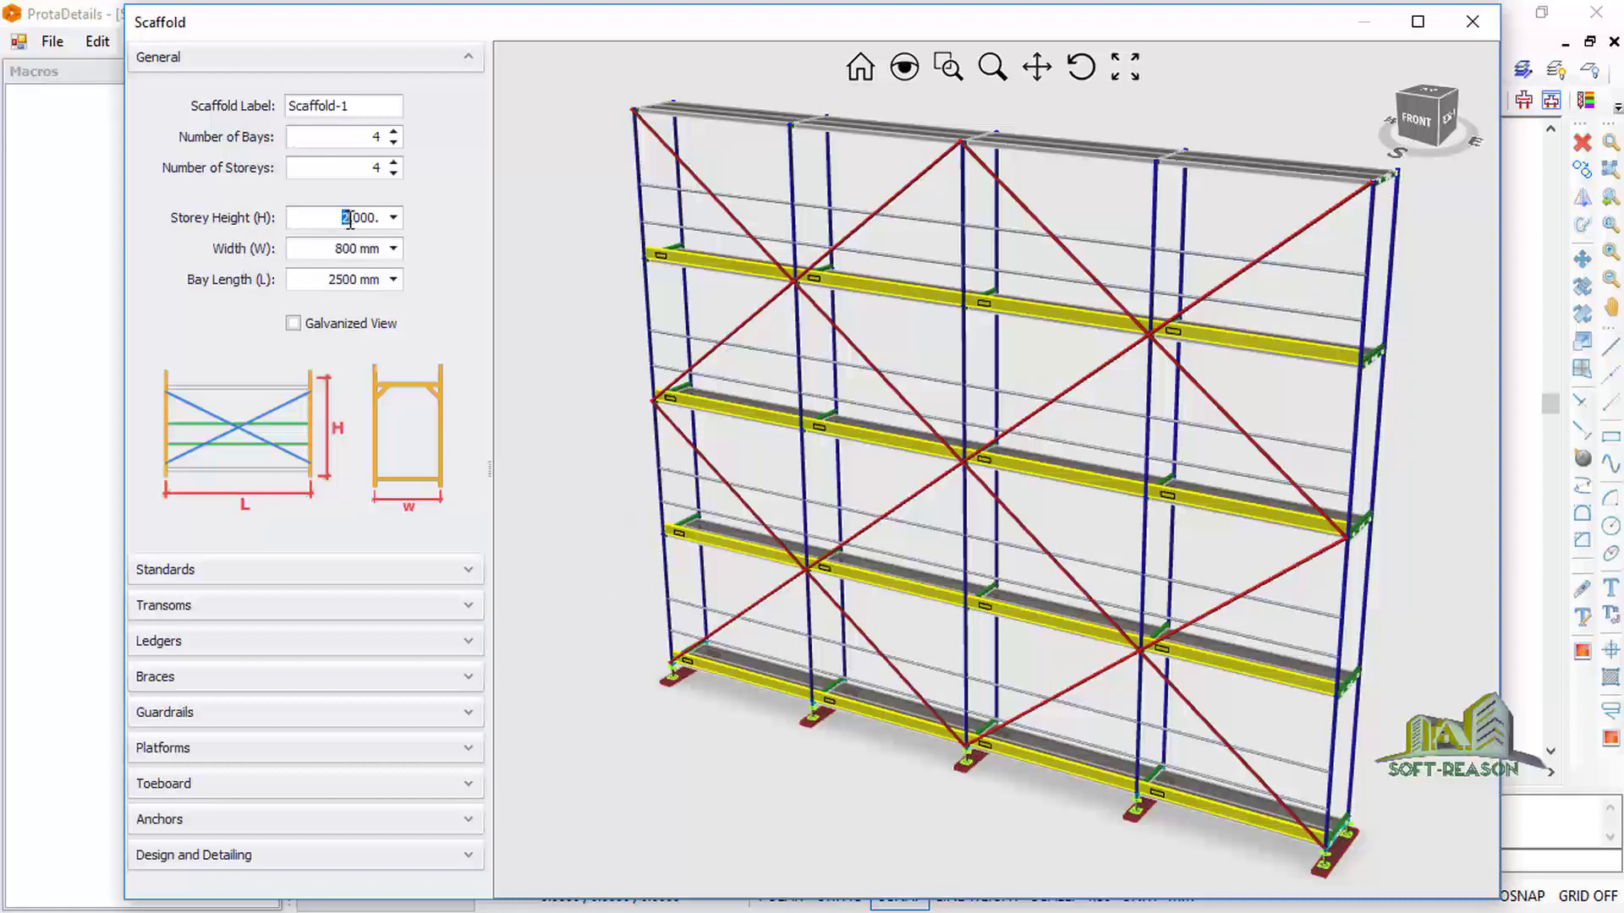
pyautogui.write('3')
pyautogui.click(339, 253)
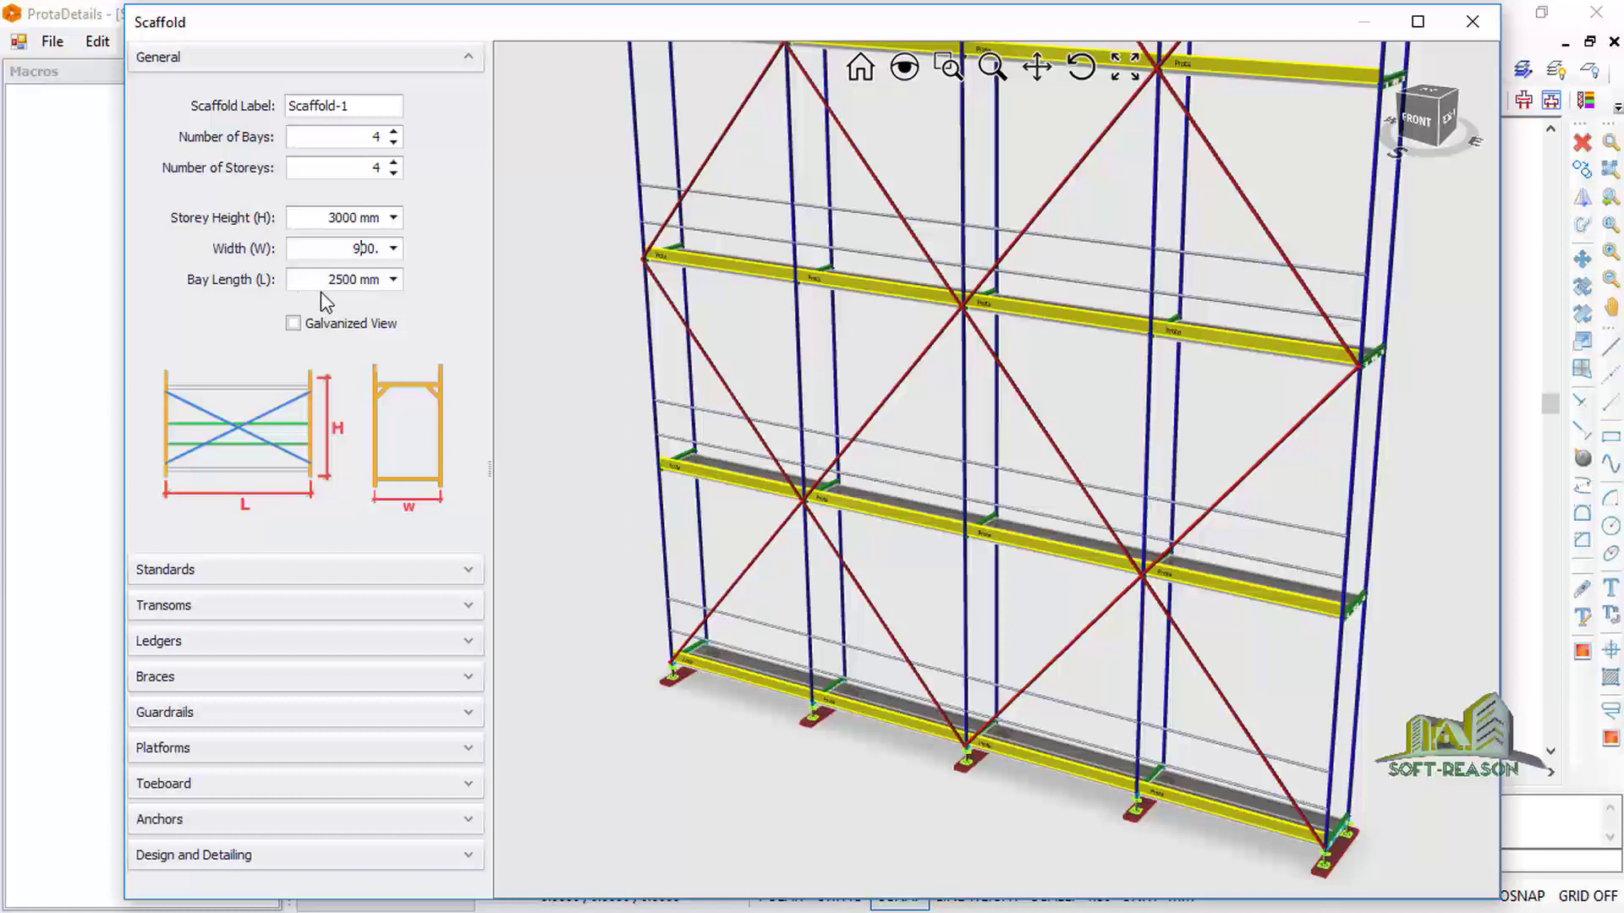
pyautogui.click(393, 279)
pyautogui.click(393, 279)
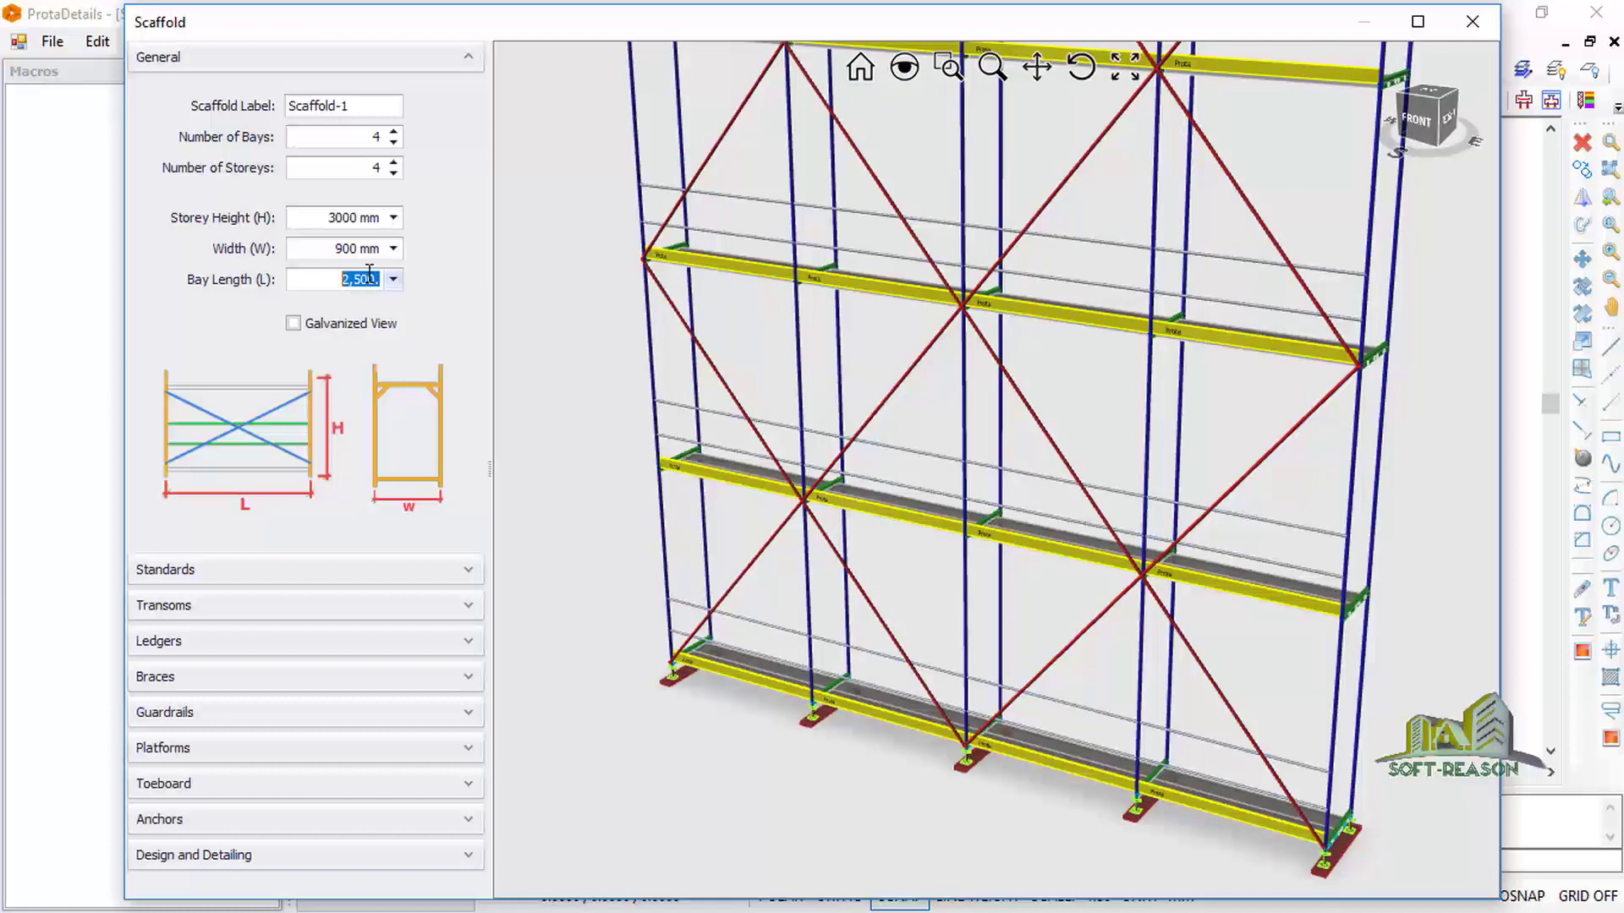
# Preview the scaffold model with Galvanized View enabled, inspect a platform joint up close, and disable the option again
pyautogui.click(294, 324)
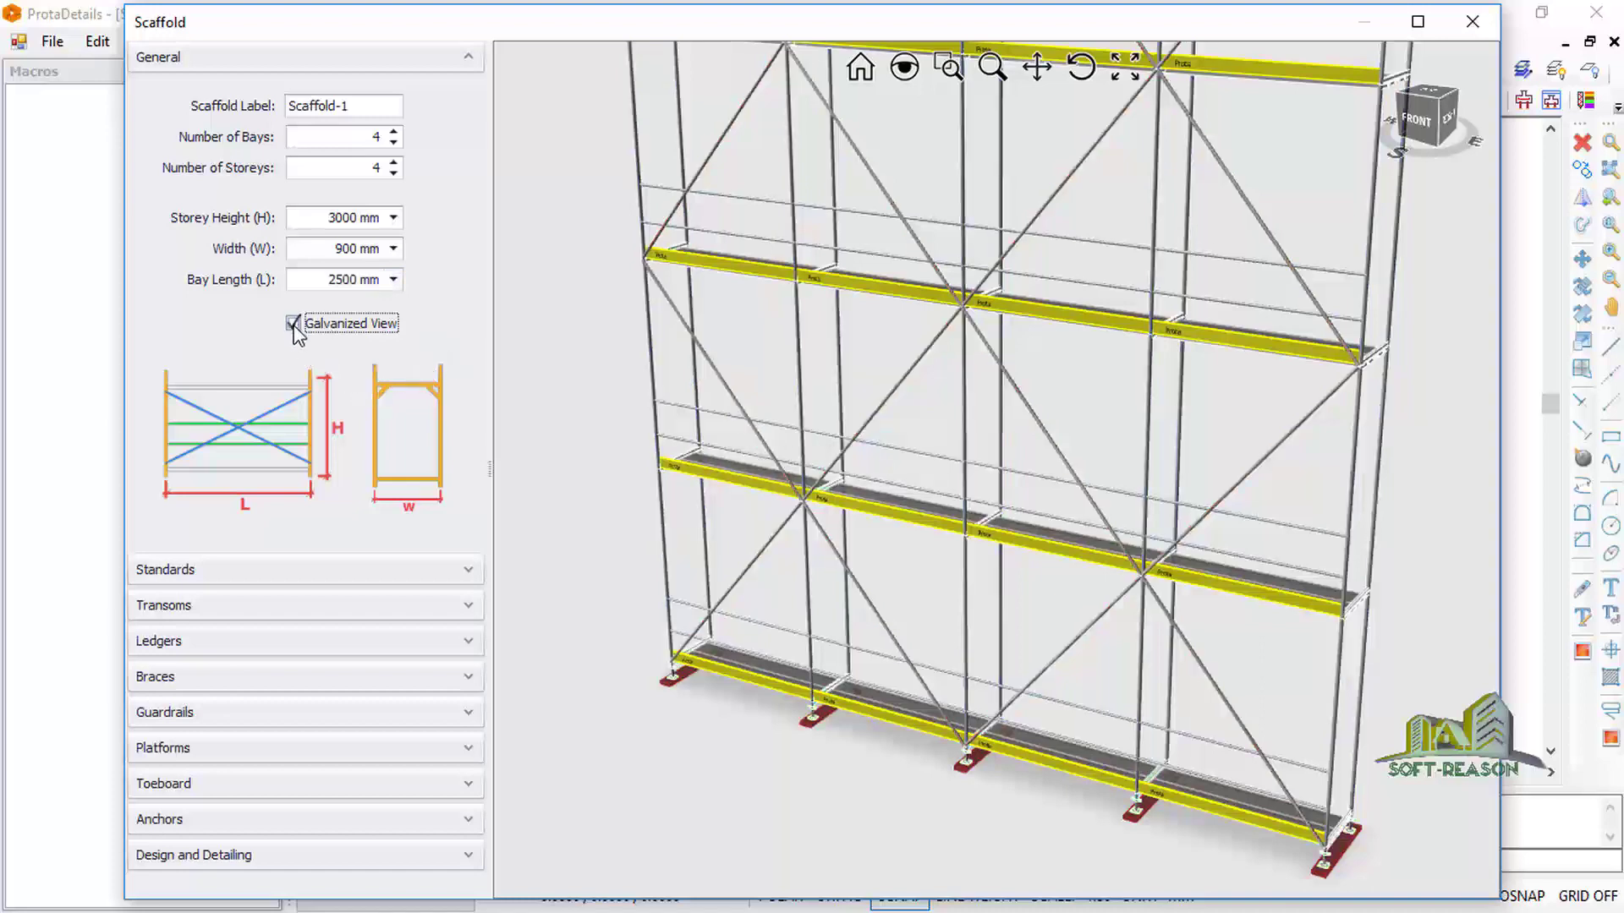
pyautogui.scroll(6, 1388, 327)
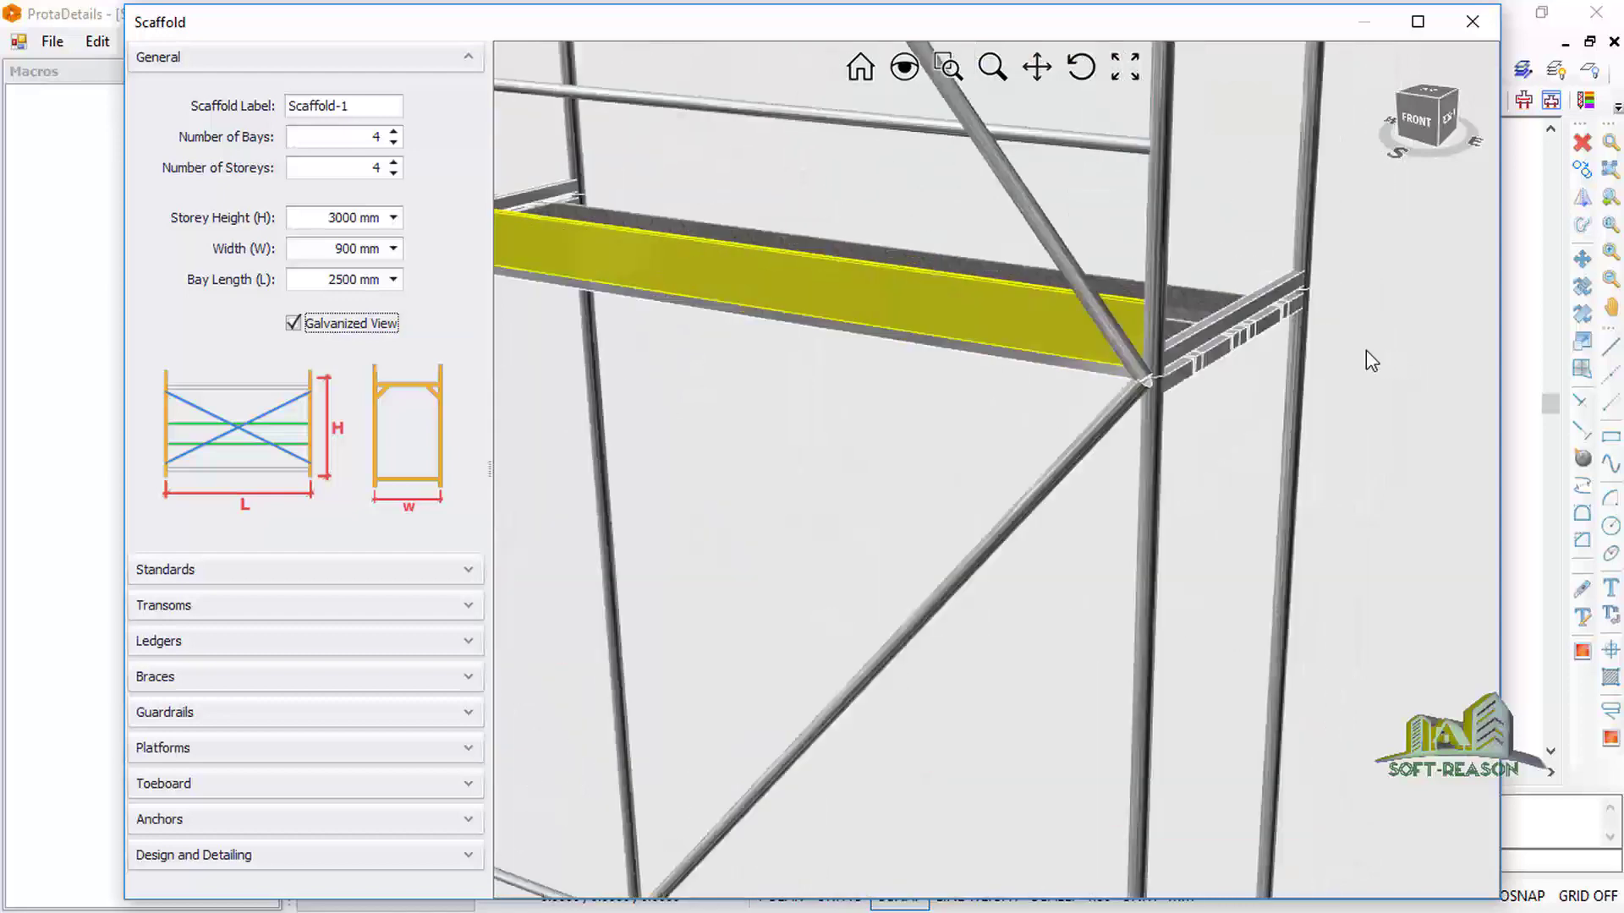
pyautogui.scroll(-5, 1243, 352)
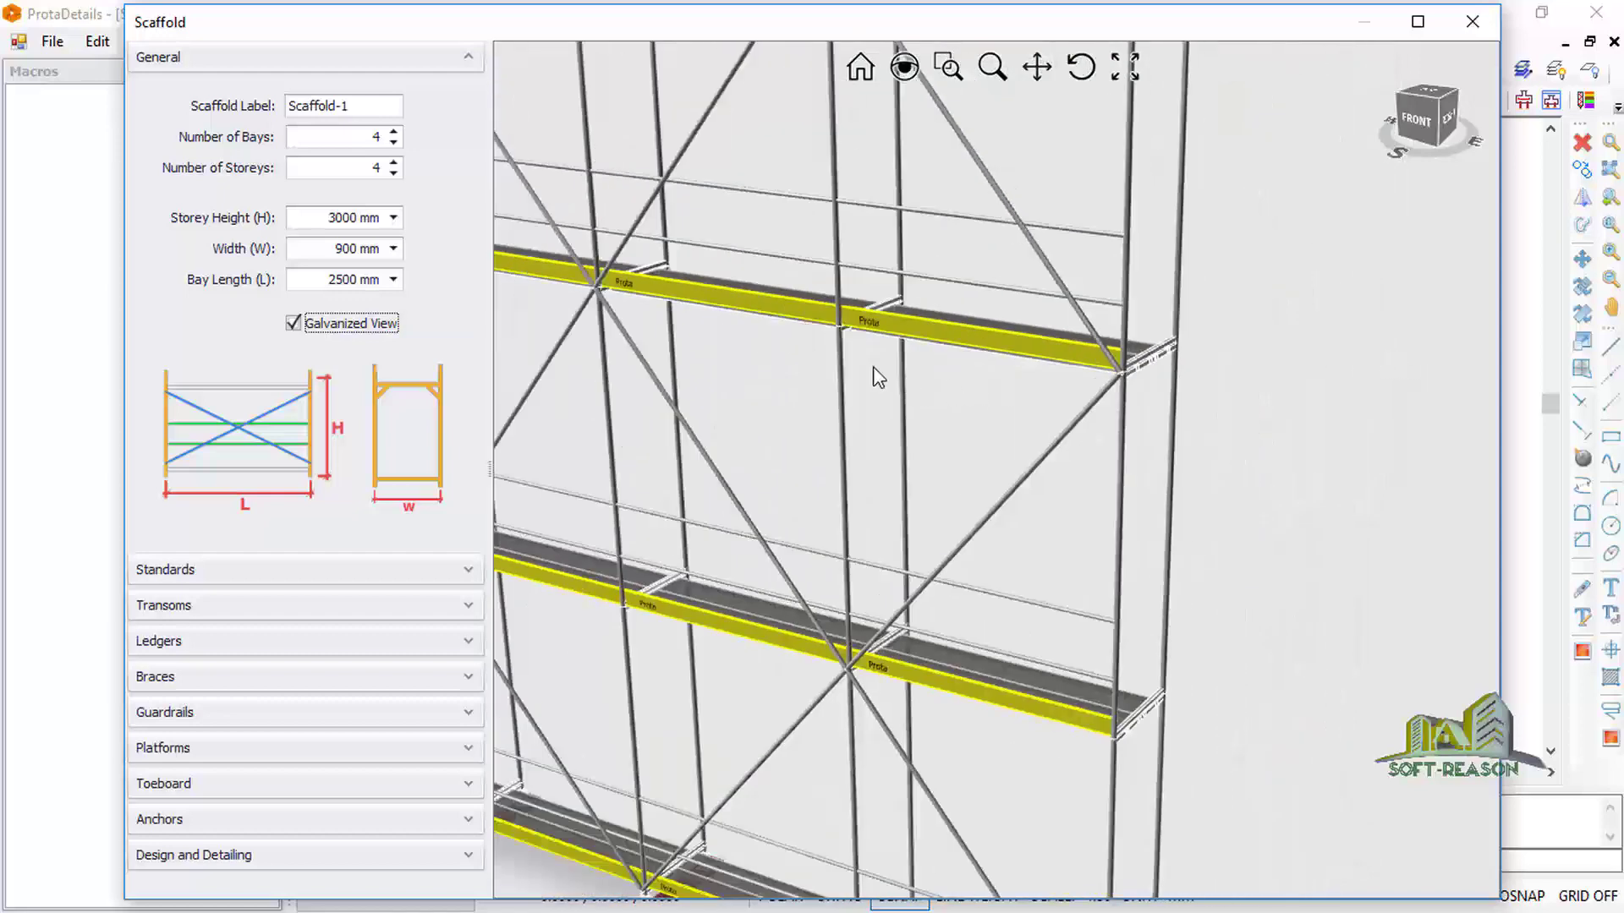
pyautogui.click(294, 324)
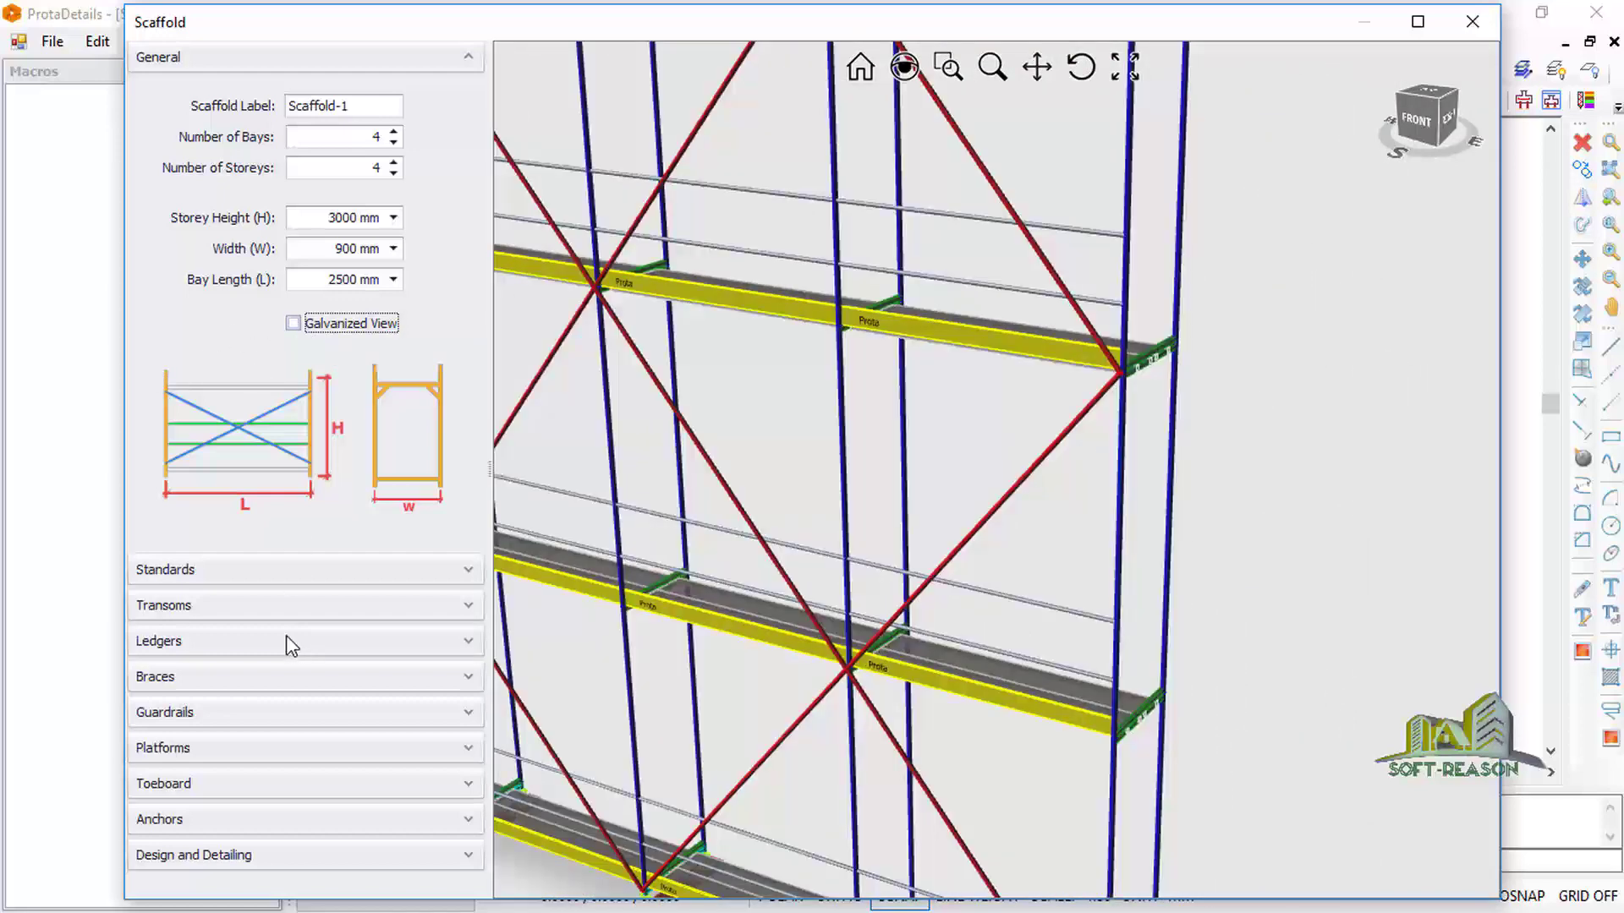
# Try the P60.3x2 profile on the scaffold's standards while viewing them up close, and set the profile back to P48x3
pyautogui.click(425, 581)
pyautogui.scroll(-2, 305, 529)
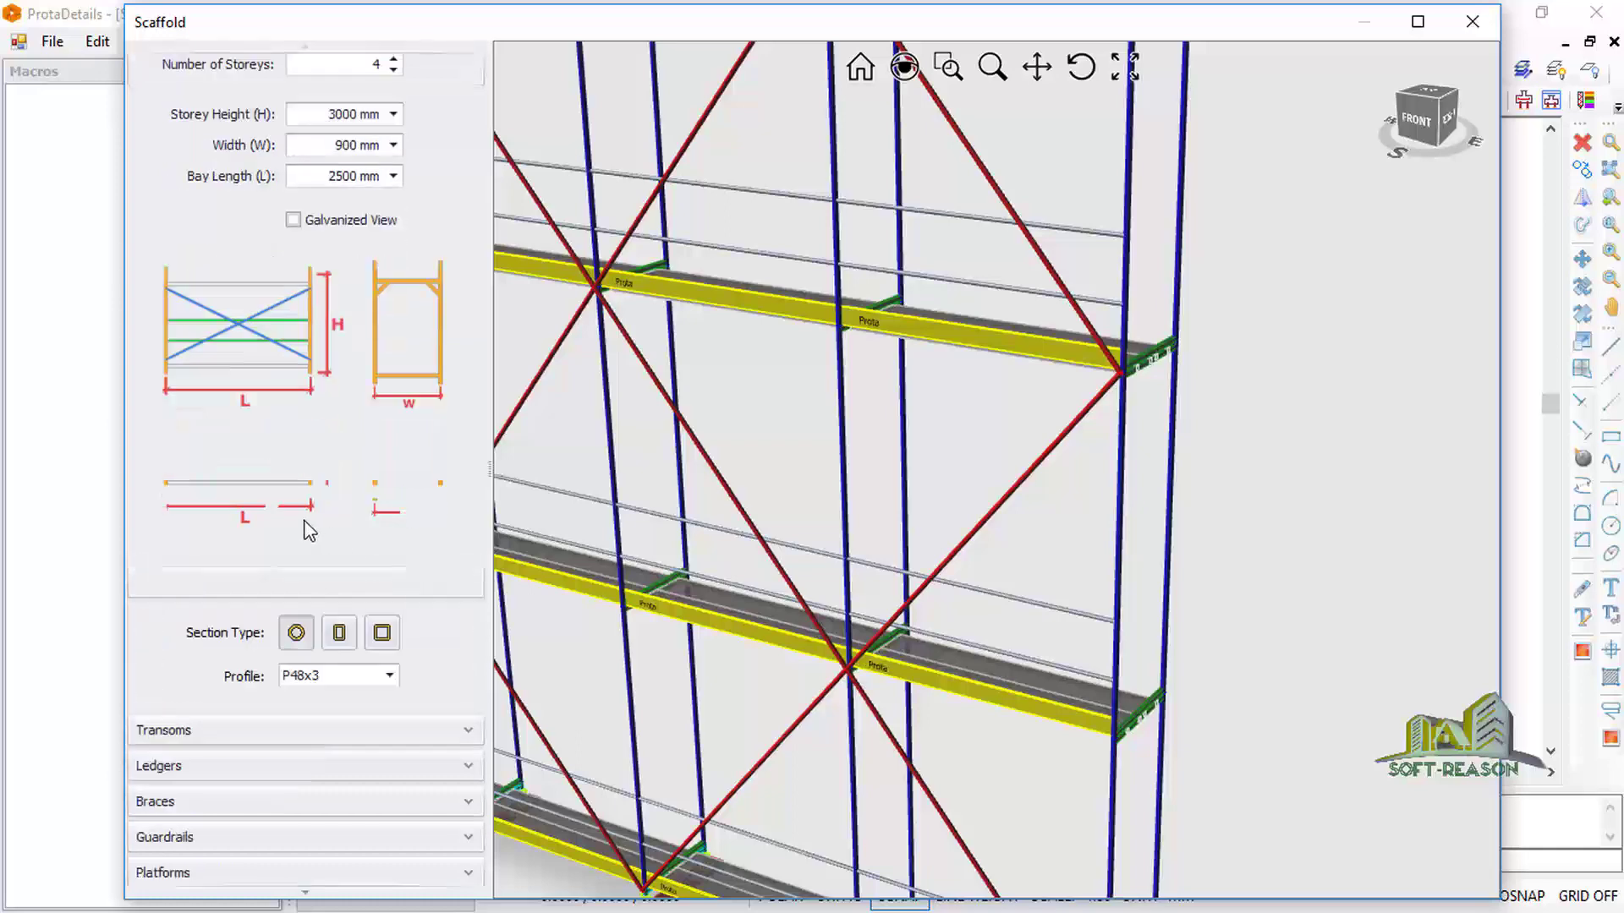
pyautogui.scroll(-3, 1226, 620)
pyautogui.scroll(6, 1203, 671)
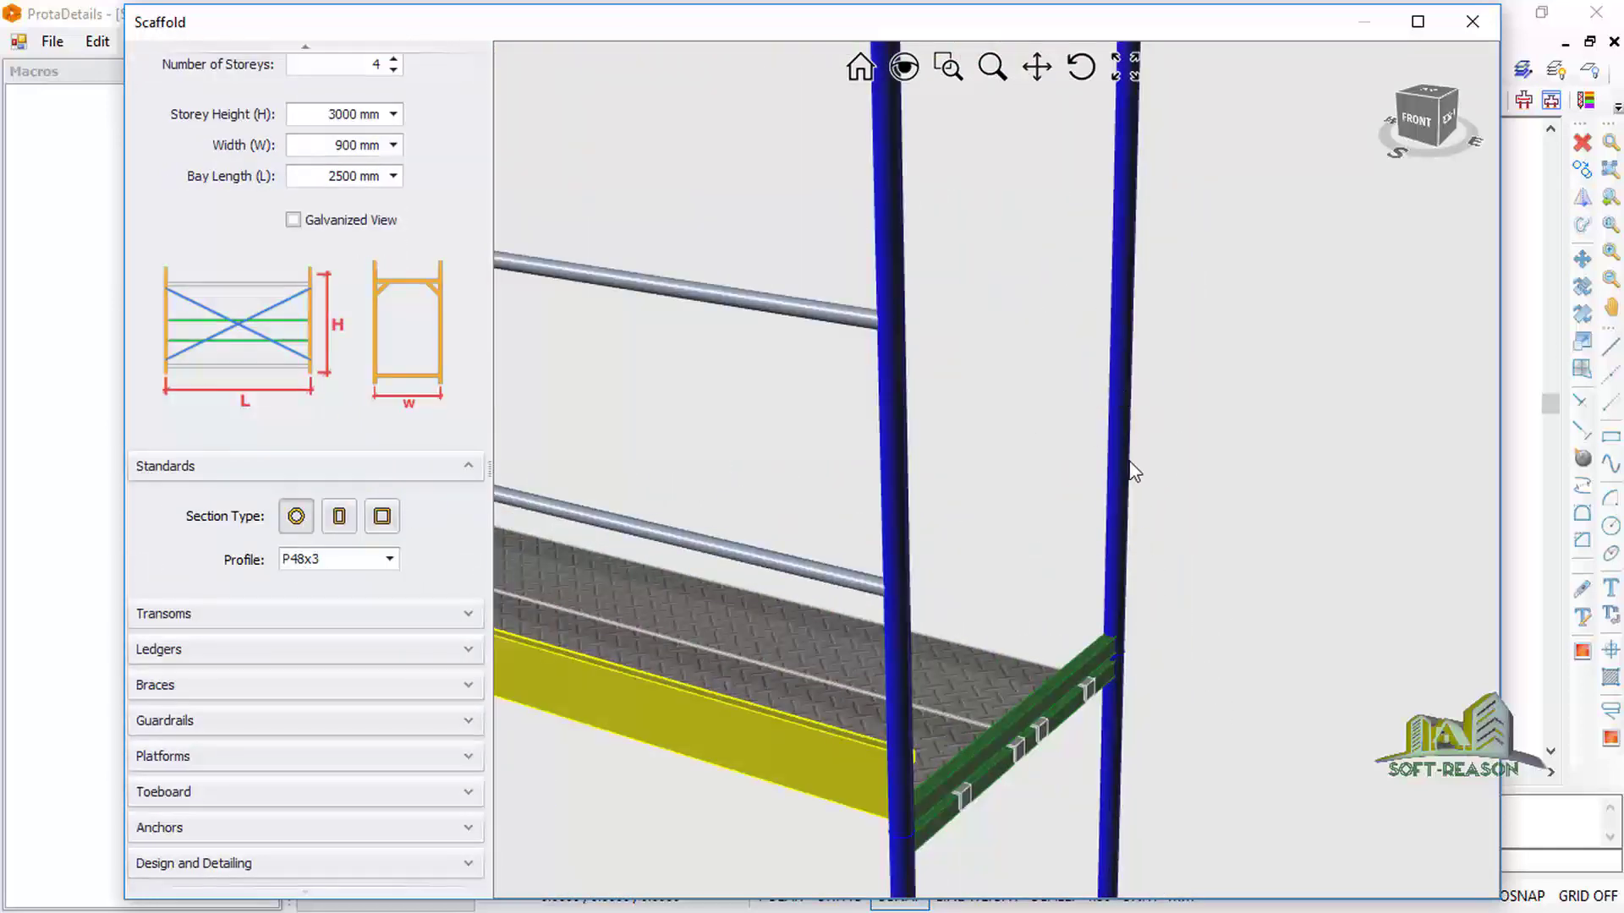
pyautogui.click(387, 560)
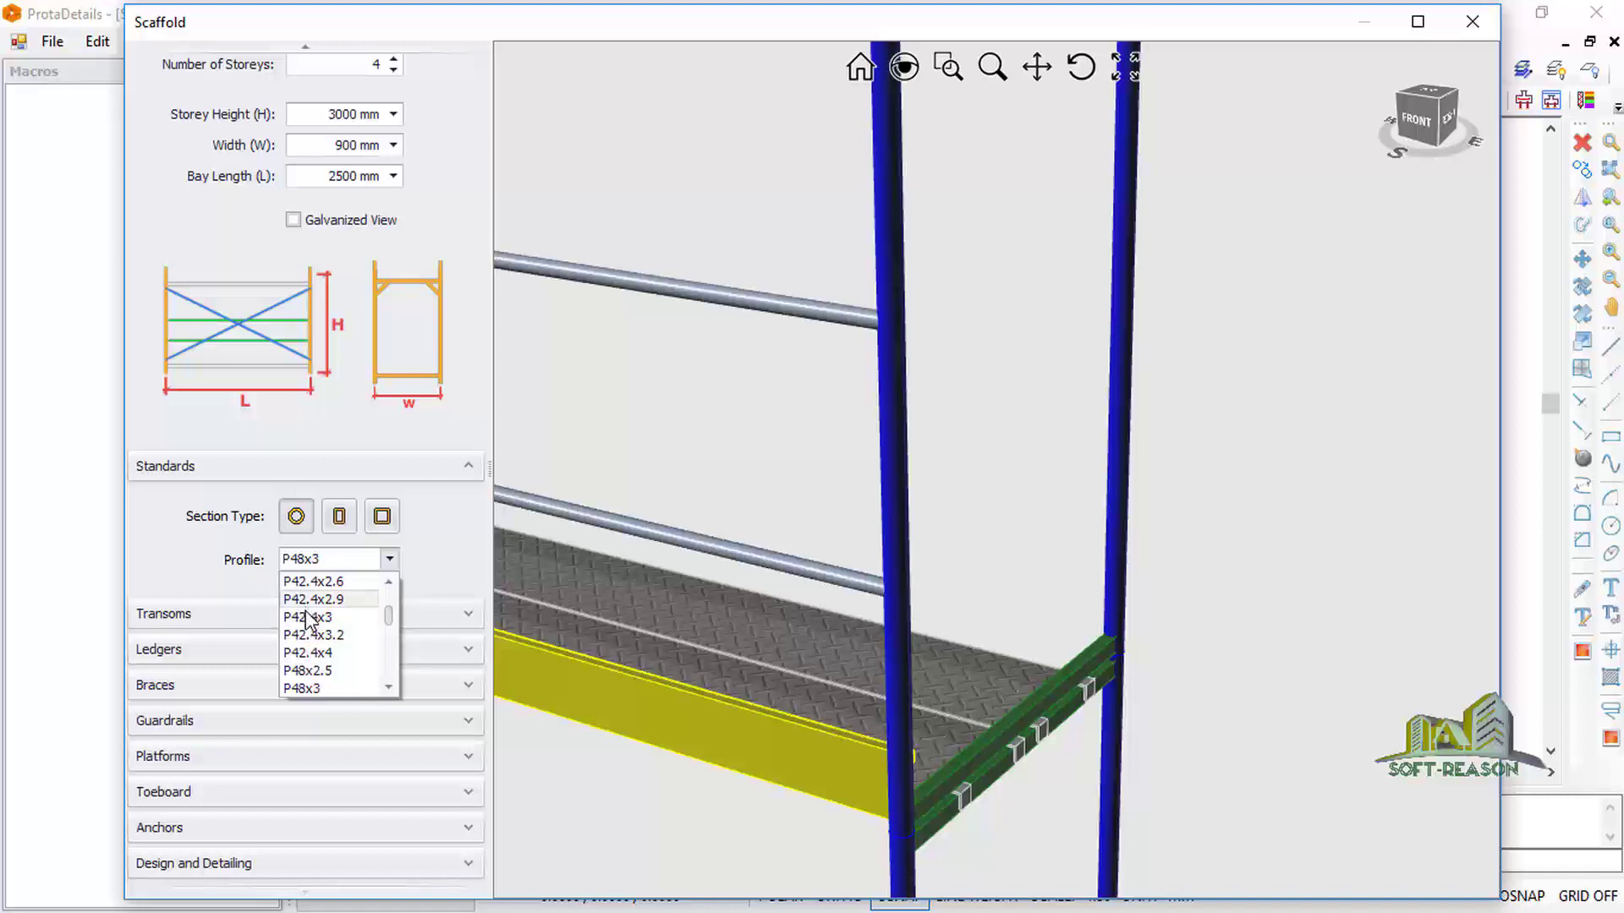
pyautogui.scroll(-2, 319, 690)
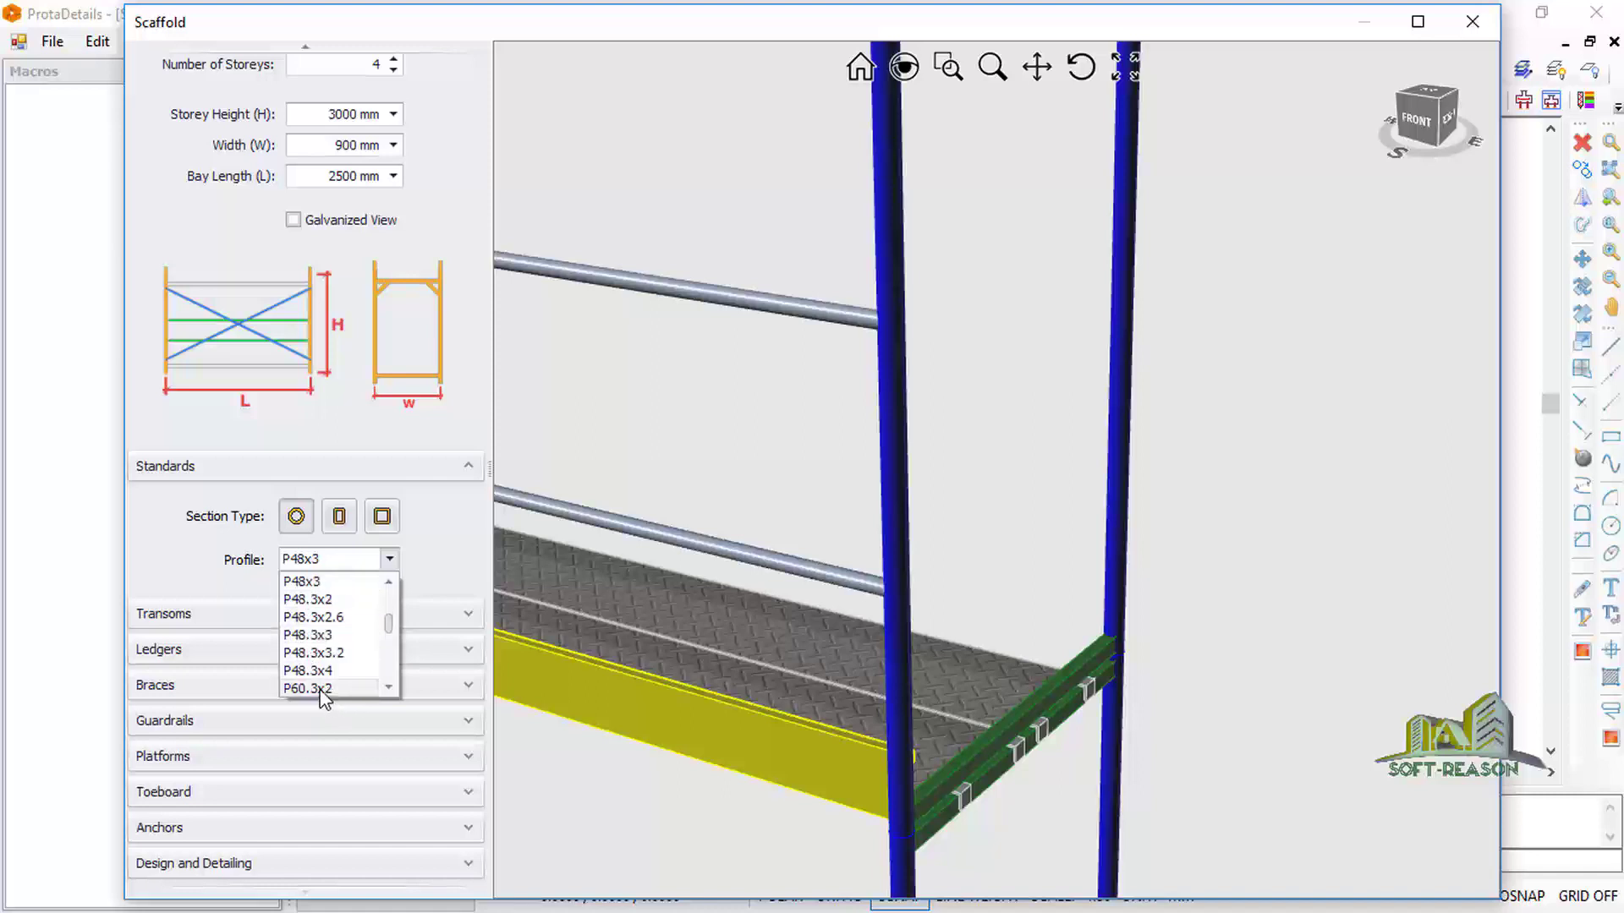
pyautogui.click(317, 689)
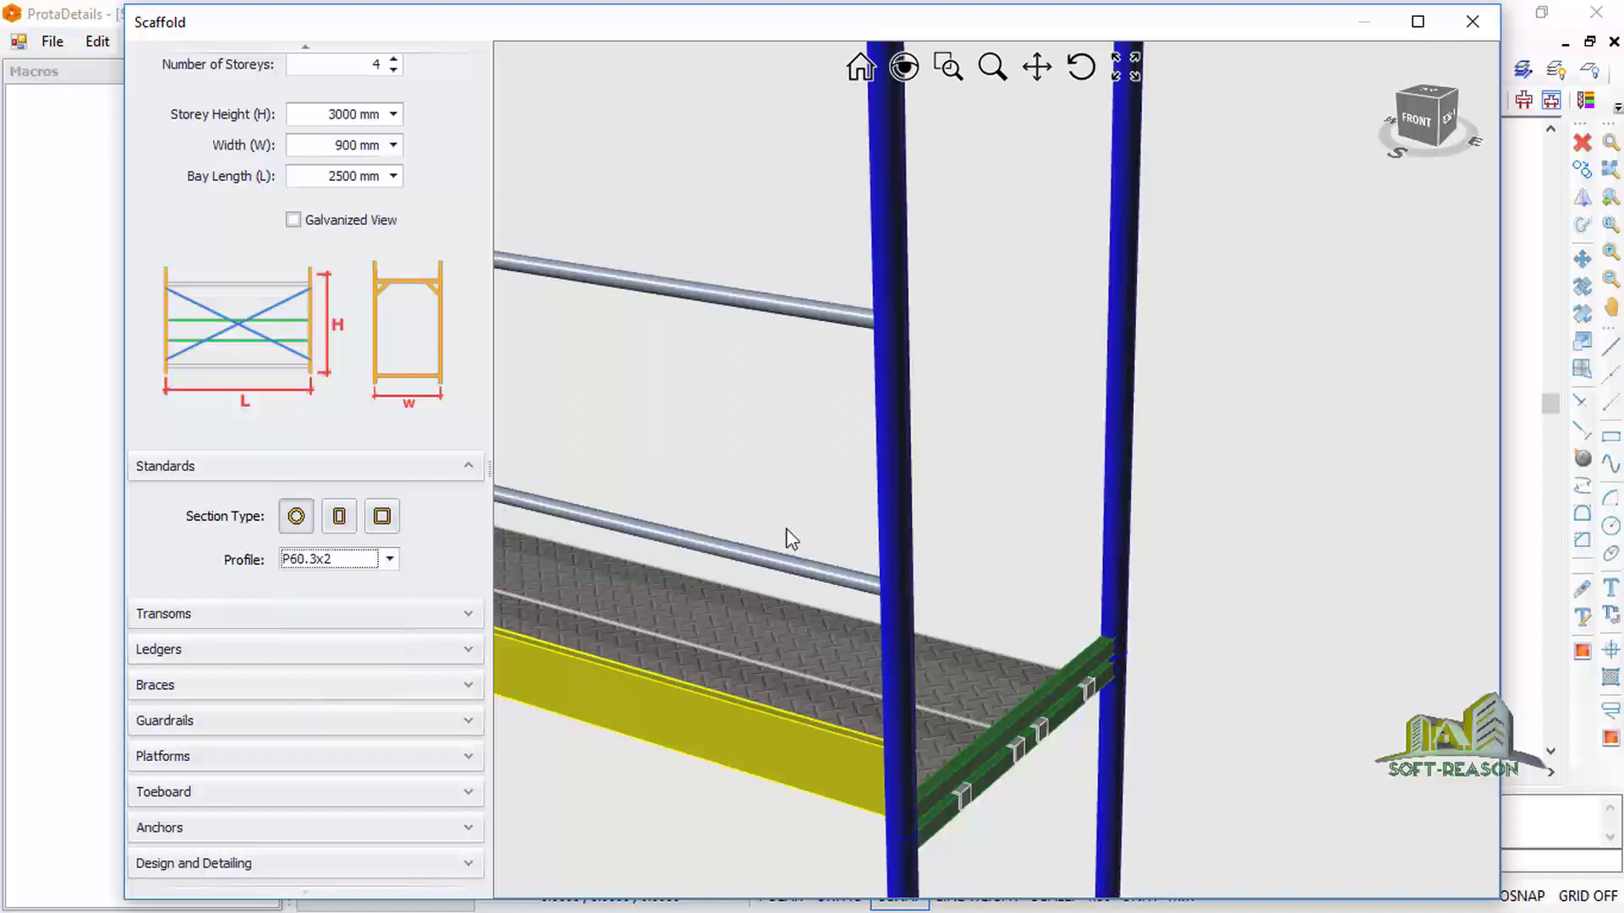
pyautogui.click(387, 560)
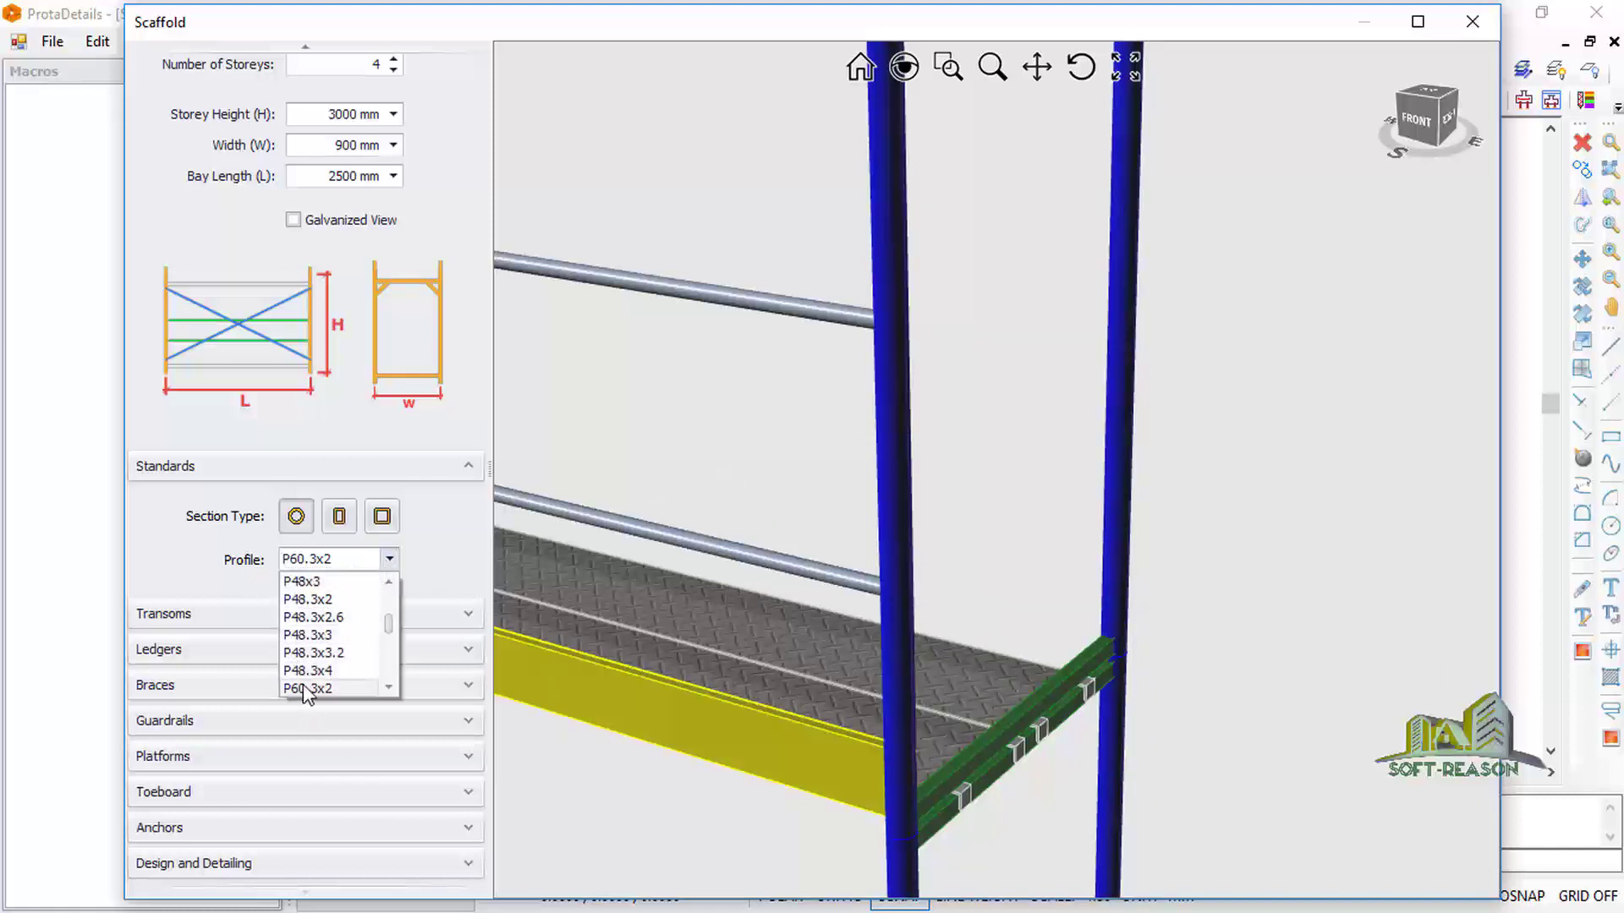
pyautogui.click(302, 583)
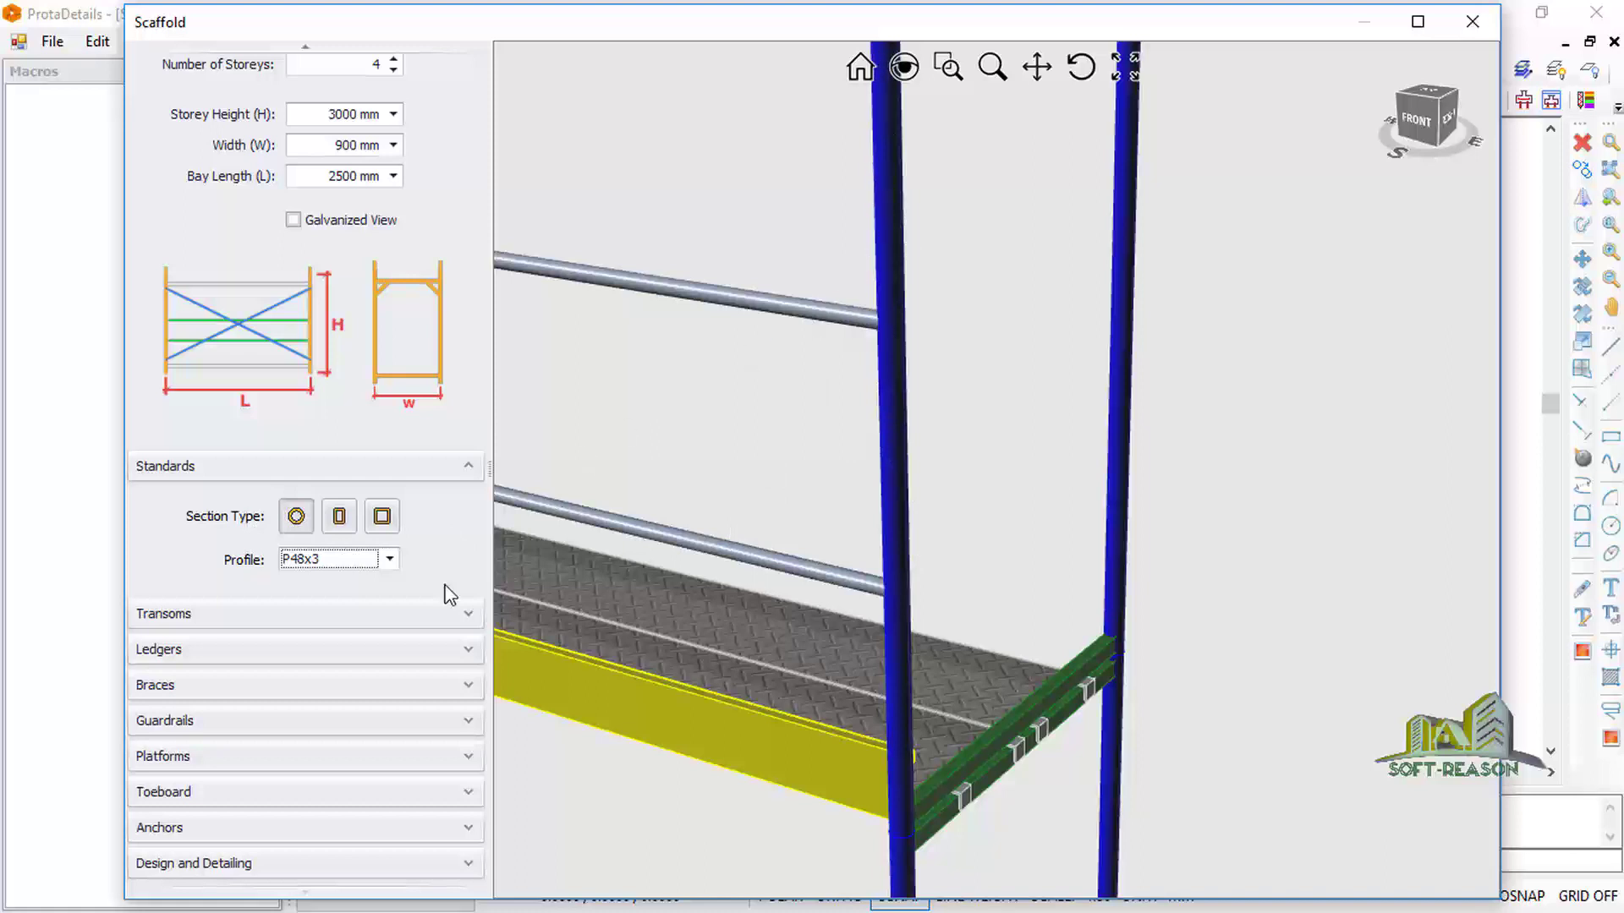
# Set the top transom profile to RH40x30x2.5 and inspect the transom at a platform joint in the model
pyautogui.click(350, 617)
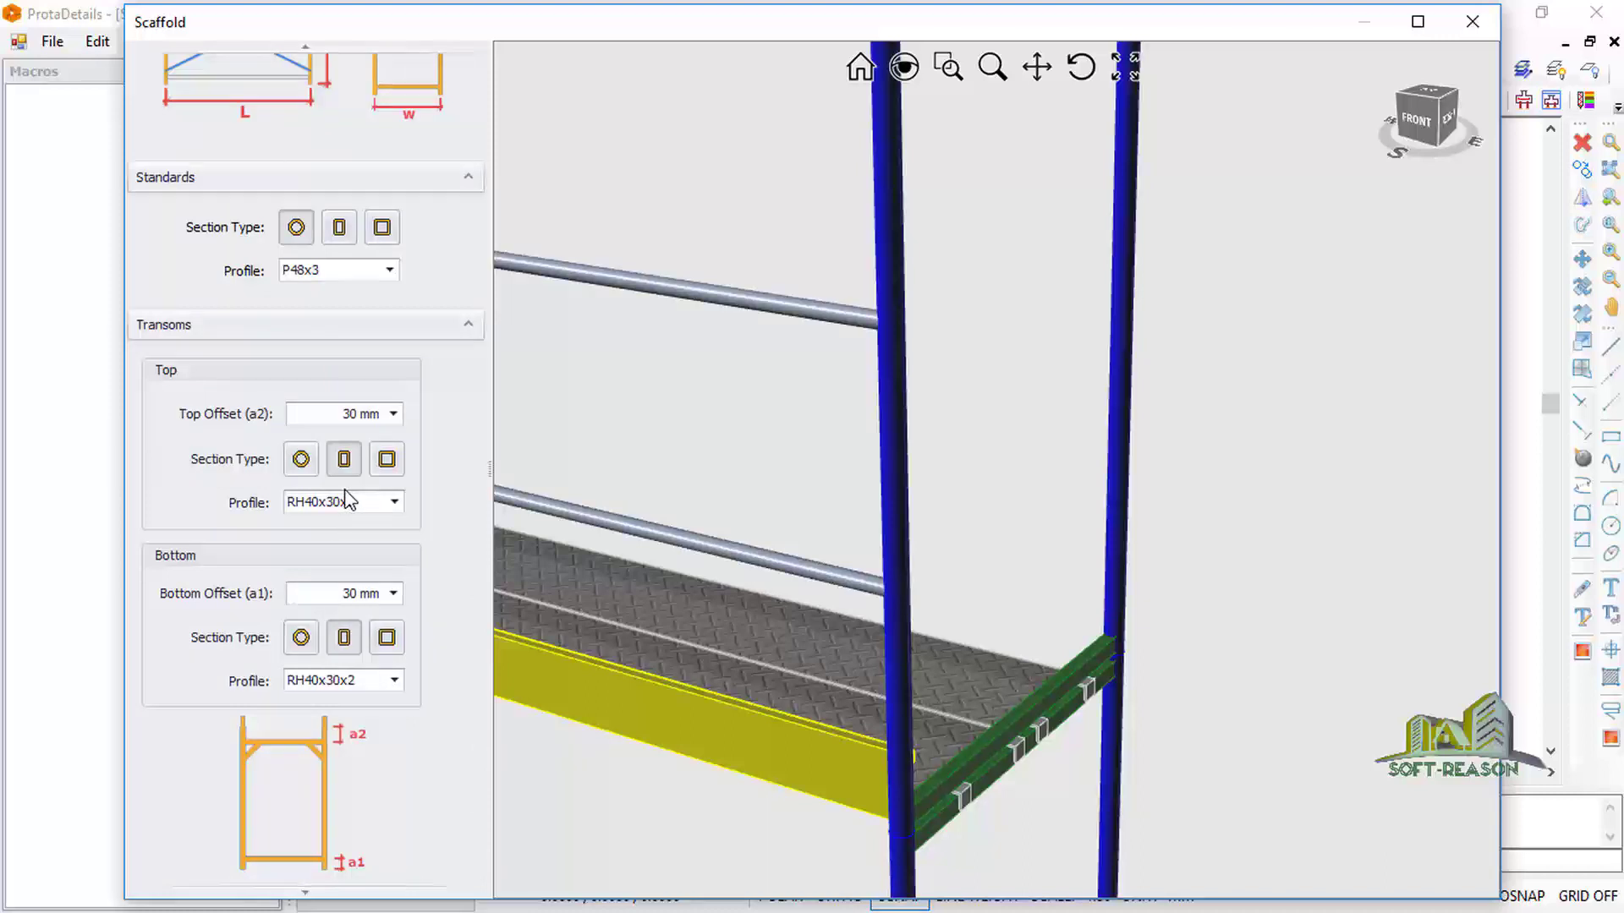
pyautogui.click(391, 504)
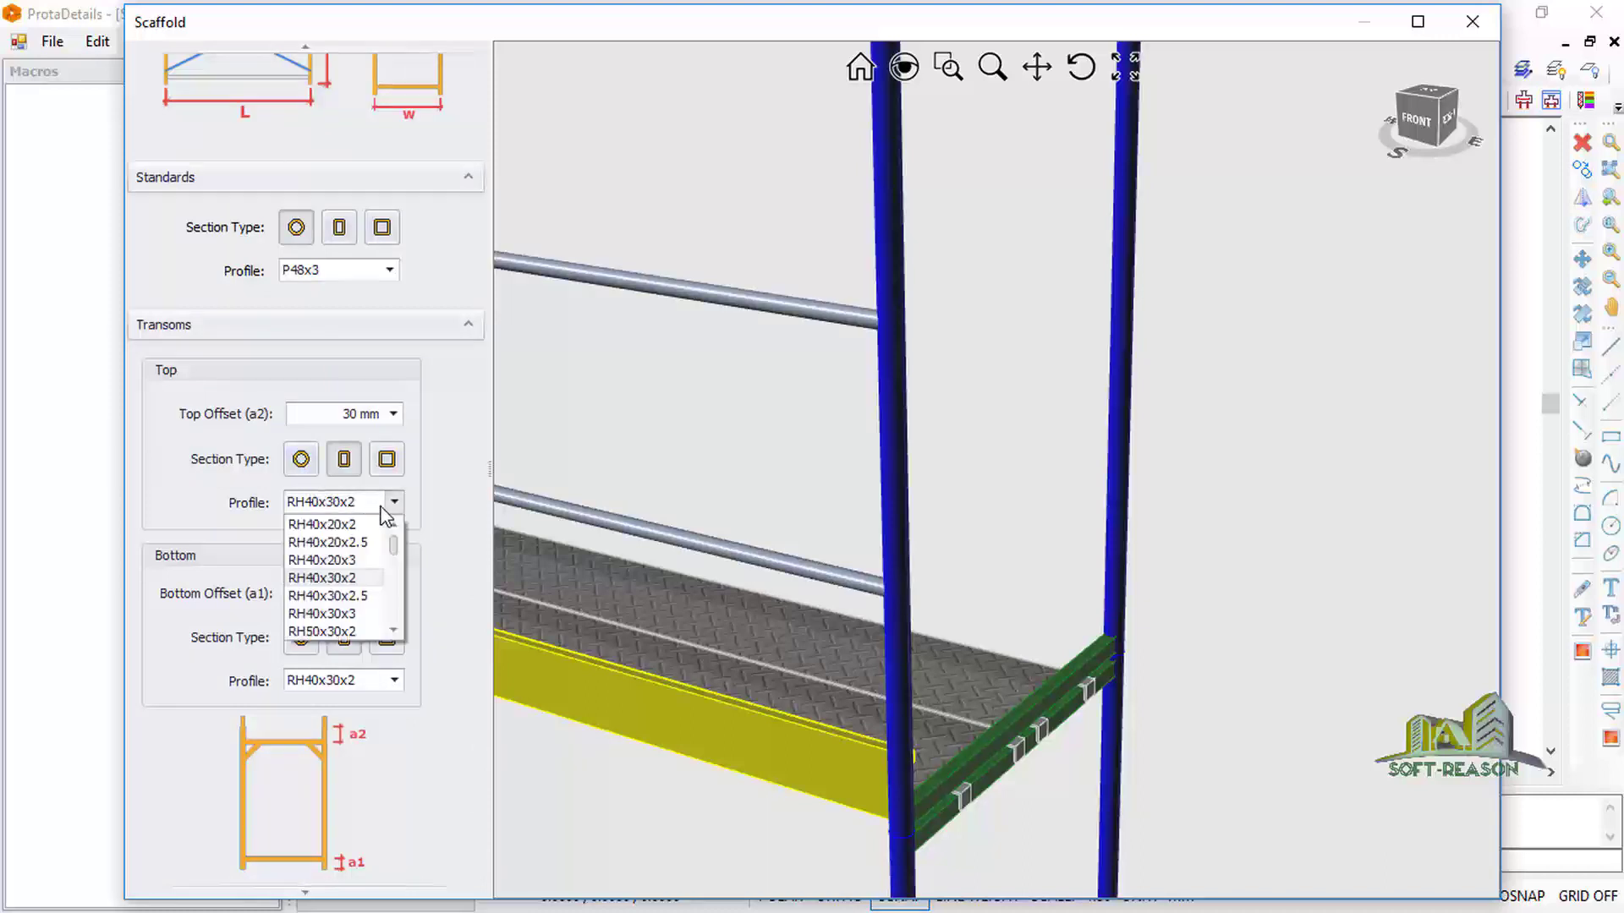
pyautogui.click(335, 599)
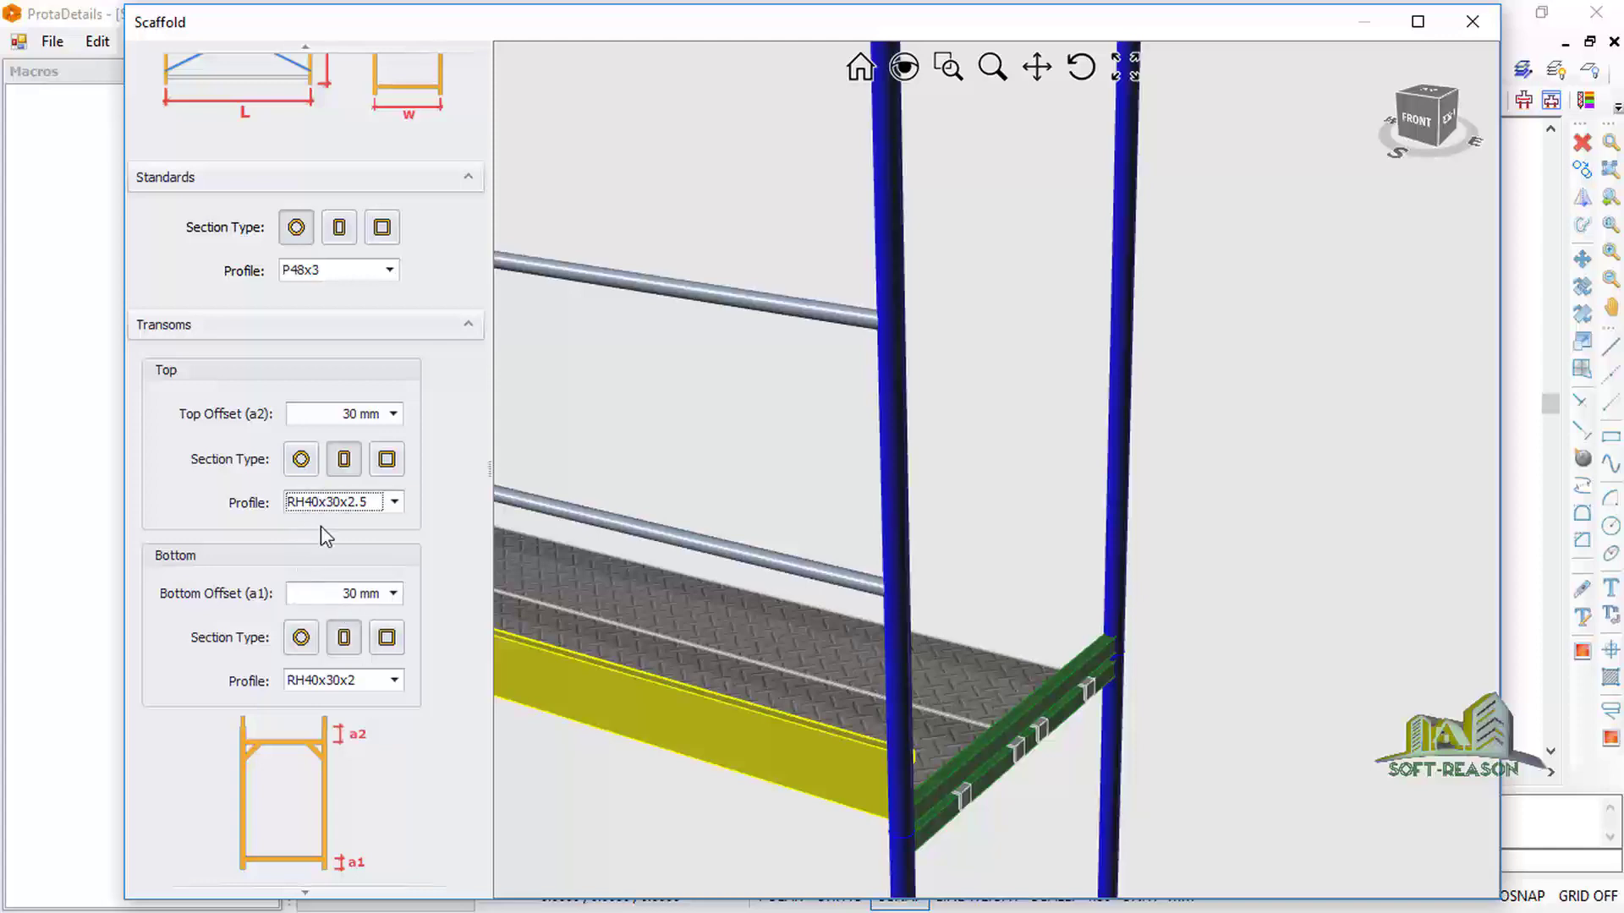
pyautogui.scroll(-5, 880, 503)
pyautogui.scroll(-5, 934, 515)
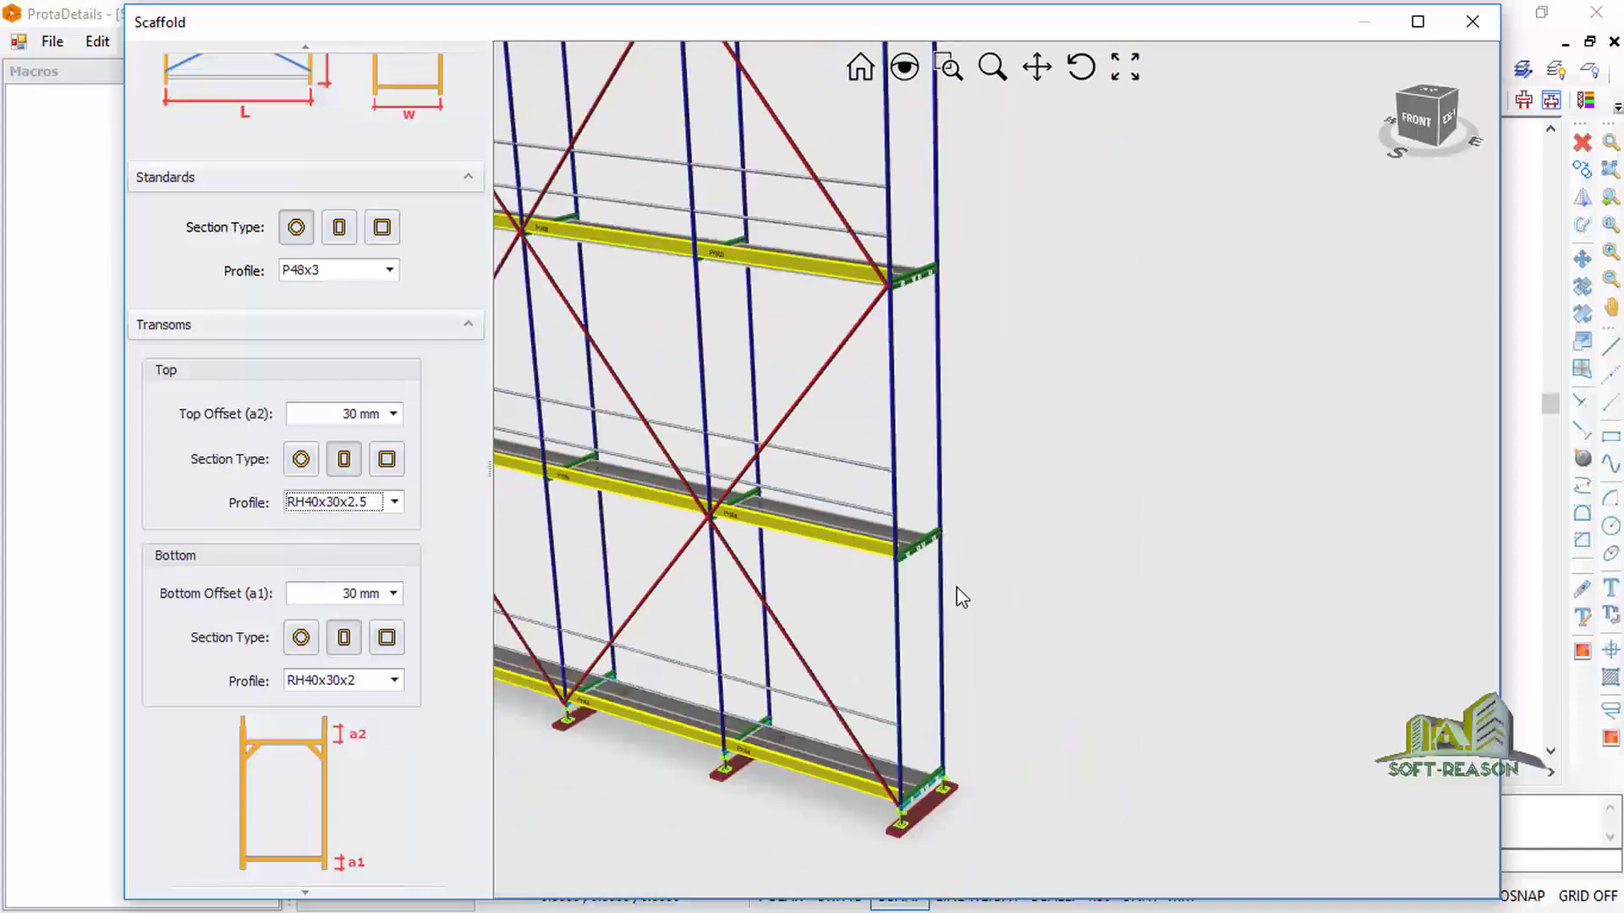
pyautogui.scroll(10, 673, 524)
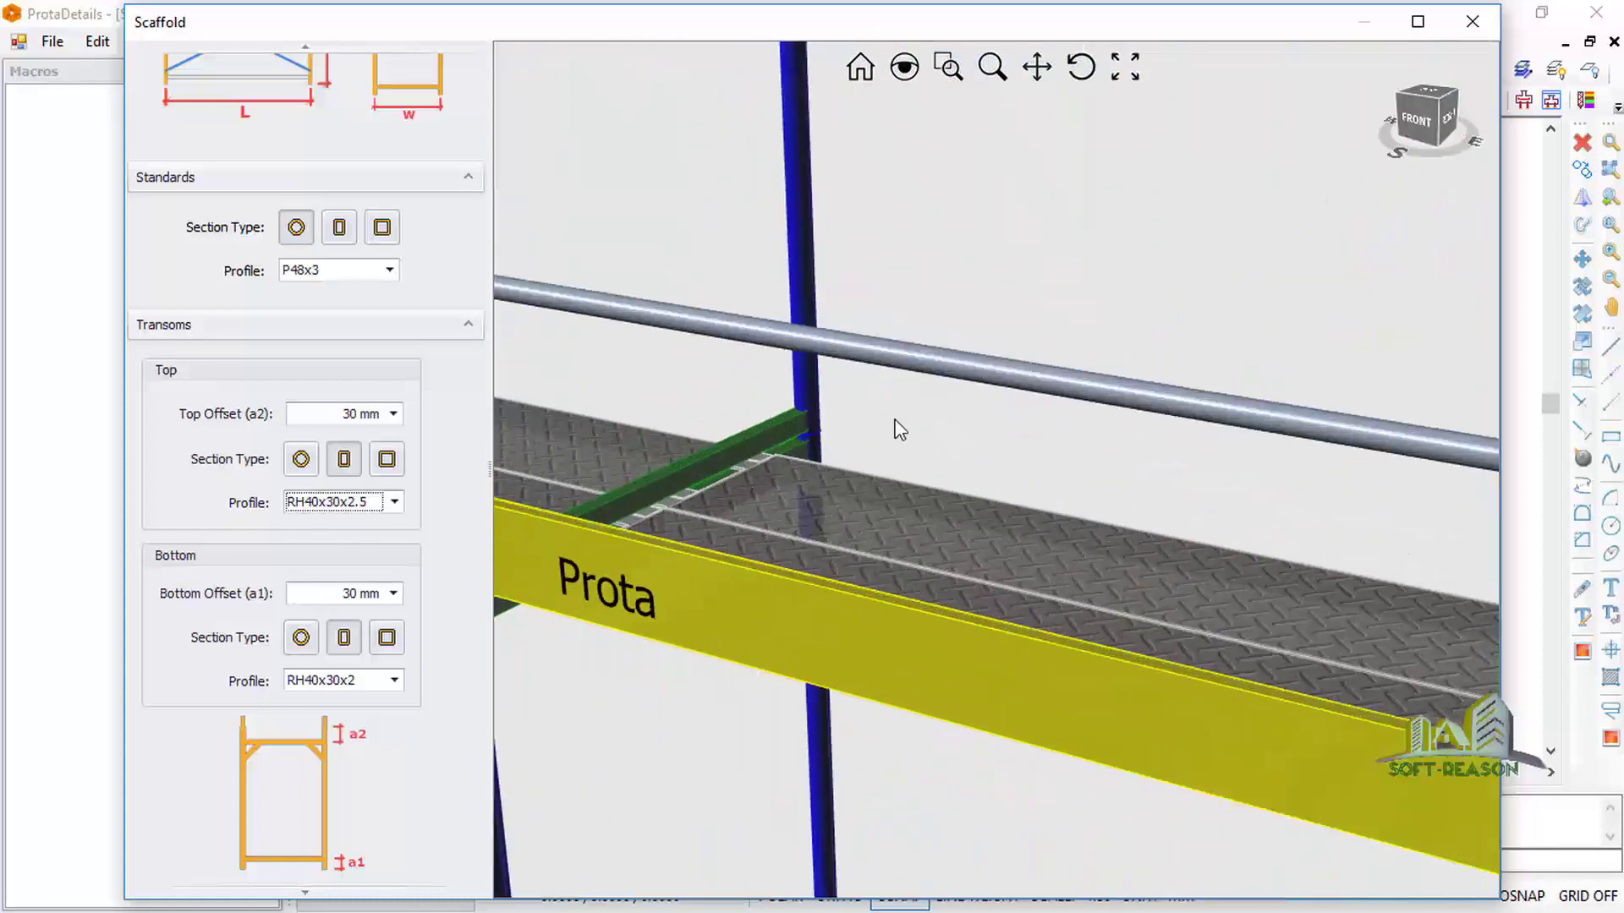
pyautogui.scroll(-2, 816, 465)
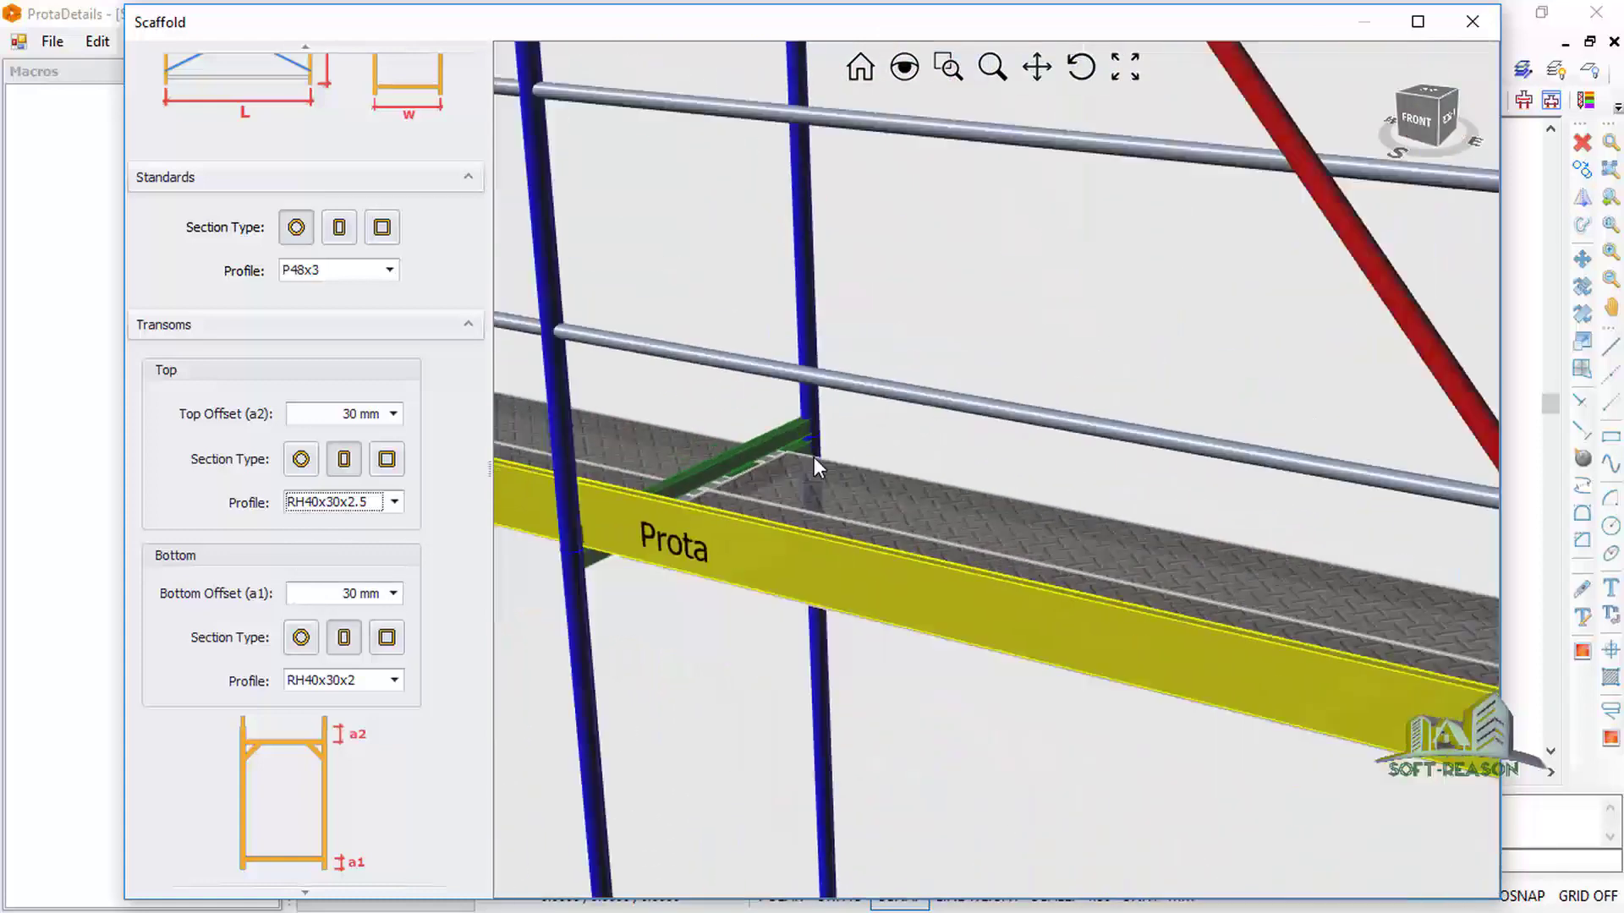
pyautogui.click(467, 325)
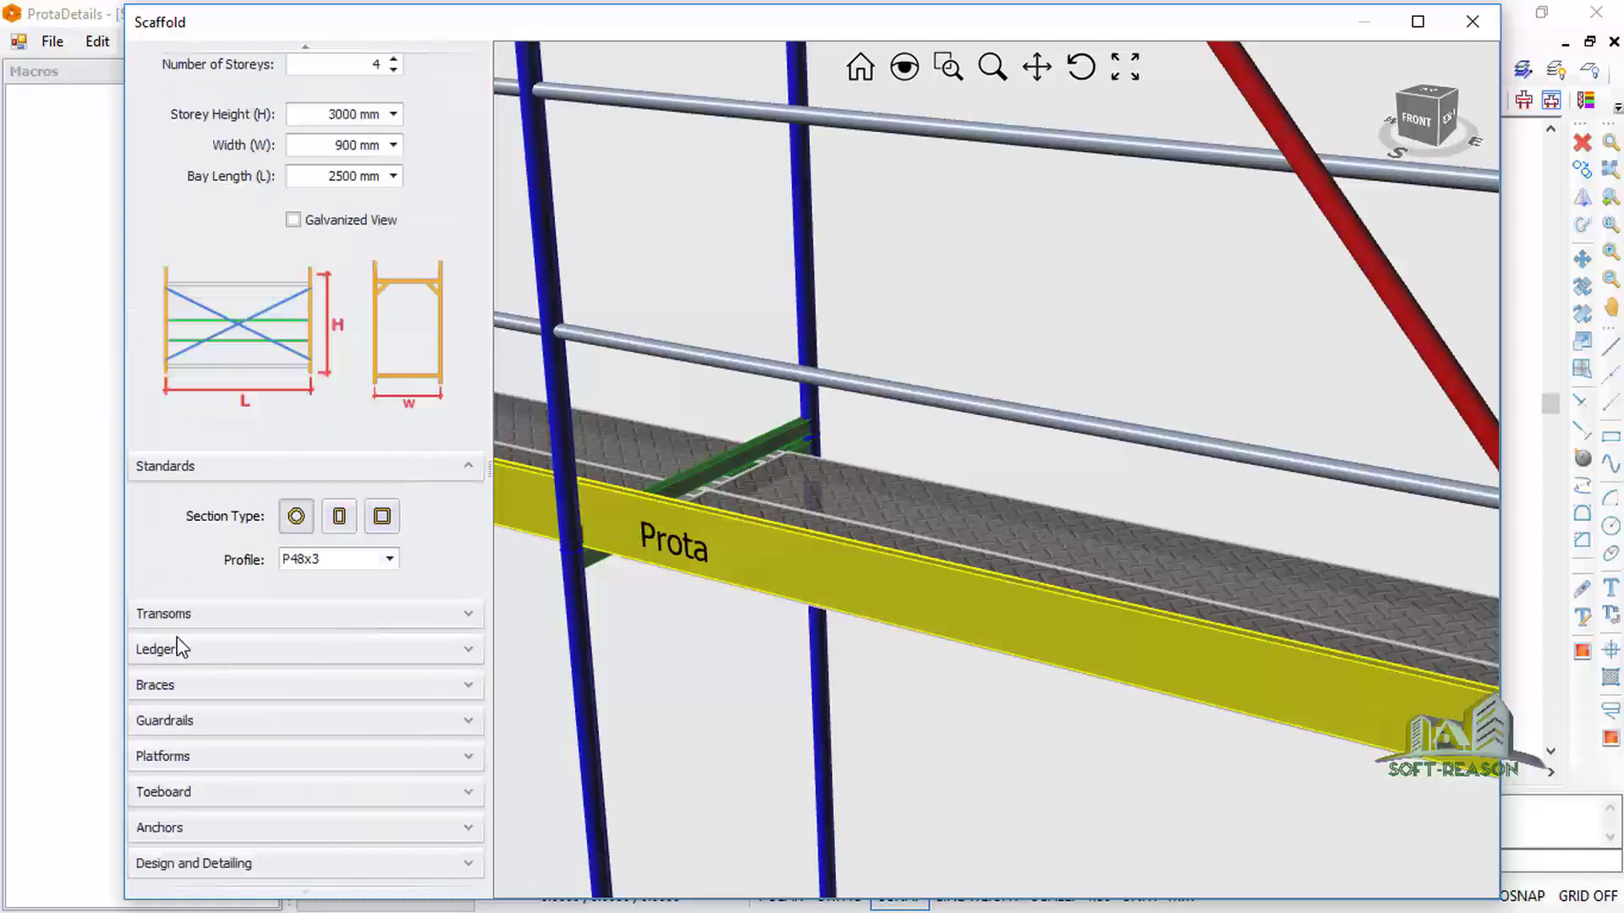
# Enable ledgers on the scaffold and view them across the whole model
pyautogui.click(466, 651)
pyautogui.scroll(-3, 362, 690)
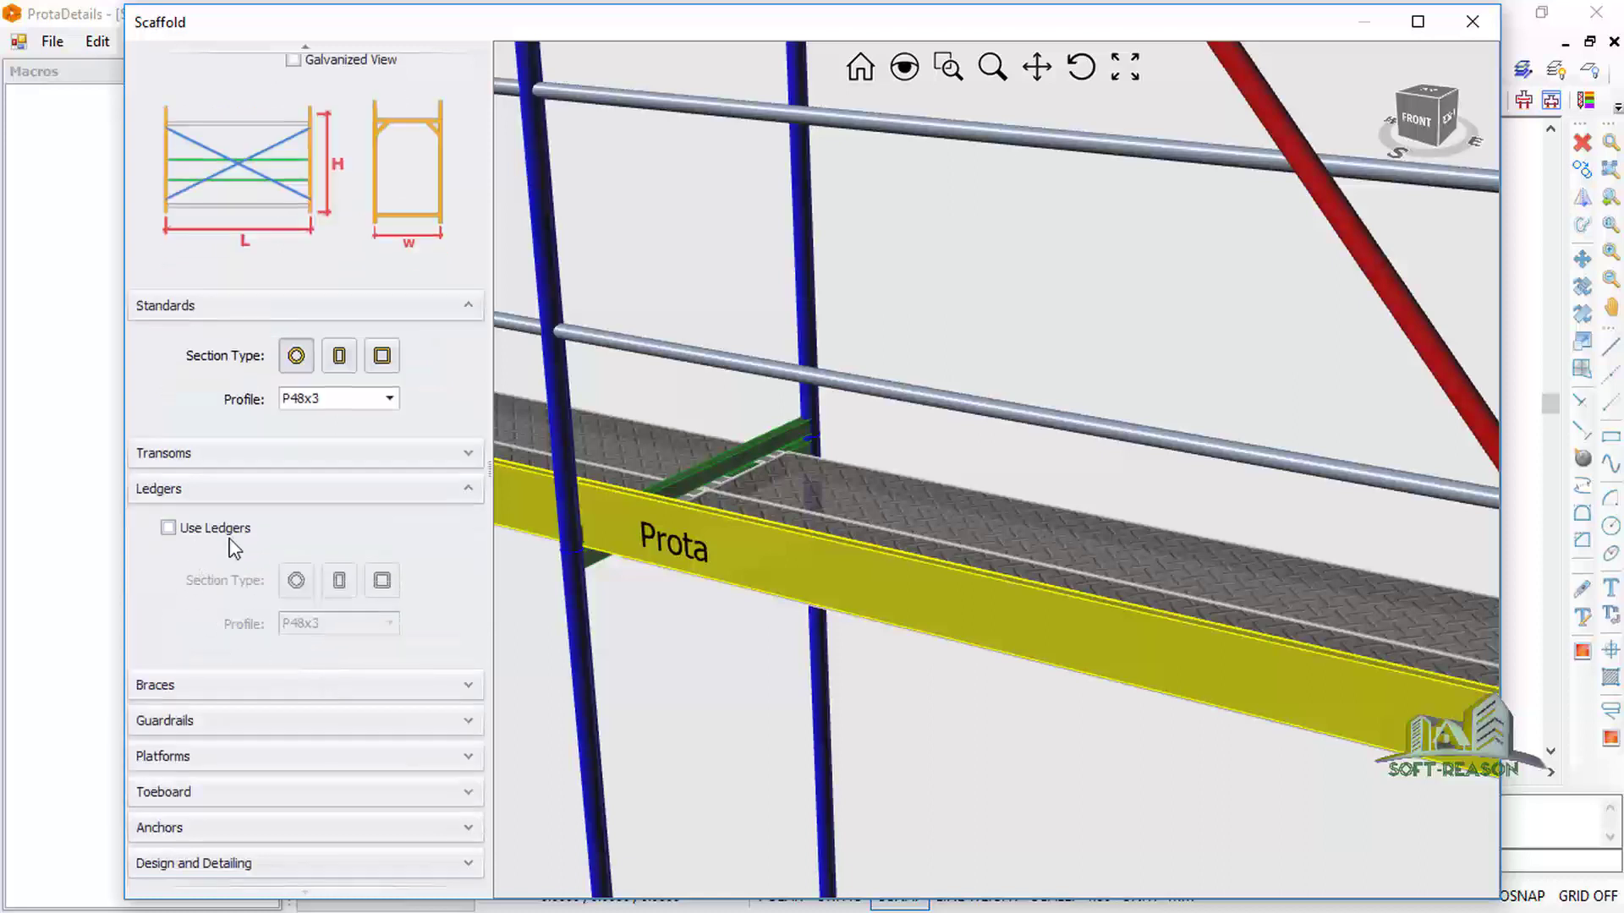
pyautogui.click(168, 528)
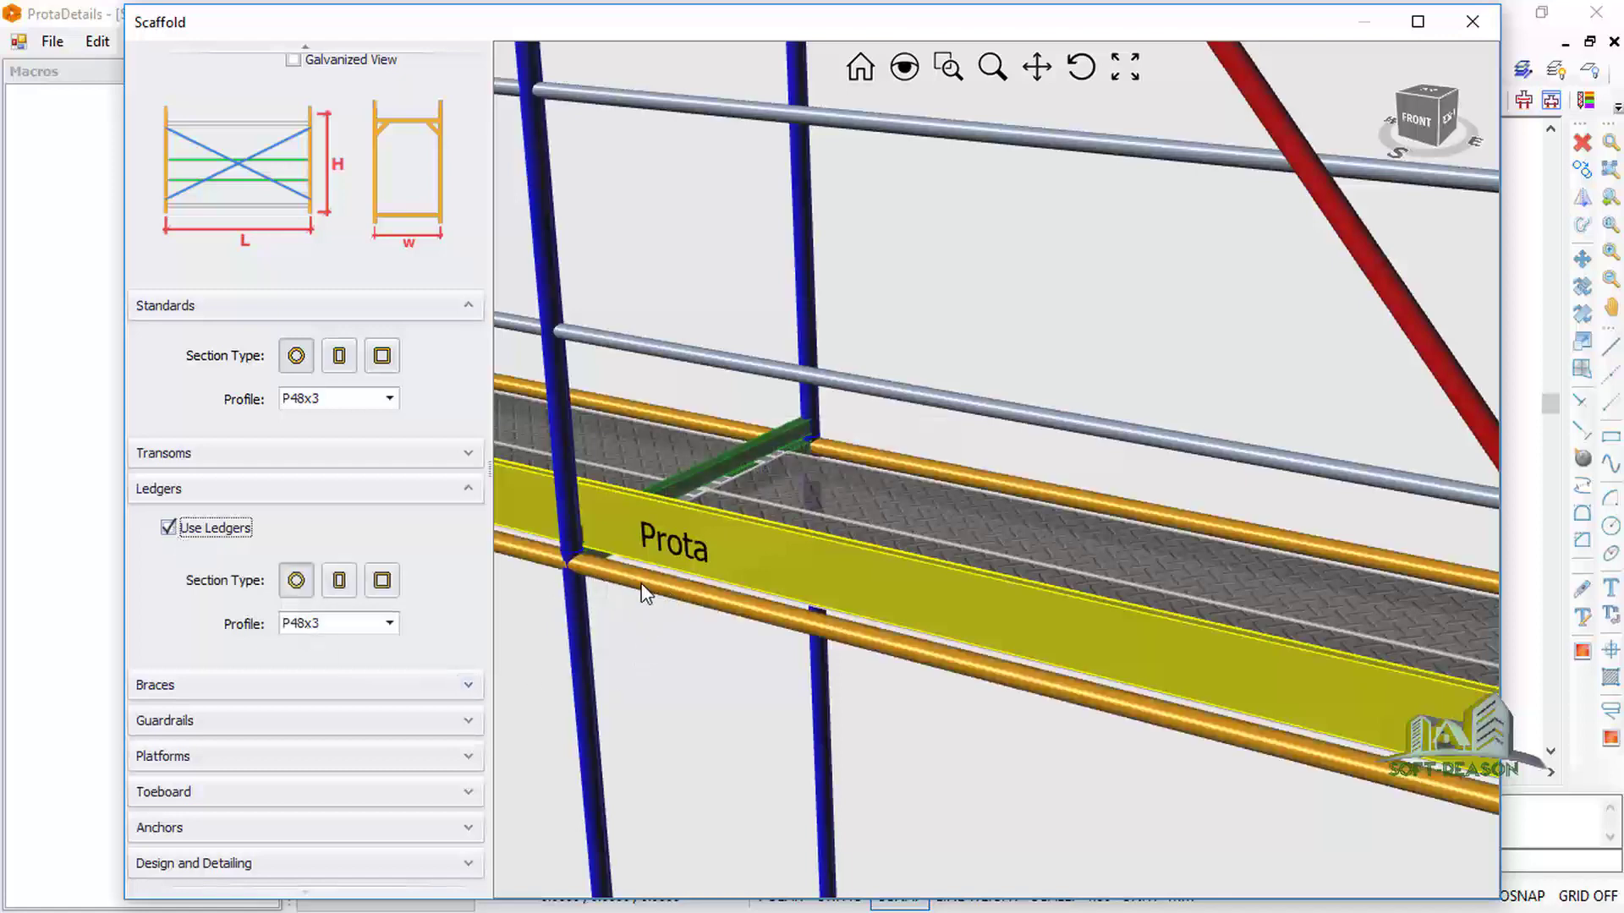
pyautogui.scroll(-10, 779, 608)
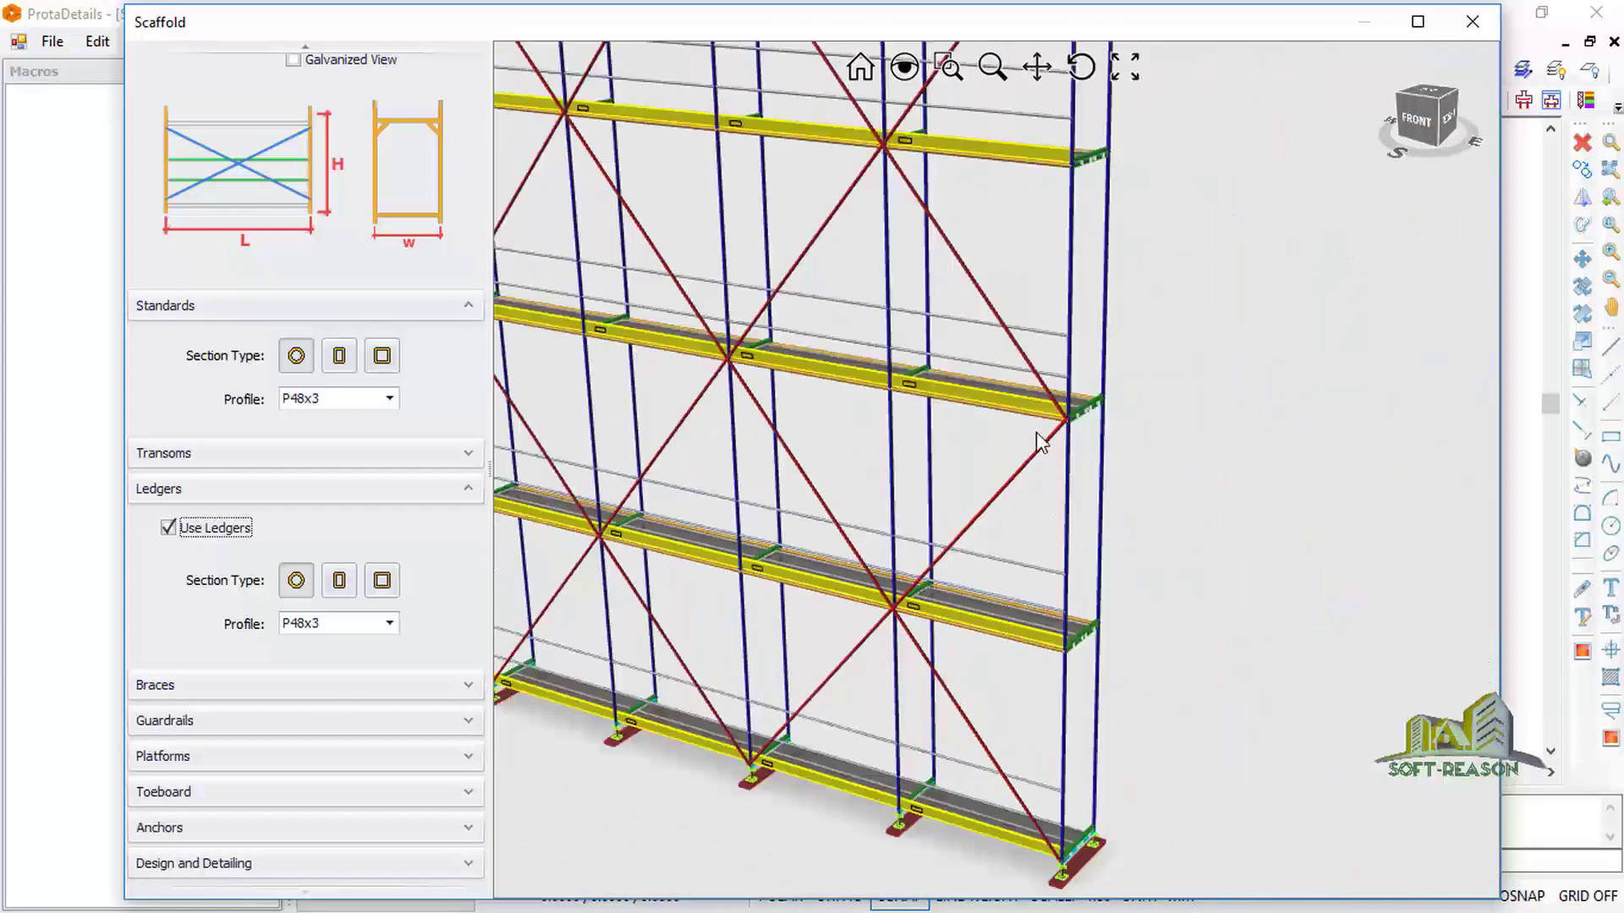
pyautogui.scroll(-5, 1026, 586)
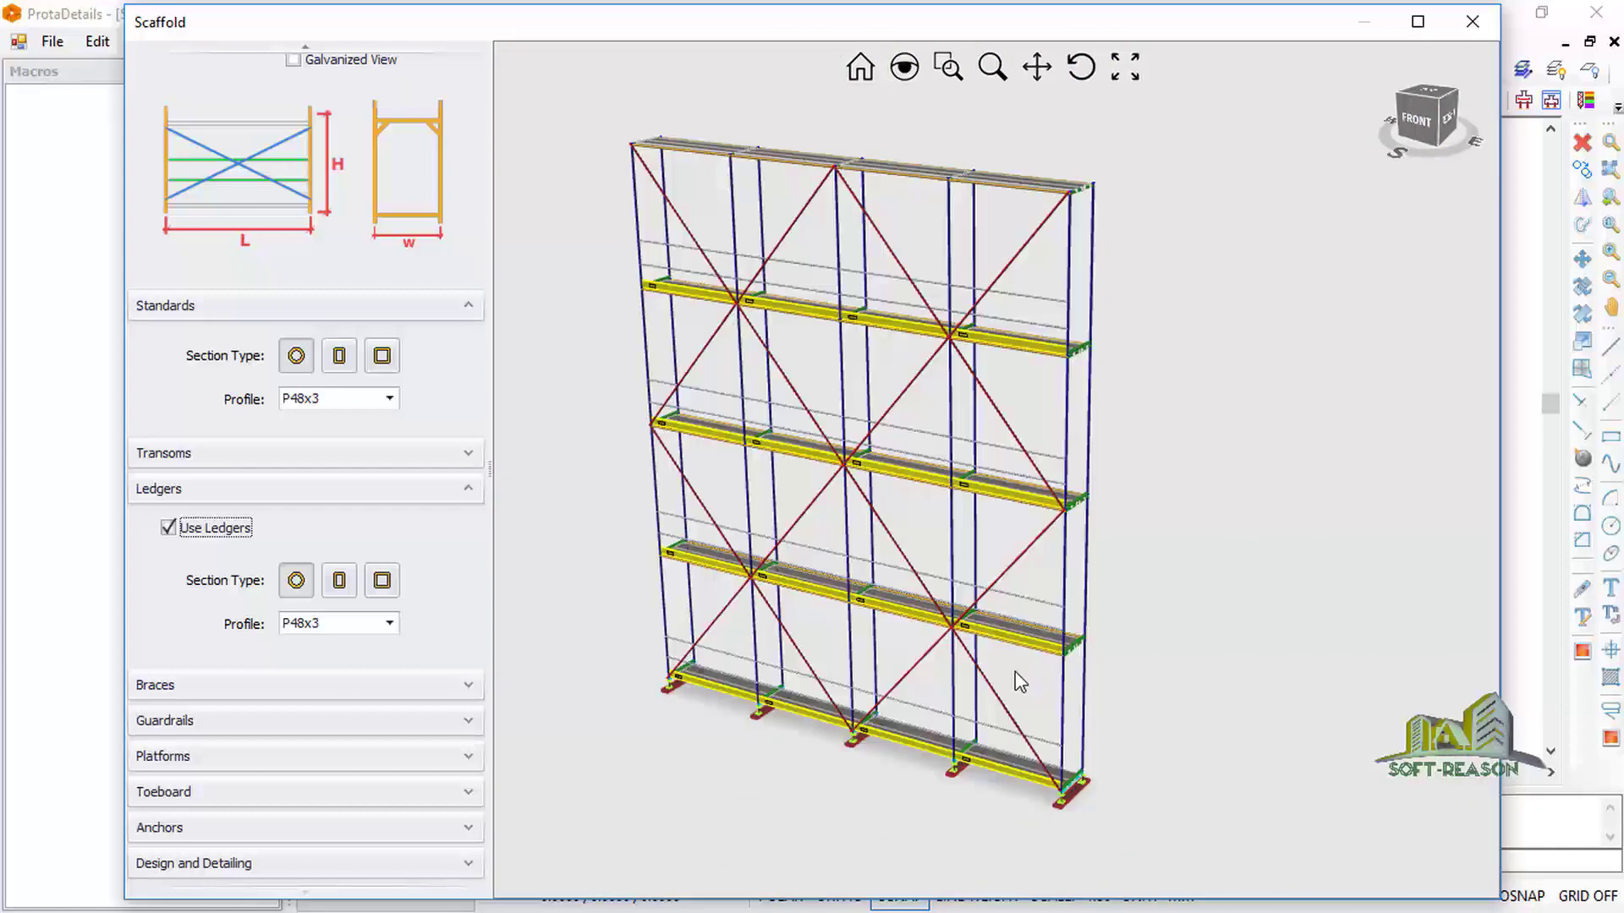
# Set the ledger profile to P33.7x3.2 and inspect the ledgers at a platform corner
pyautogui.click(362, 628)
pyautogui.scroll(3, 328, 702)
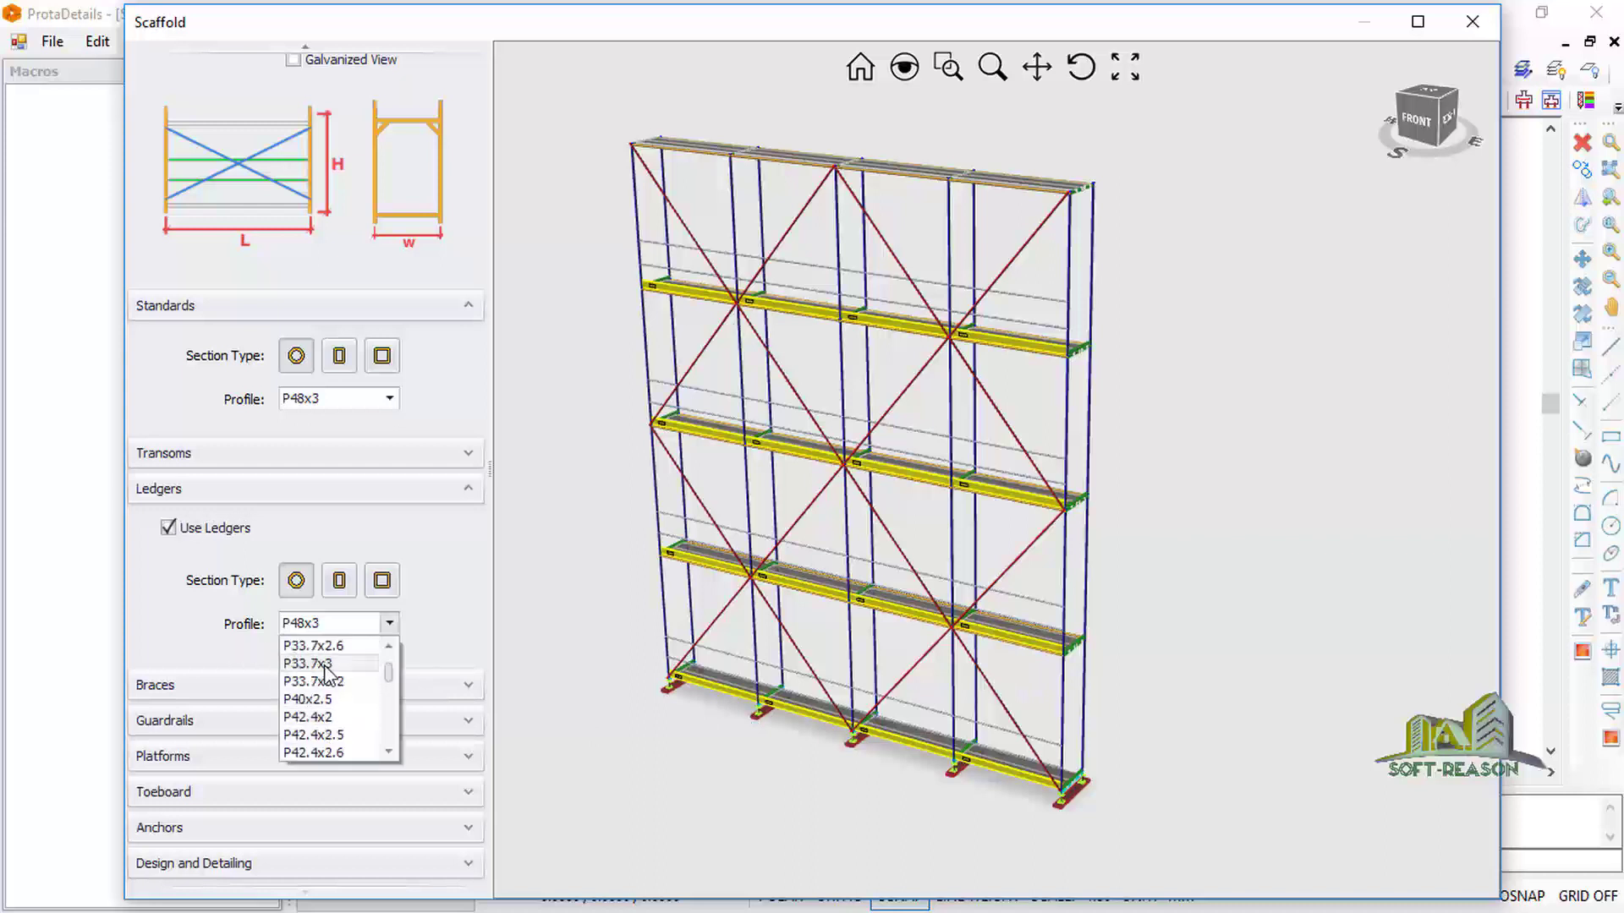
pyautogui.scroll(-3, 327, 715)
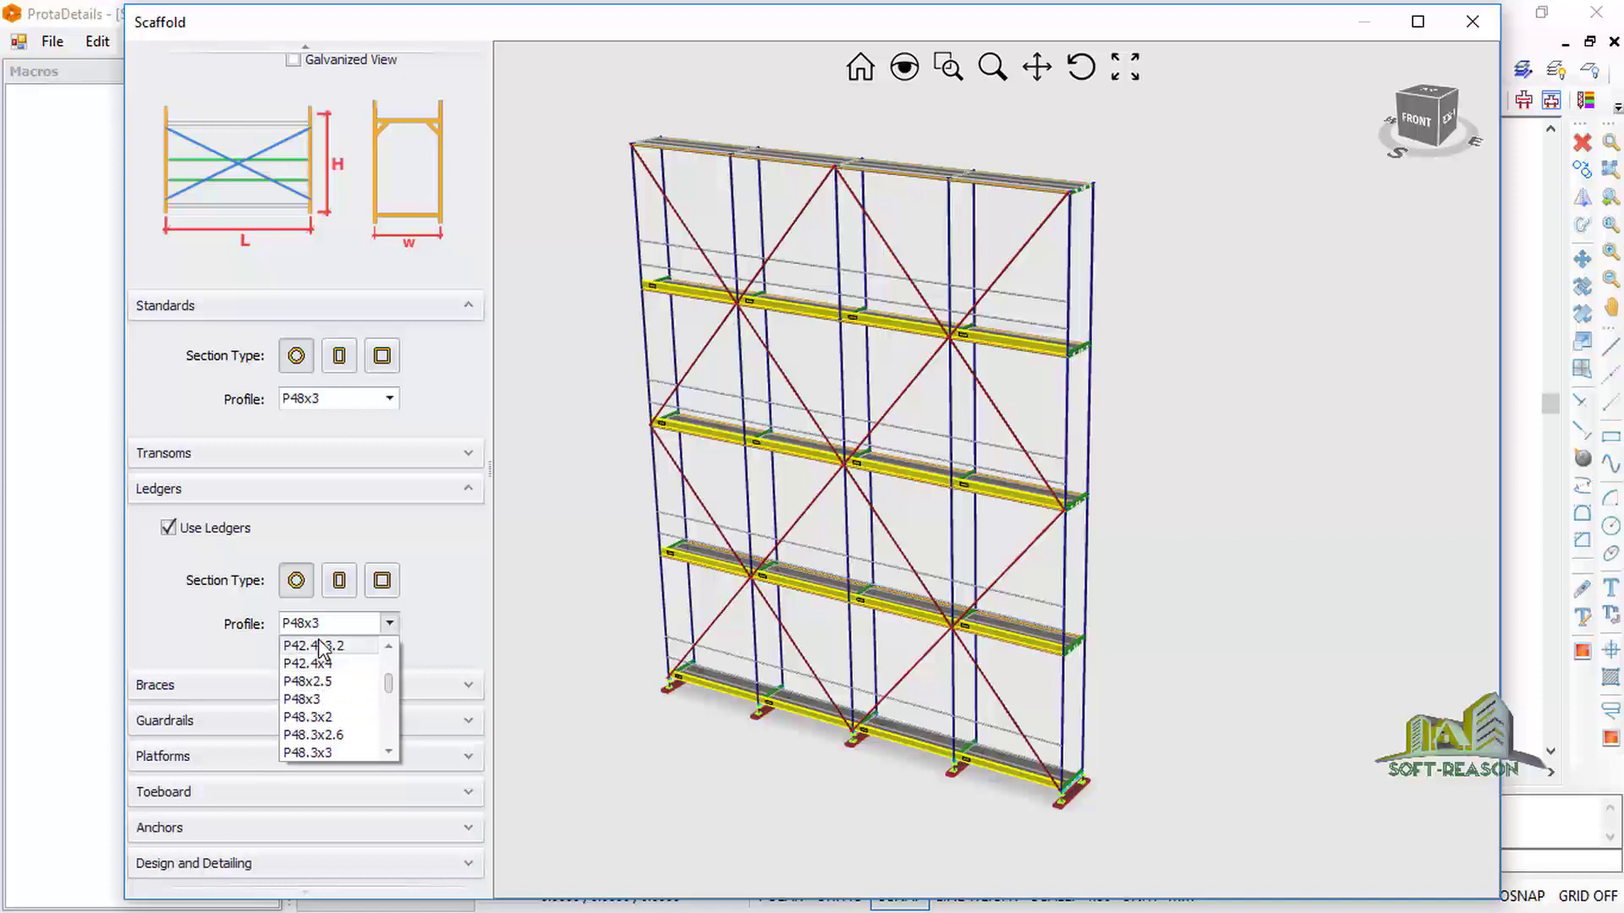
pyautogui.scroll(3, 321, 666)
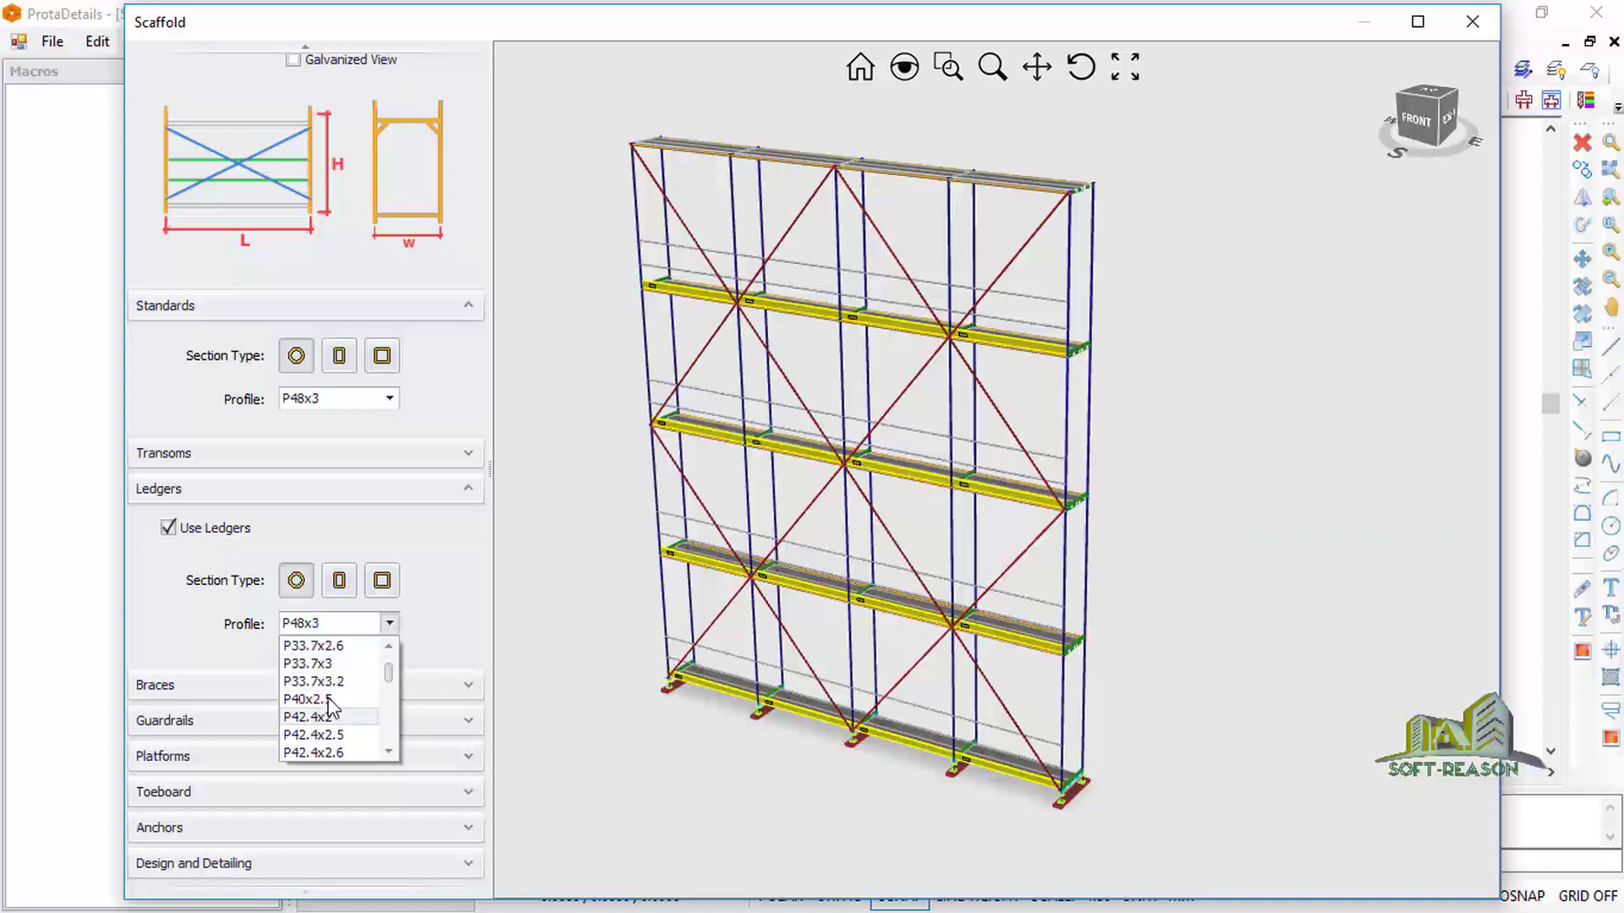
pyautogui.click(324, 685)
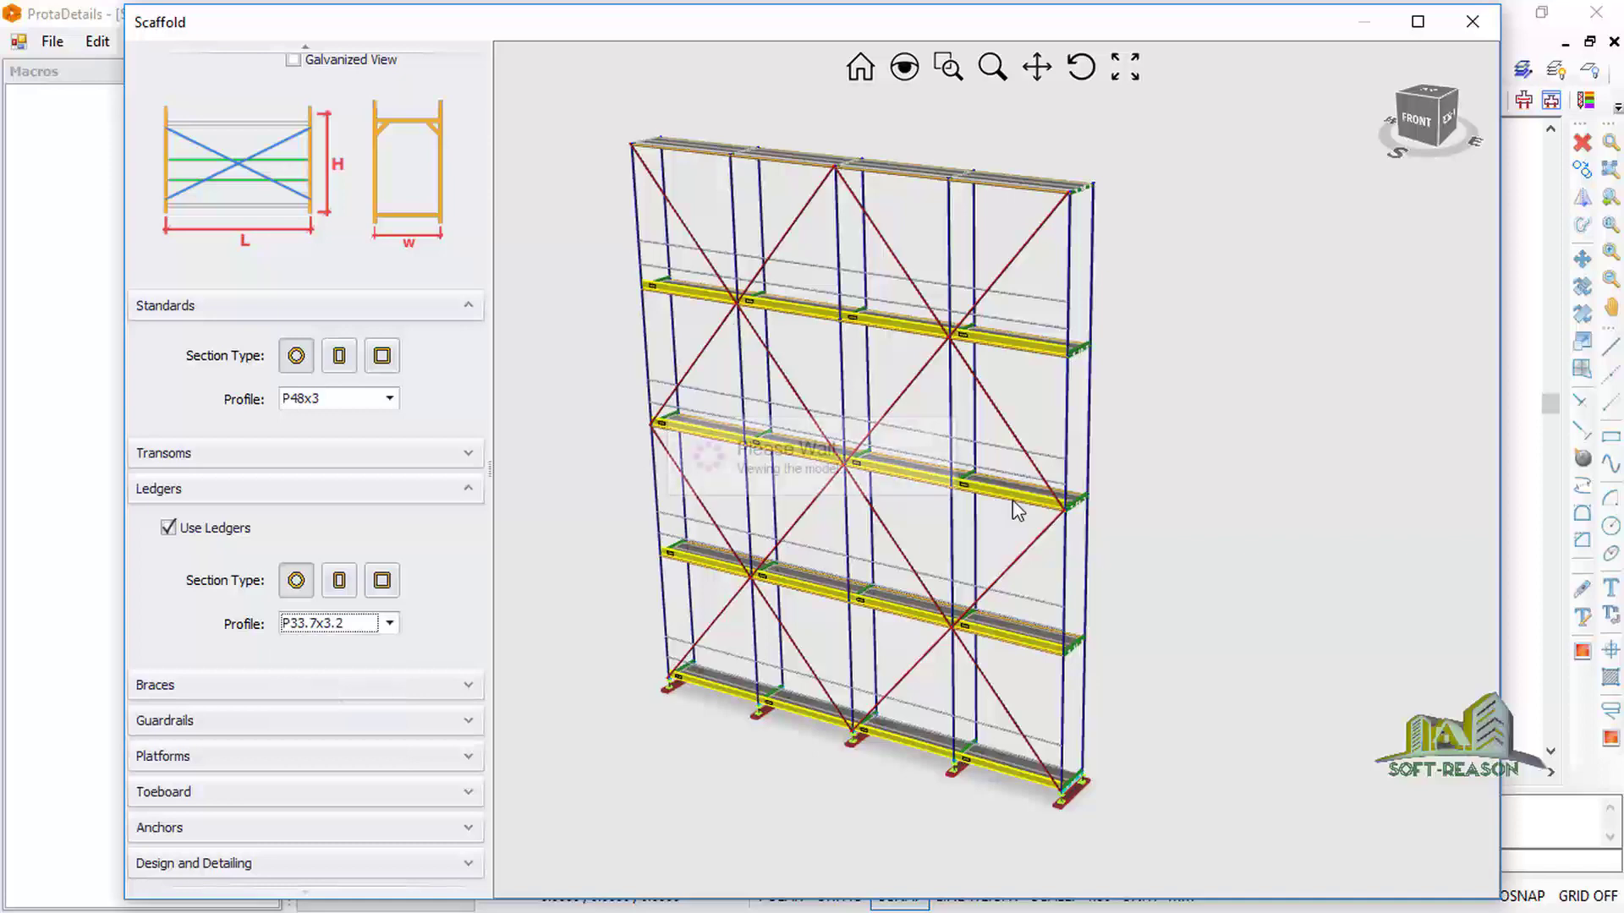
pyautogui.scroll(5, 1042, 486)
pyautogui.scroll(6, 1157, 556)
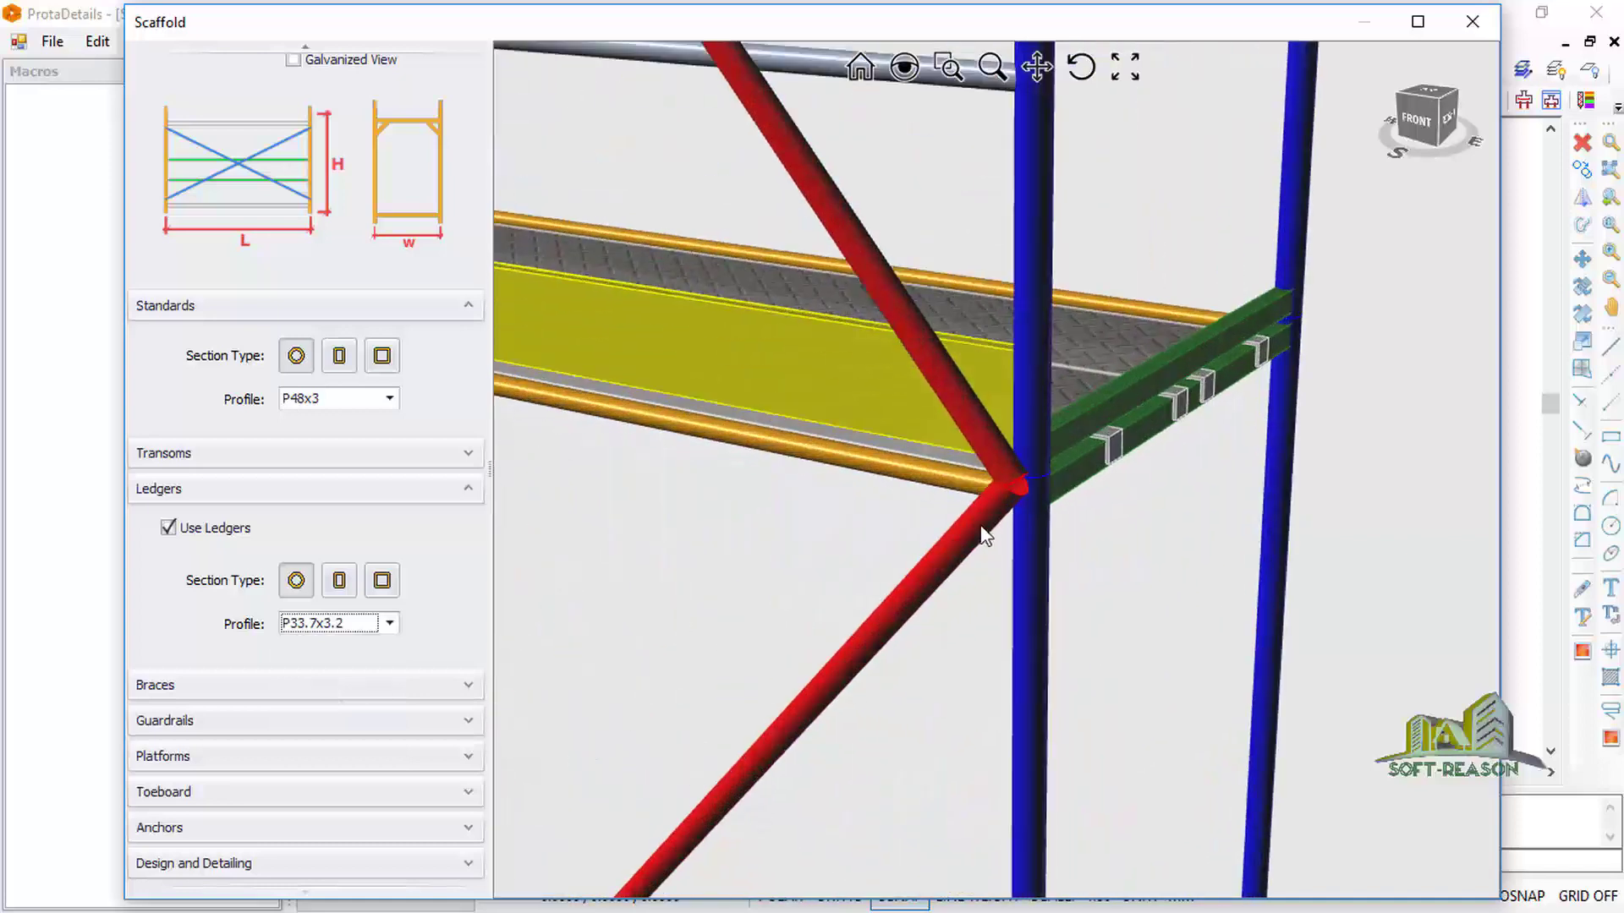
pyautogui.scroll(-8, 1033, 492)
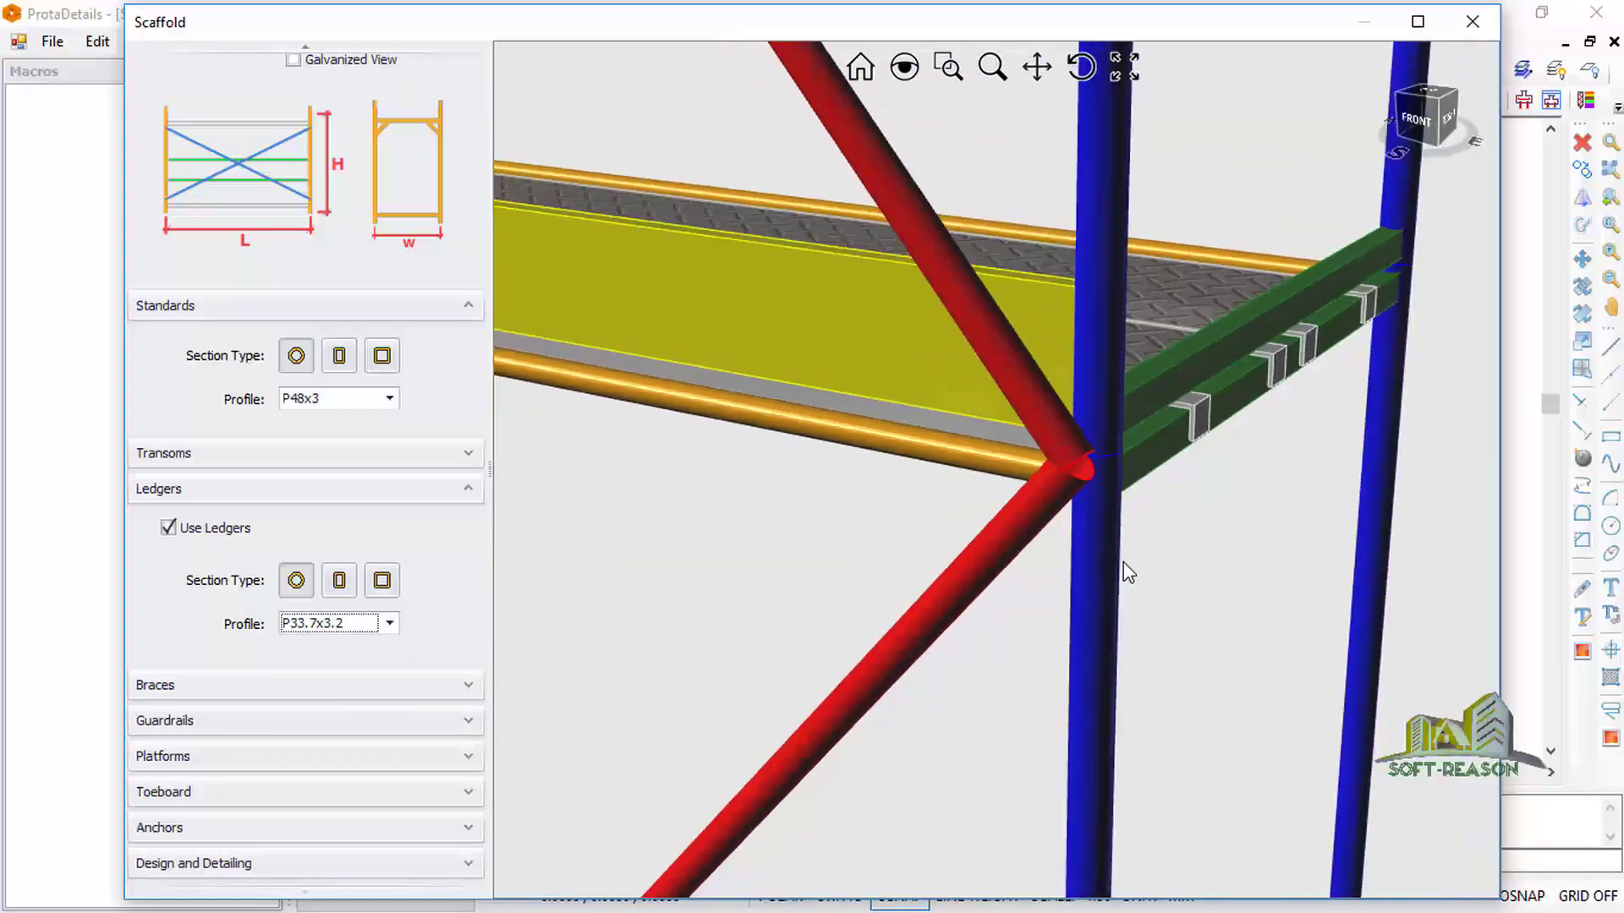
pyautogui.scroll(-6, 1182, 509)
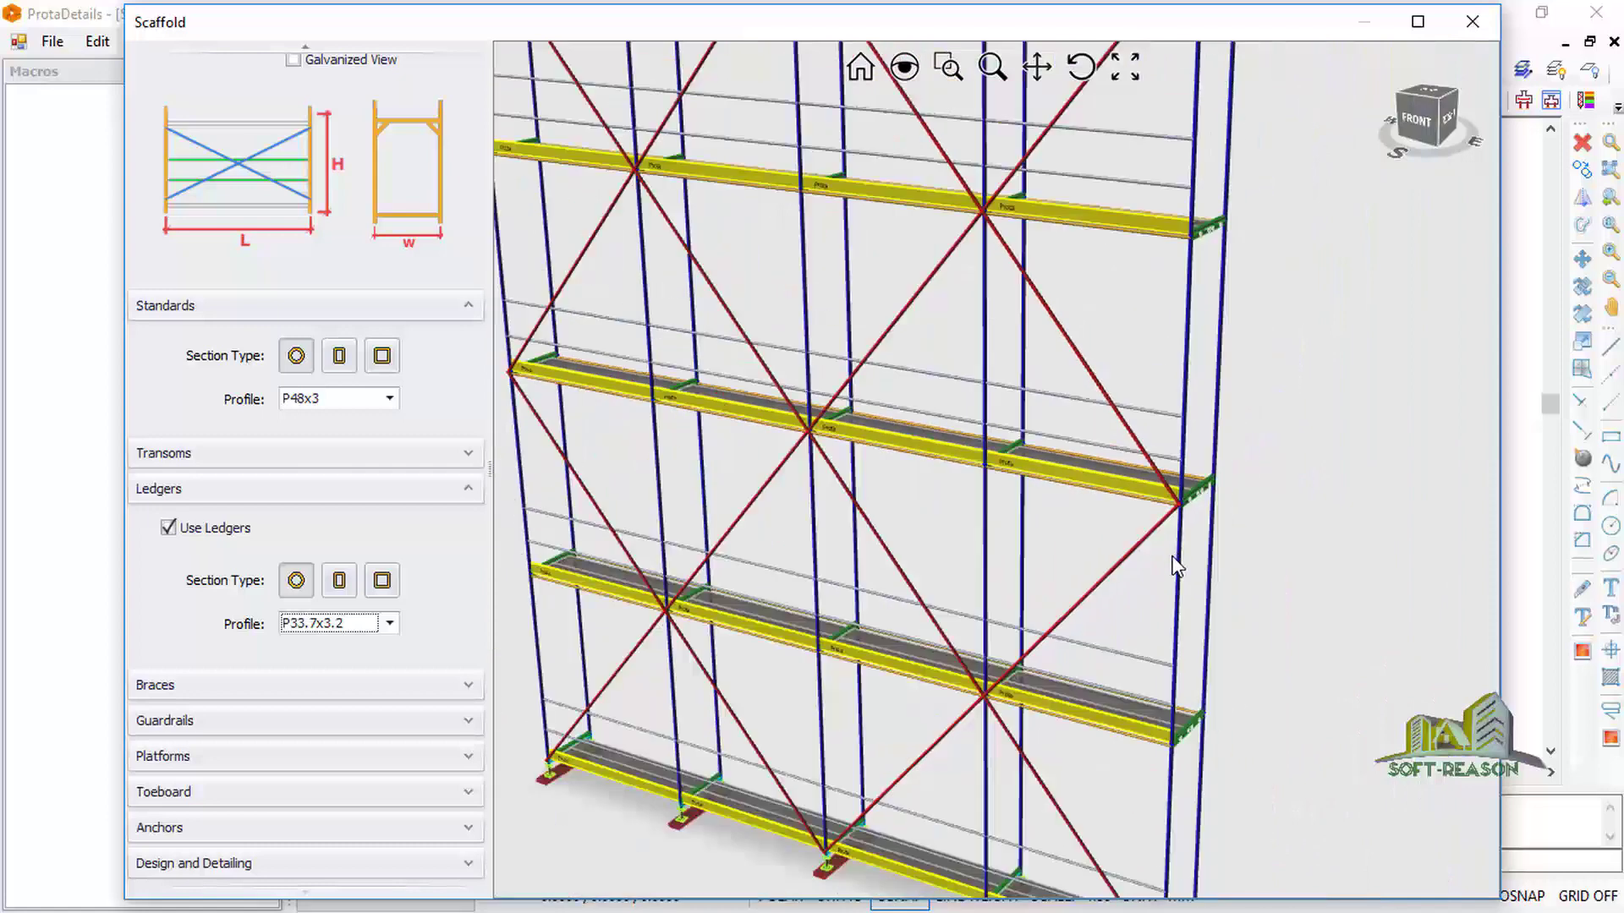
pyautogui.scroll(2, 1159, 563)
pyautogui.scroll(-3, 1152, 561)
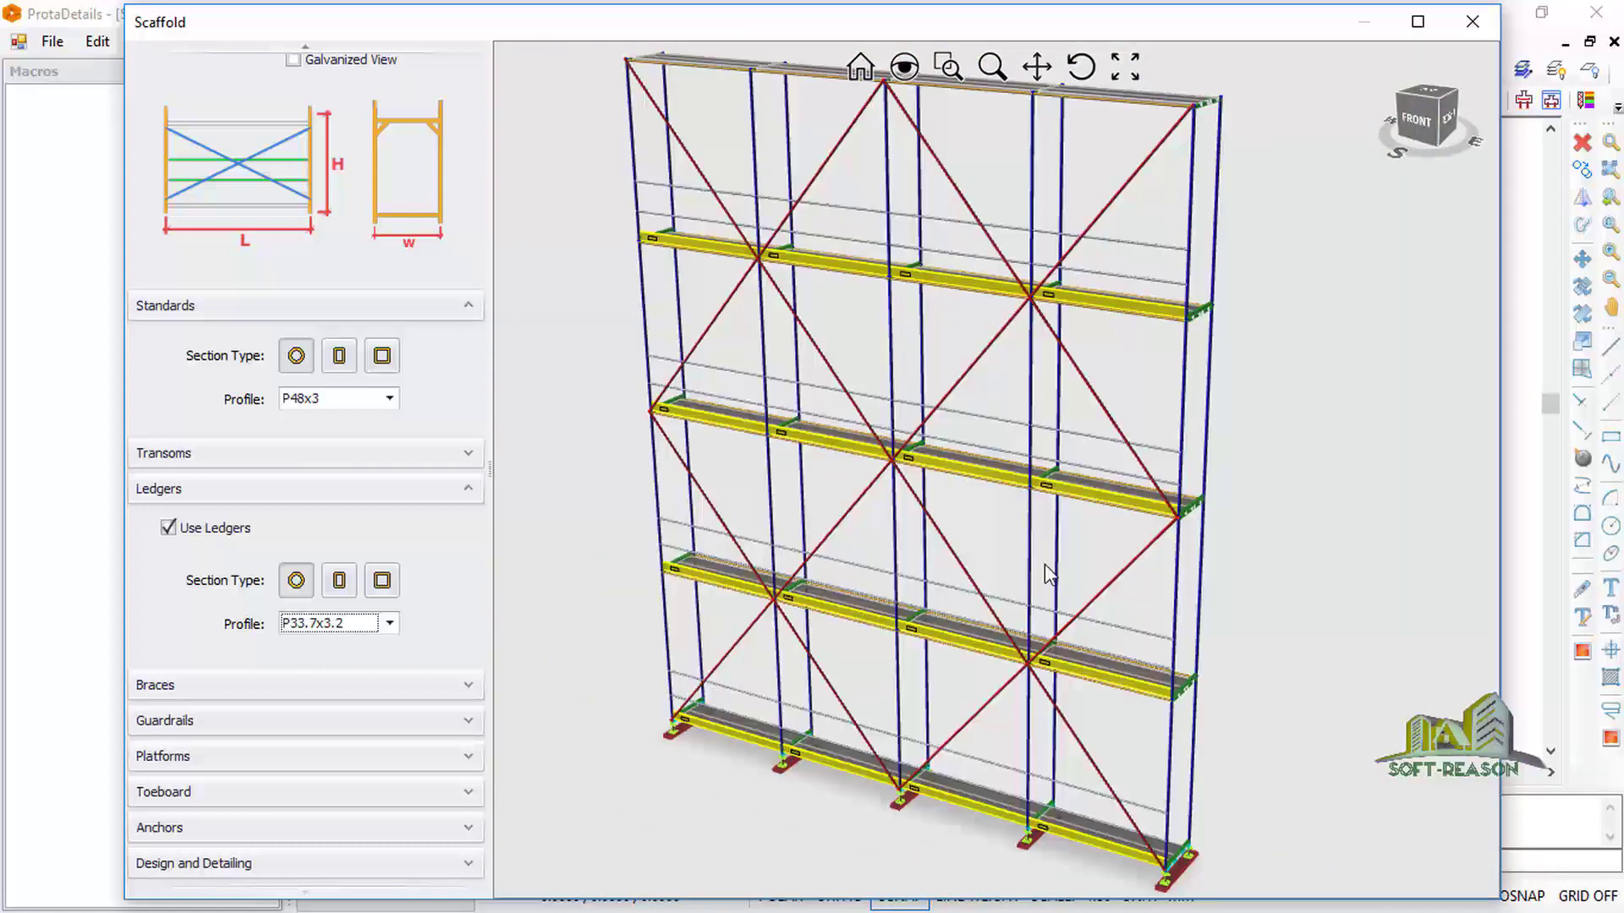
# Compare the Single and Double brace styles on the scaffold and set the brace style to Double
pyautogui.click(309, 689)
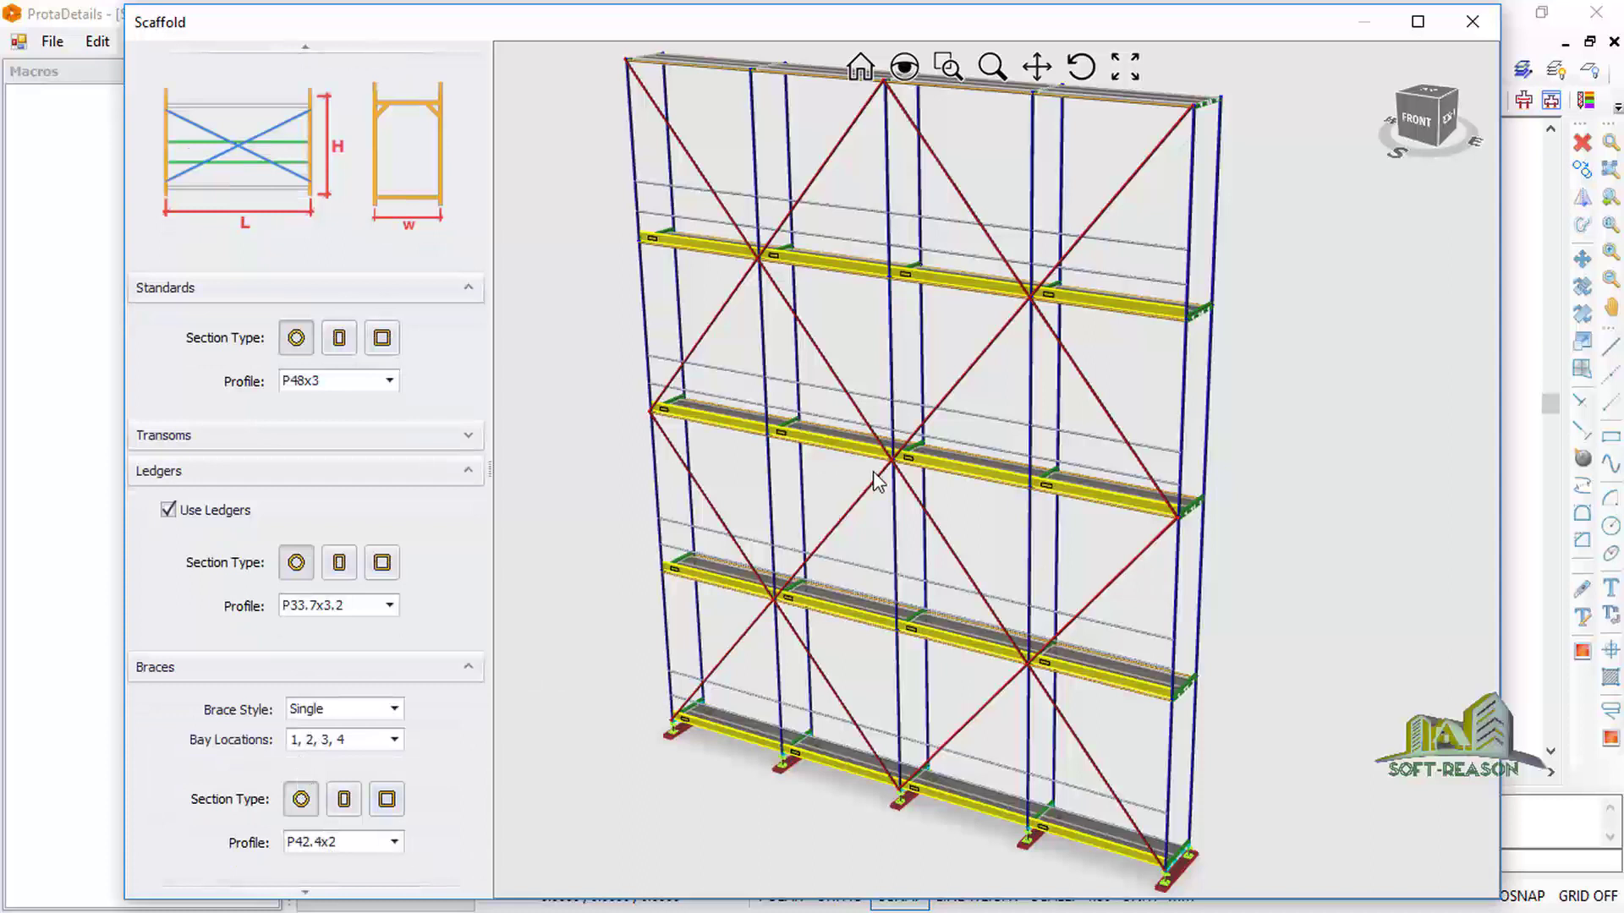
pyautogui.scroll(-1, 343, 715)
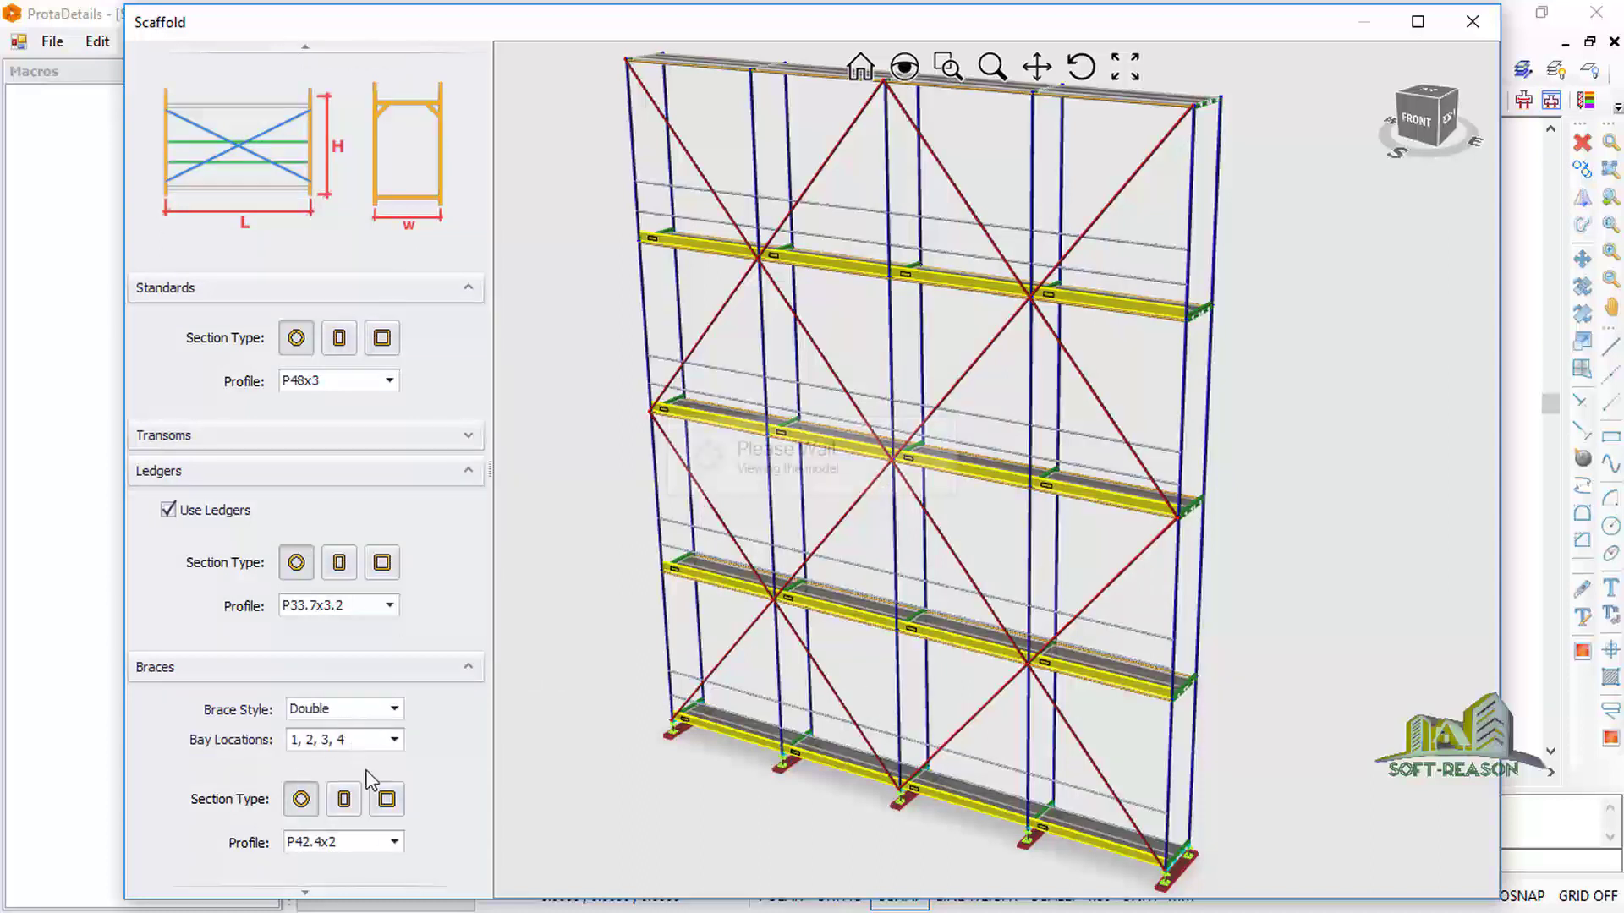
pyautogui.click(367, 716)
pyautogui.click(336, 733)
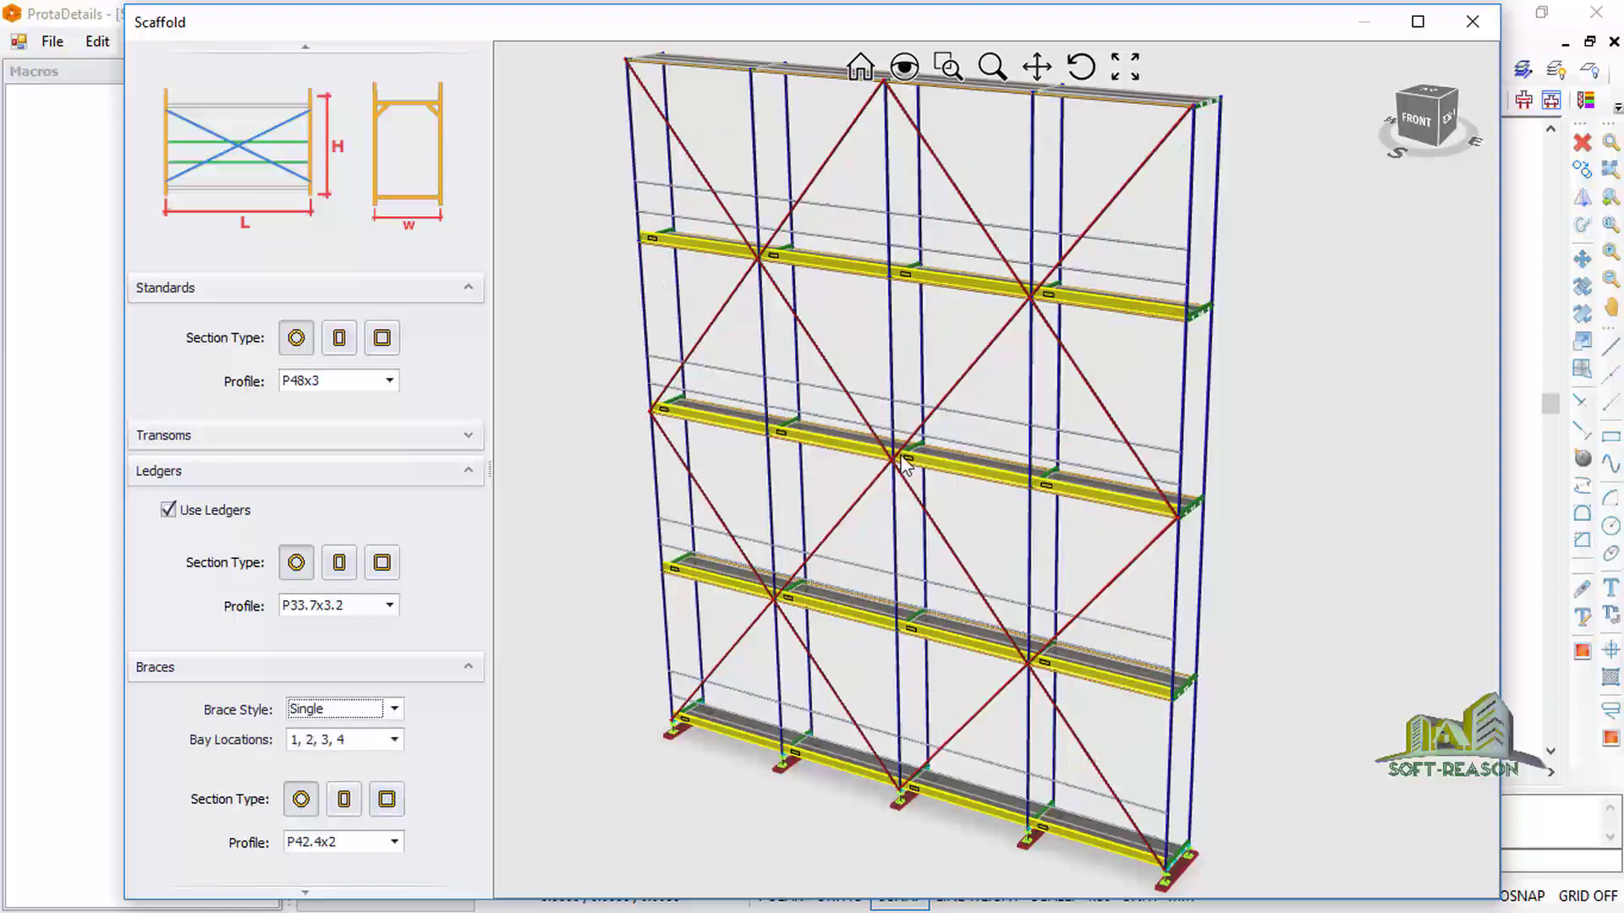
pyautogui.click(394, 710)
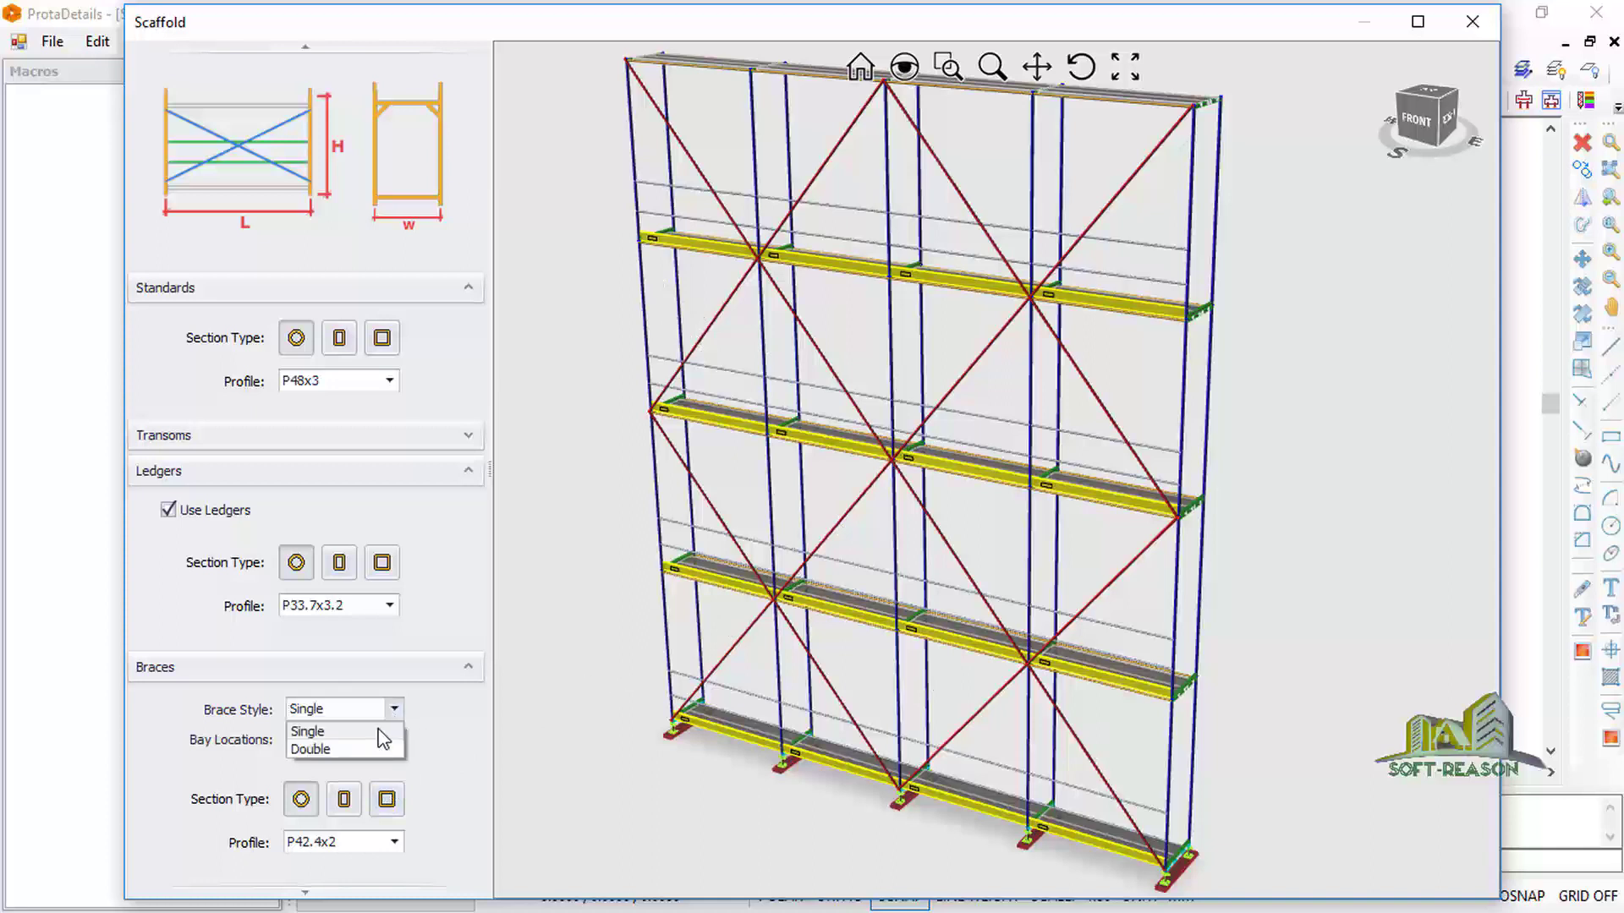
pyautogui.click(338, 749)
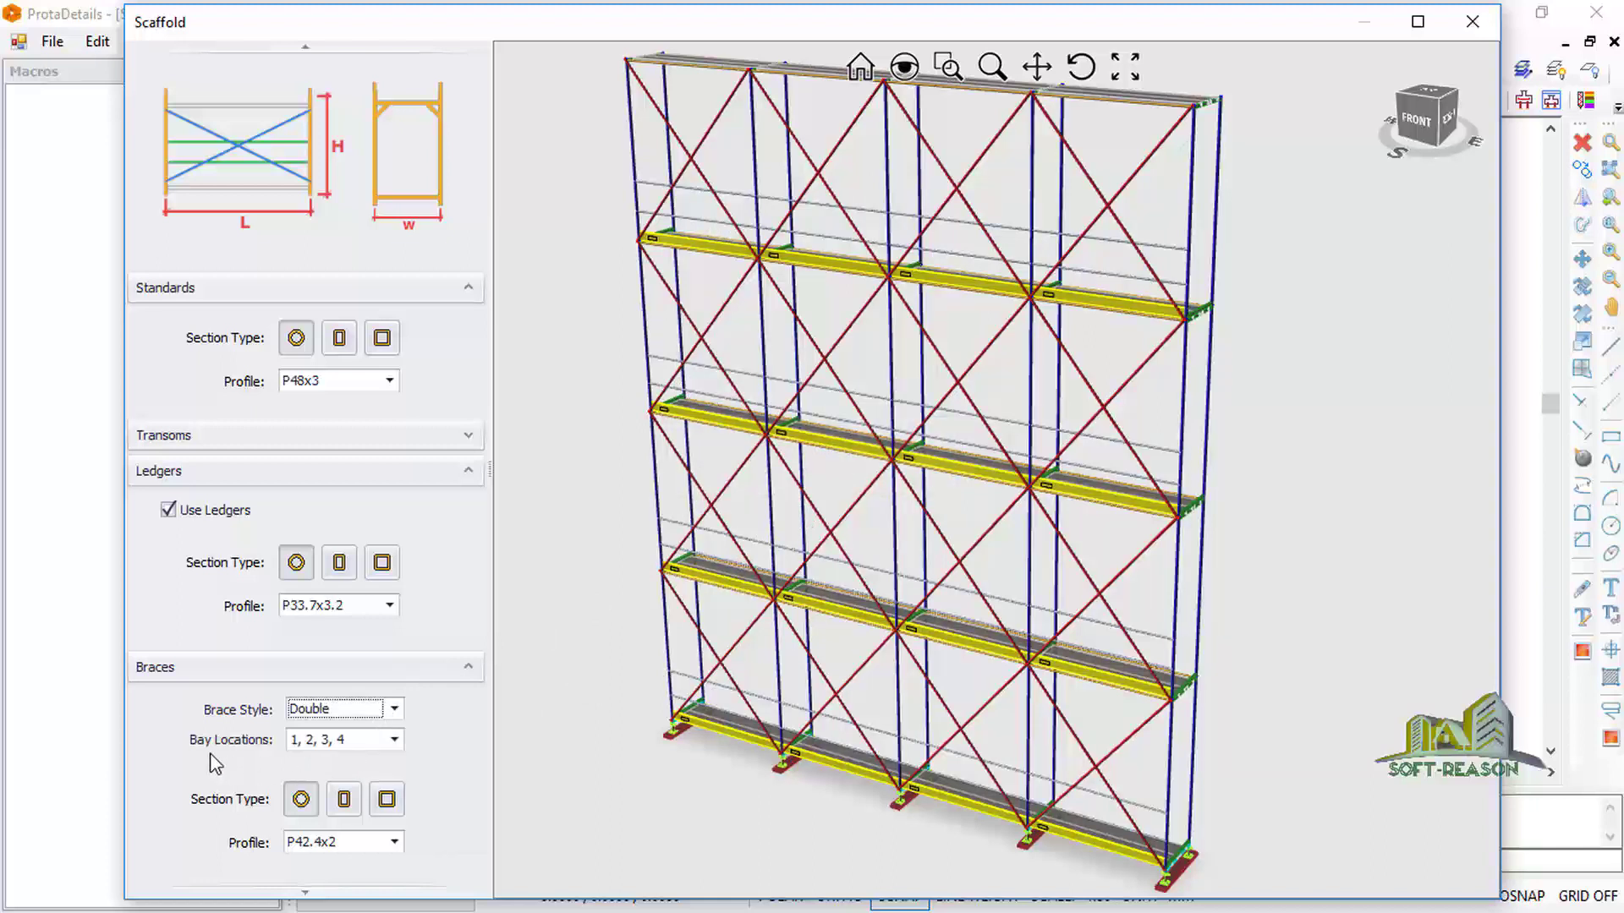
# Remove the braces from bay 4, keeping them in bays 1, 2 and 3
pyautogui.click(394, 740)
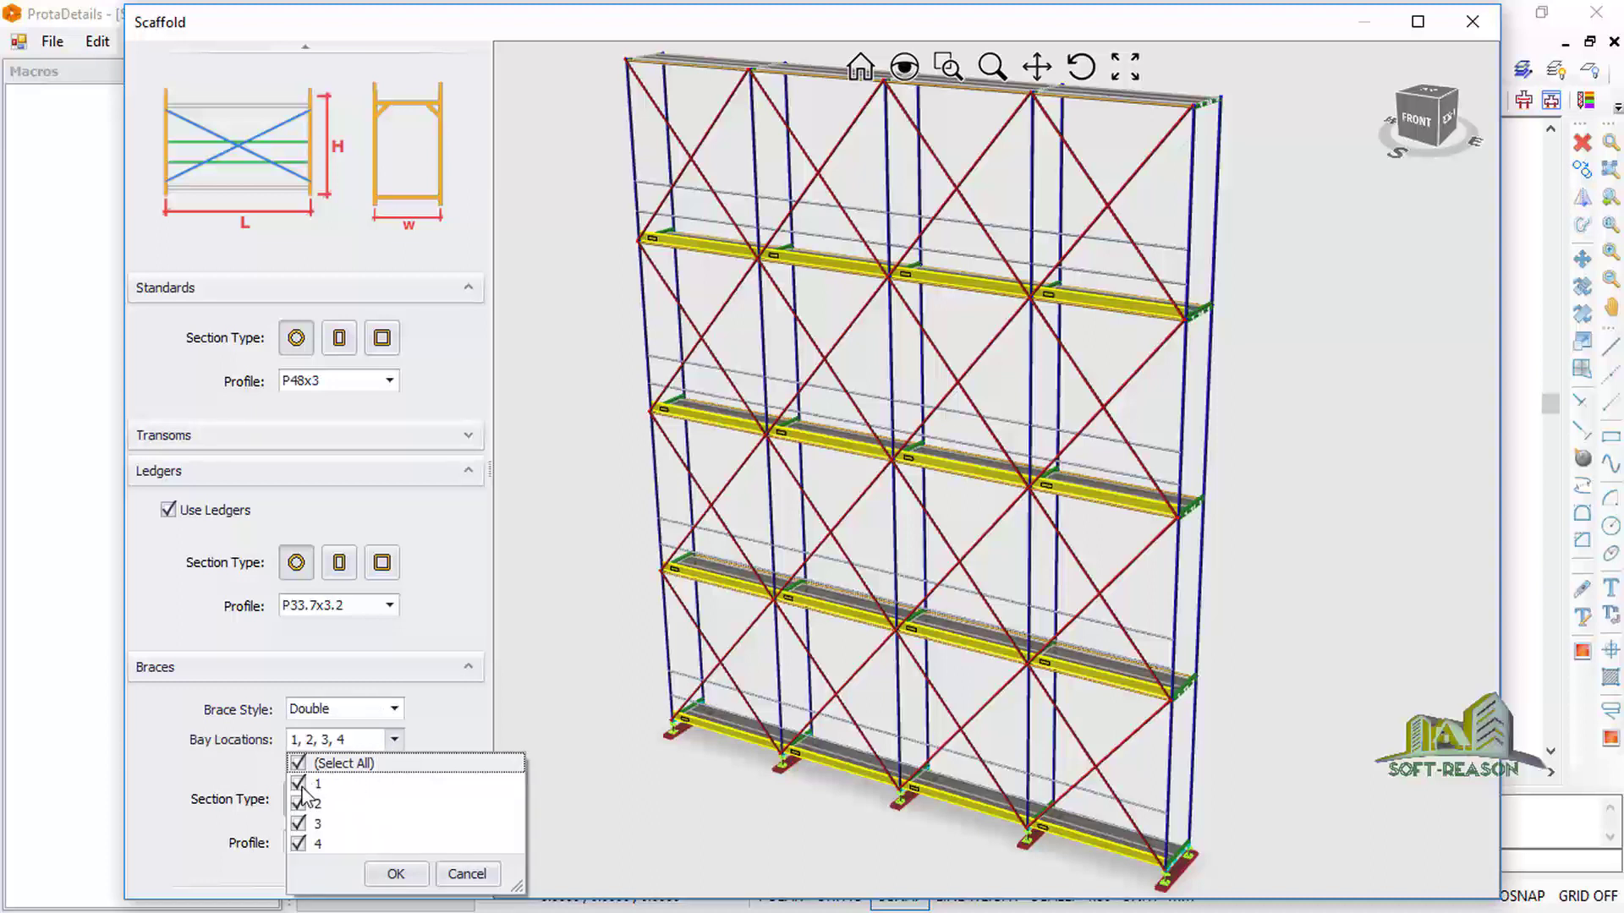
pyautogui.click(299, 844)
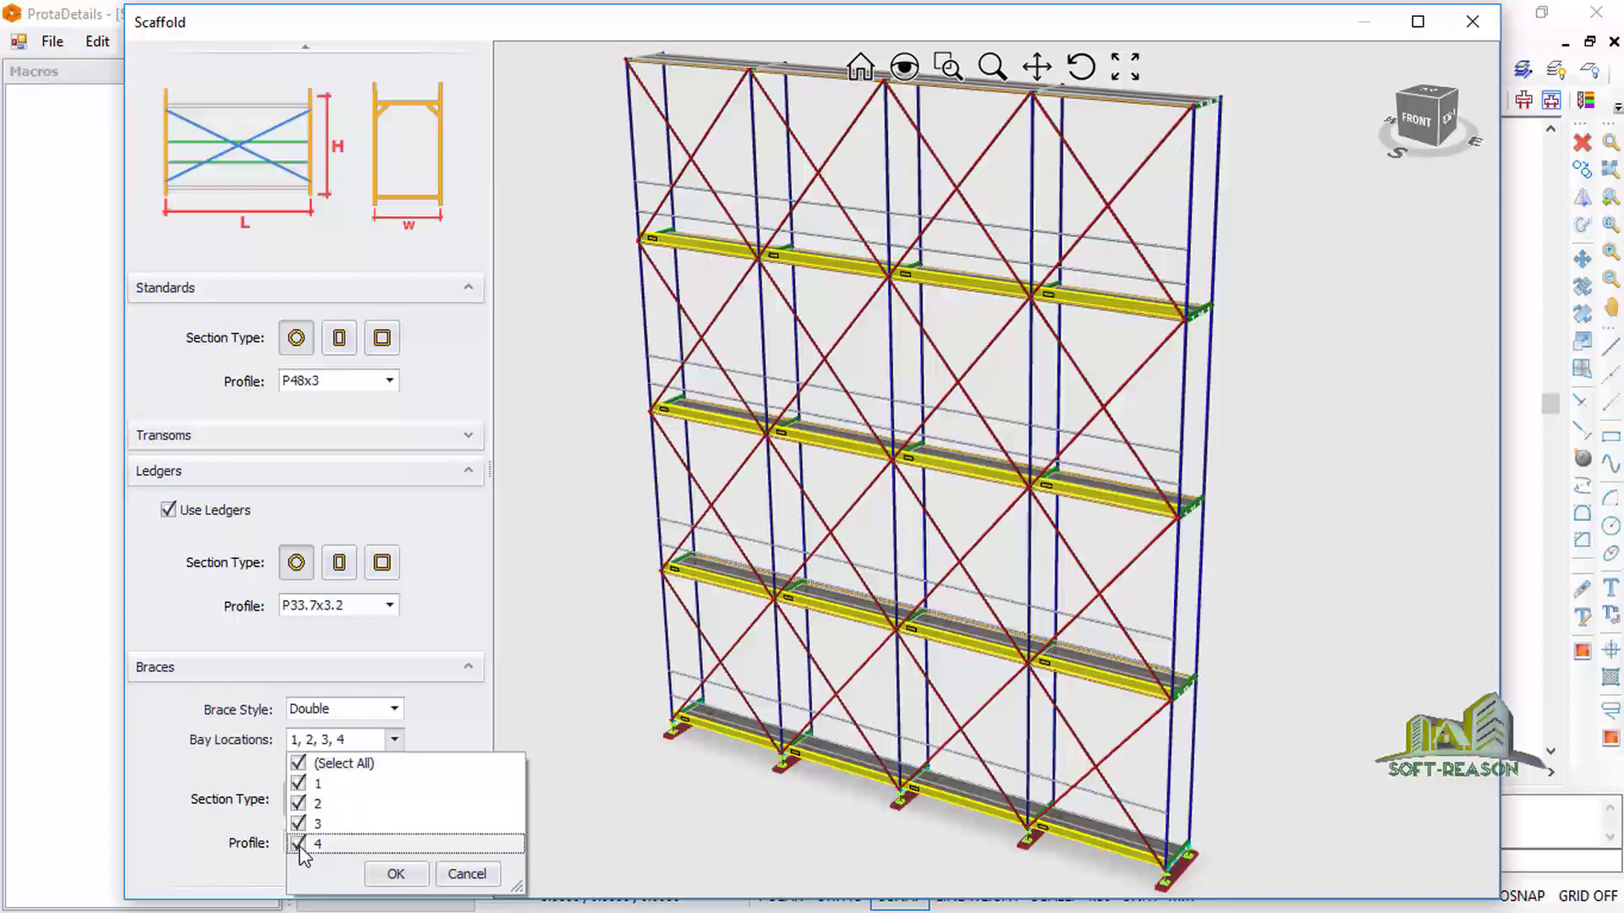
pyautogui.click(397, 876)
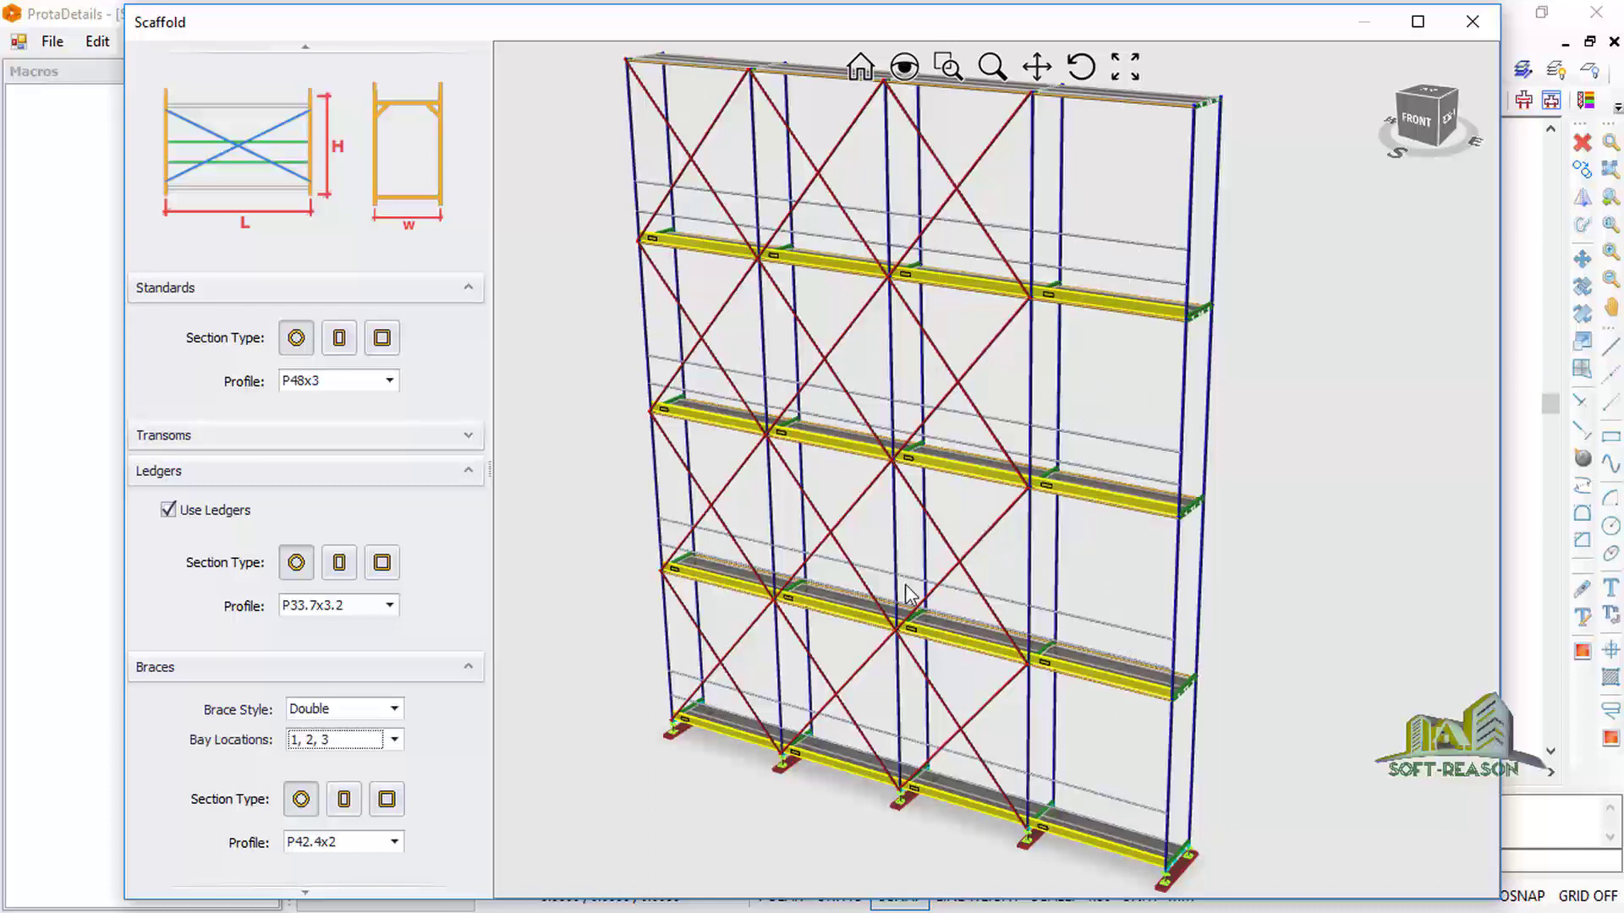
# Add braces to bay 4 so that bays 1, 2, 3 and 4 are all braced, and inspect the braces up close
pyautogui.click(393, 741)
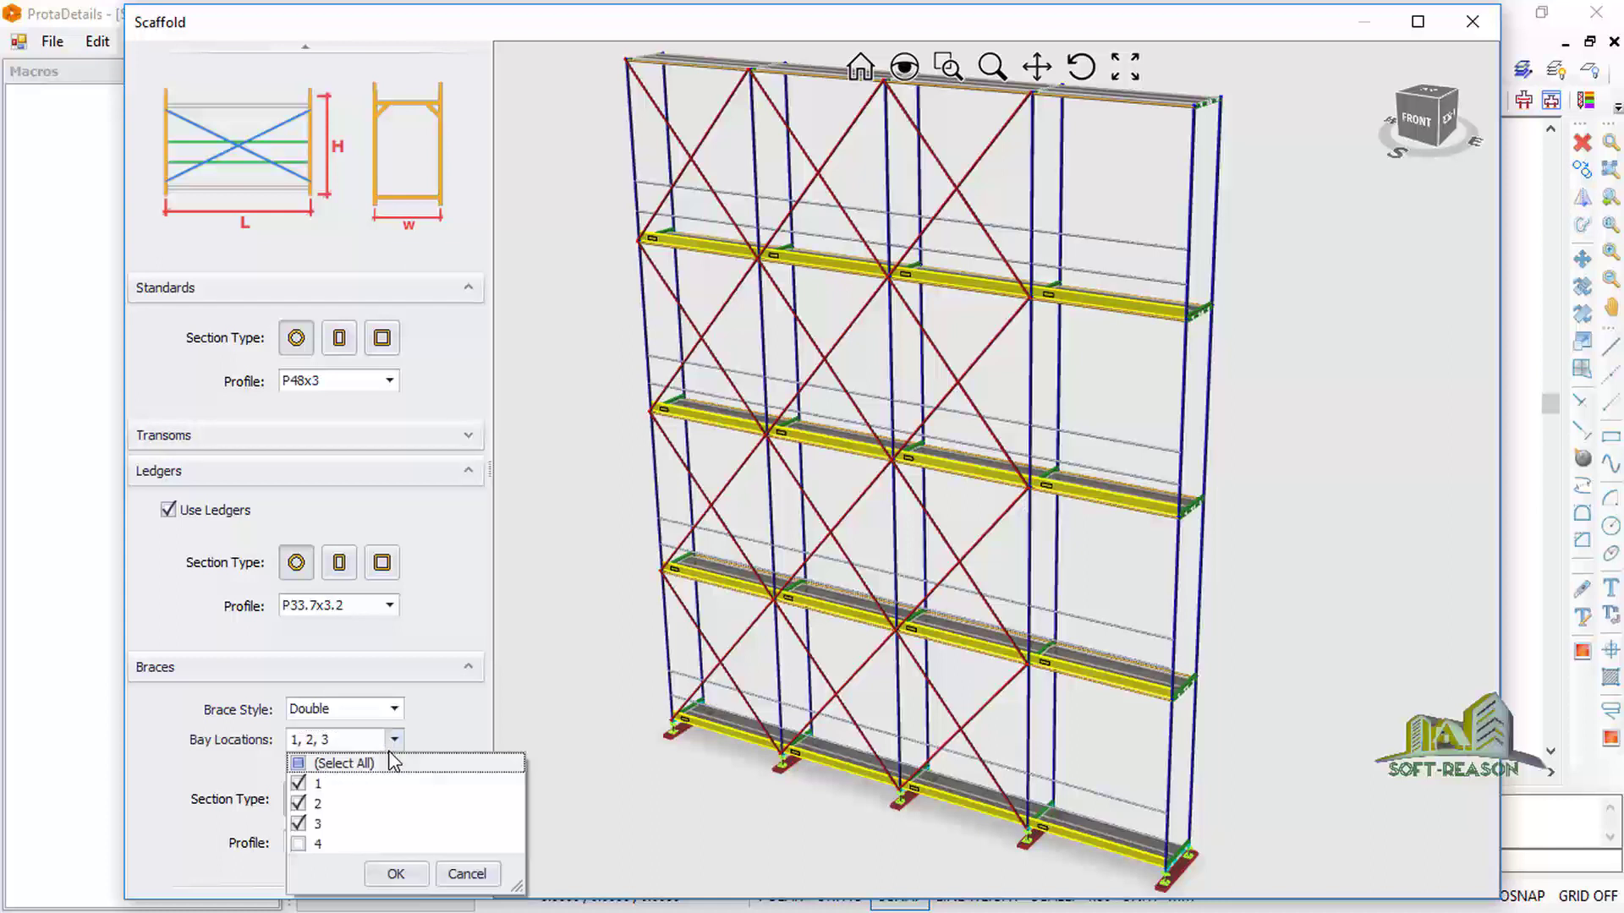
pyautogui.click(300, 844)
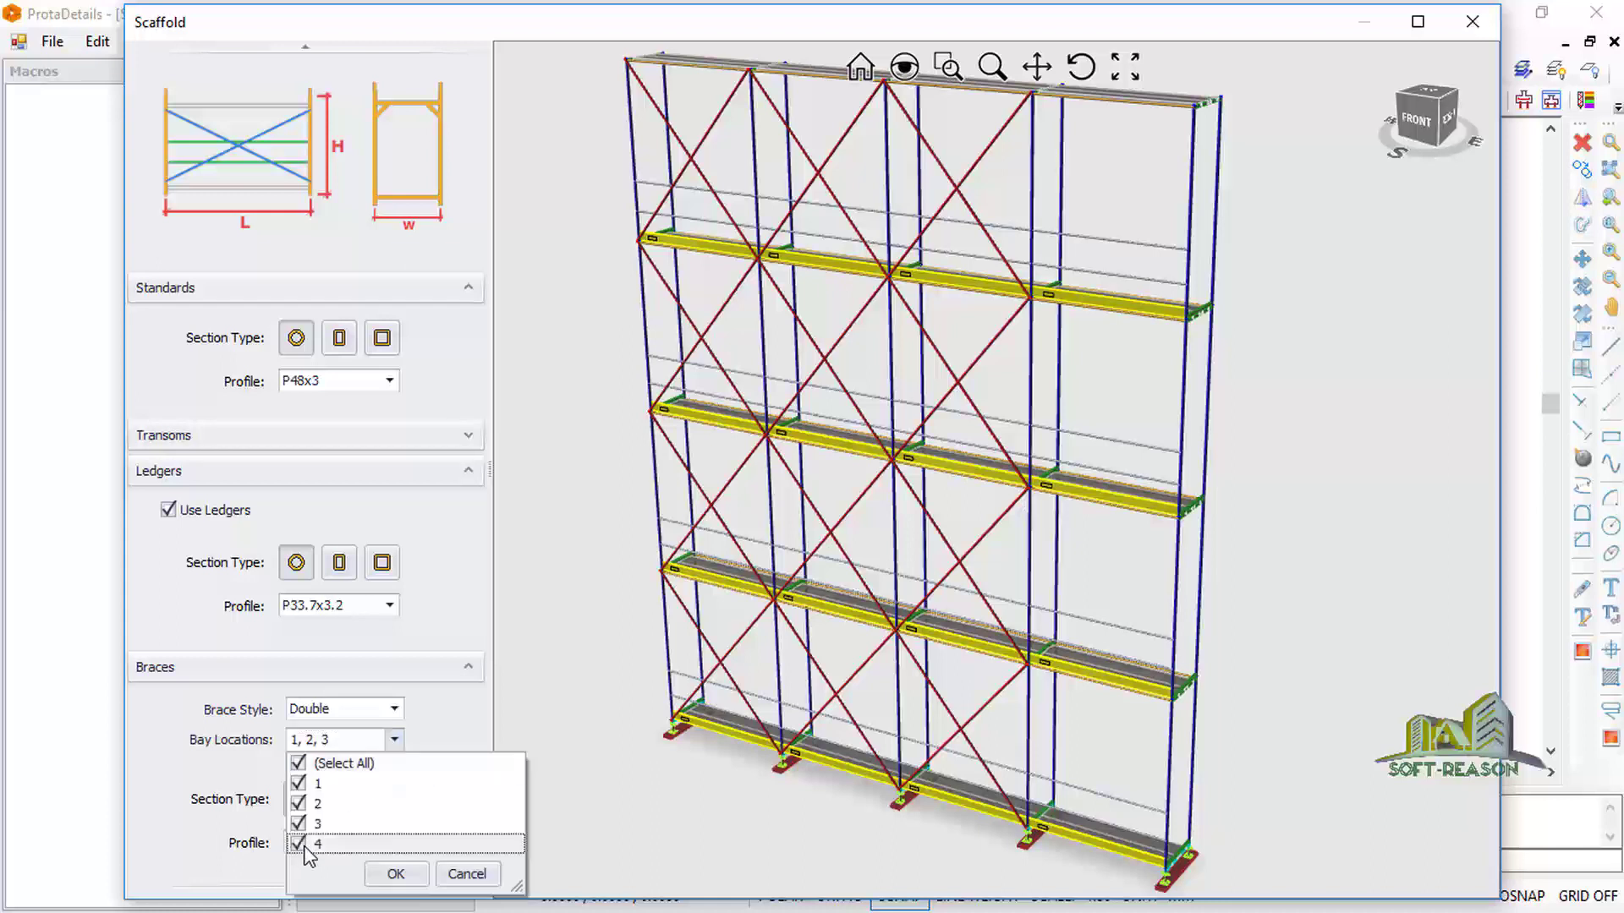
pyautogui.click(394, 874)
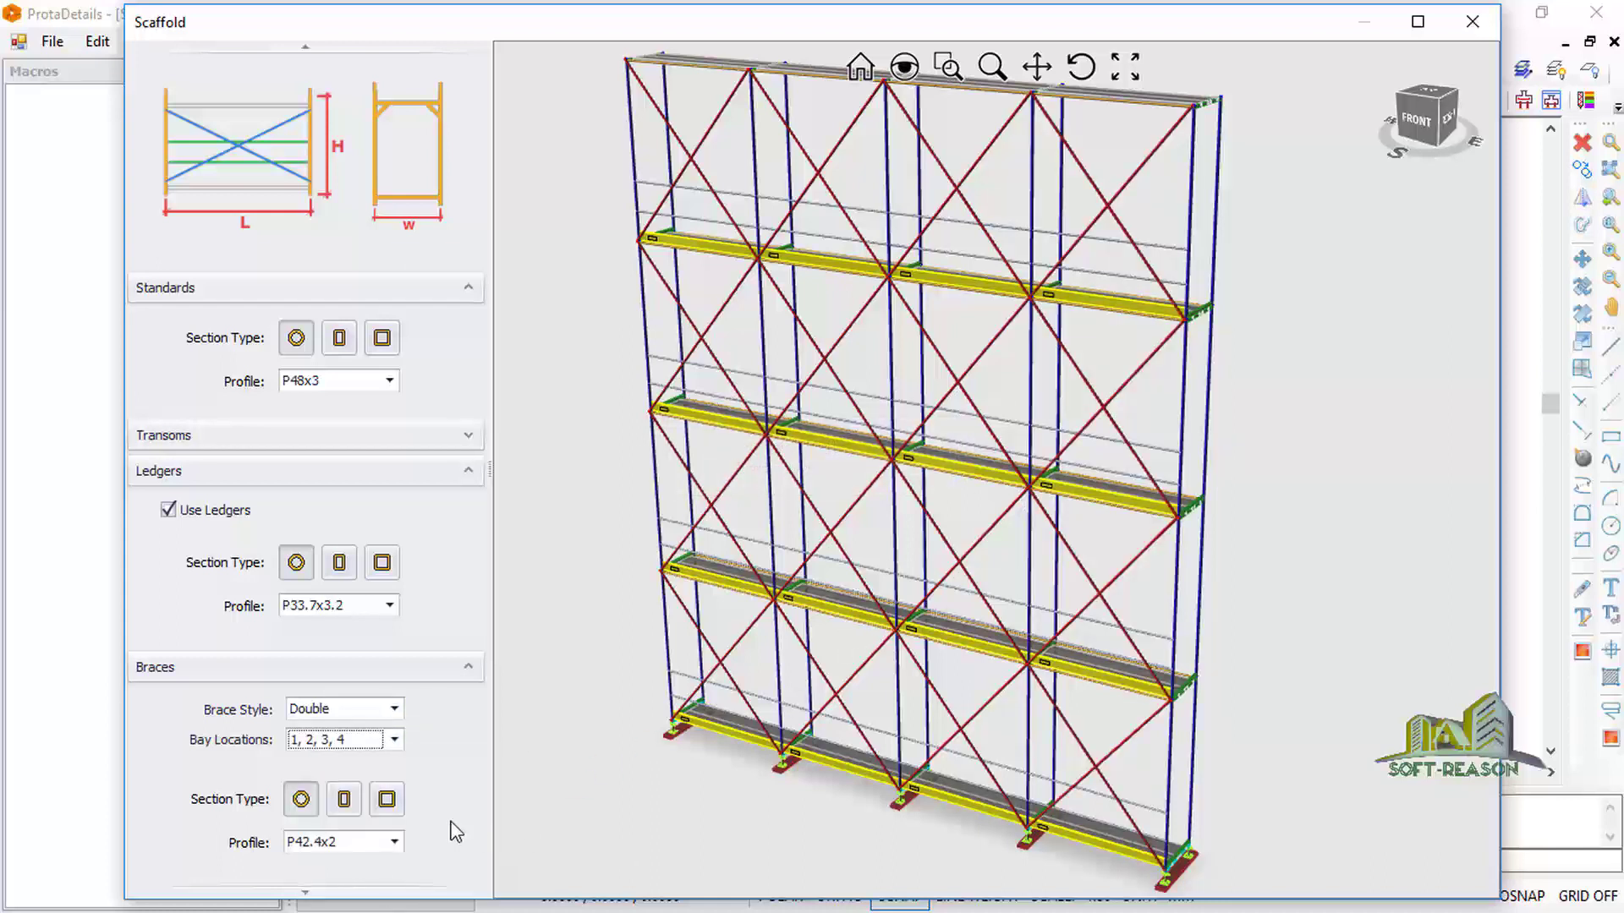
pyautogui.scroll(5, 968, 591)
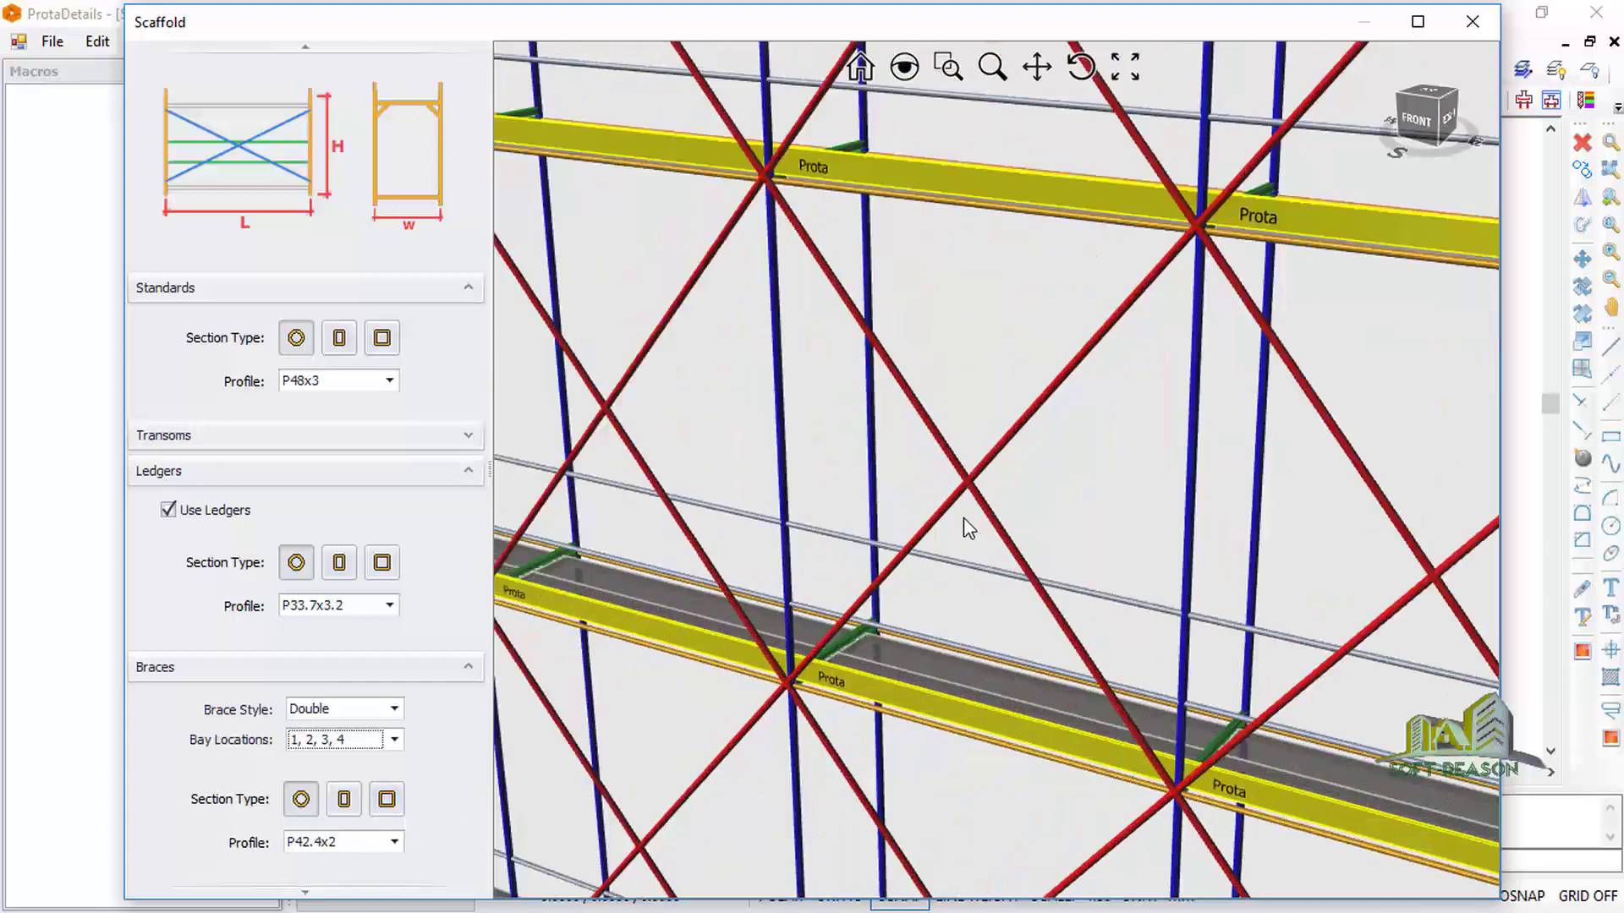
pyautogui.scroll(-3, 914, 405)
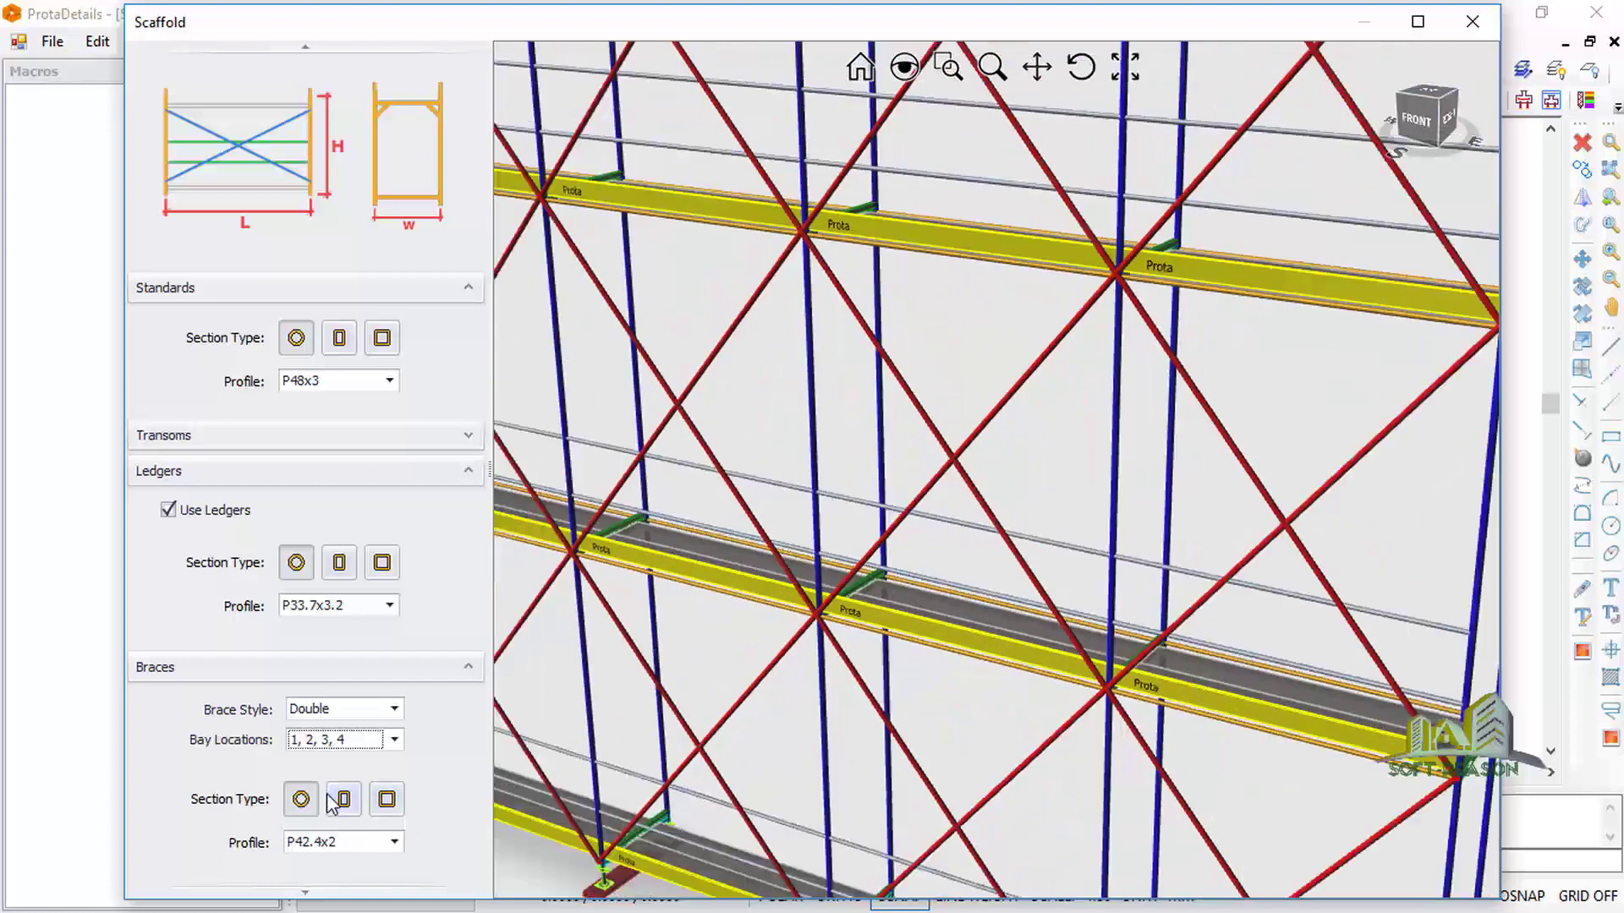
# Set the guardrail profile to P33.7x2
pyautogui.scroll(-3, 370, 795)
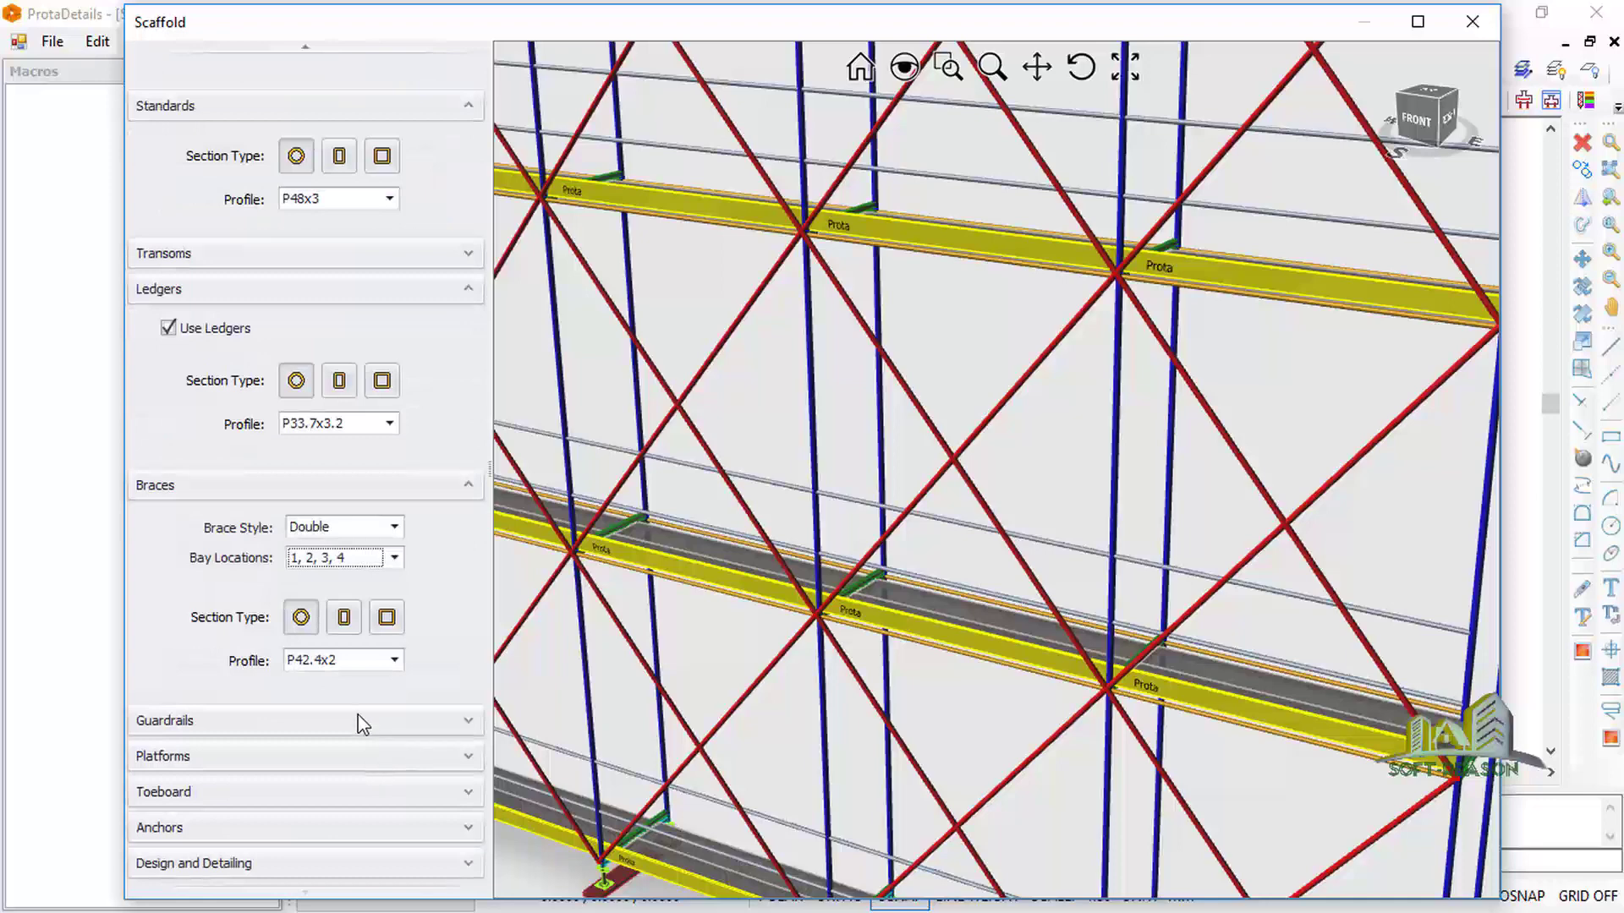
pyautogui.click(468, 721)
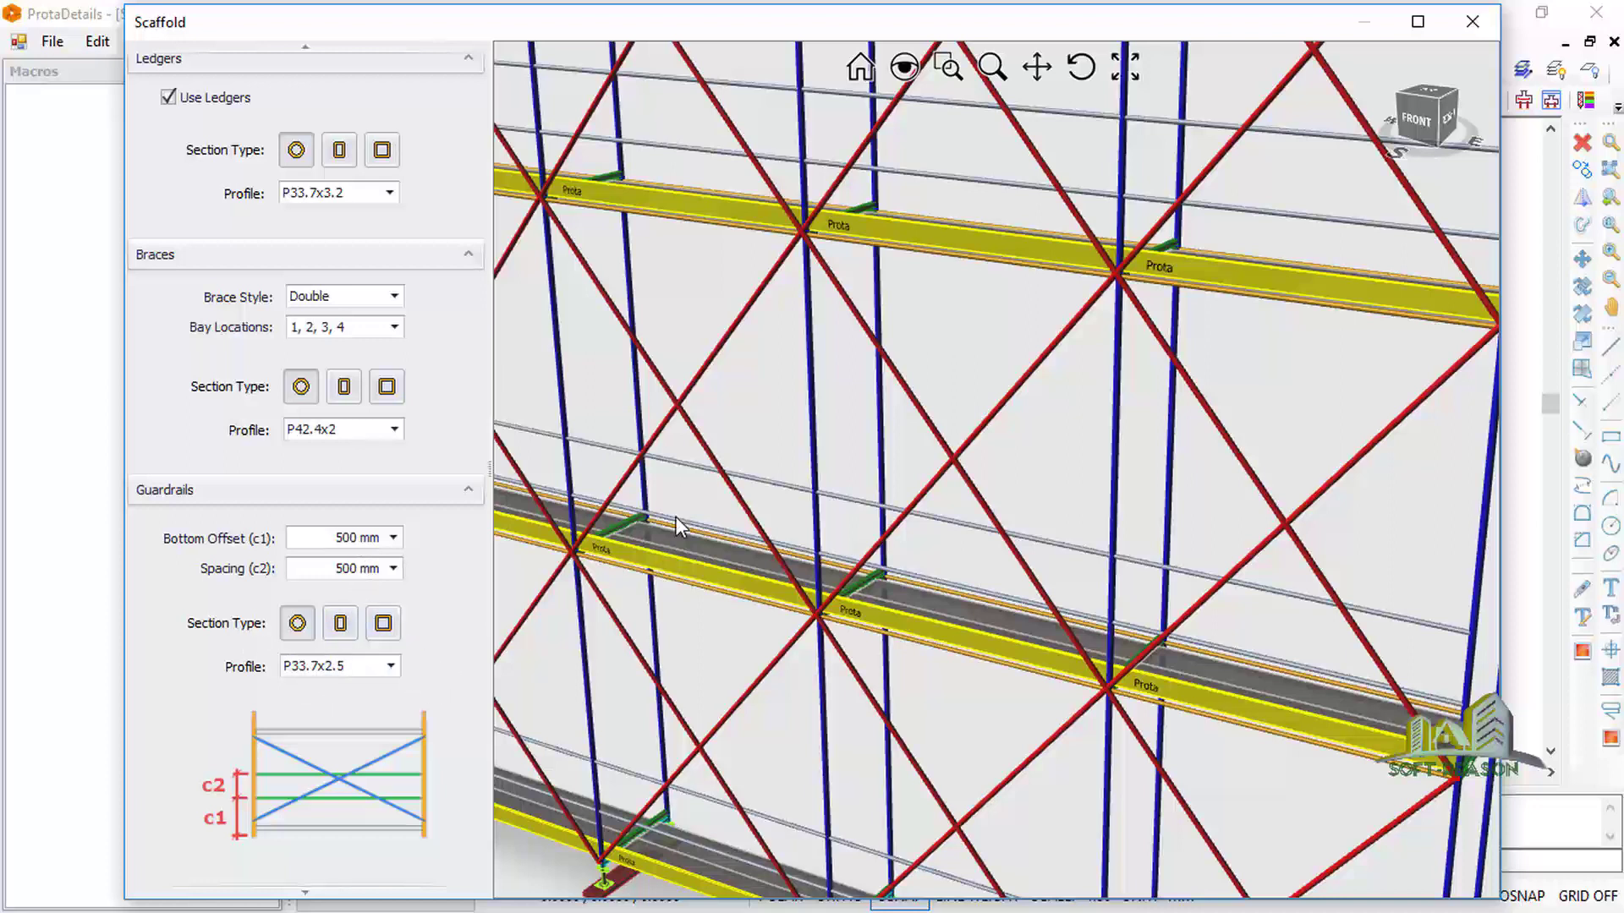
pyautogui.scroll(1, 349, 668)
pyautogui.click(391, 666)
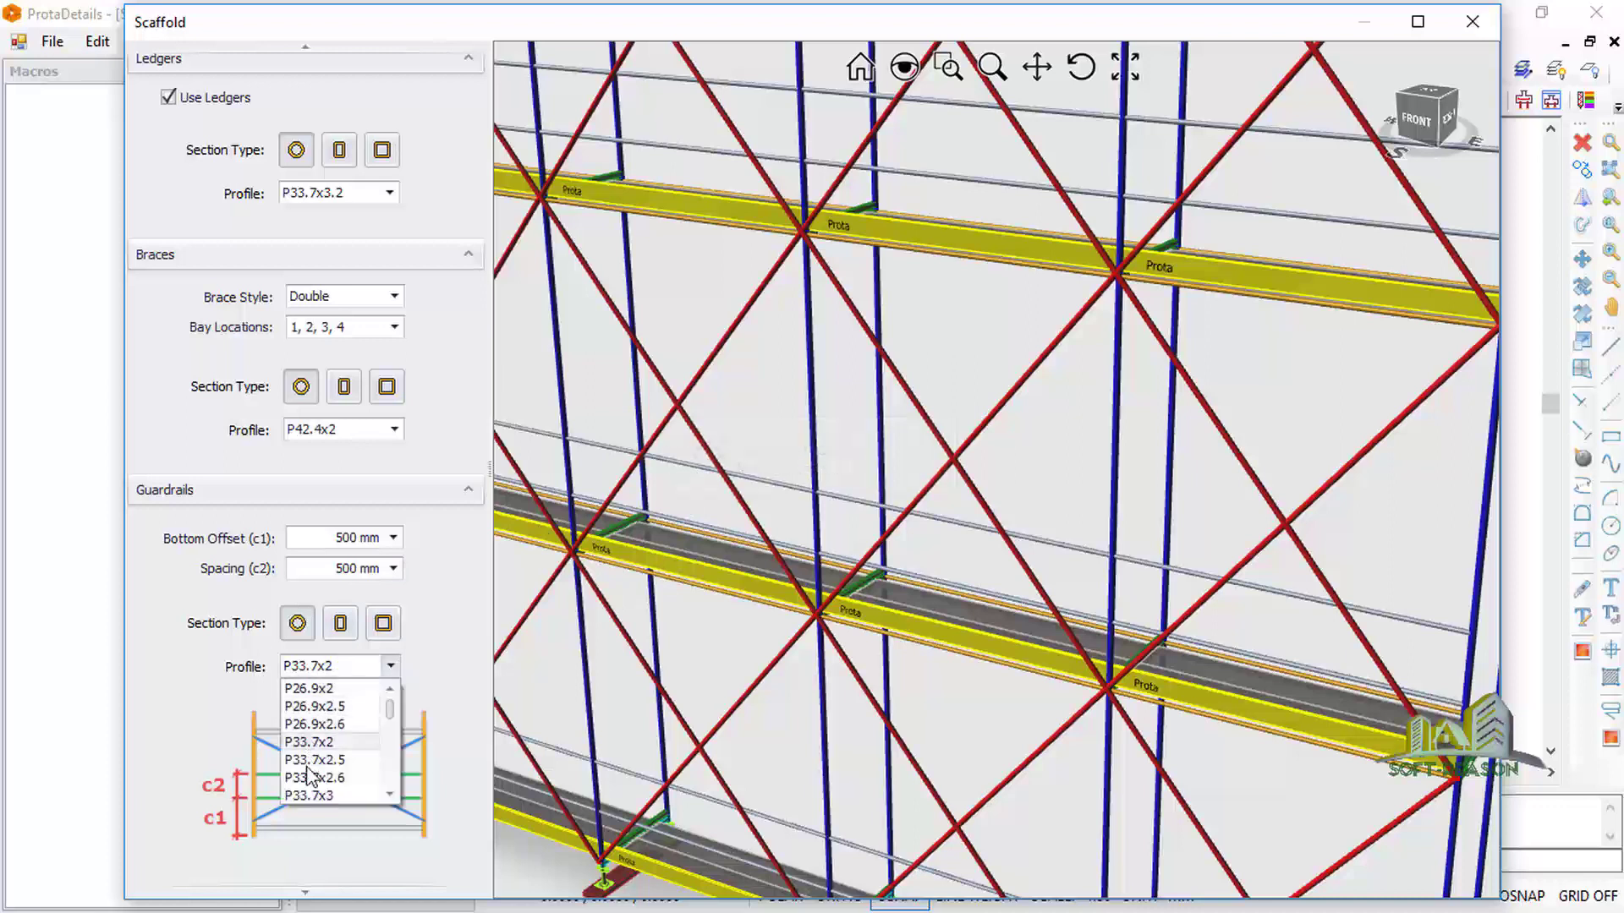
pyautogui.click(411, 690)
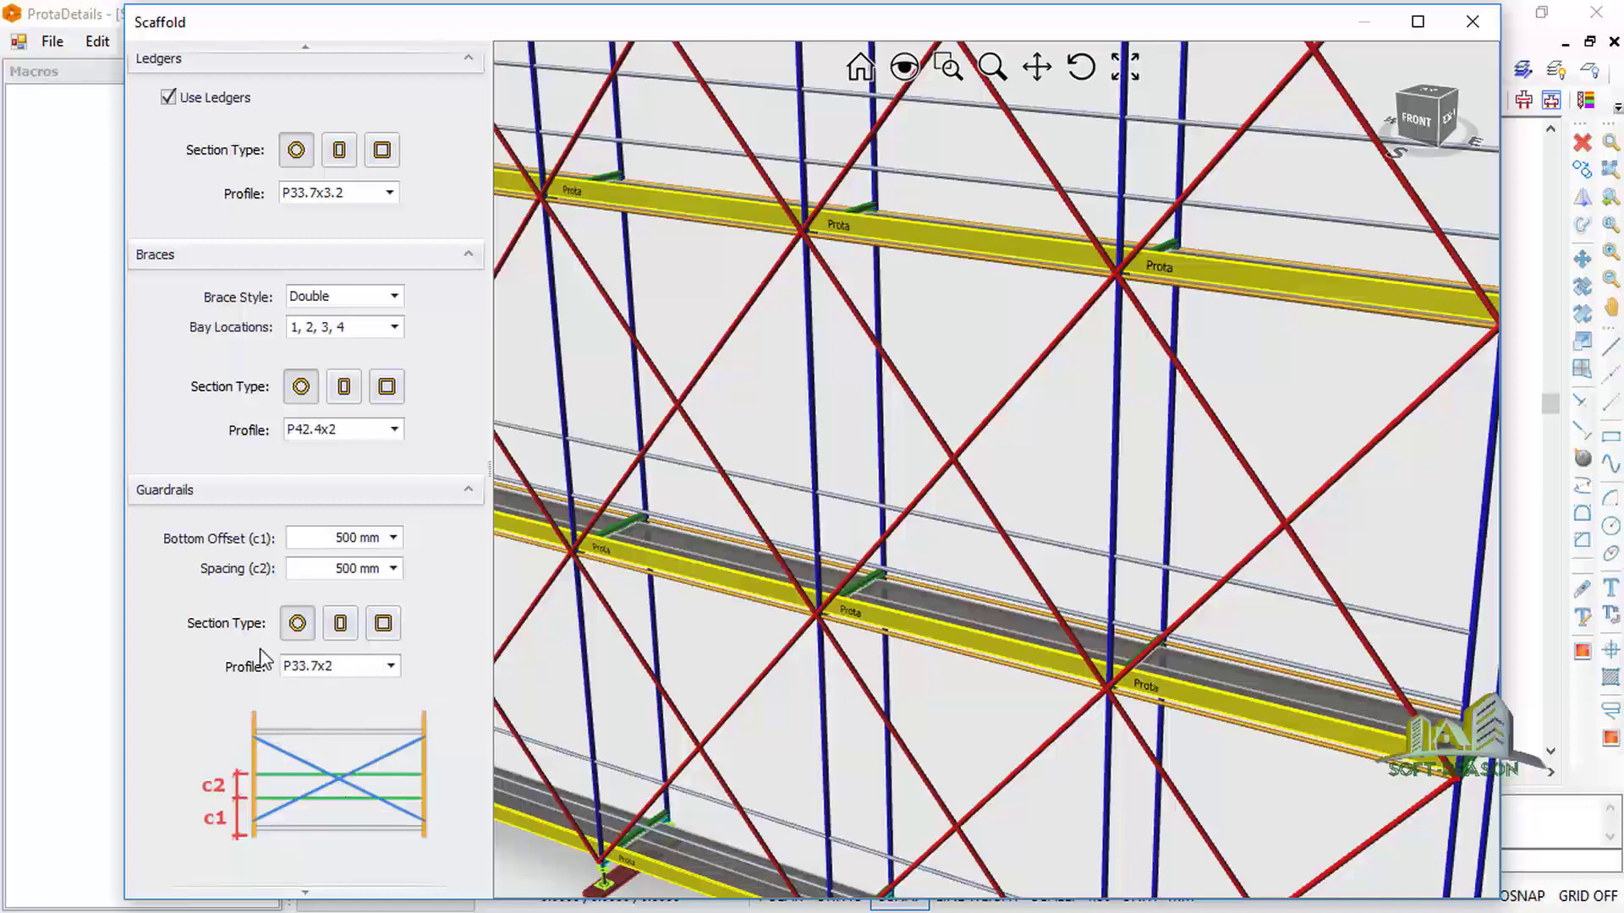
pyautogui.click(457, 493)
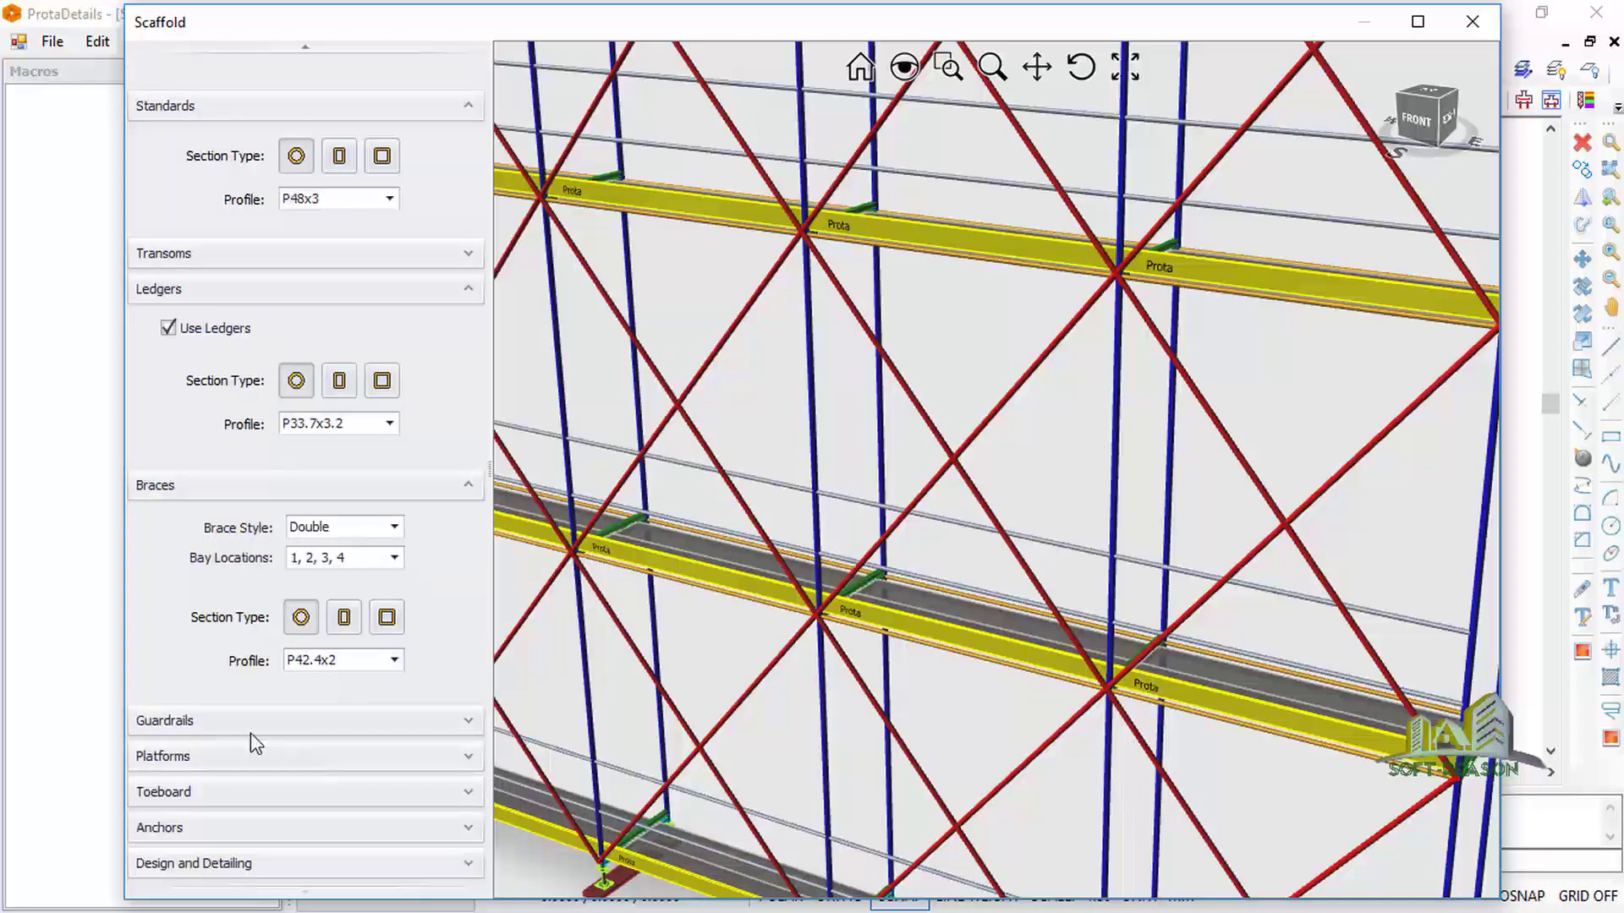
# Set the platform width to 350 mm and inspect the platforms up close and across the whole scaffold
pyautogui.click(440, 756)
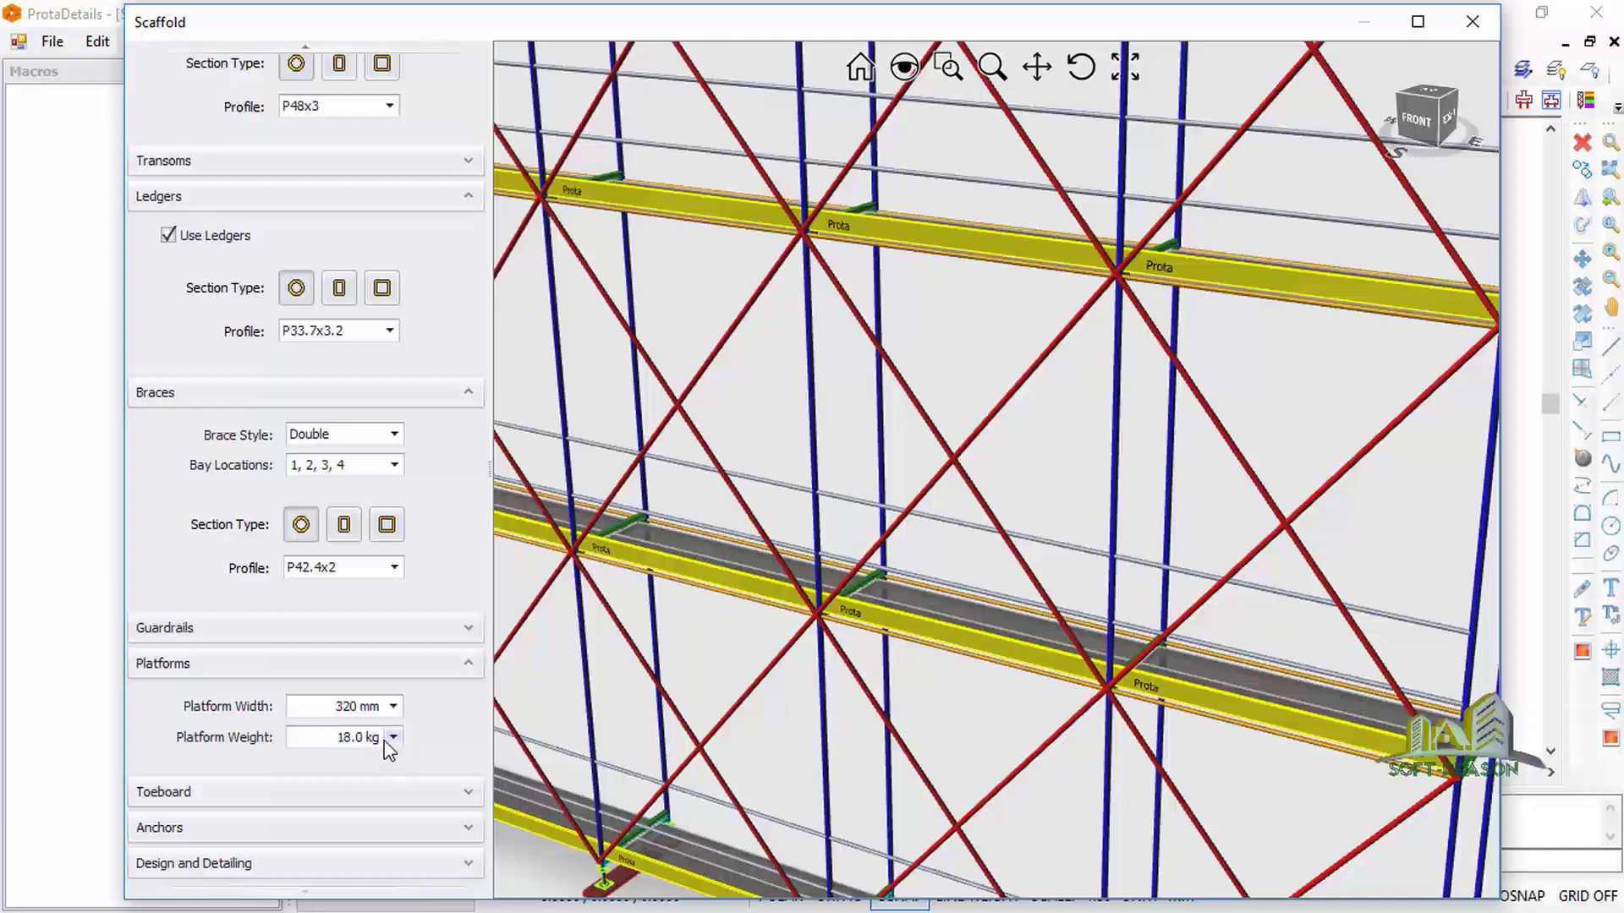
pyautogui.click(393, 706)
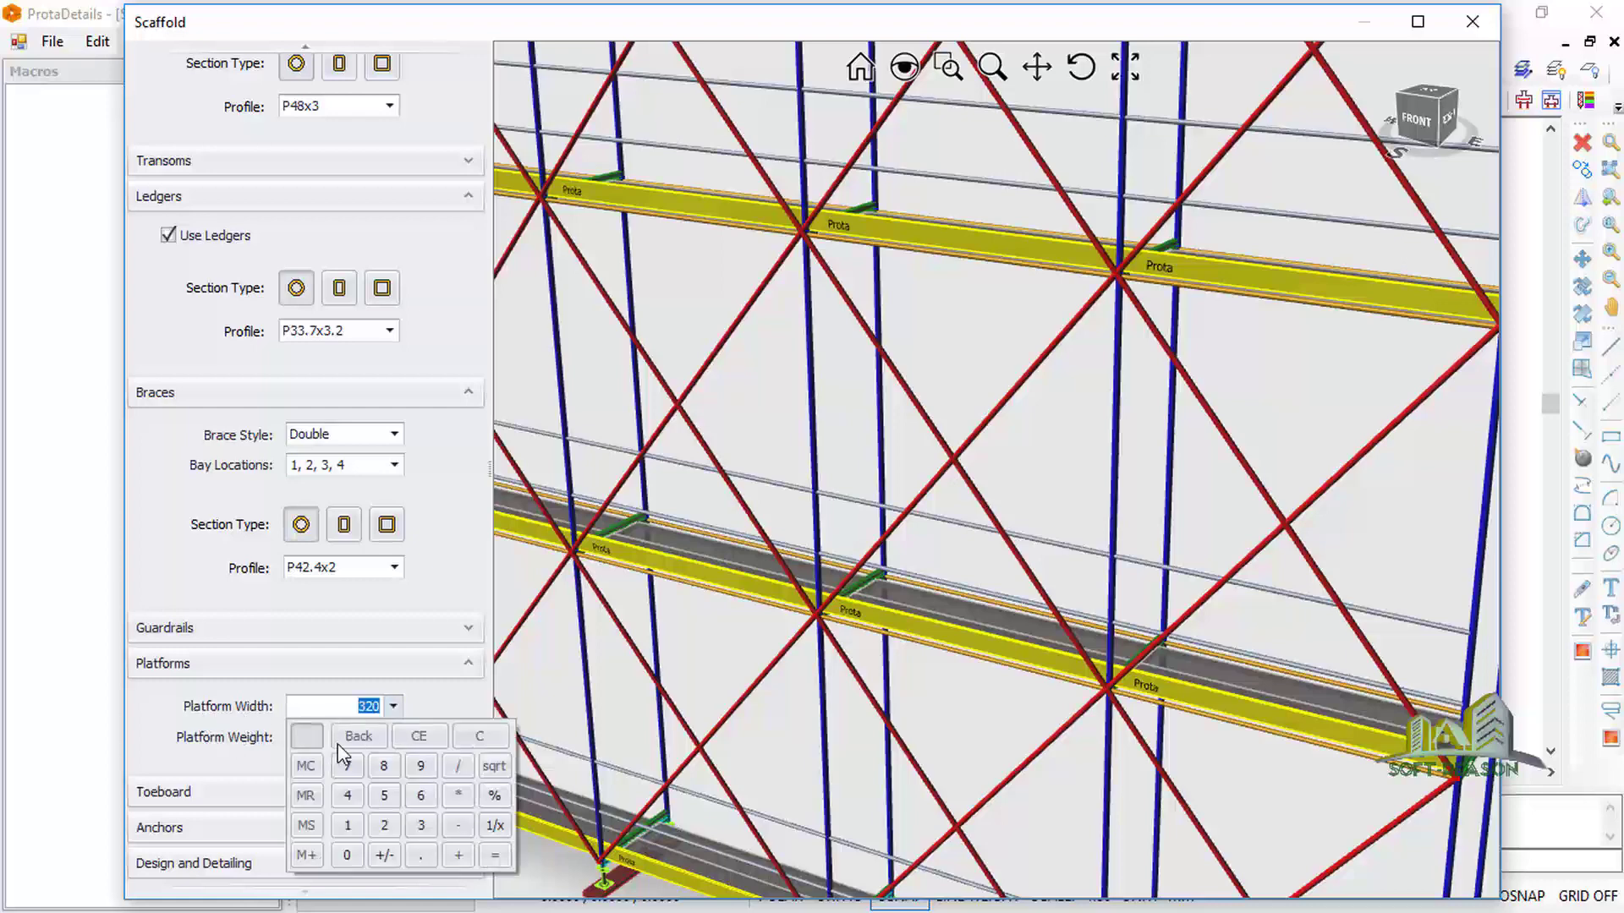
pyautogui.click(377, 707)
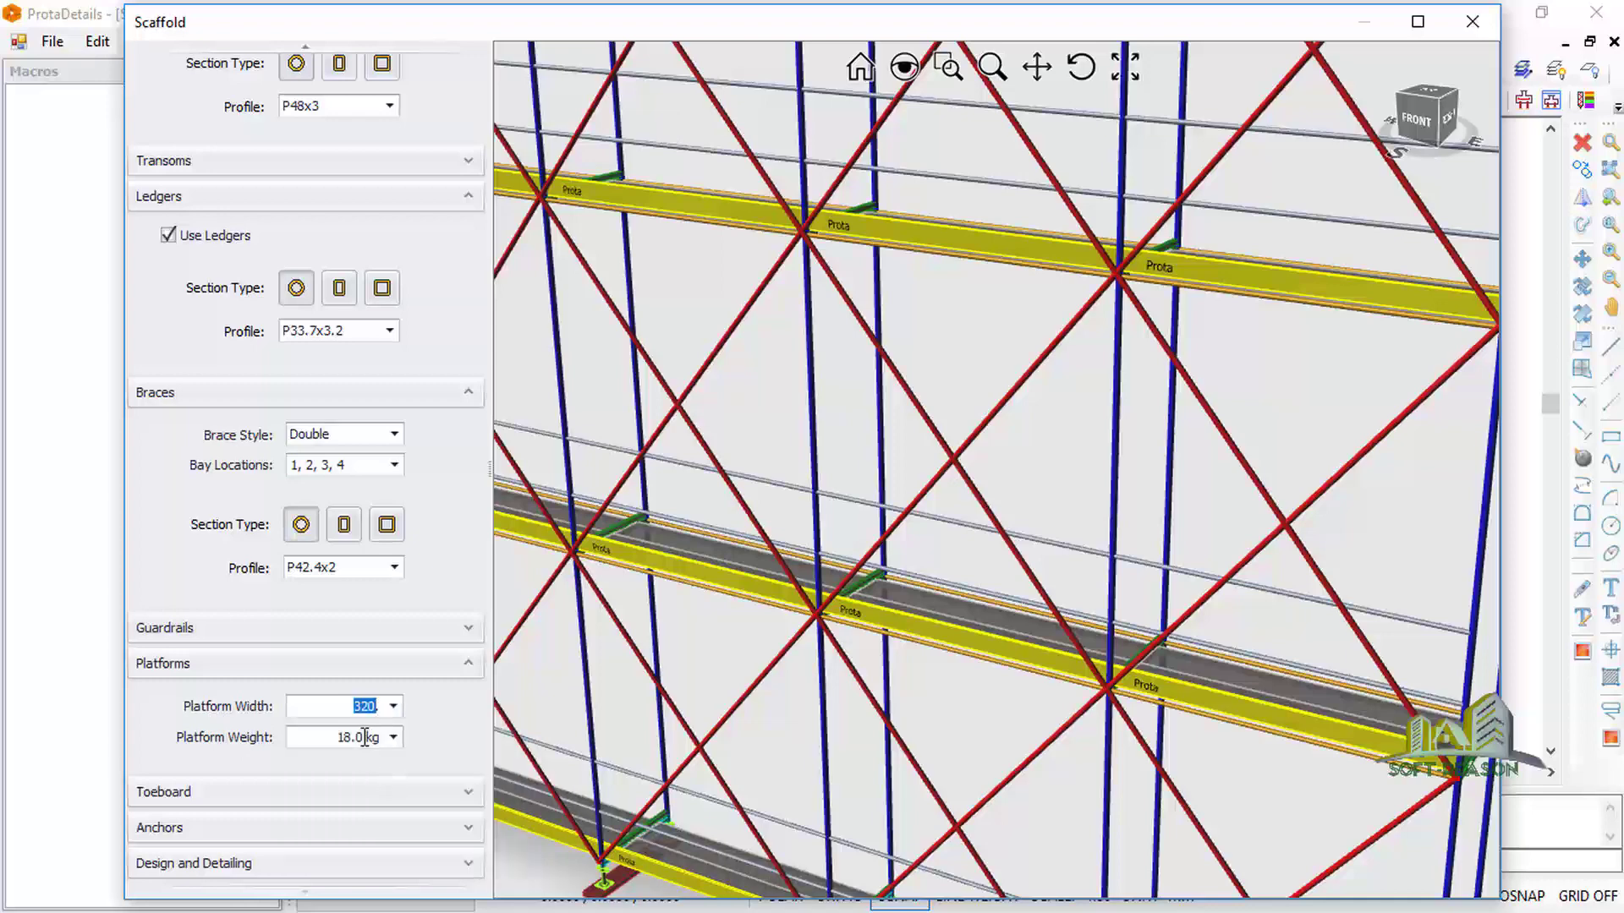
pyautogui.write('350')
pyautogui.scroll(6, 1334, 573)
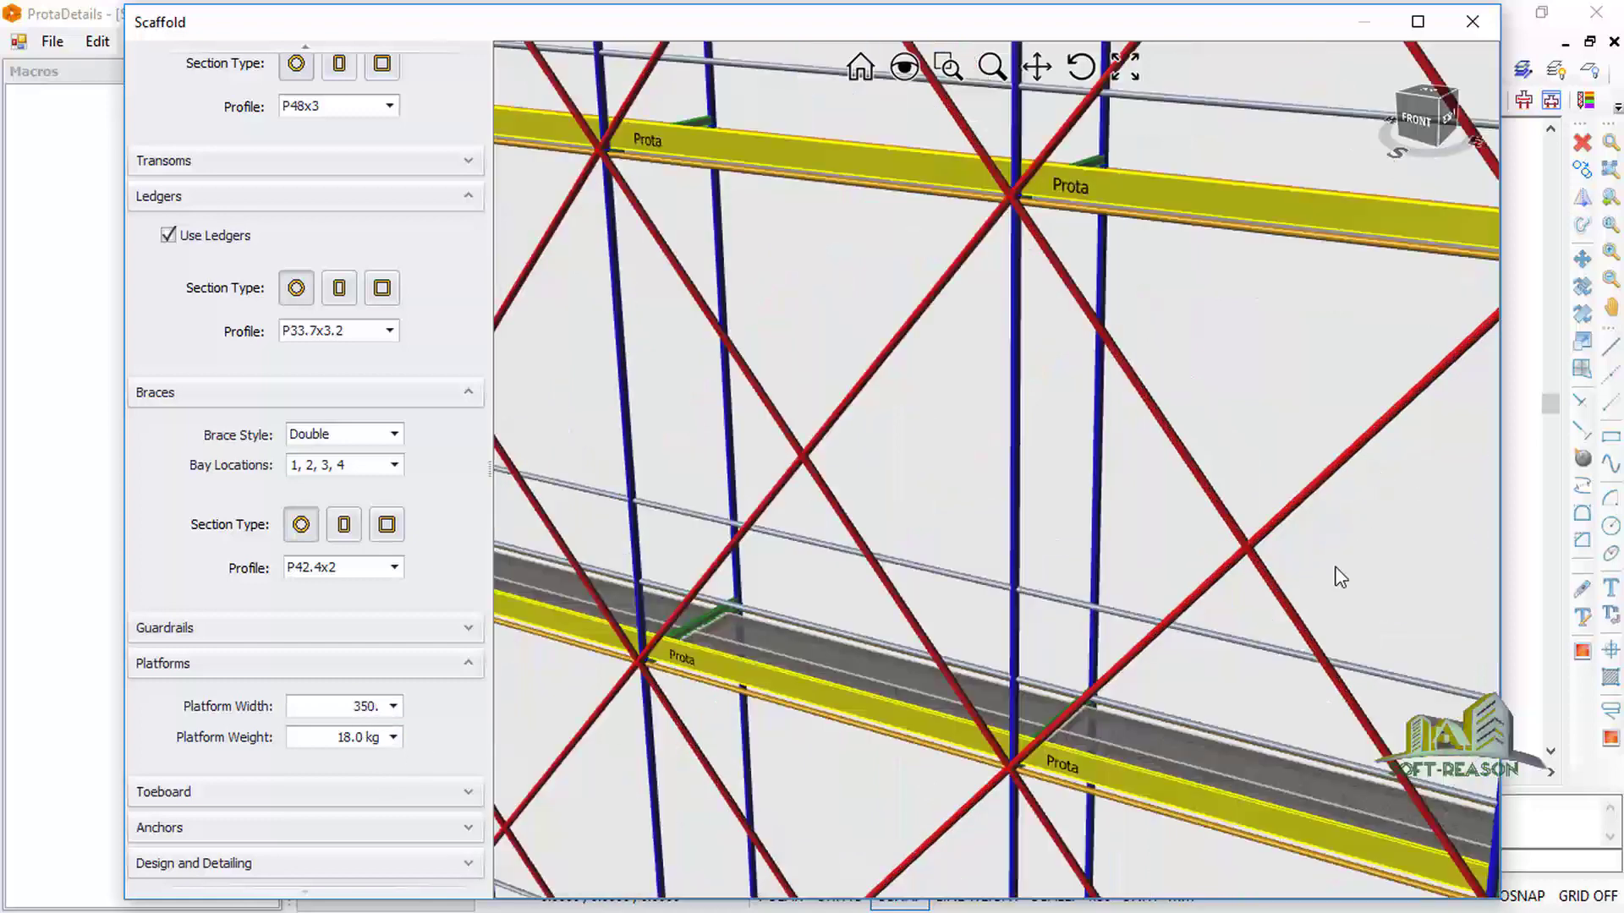
pyautogui.scroll(2, 1004, 836)
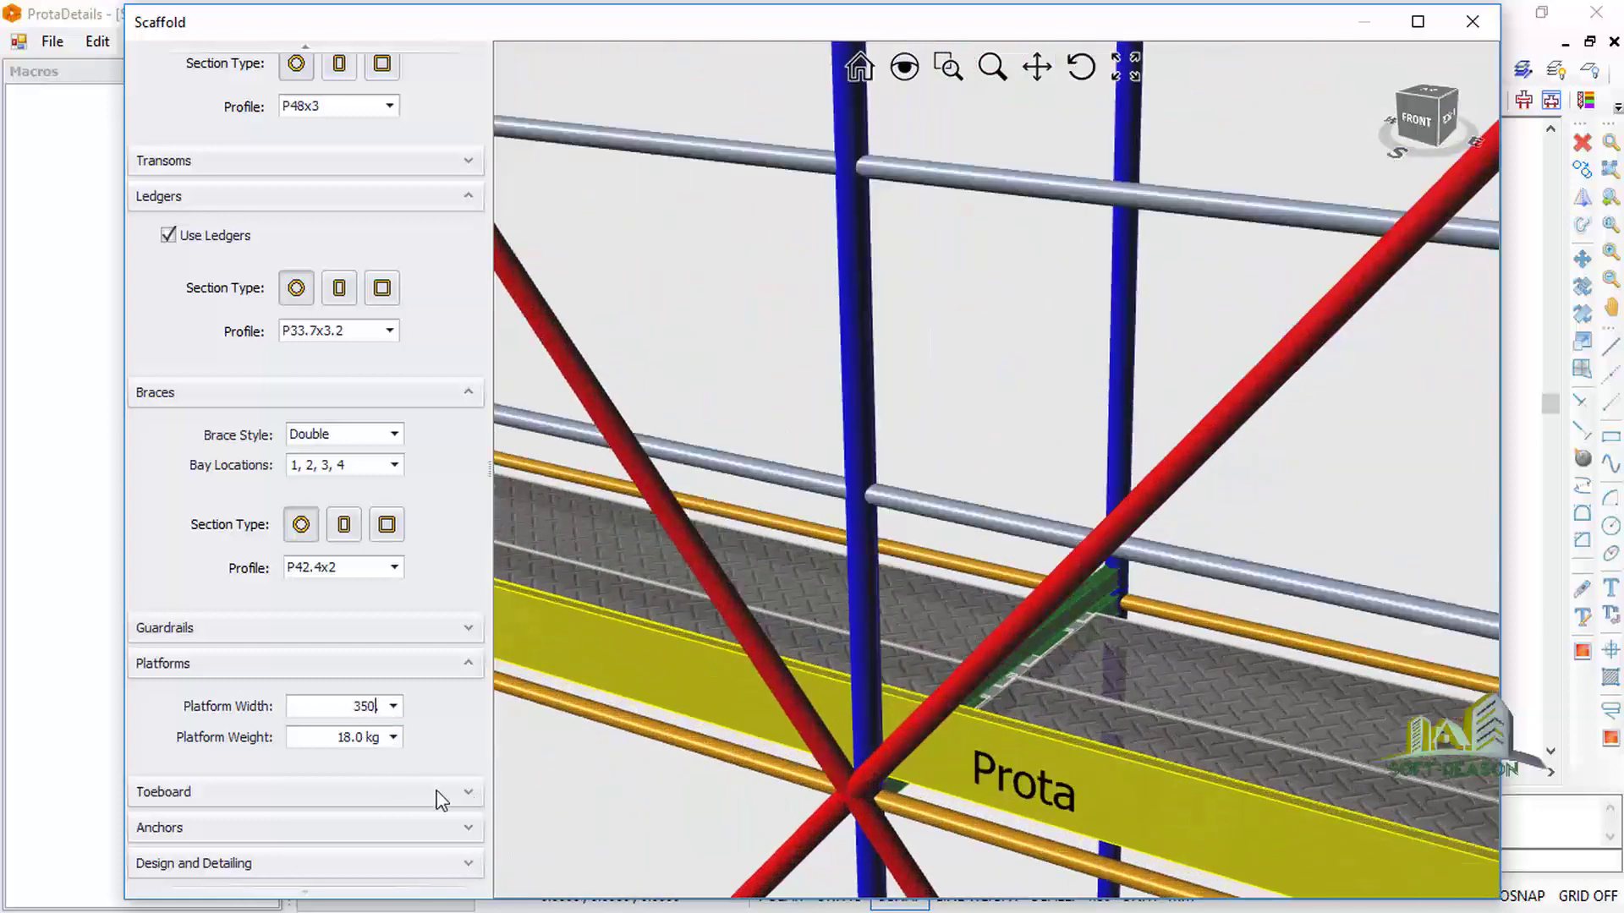
pyautogui.click(332, 735)
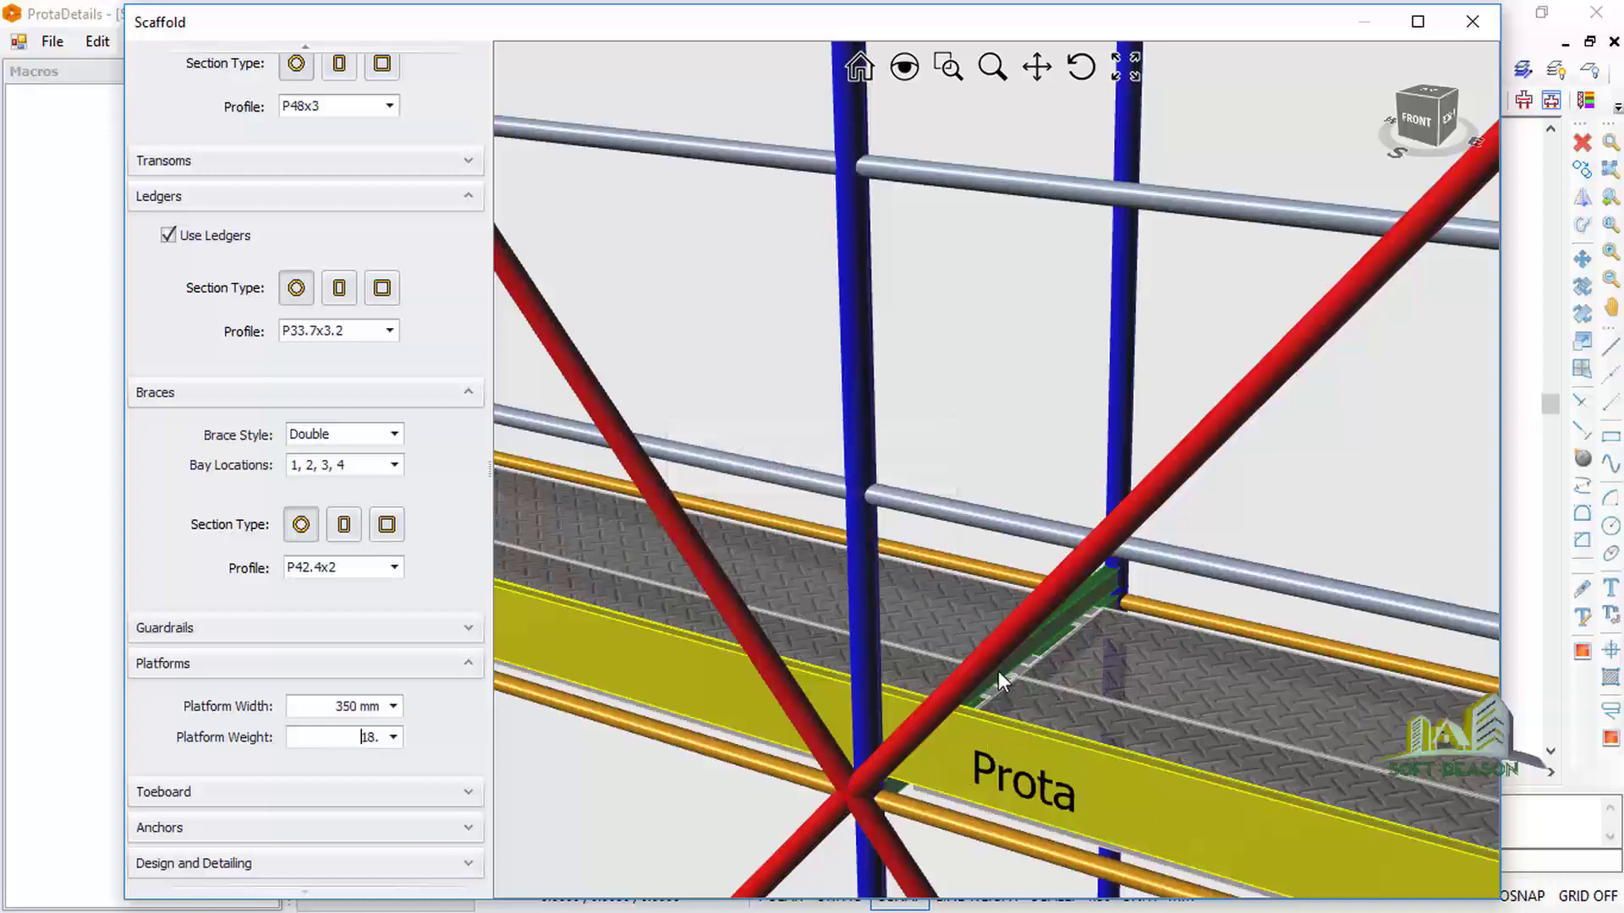
pyautogui.scroll(-2, 998, 672)
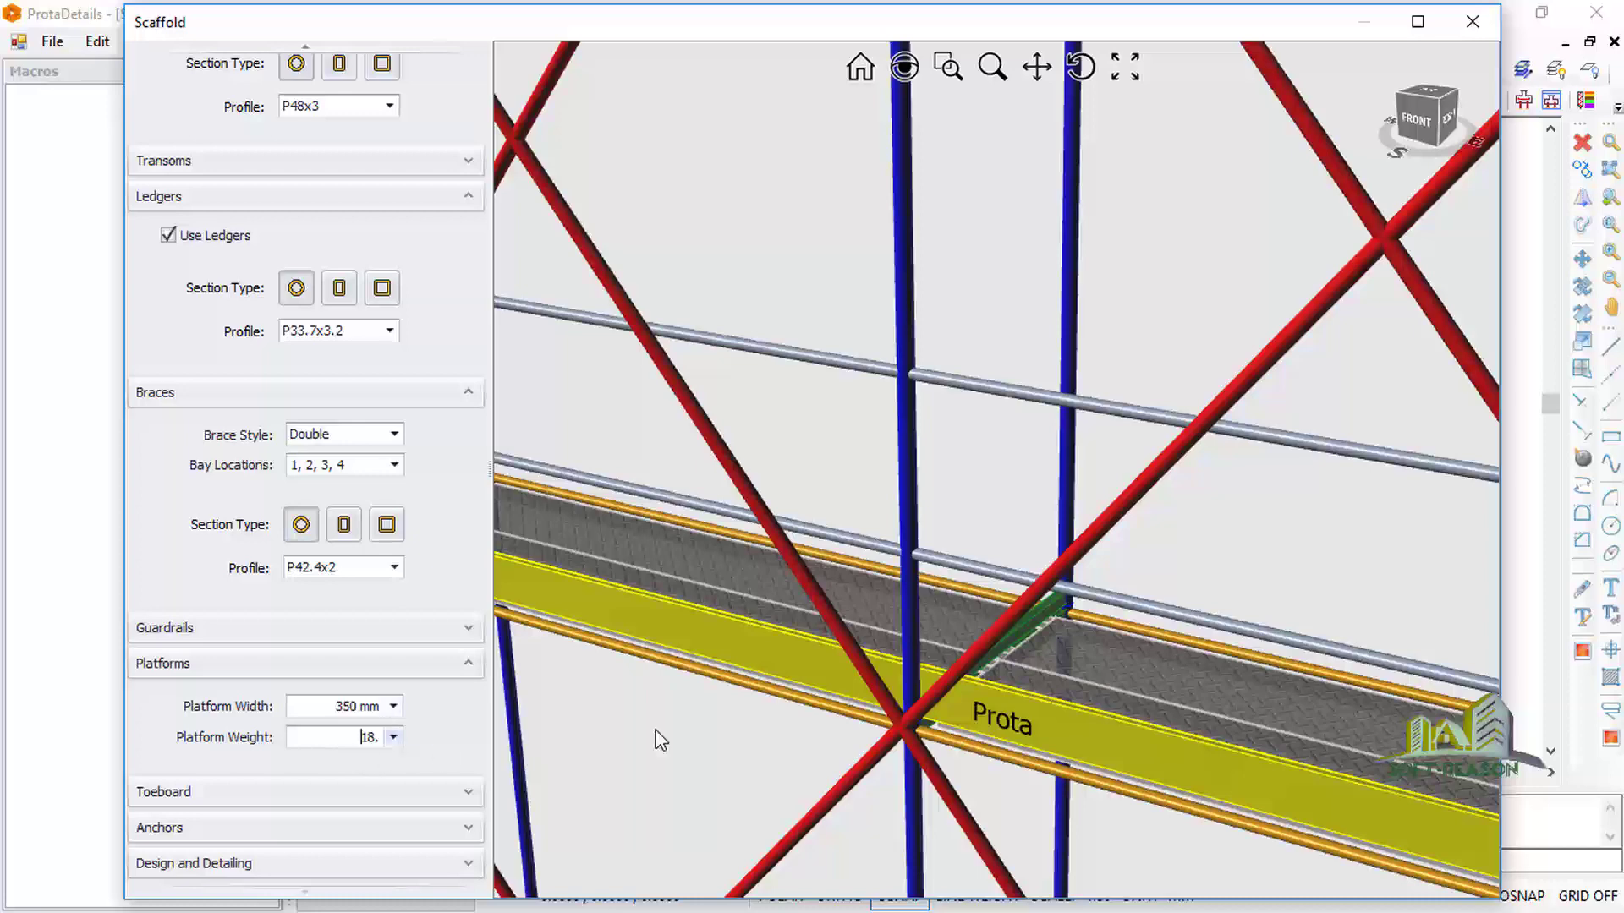
pyautogui.scroll(-5, 922, 653)
pyautogui.scroll(-2, 1054, 606)
pyautogui.scroll(1, 1015, 456)
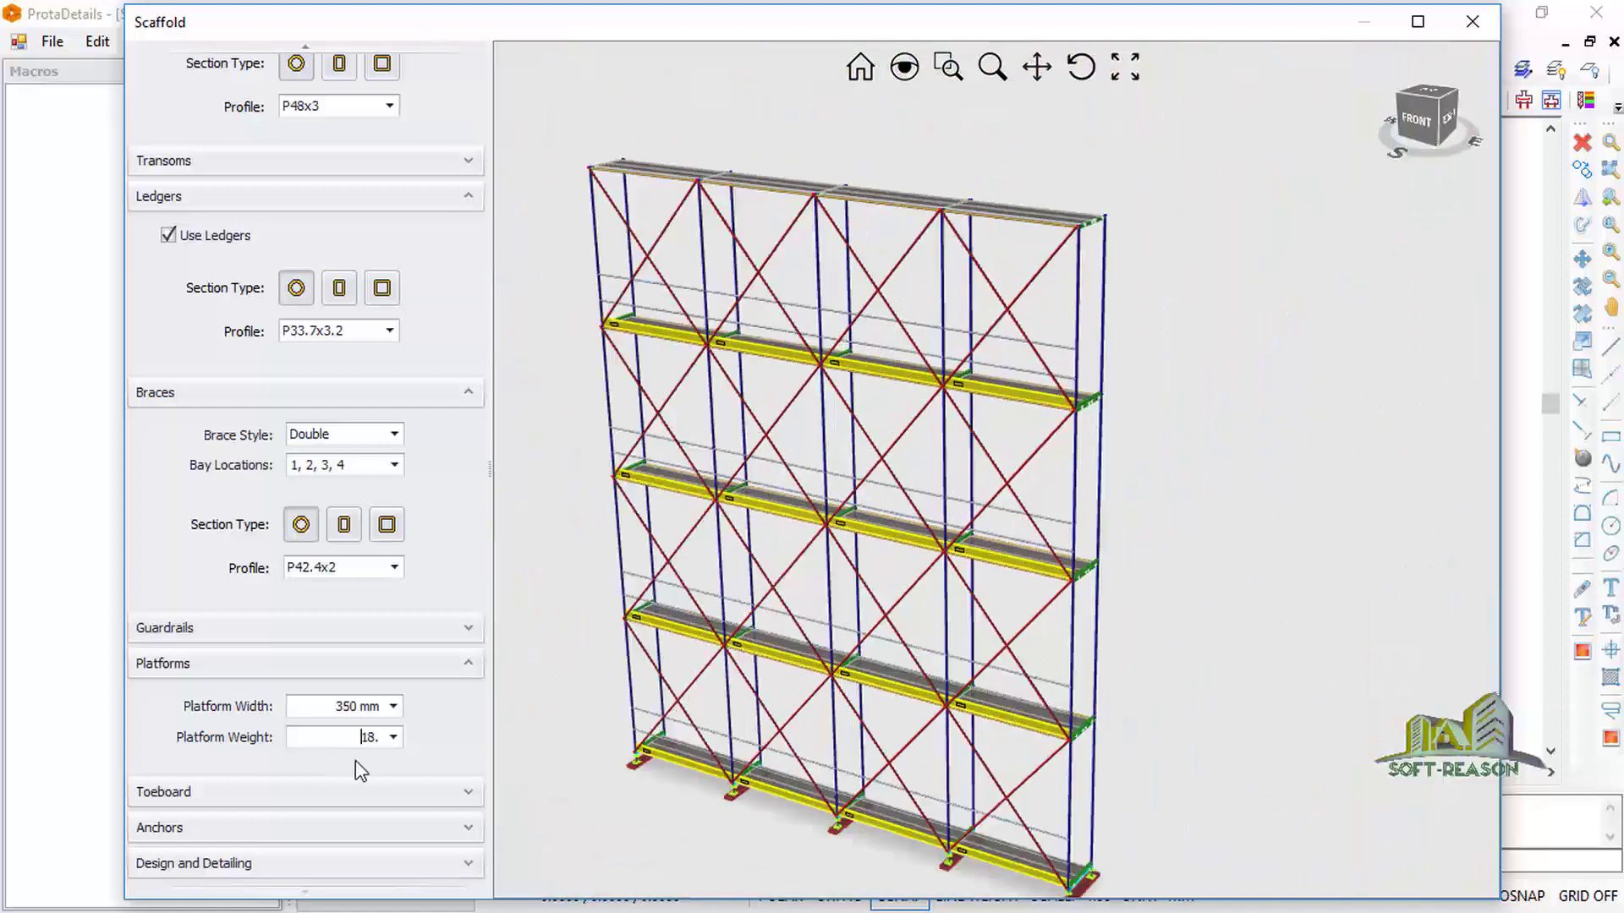
# Review the toeboard label and weight, and the anchor settings, including the available steel plug types and the anchor capacity
pyautogui.click(467, 793)
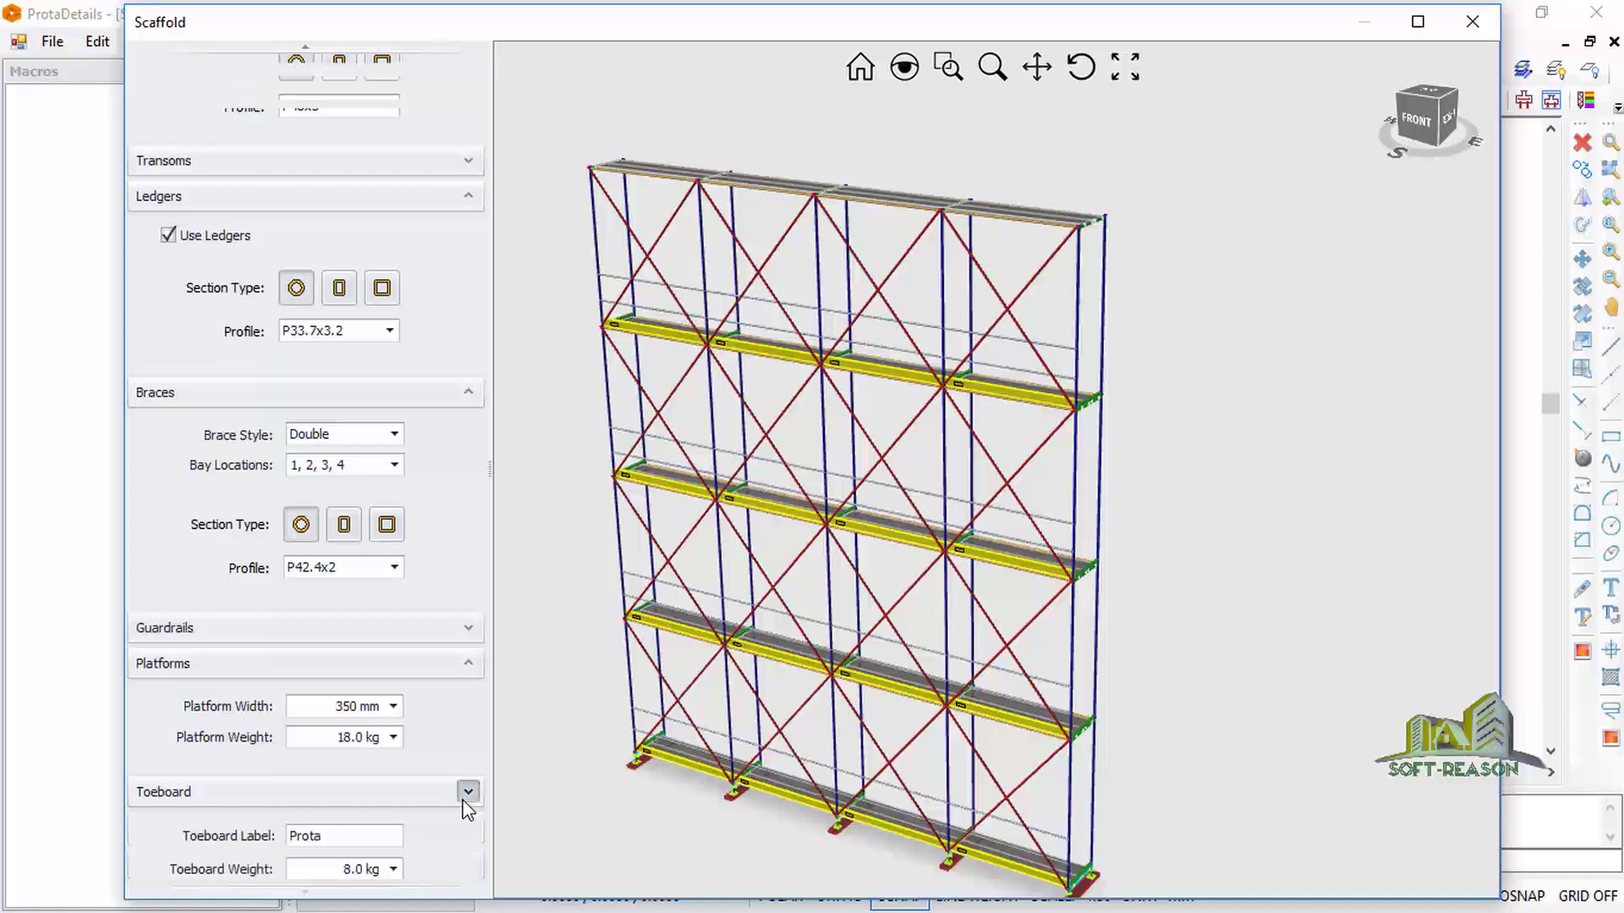
pyautogui.scroll(-2, 207, 784)
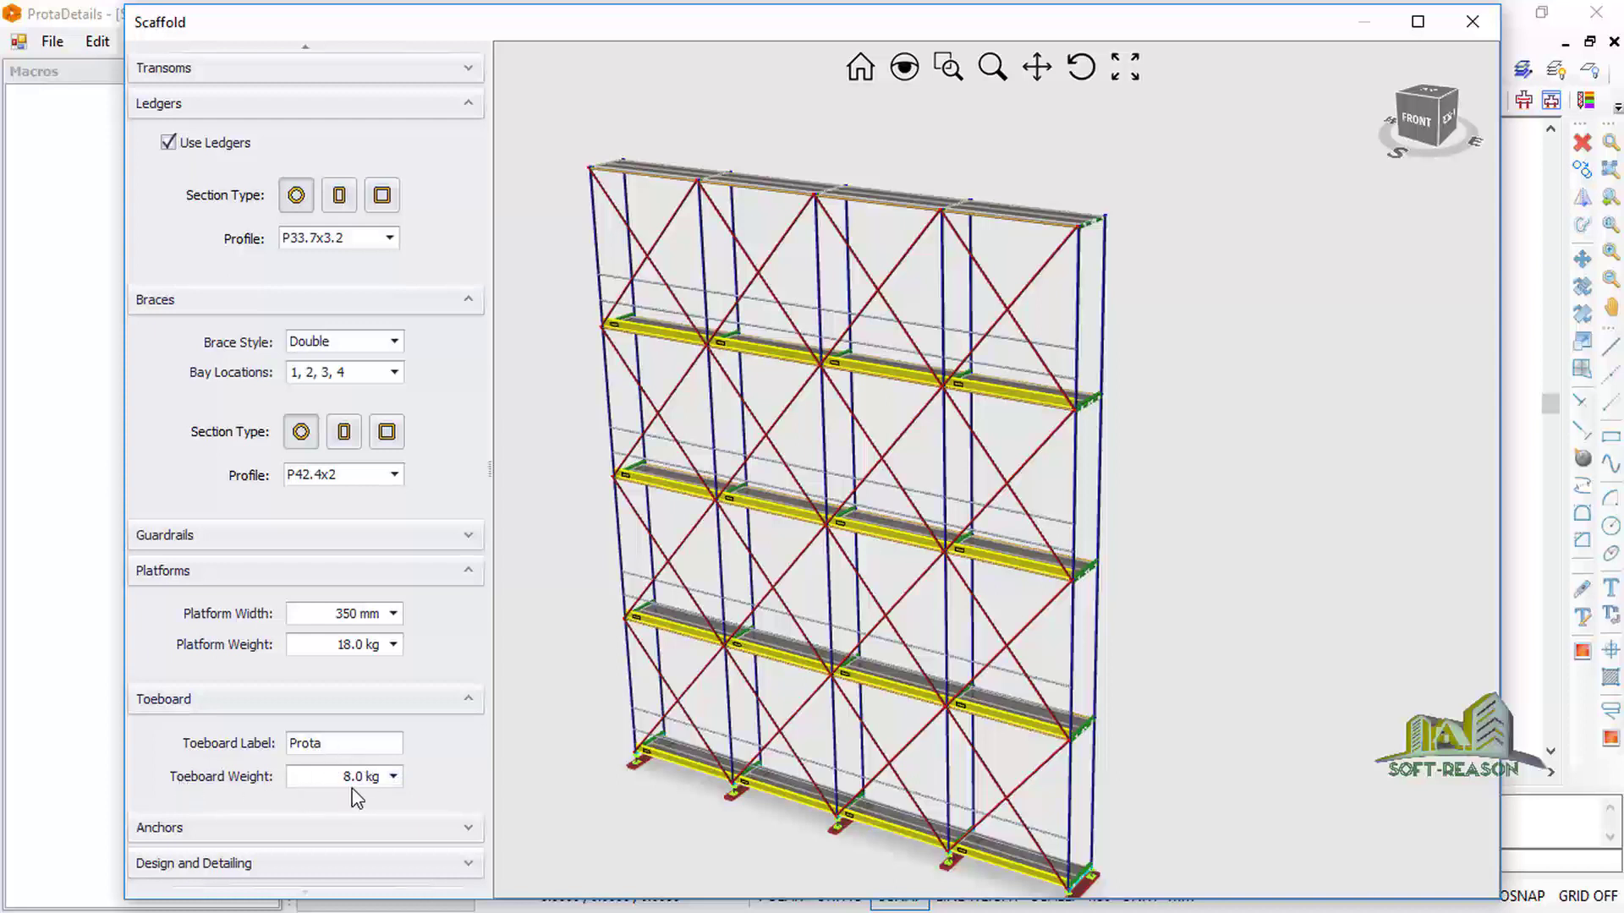
pyautogui.click(467, 828)
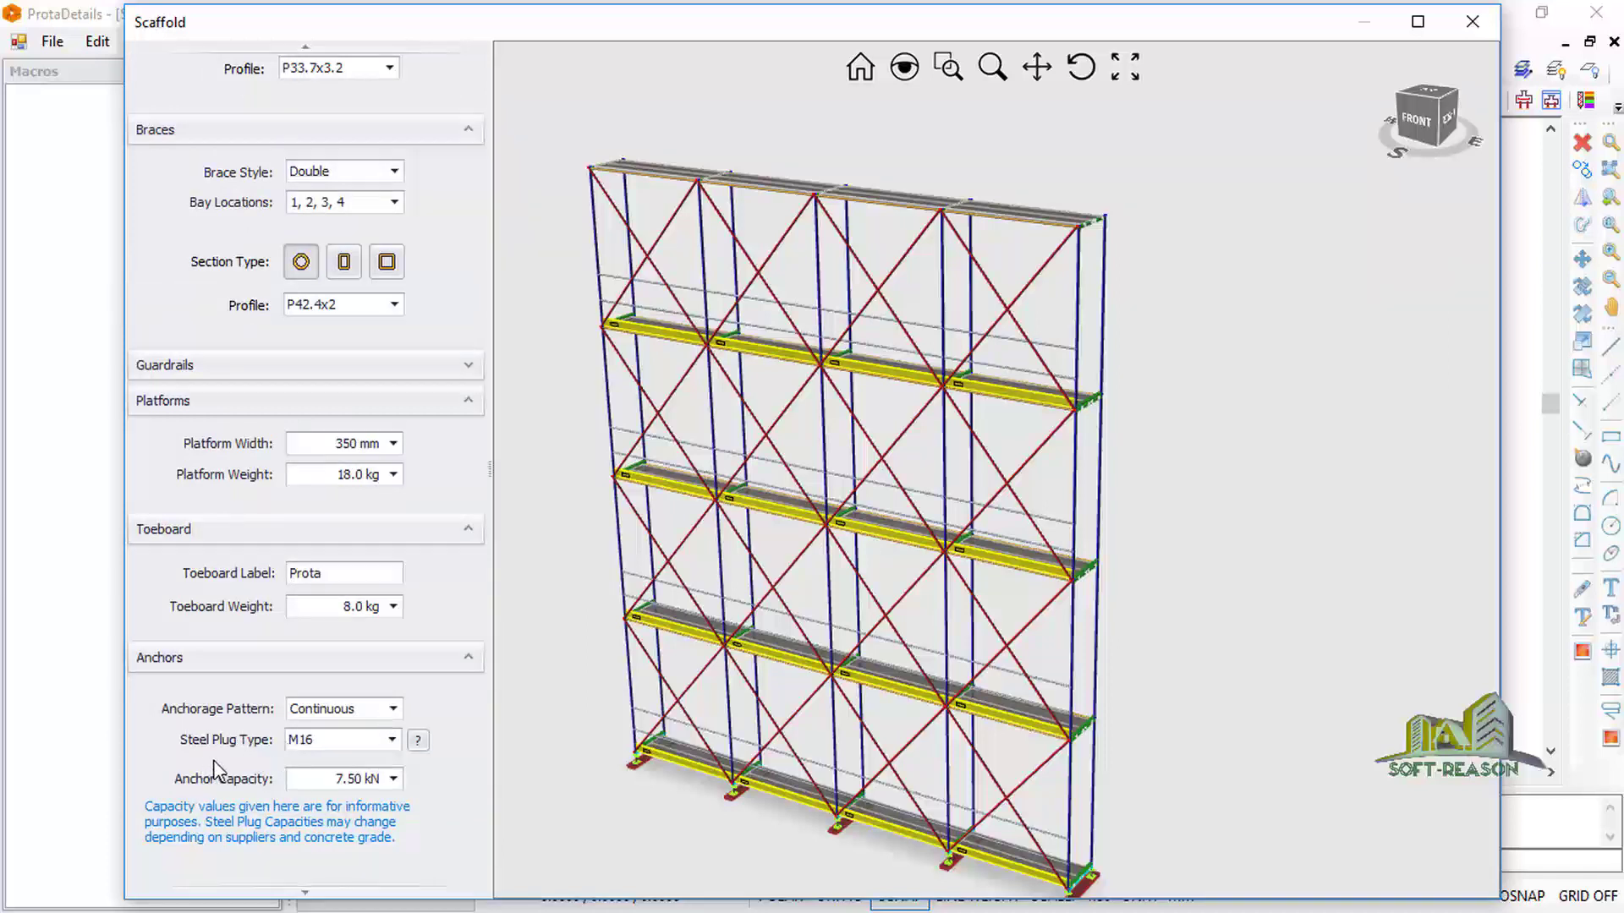
pyautogui.click(358, 744)
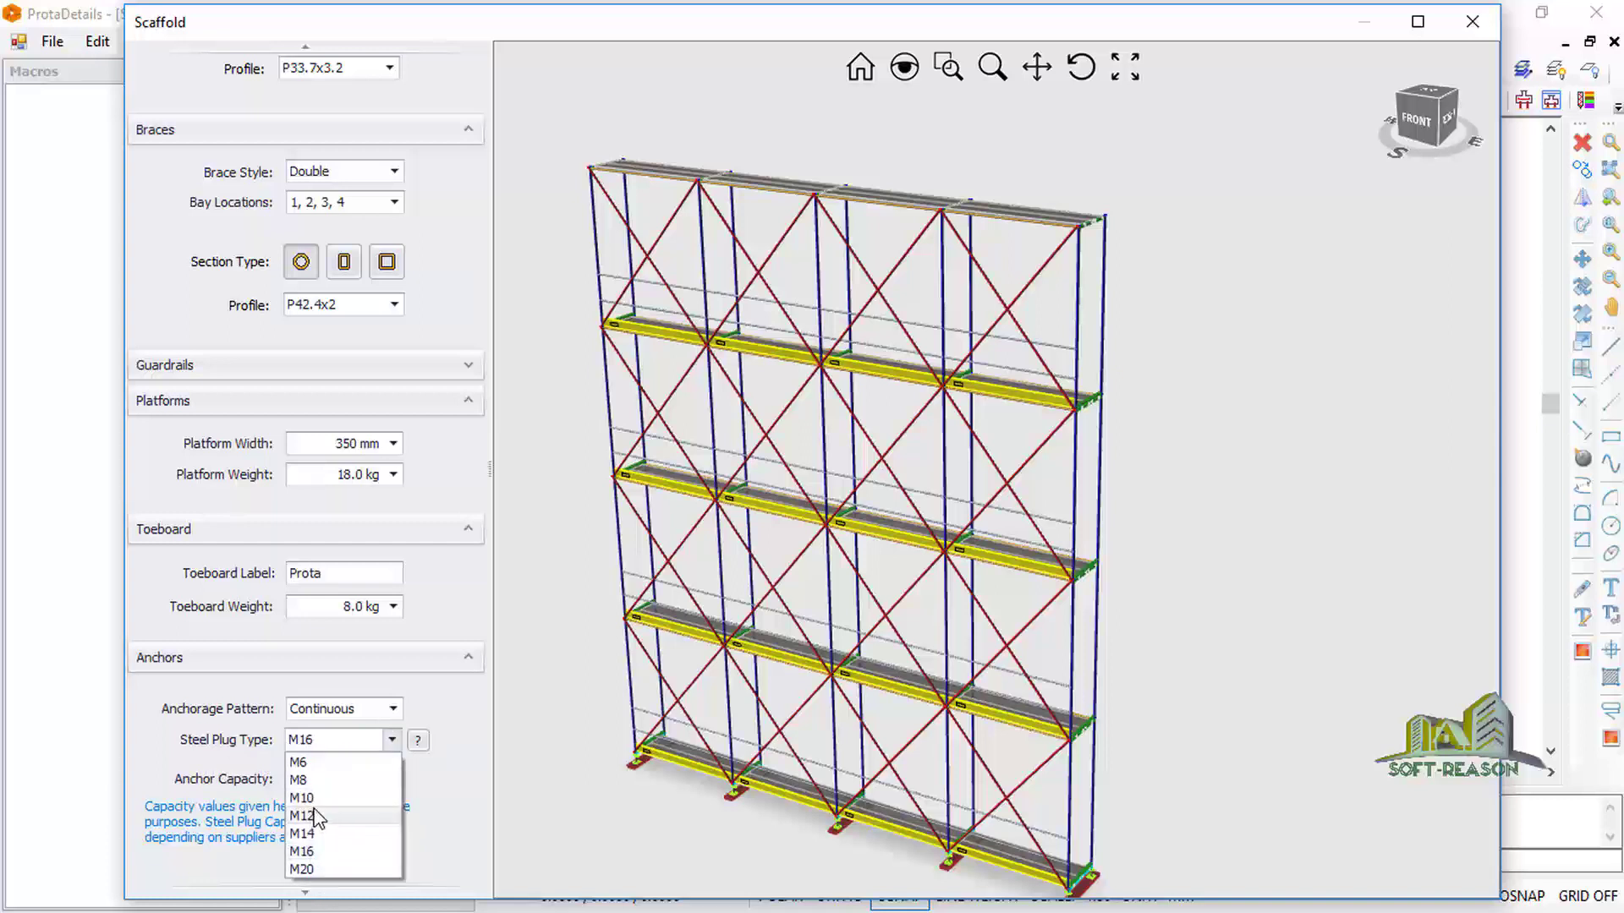
pyautogui.click(335, 732)
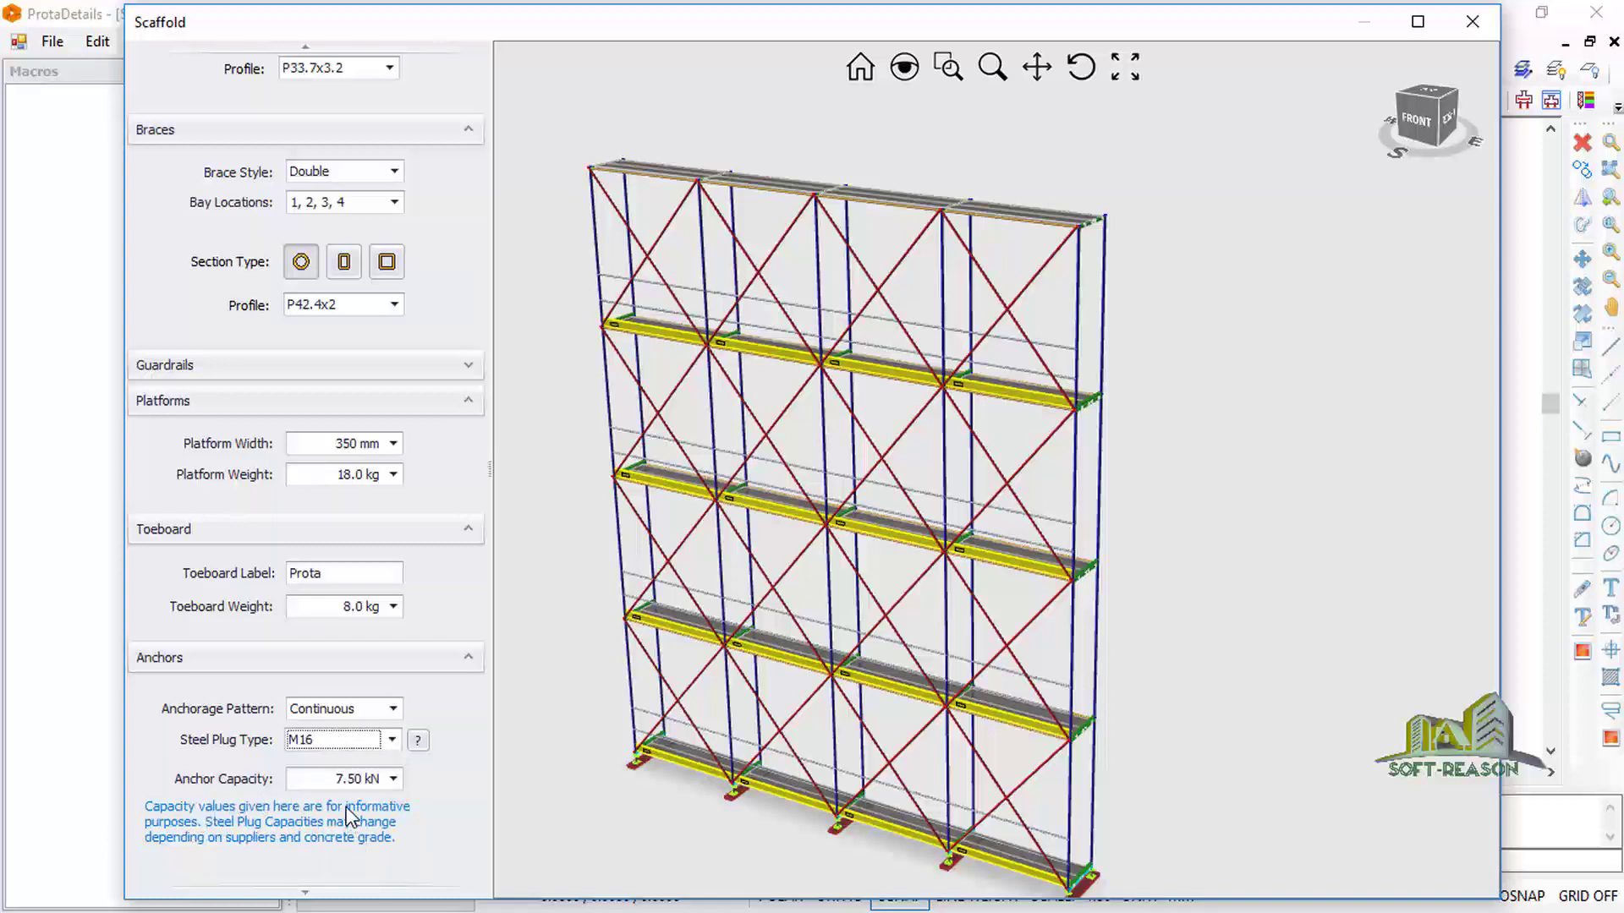
pyautogui.click(393, 779)
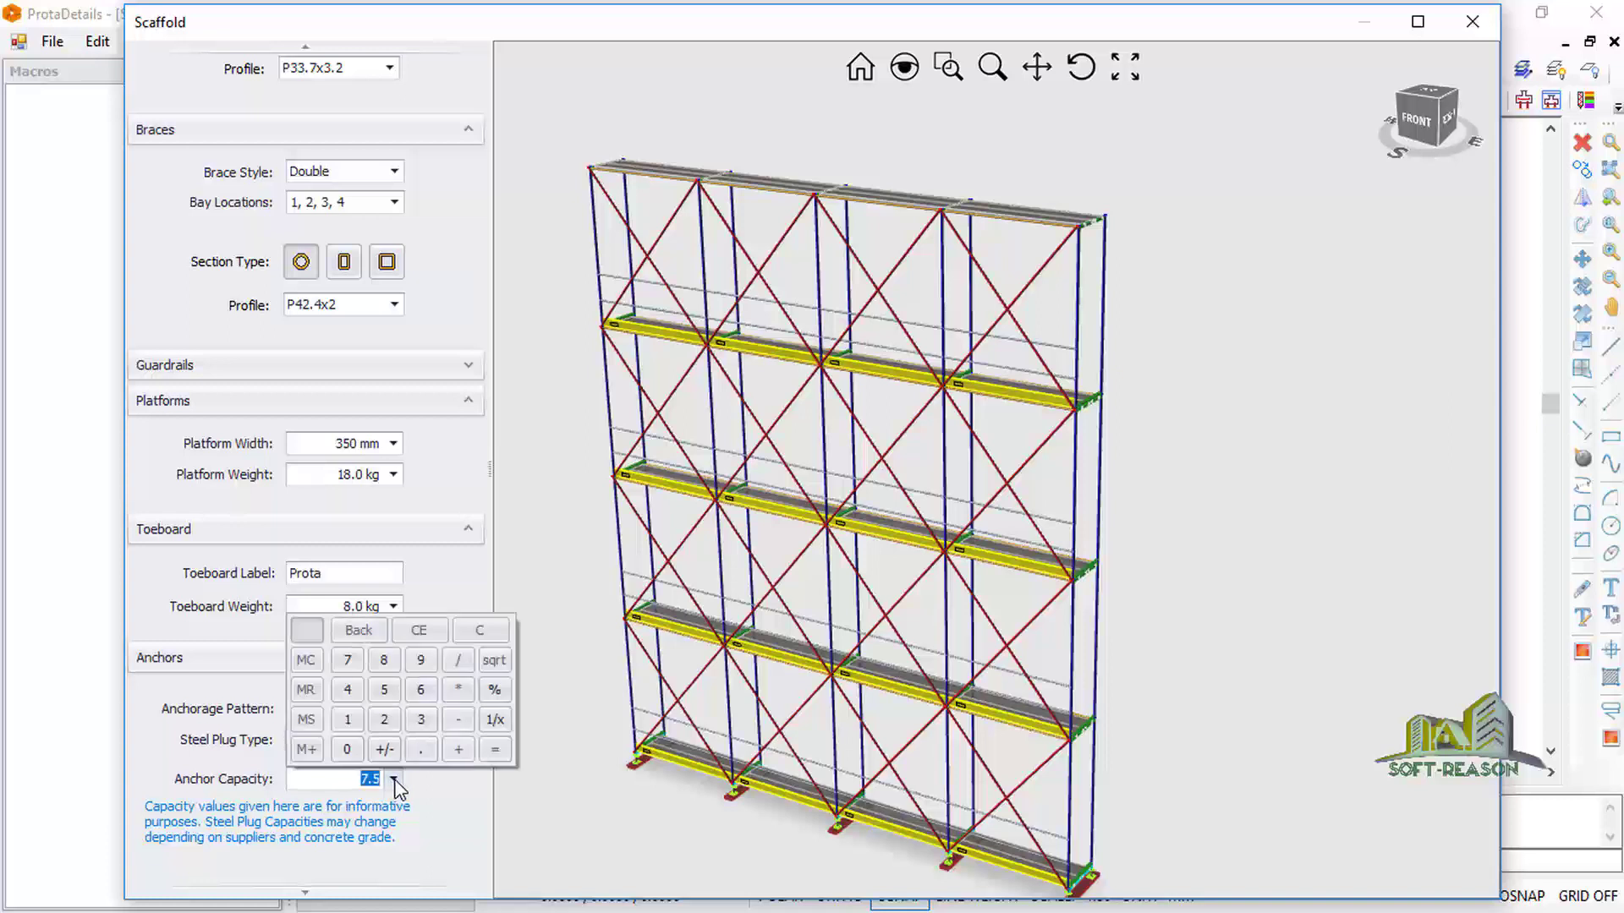
pyautogui.click(310, 780)
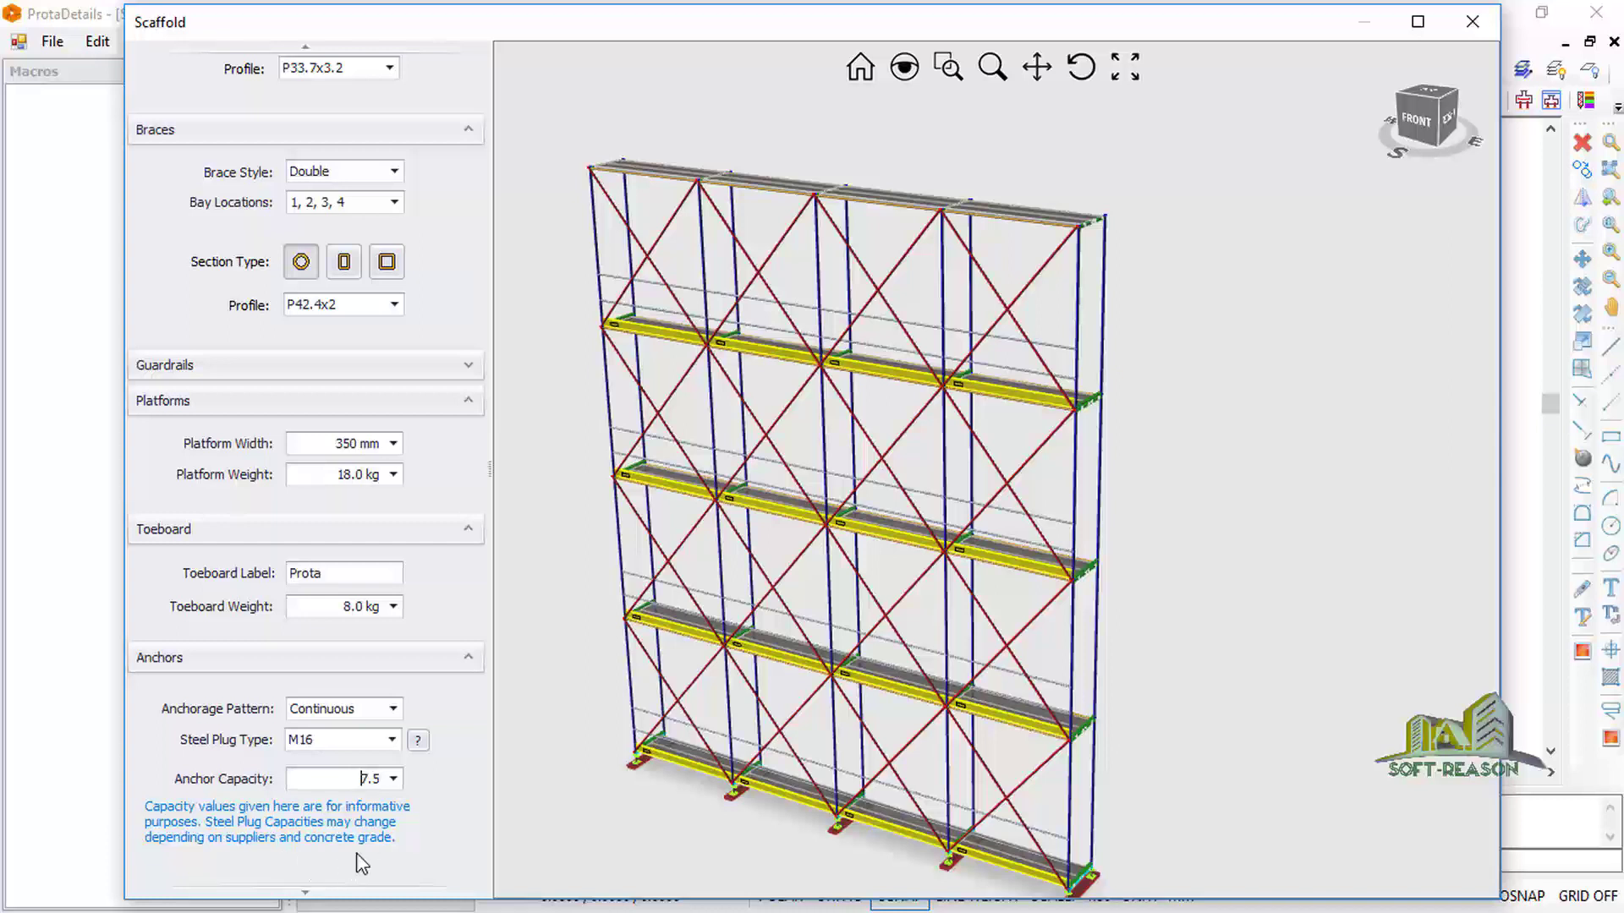
pyautogui.scroll(7, 360, 824)
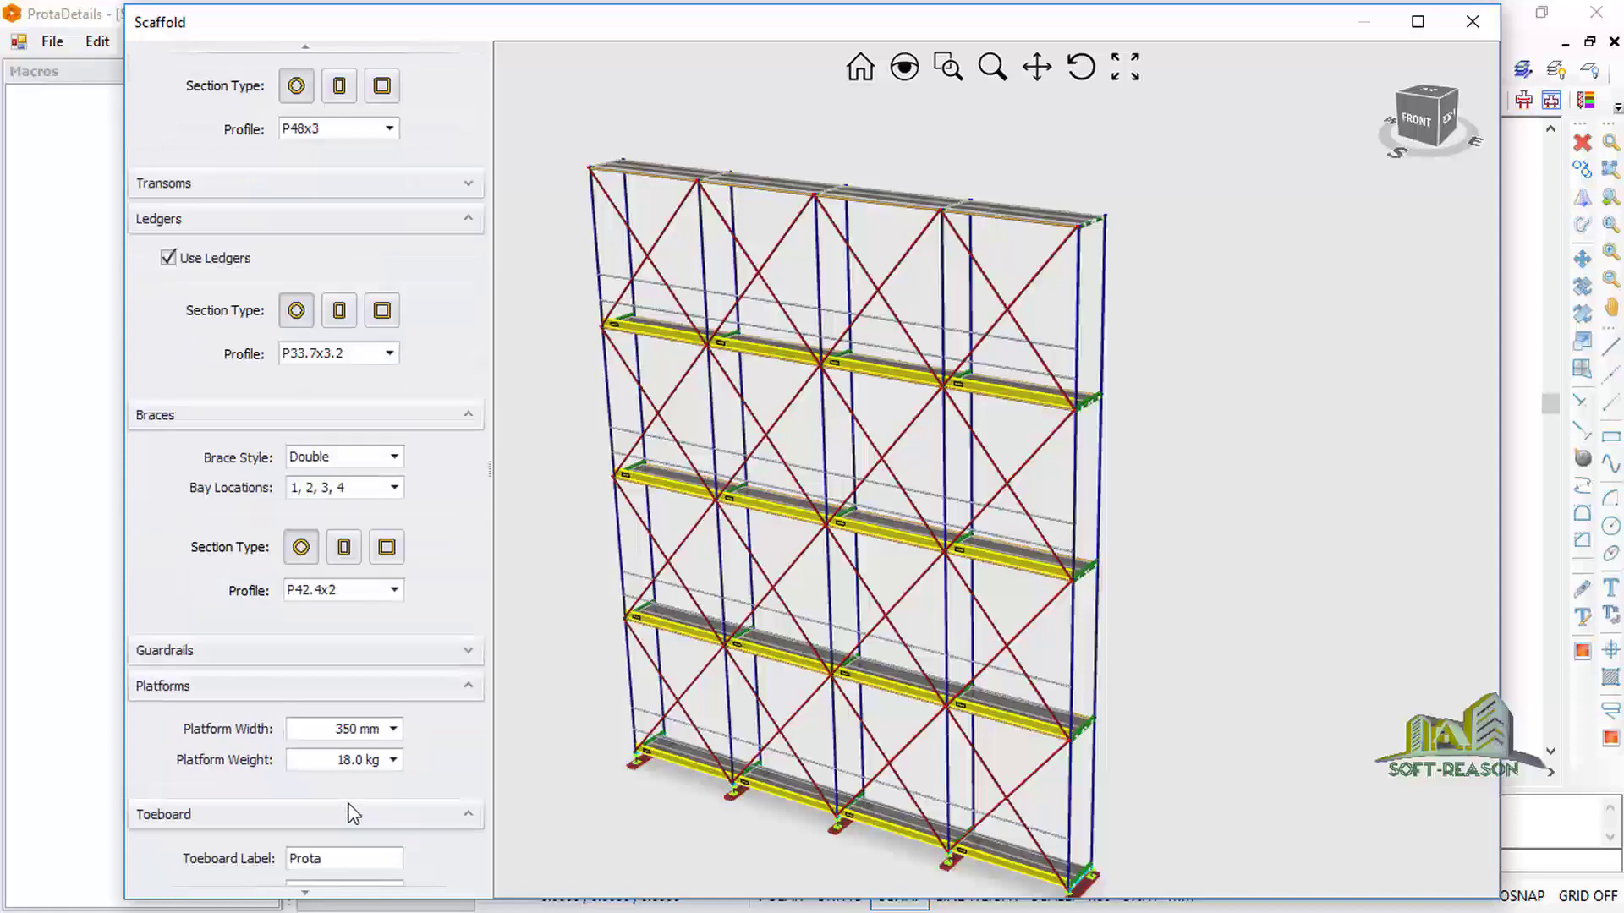
pyautogui.scroll(-8, 352, 812)
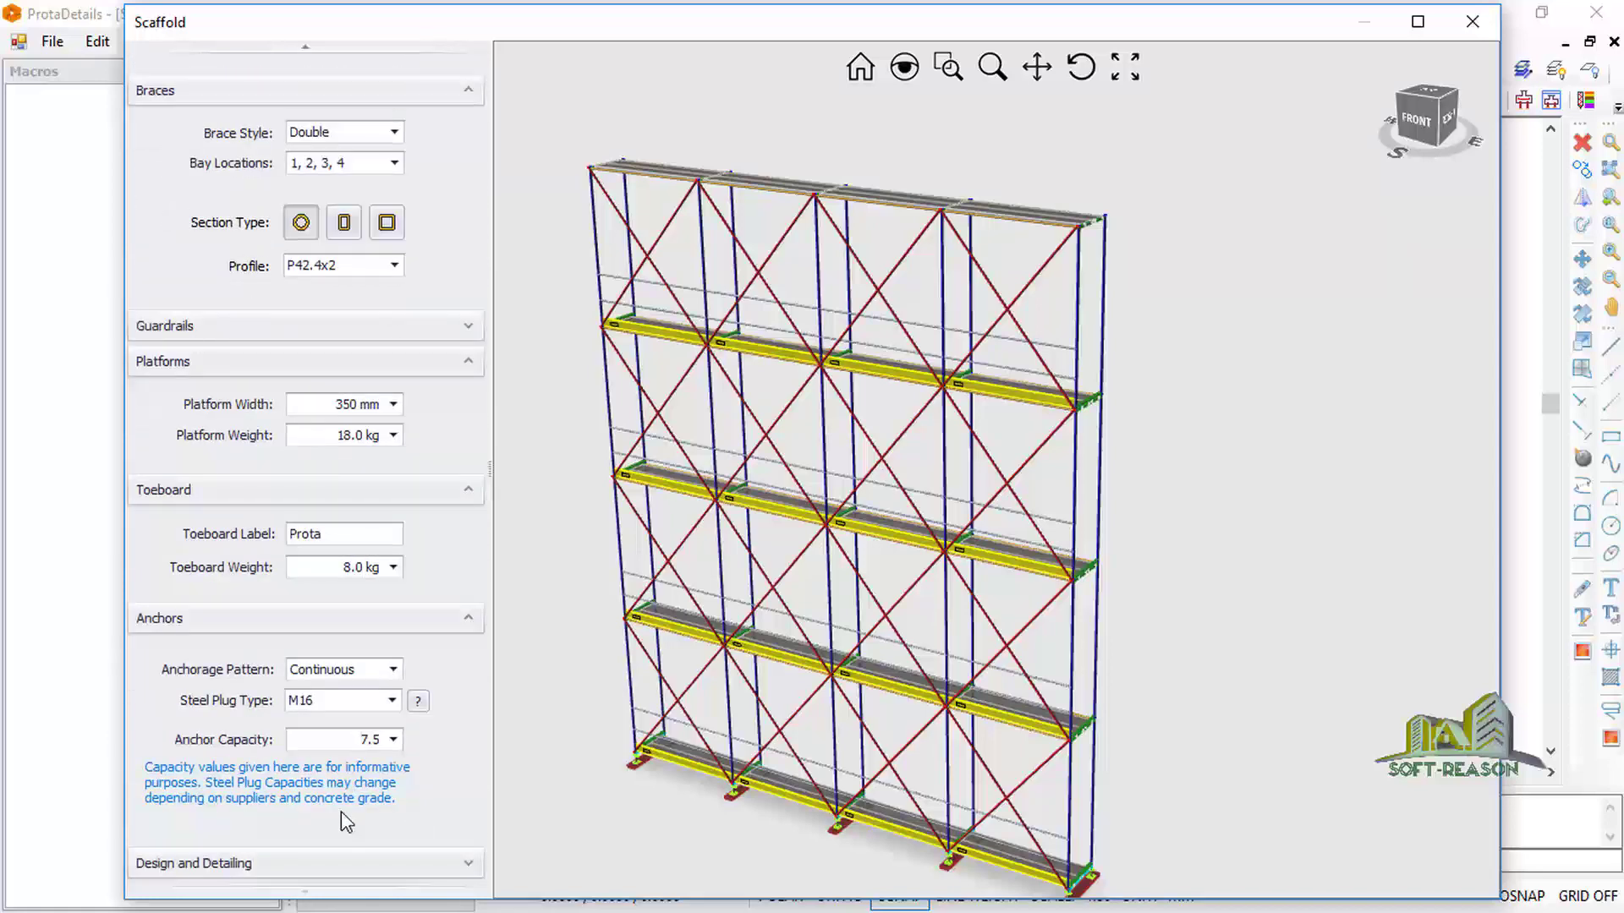
pyautogui.scroll(4, 829, 518)
pyautogui.scroll(-3, 848, 570)
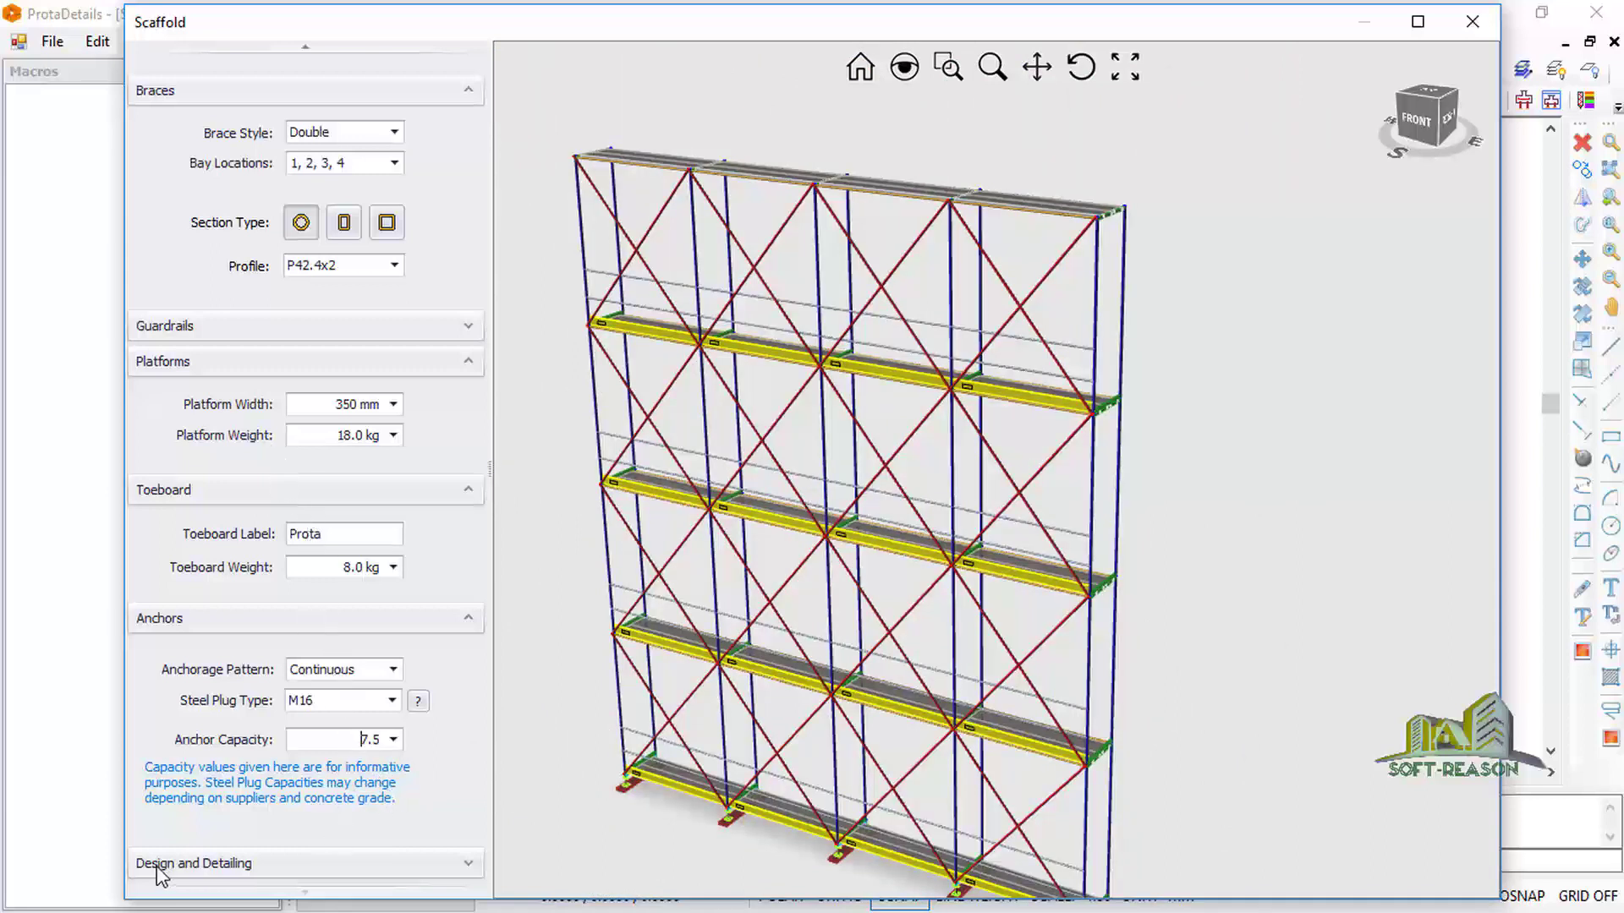
# Examine the design and detailing settings, the available loading classes and the service loads help
pyautogui.click(348, 864)
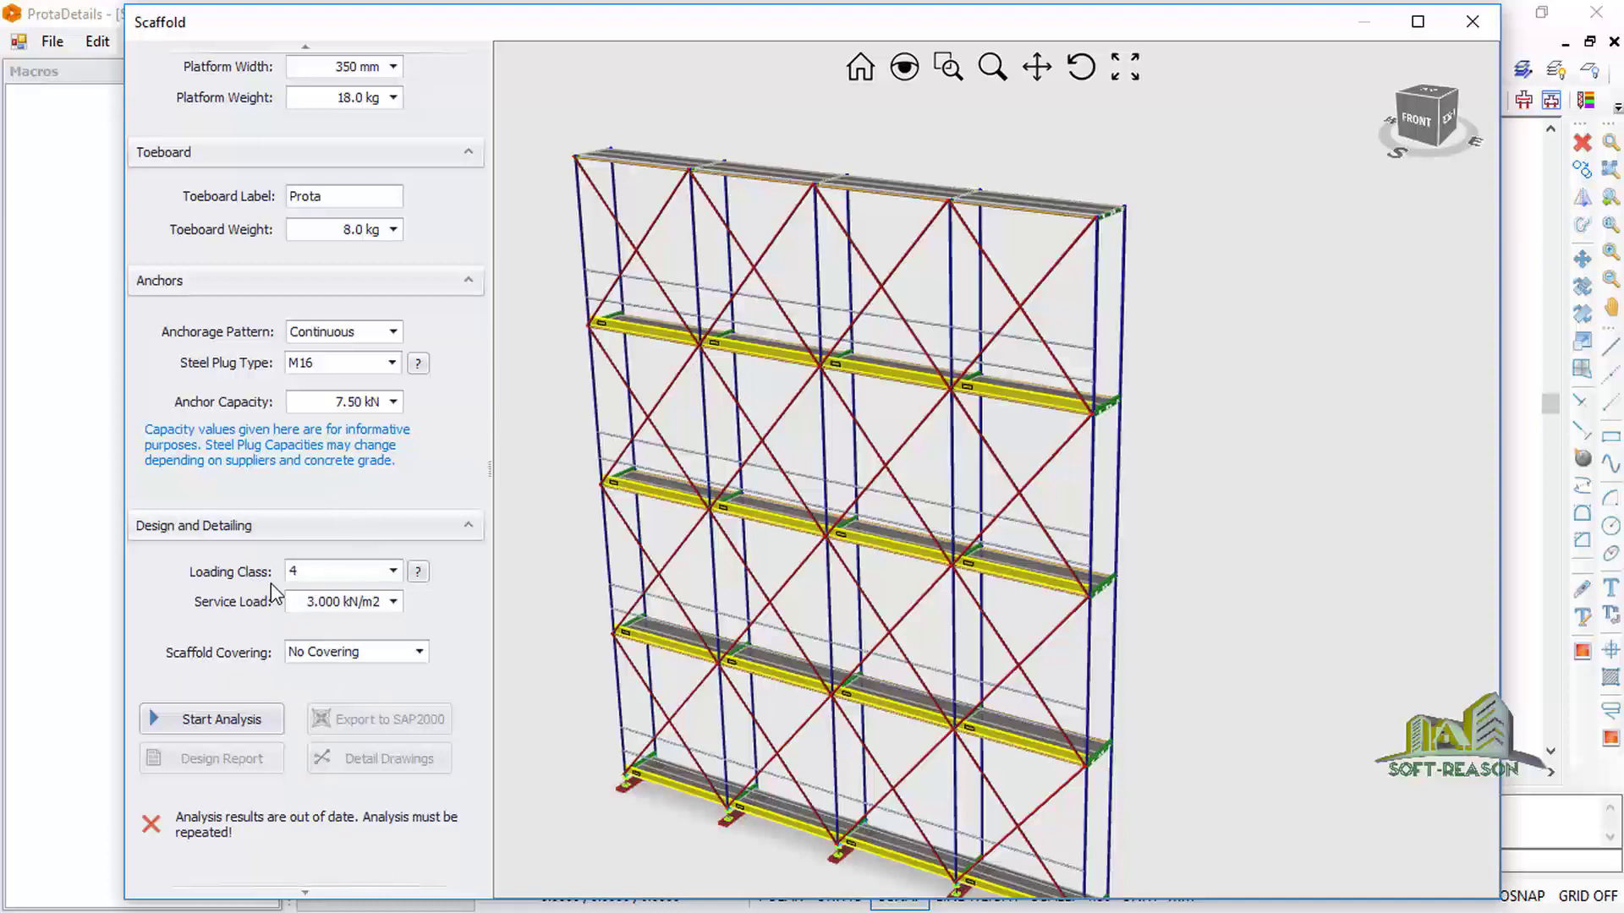
pyautogui.click(392, 572)
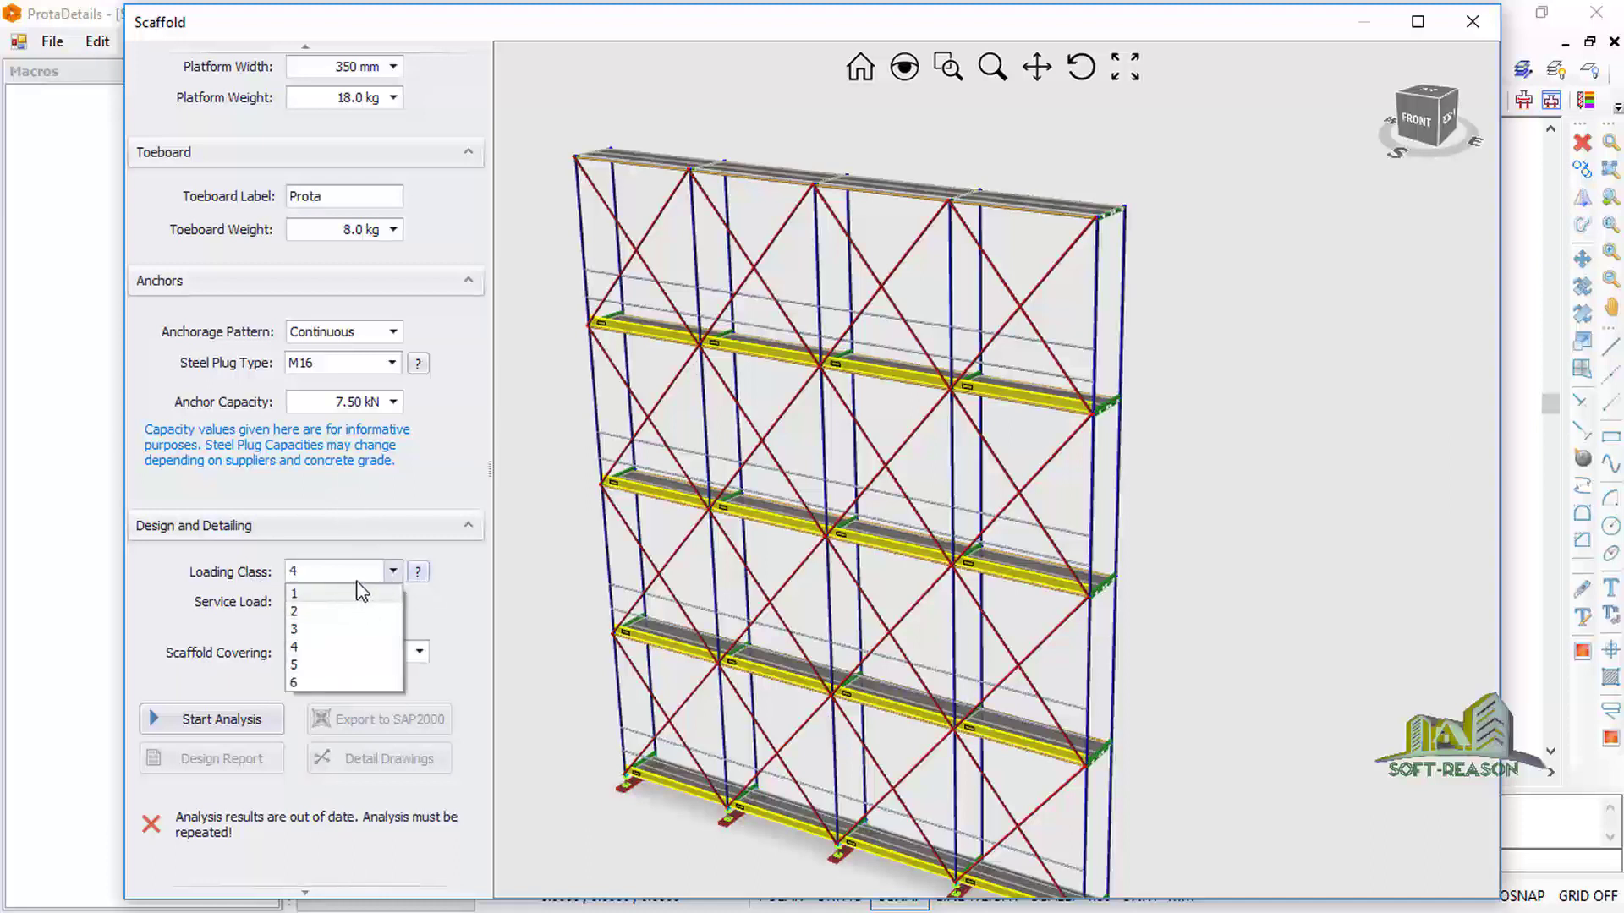
pyautogui.click(418, 572)
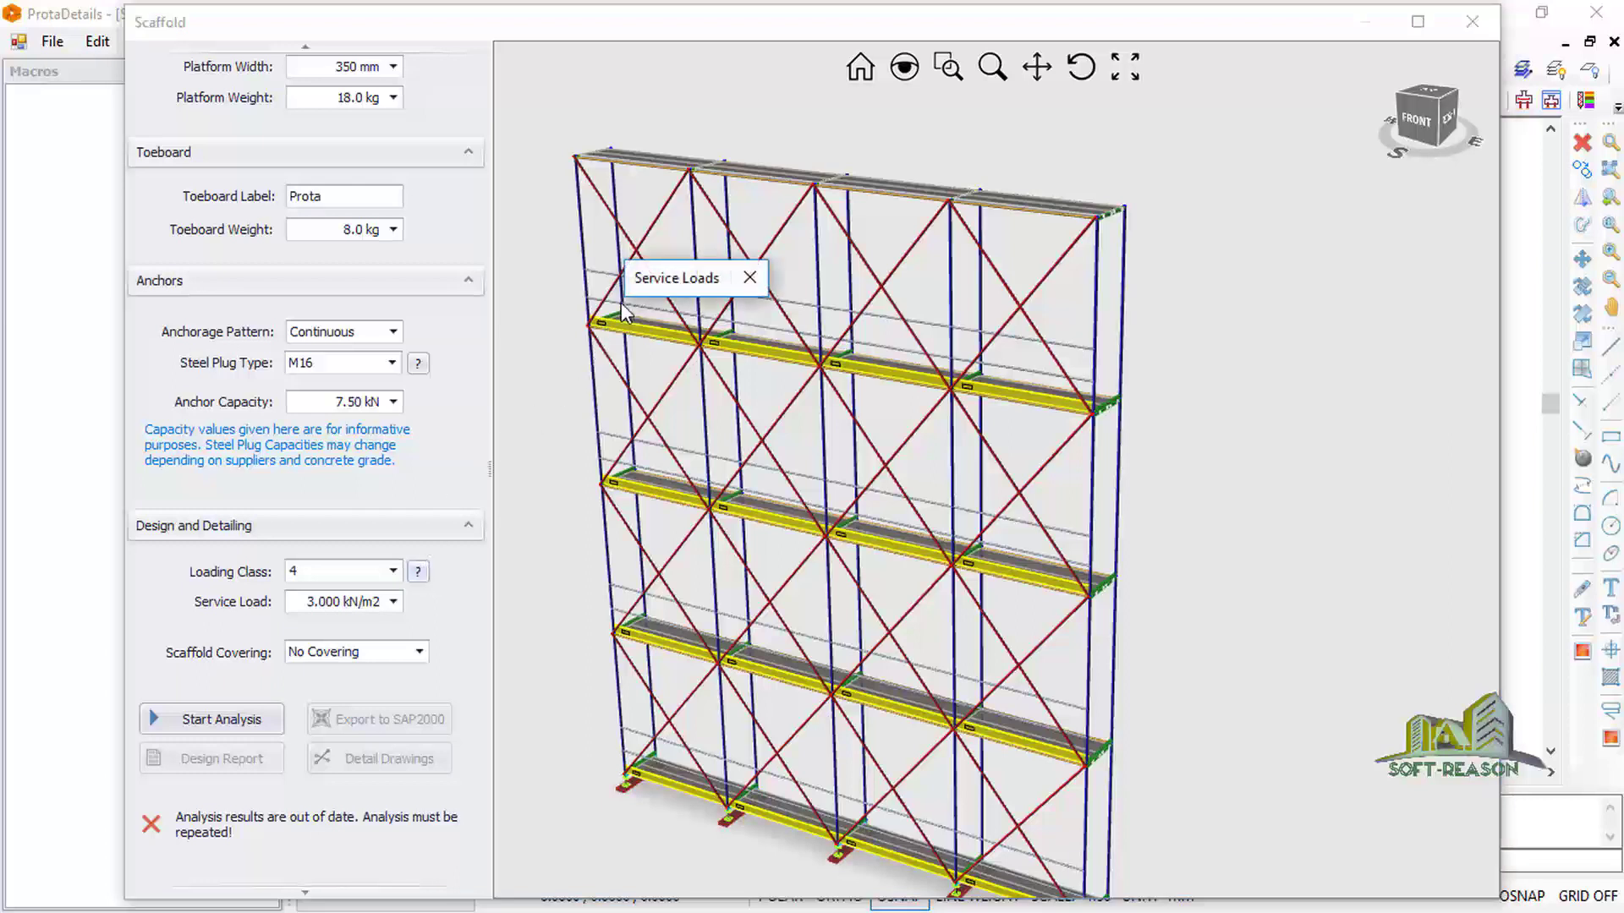
pyautogui.click(748, 278)
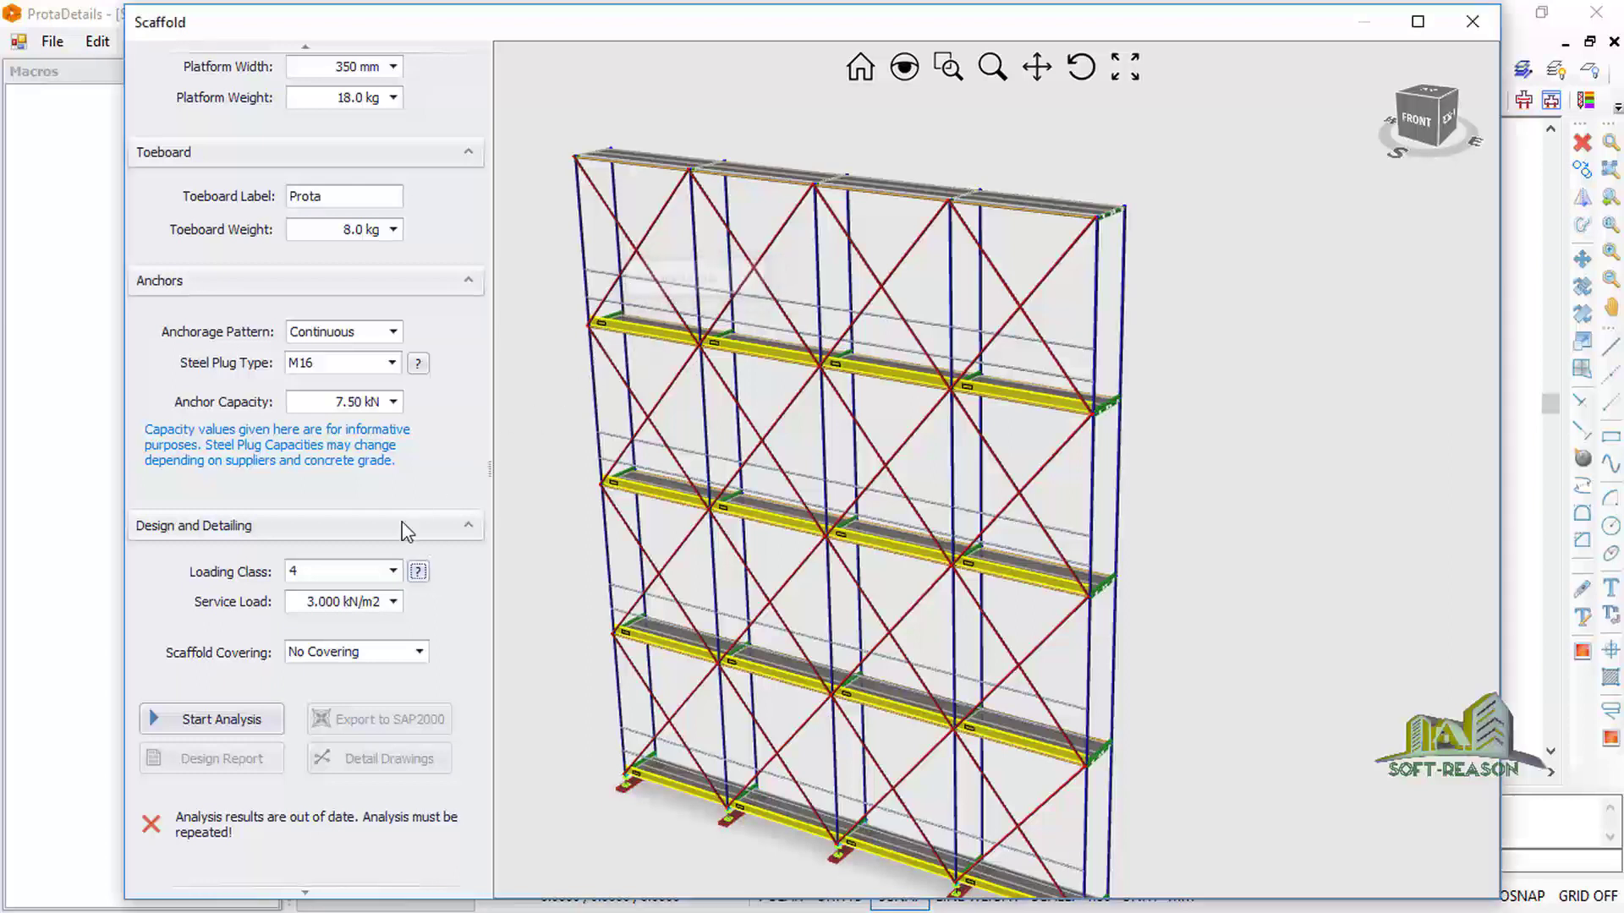
# Preview the scaffold as Covered with Net, and set the scaffold covering to Covered with Plate
pyautogui.click(419, 653)
pyautogui.click(369, 697)
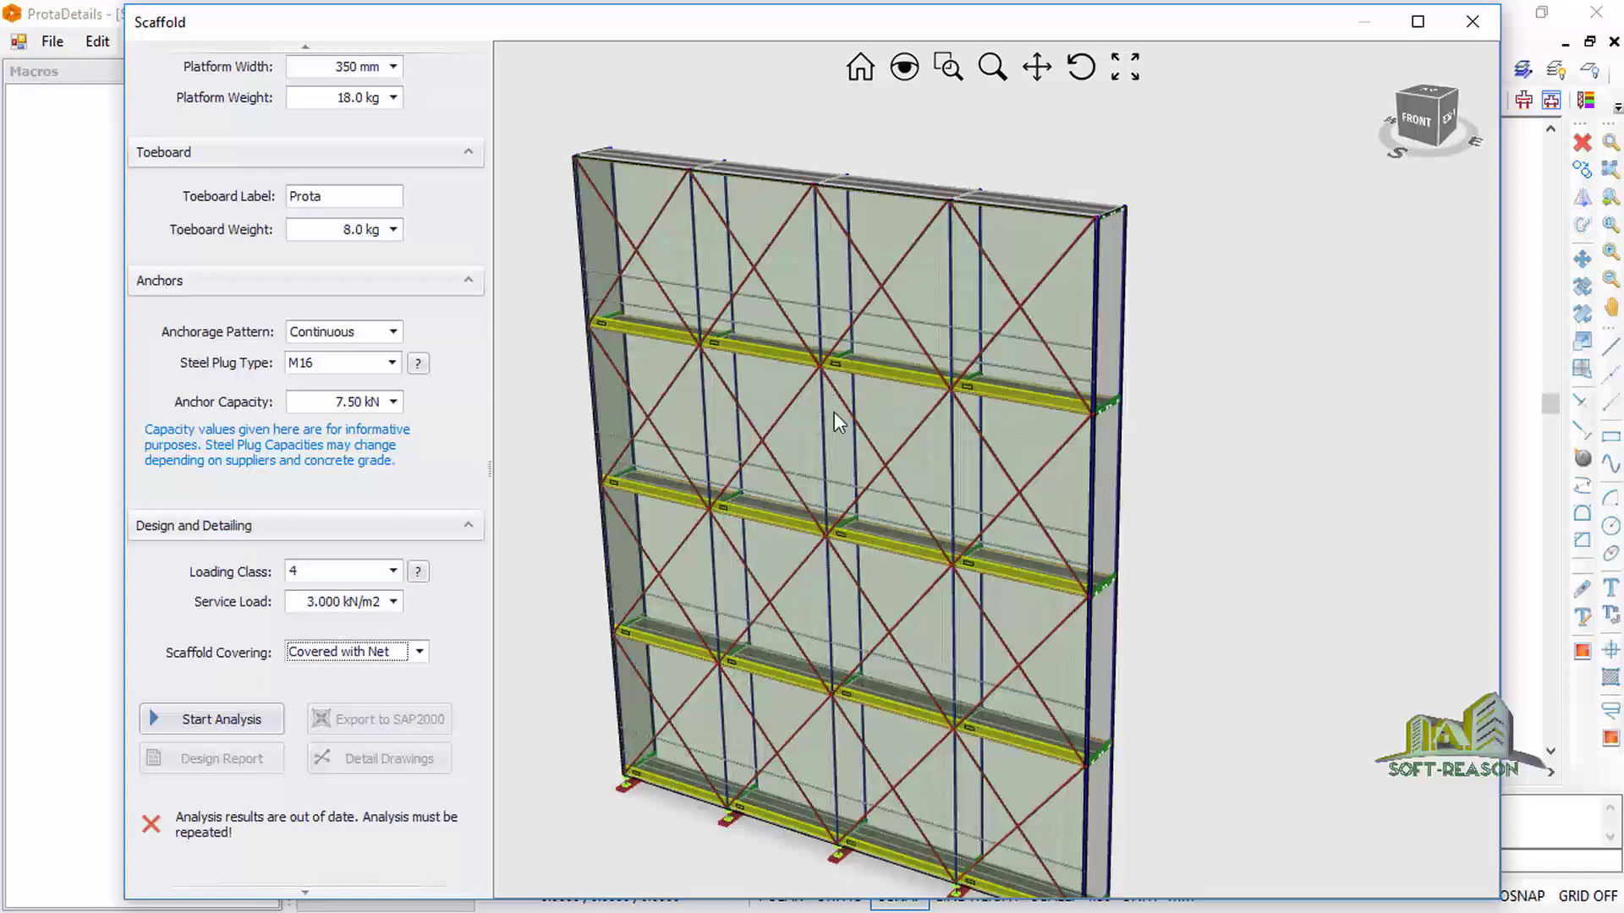
pyautogui.moveTo(778, 514); pyautogui.dragTo(779, 610)
pyautogui.click(419, 652)
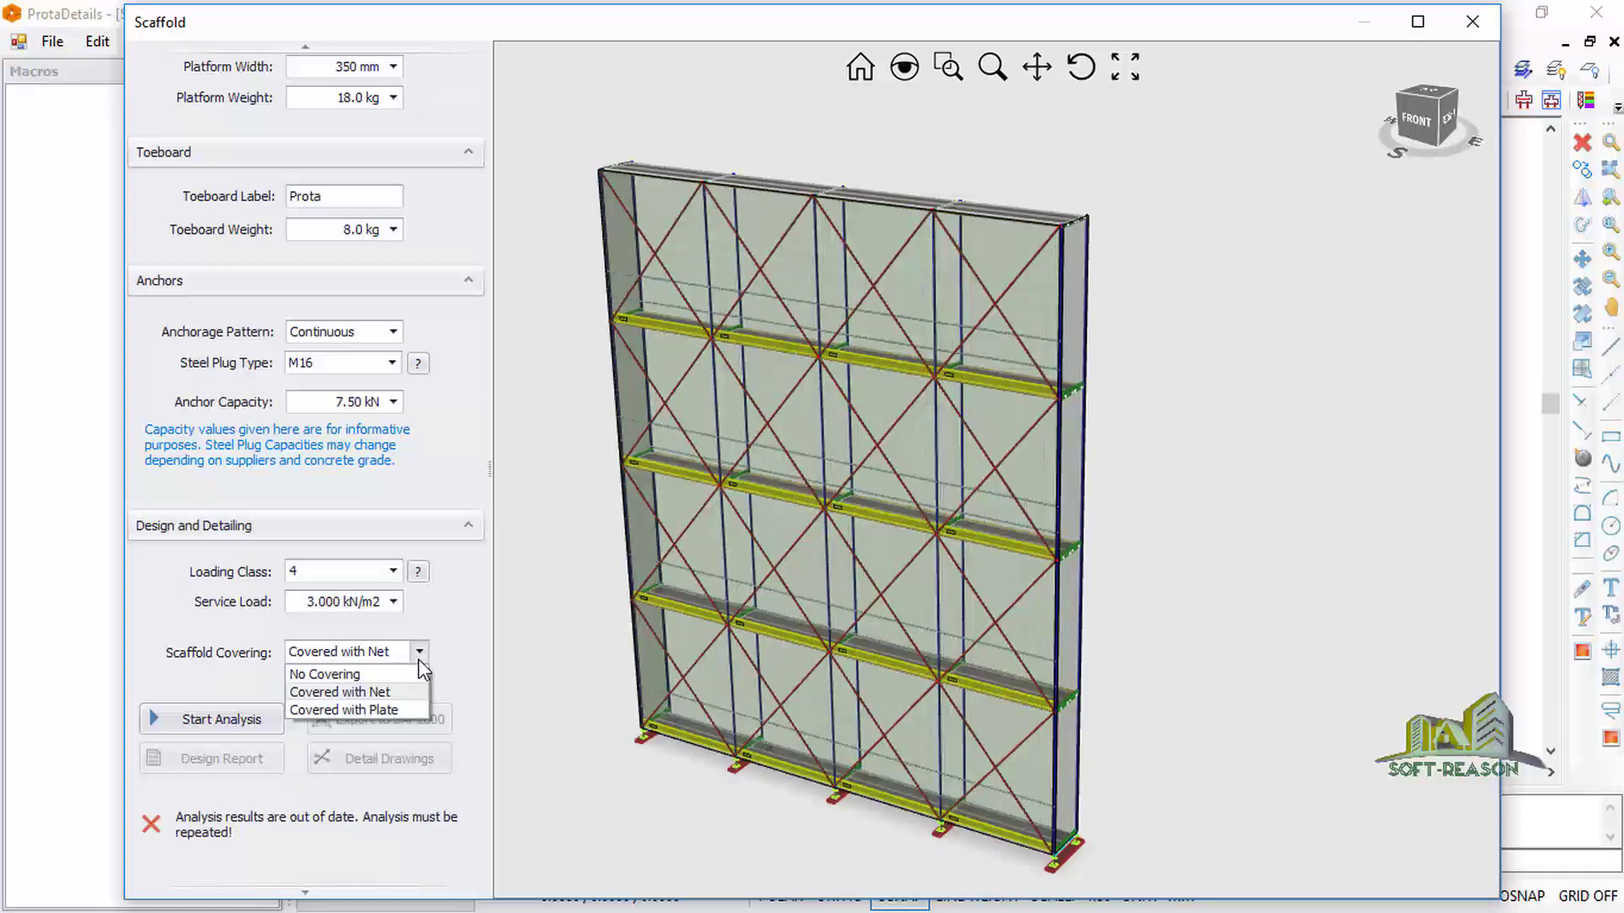
pyautogui.click(309, 712)
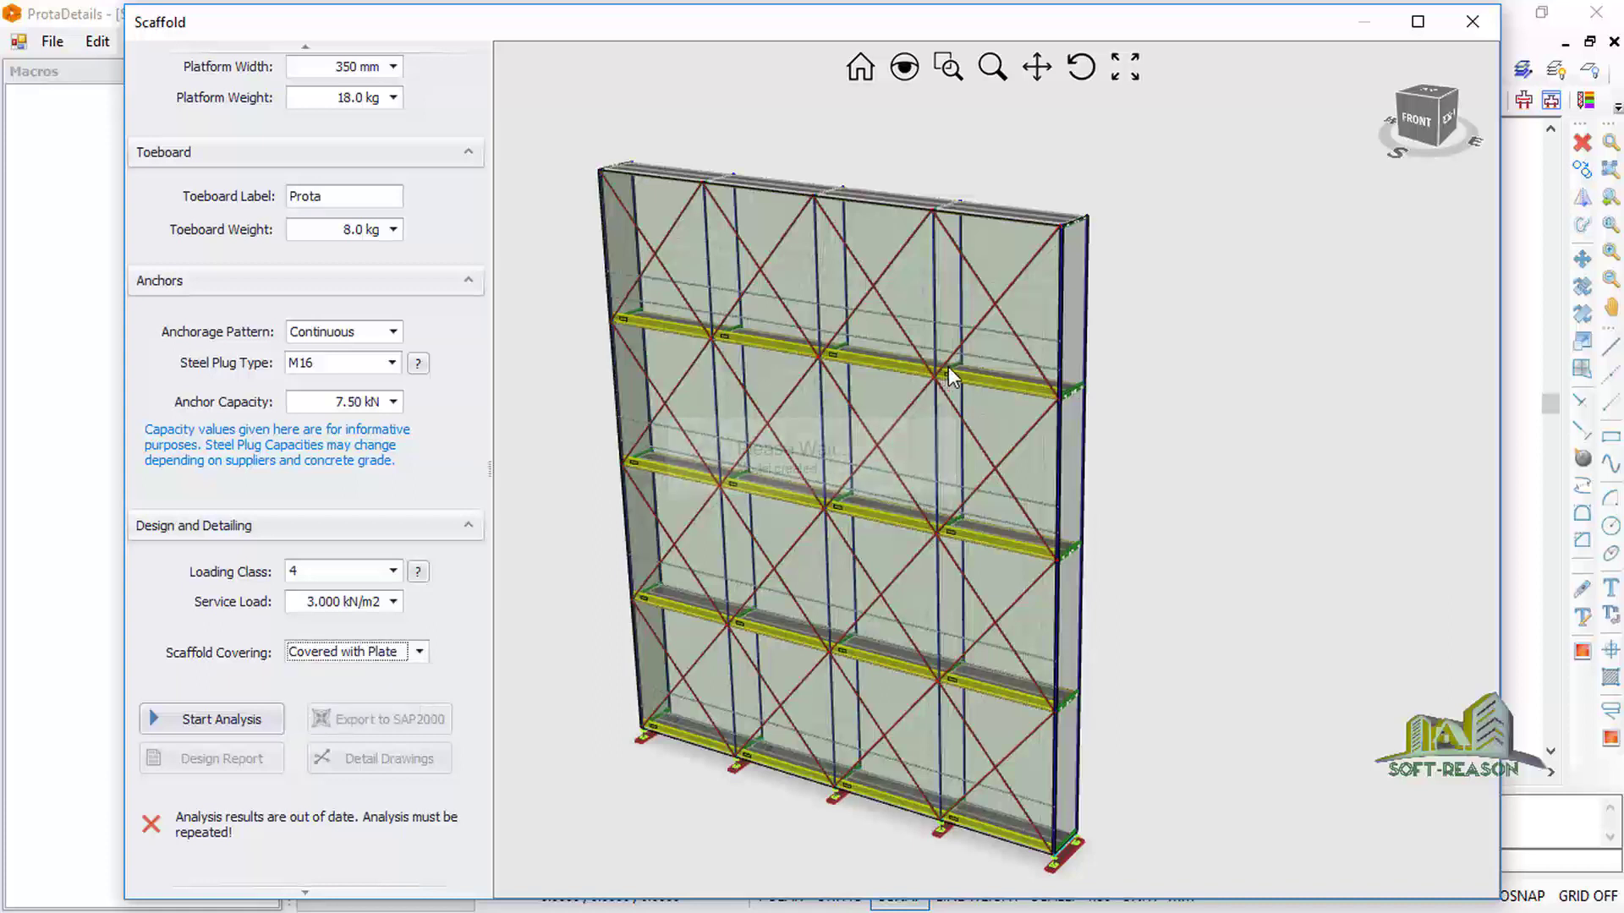
# Set the scaffold covering to No Covering and the service load to 4.000 kN/m2
pyautogui.click(420, 652)
pyautogui.click(355, 675)
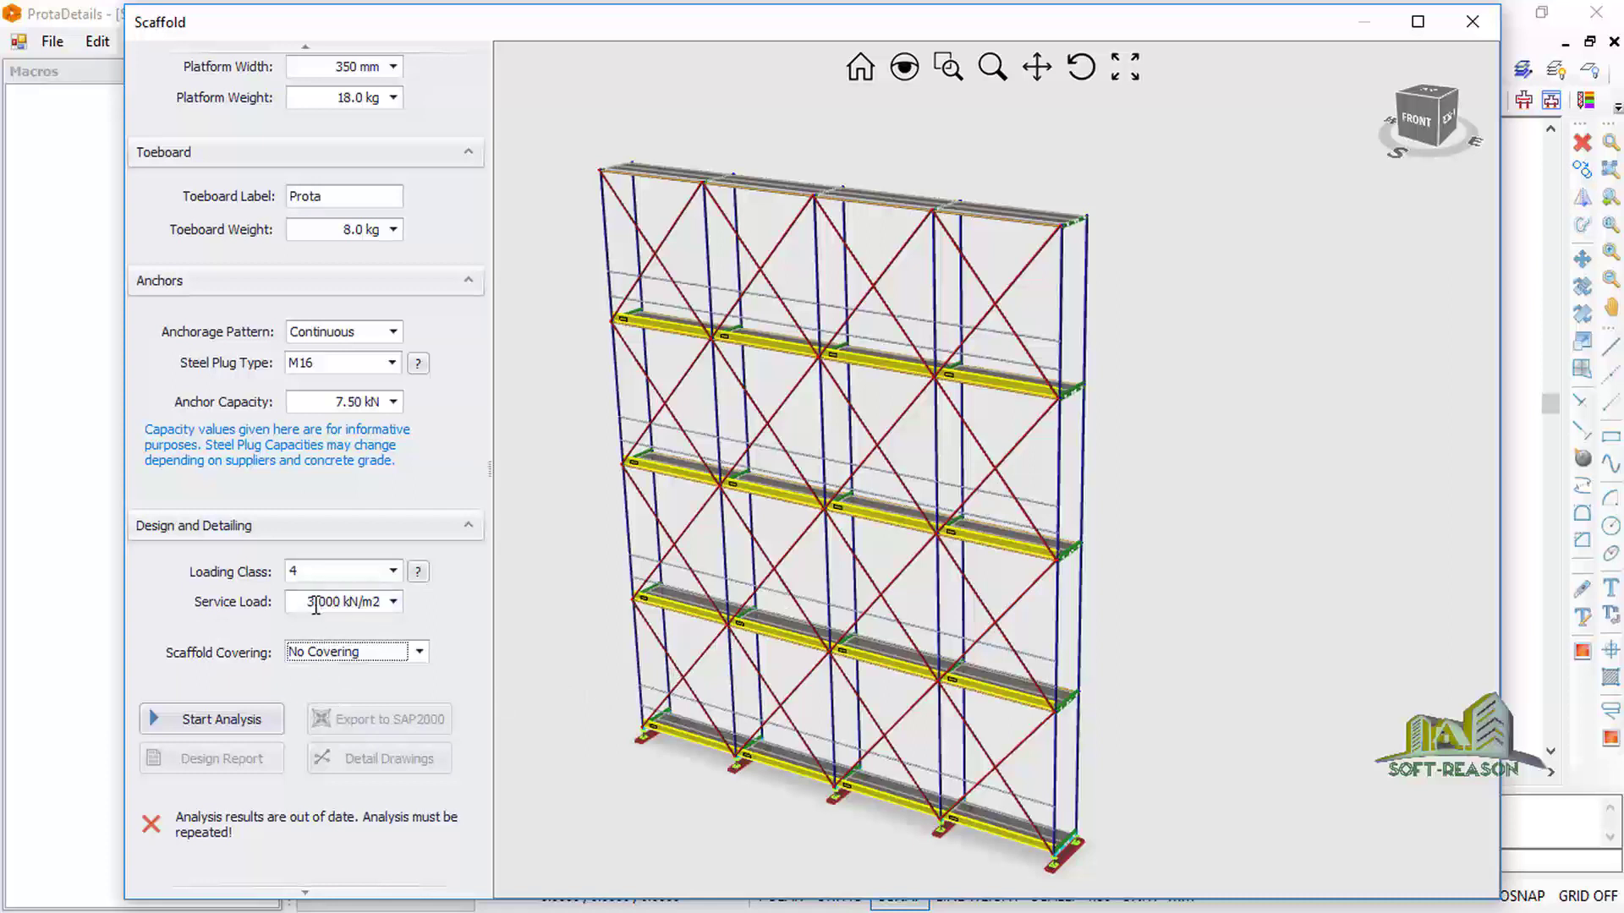
pyautogui.click(401, 602)
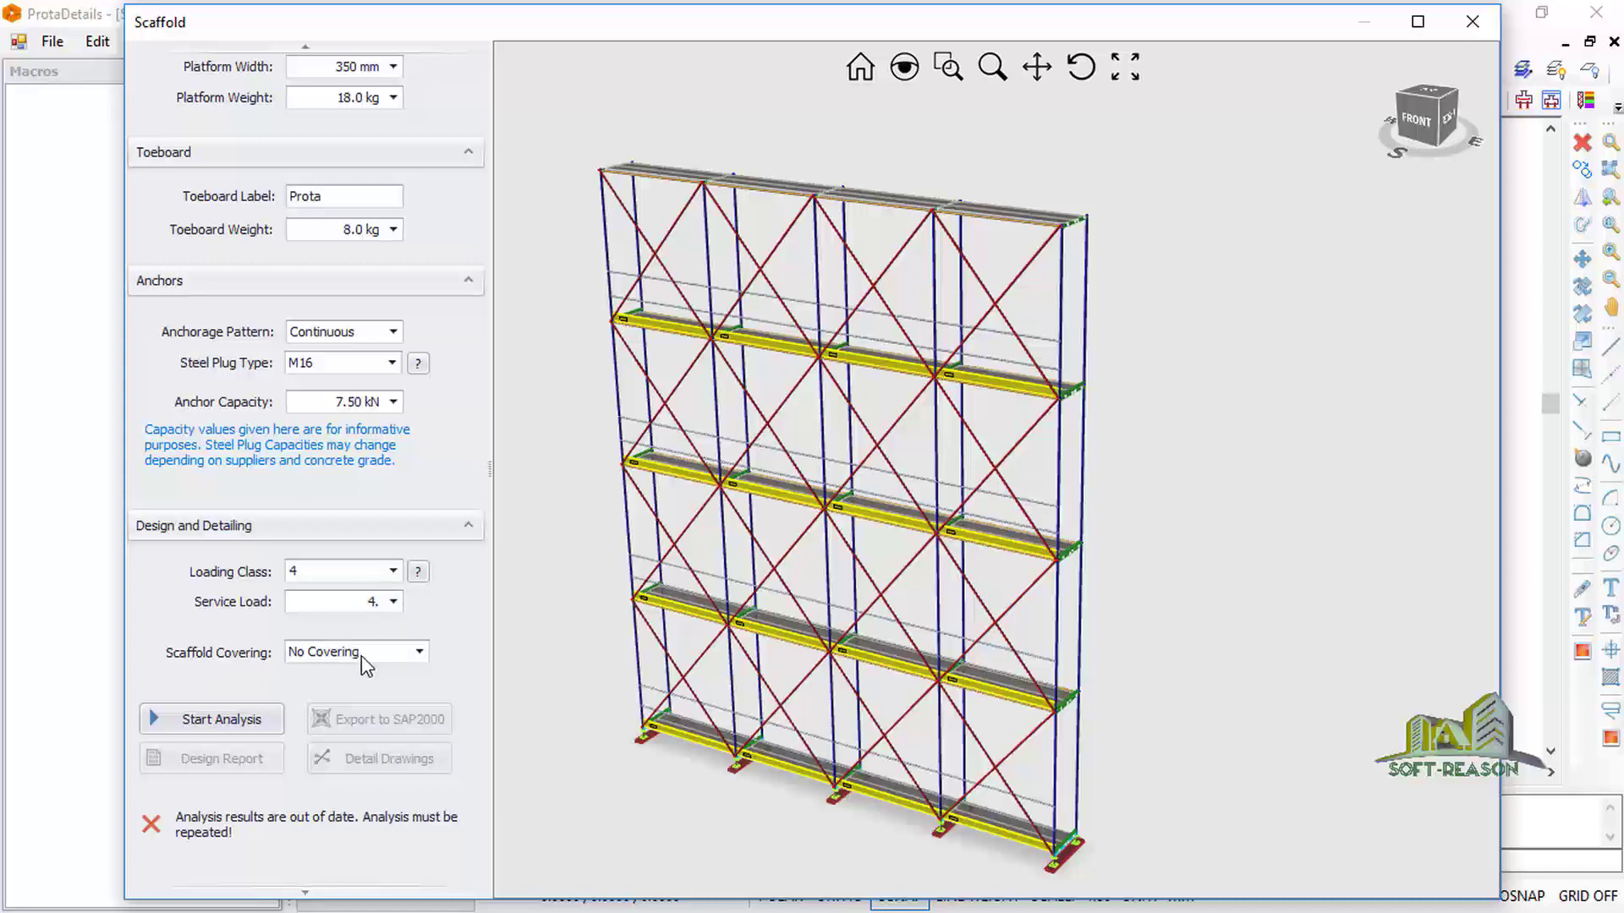
pyautogui.click(362, 656)
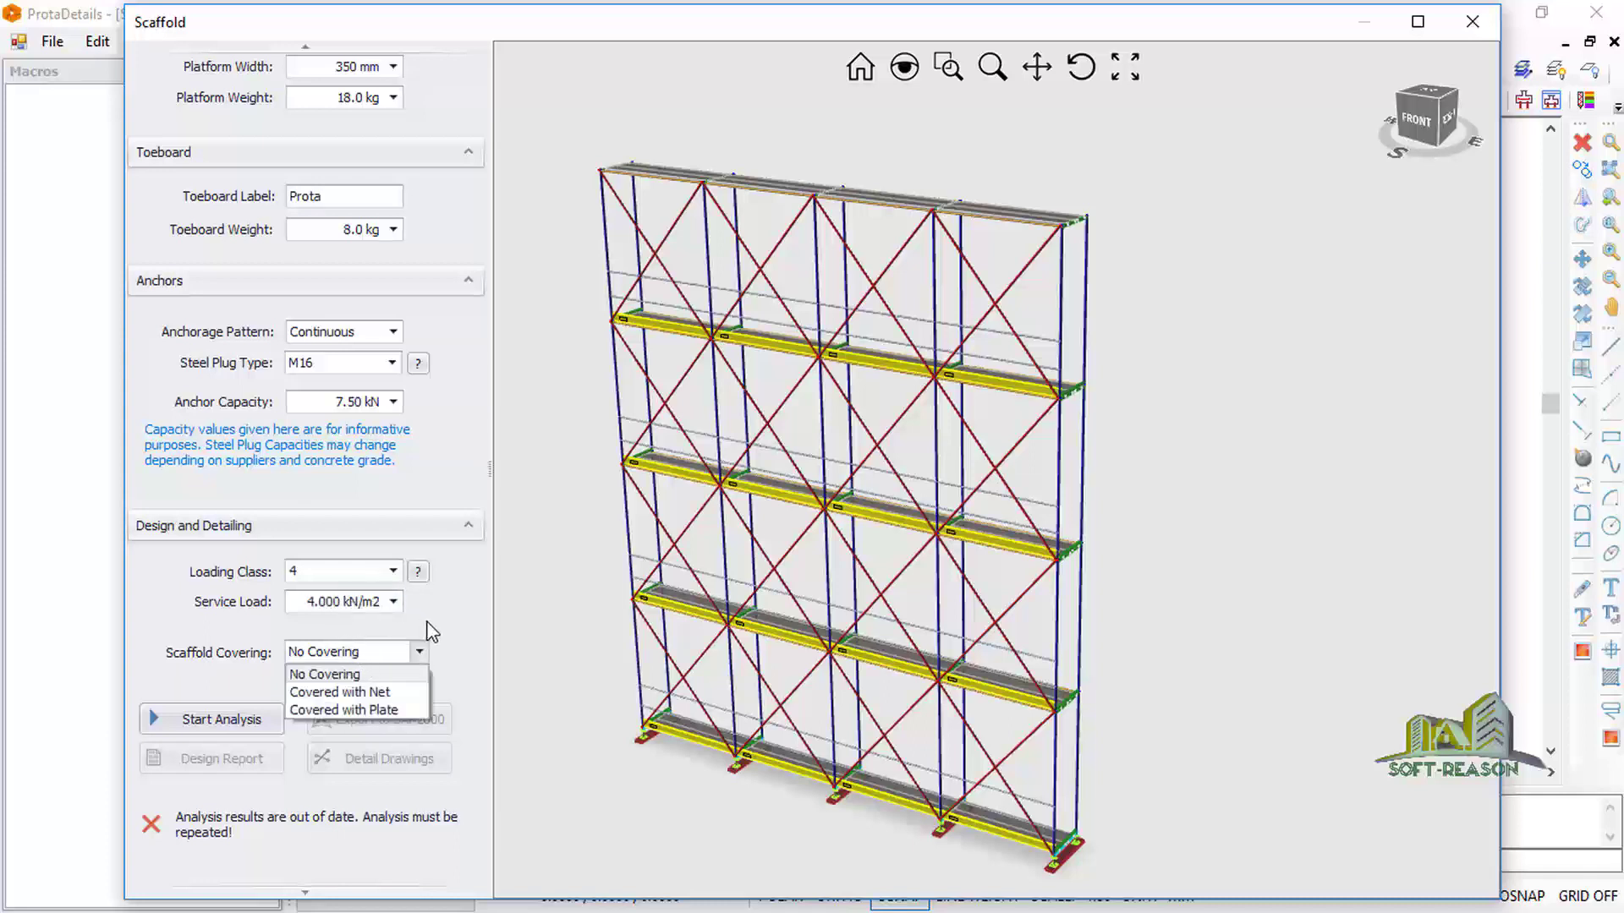
pyautogui.click(379, 674)
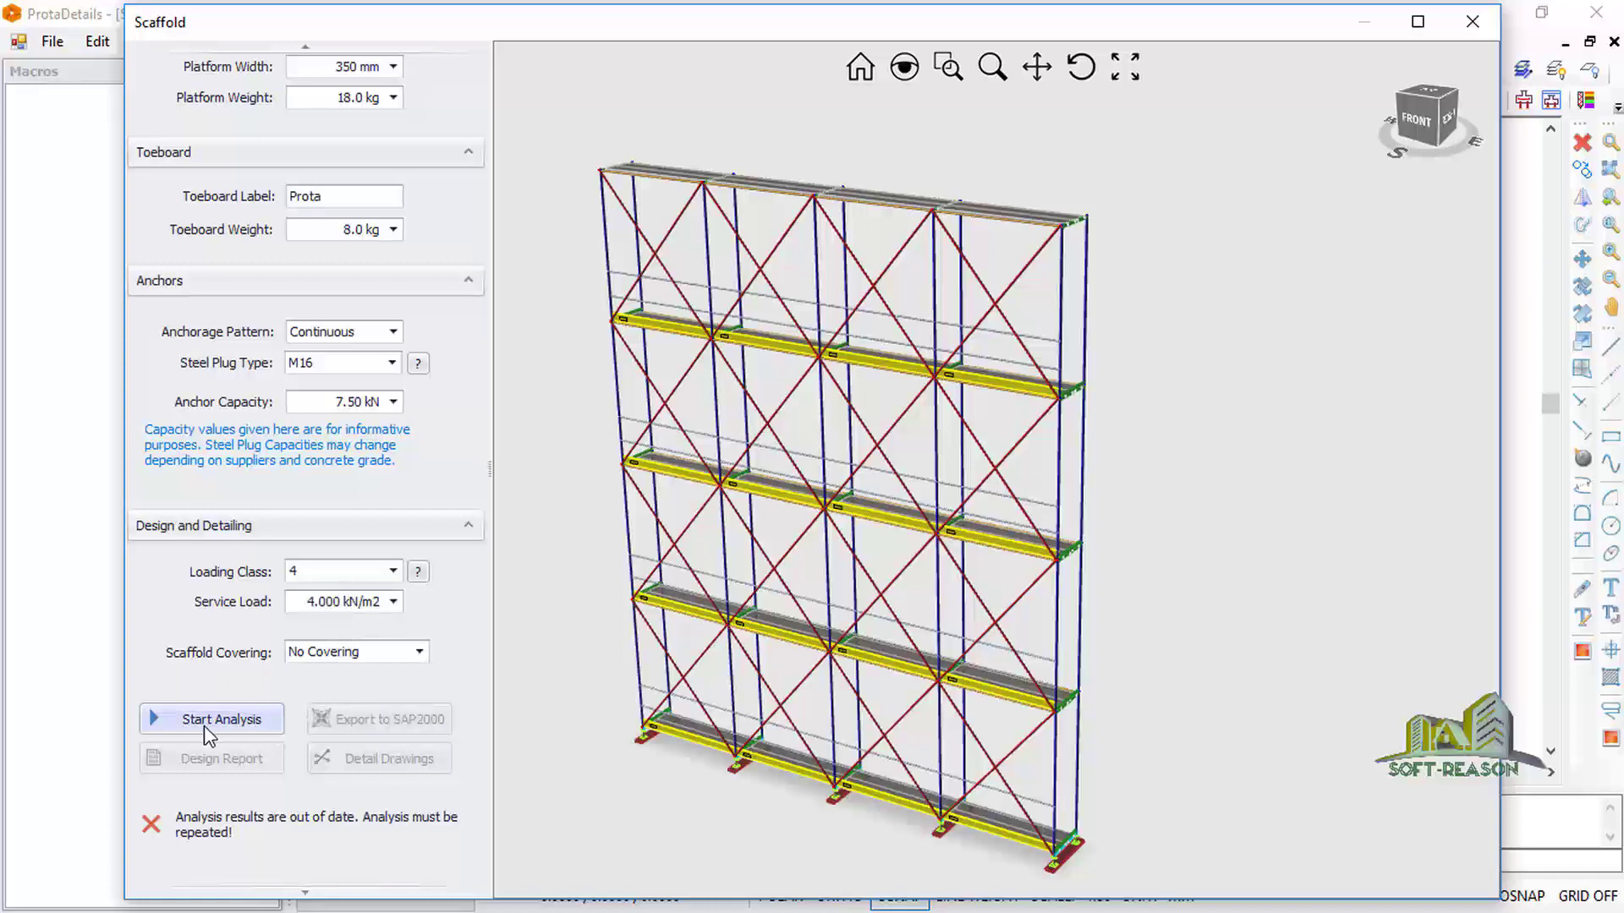
# Run the scaffold analysis and open the design report, viewing the scaffold's 3D picture on its first page
pyautogui.click(205, 725)
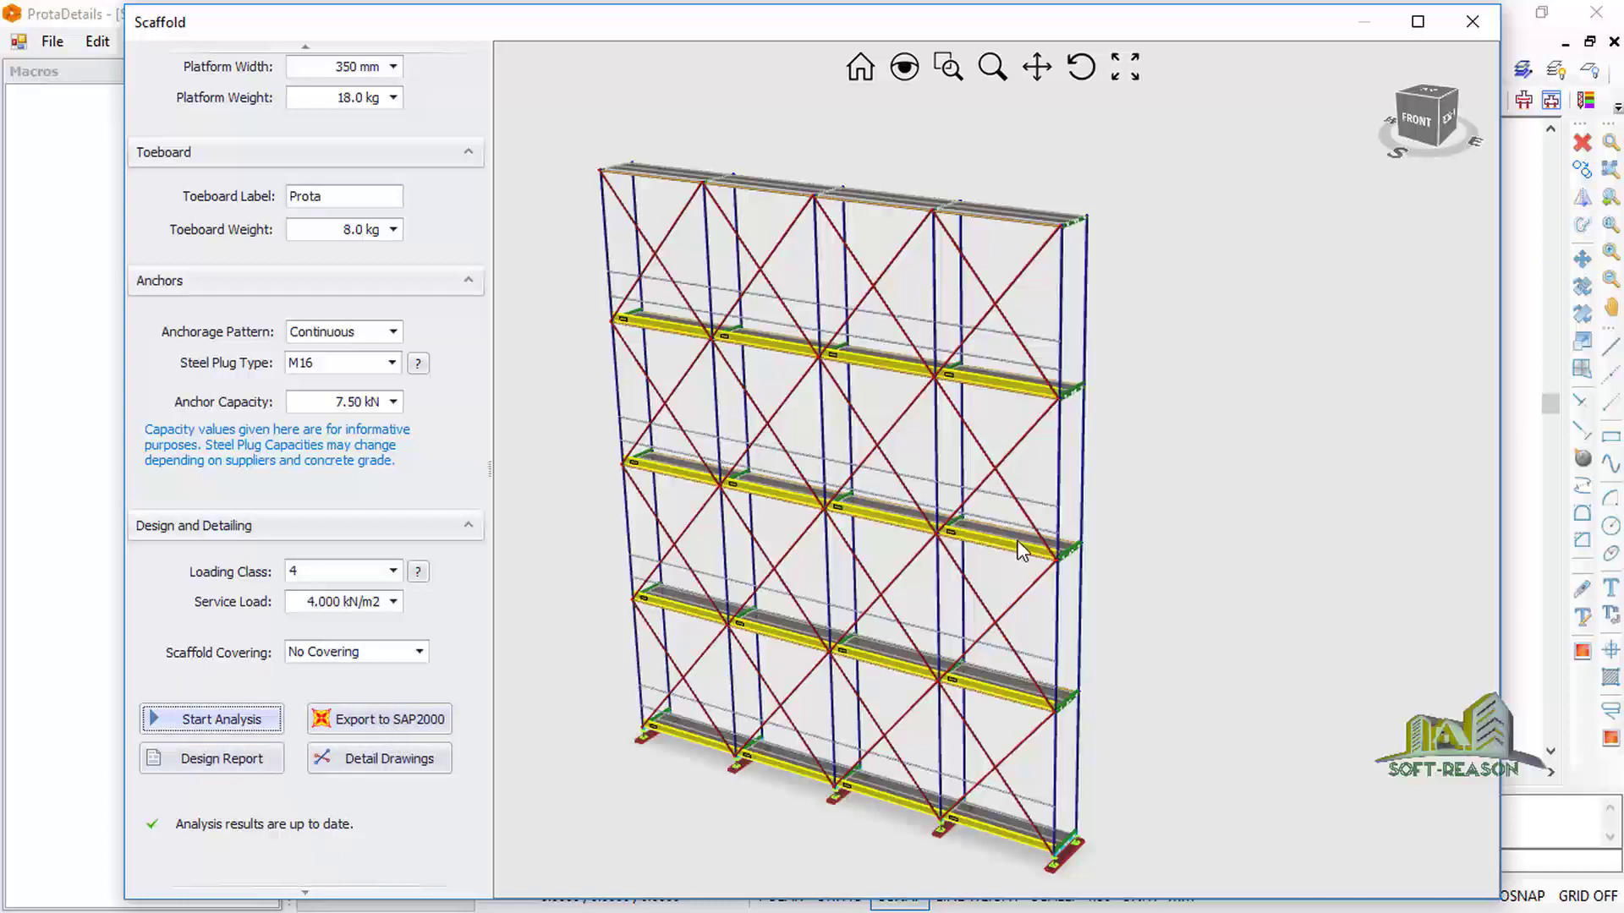
pyautogui.click(157, 759)
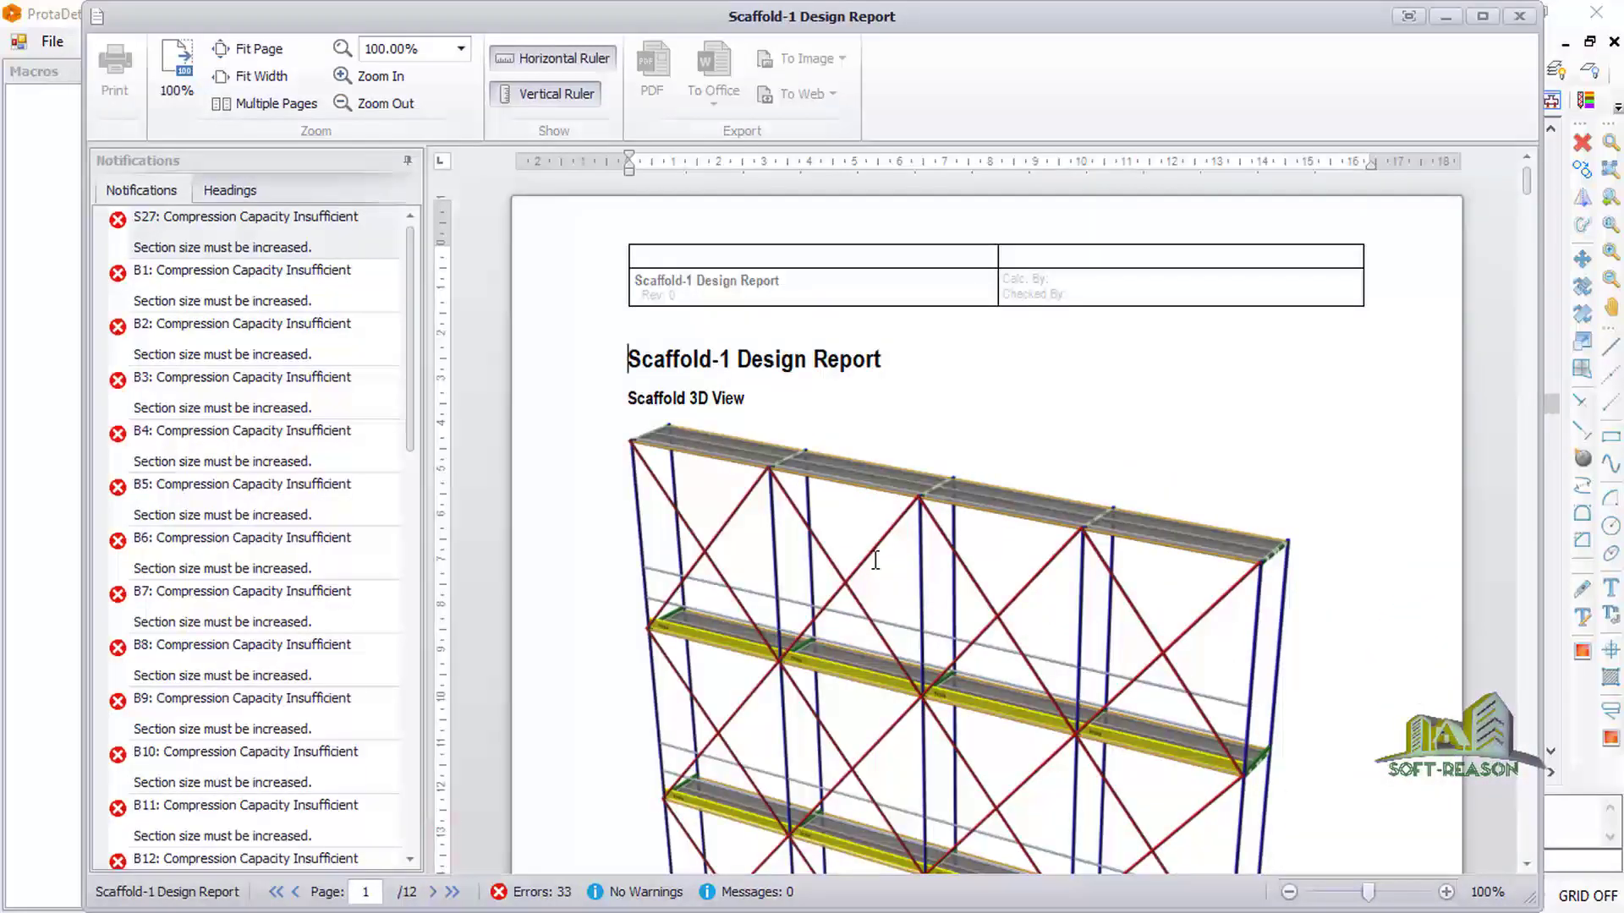
pyautogui.scroll(-5, 880, 539)
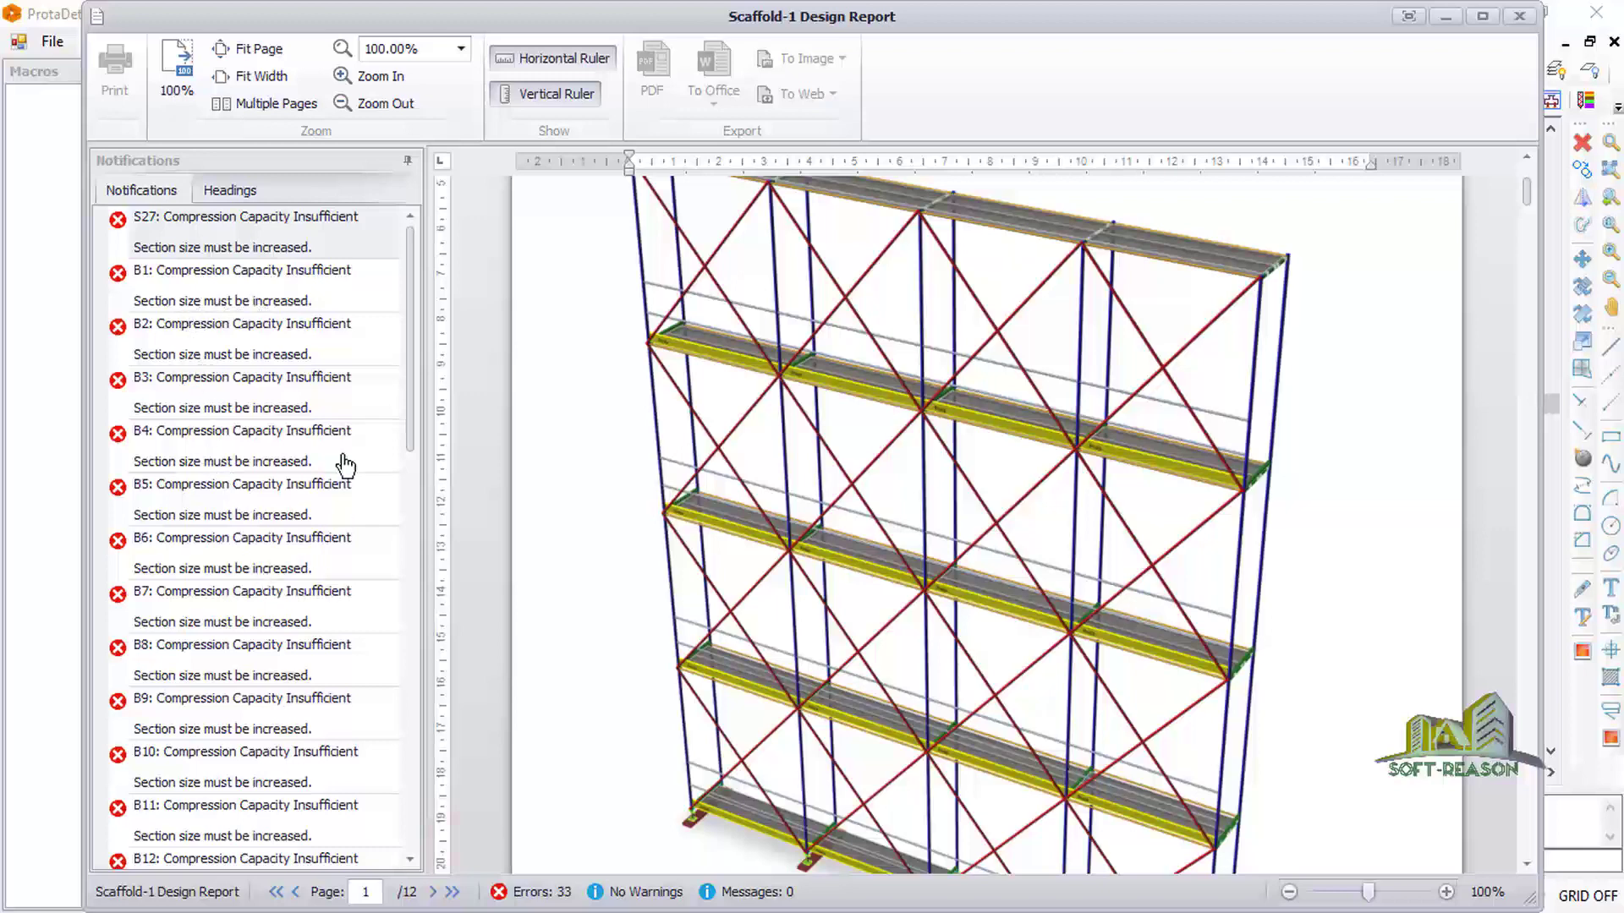
# Read through the report's whole list of error notifications for the standards and braces
pyautogui.moveTo(414, 341); pyautogui.dragTo(415, 386)
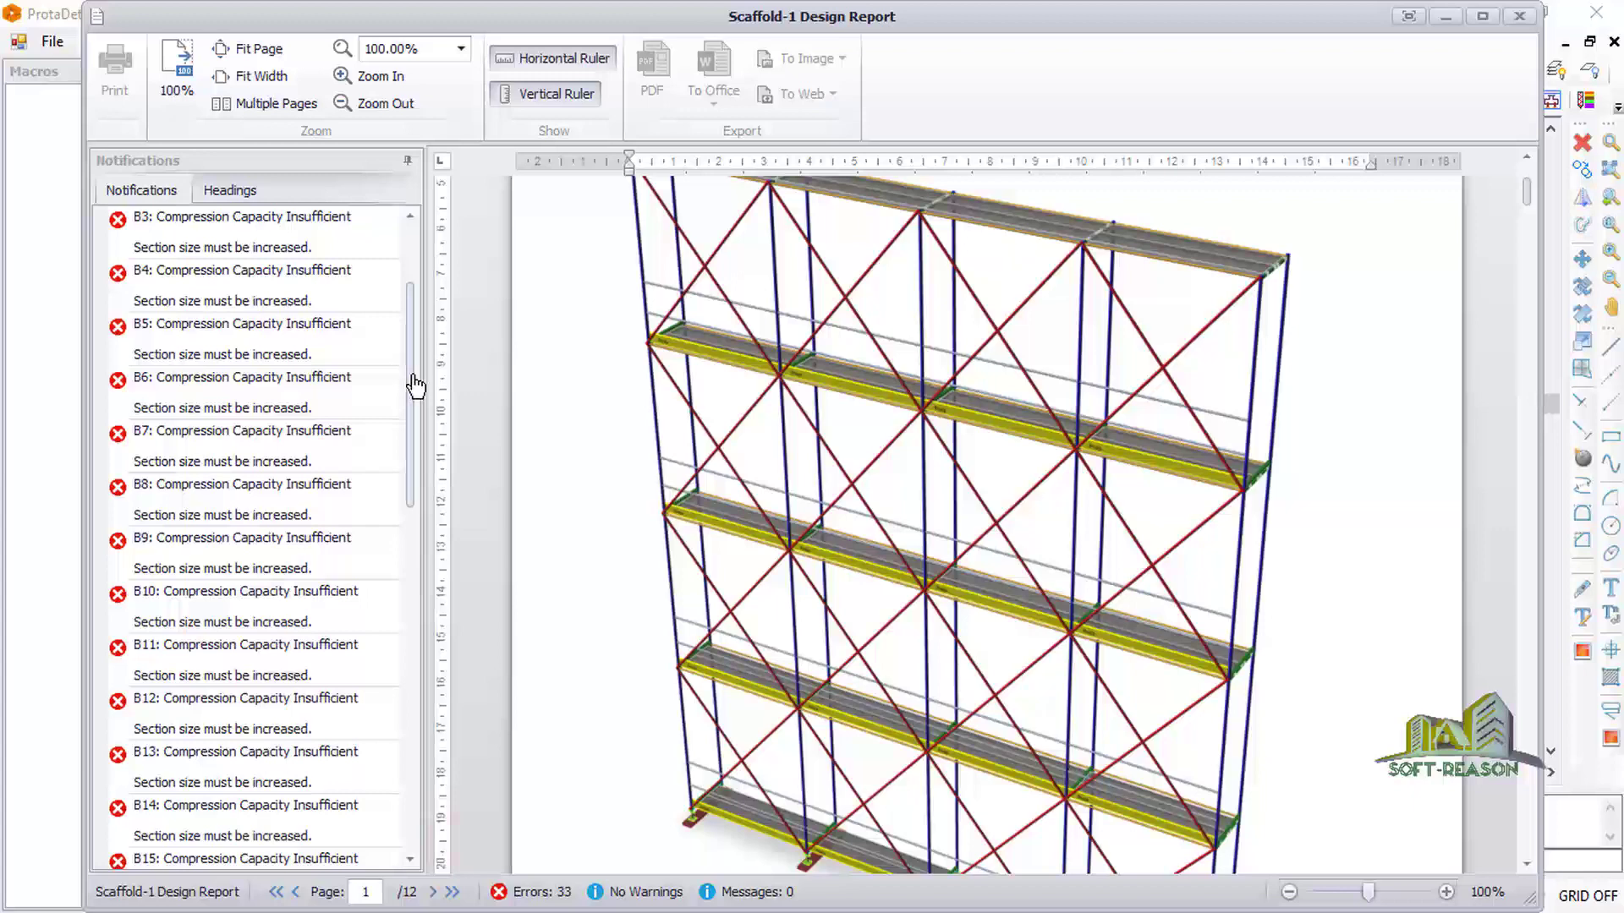
pyautogui.moveTo(415, 386); pyautogui.dragTo(412, 776)
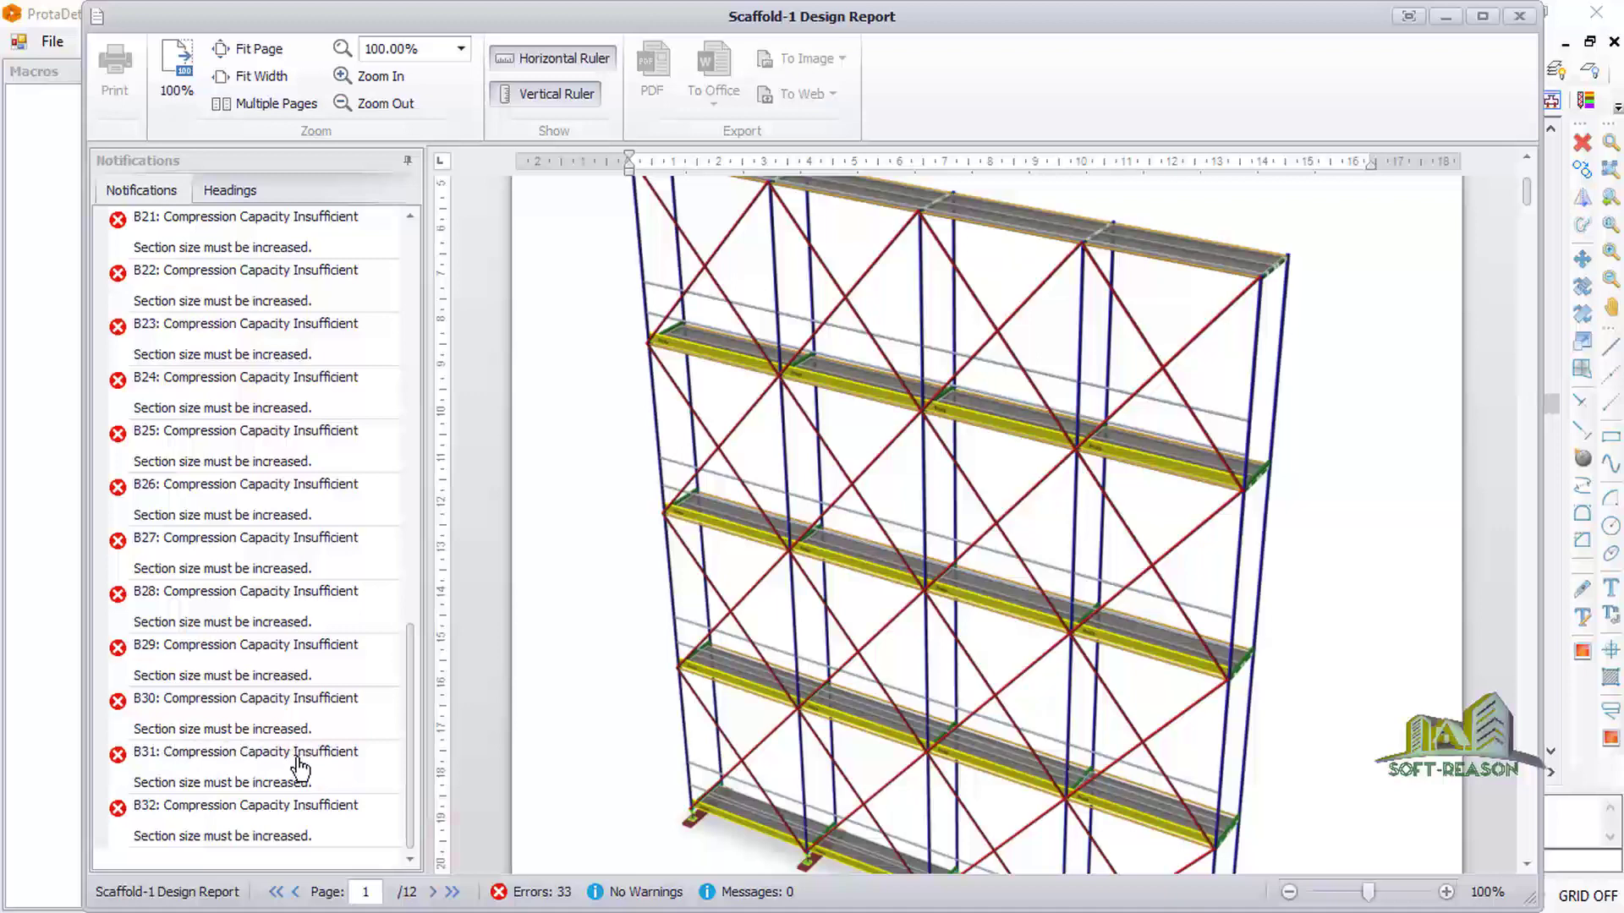
pyautogui.moveTo(411, 802); pyautogui.dragTo(446, 409)
# Examine the report's dimensions and member sections, material and loading data, wind loads and load combinations
pyautogui.scroll(-10, 1029, 677)
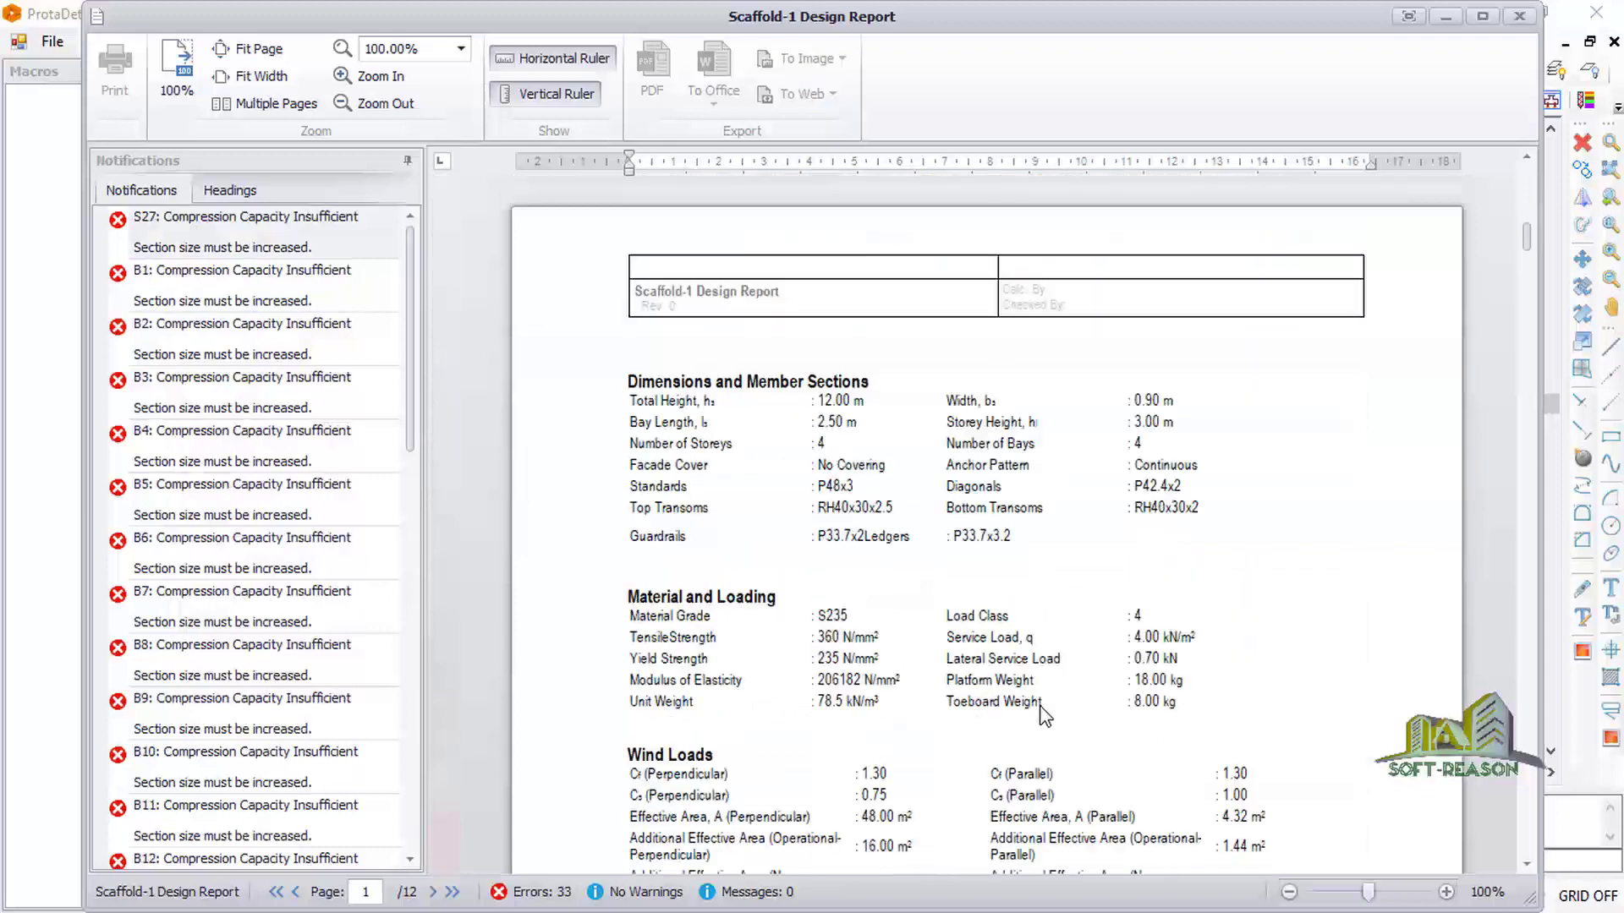
pyautogui.scroll(-5, 1045, 714)
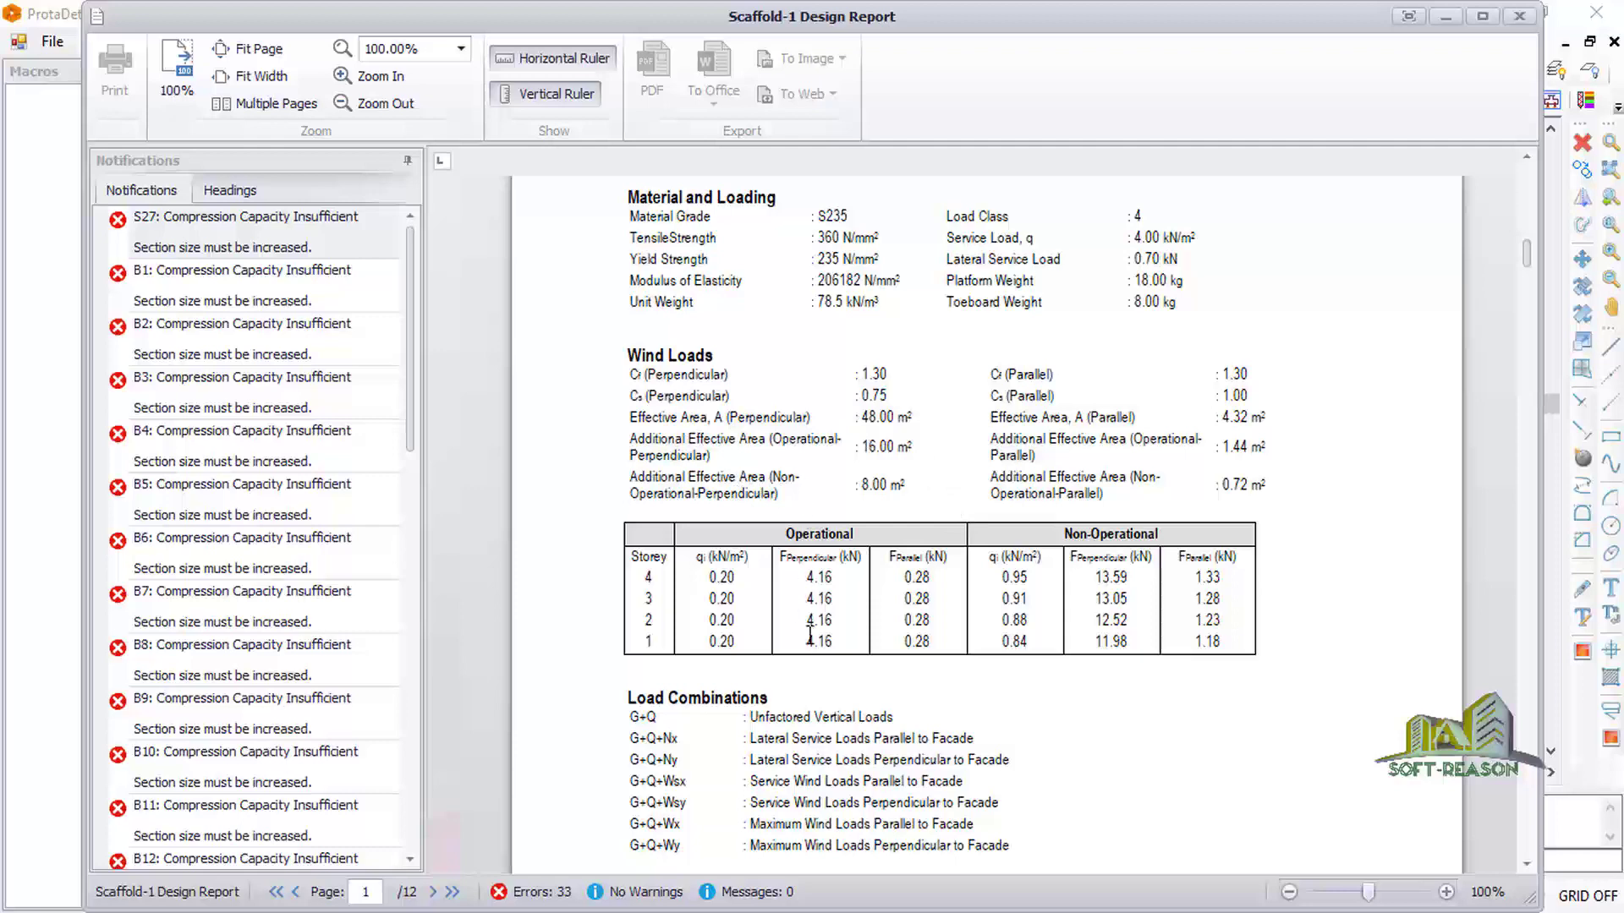
pyautogui.scroll(-5, 810, 634)
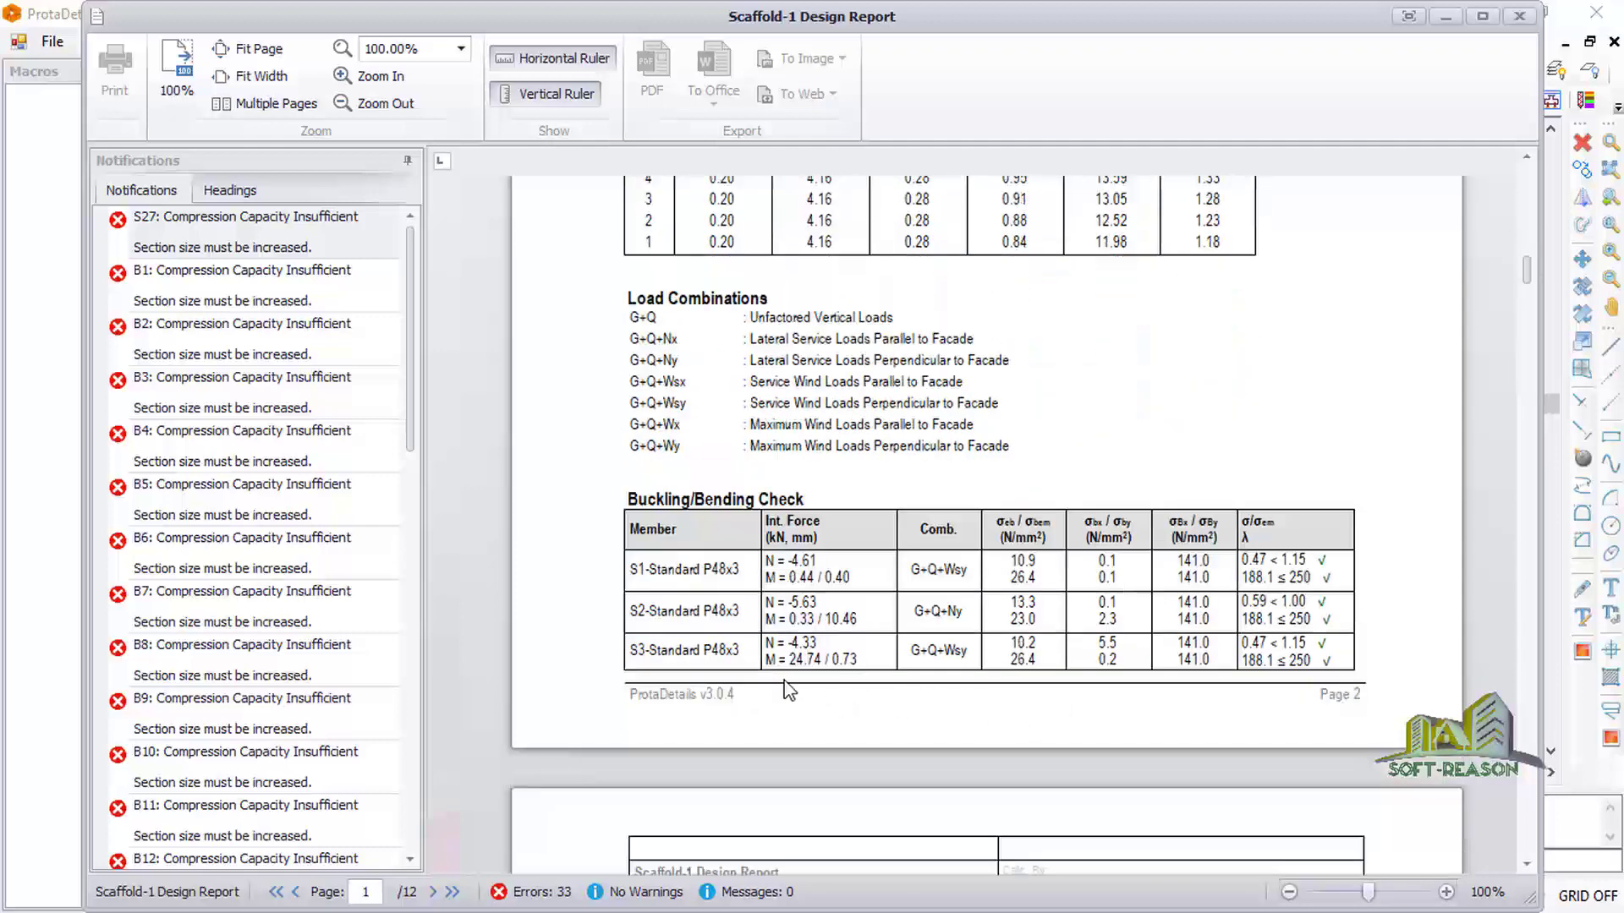
pyautogui.scroll(-5, 940, 671)
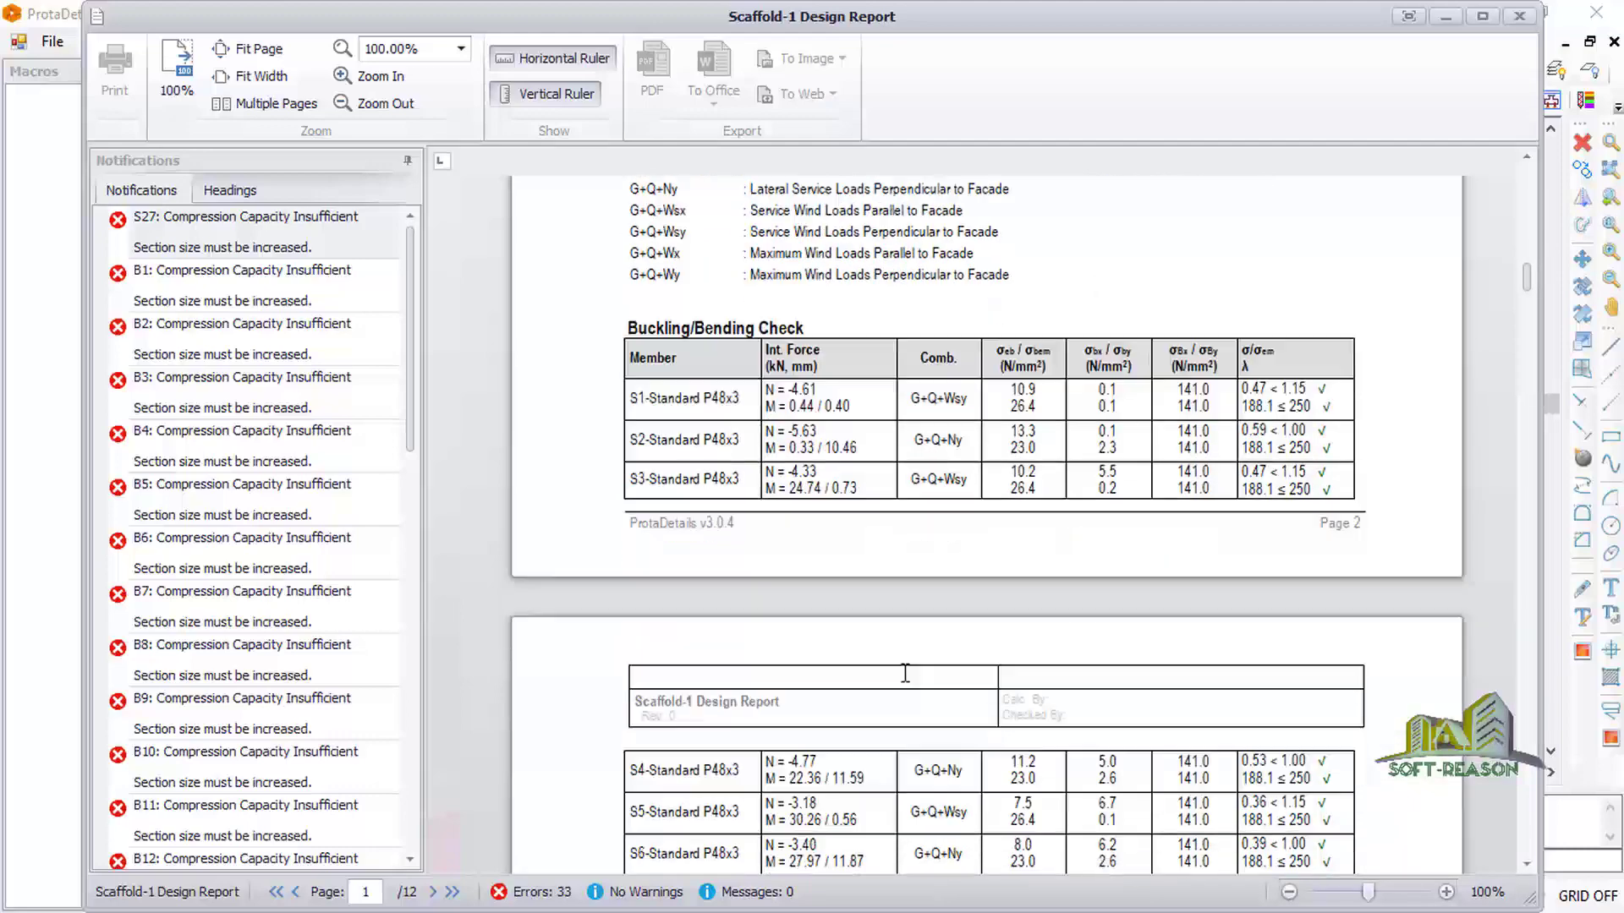
# Examine the buckling and bending check results for the standards, braces and guardrails in the design report
pyautogui.scroll(-10, 906, 705)
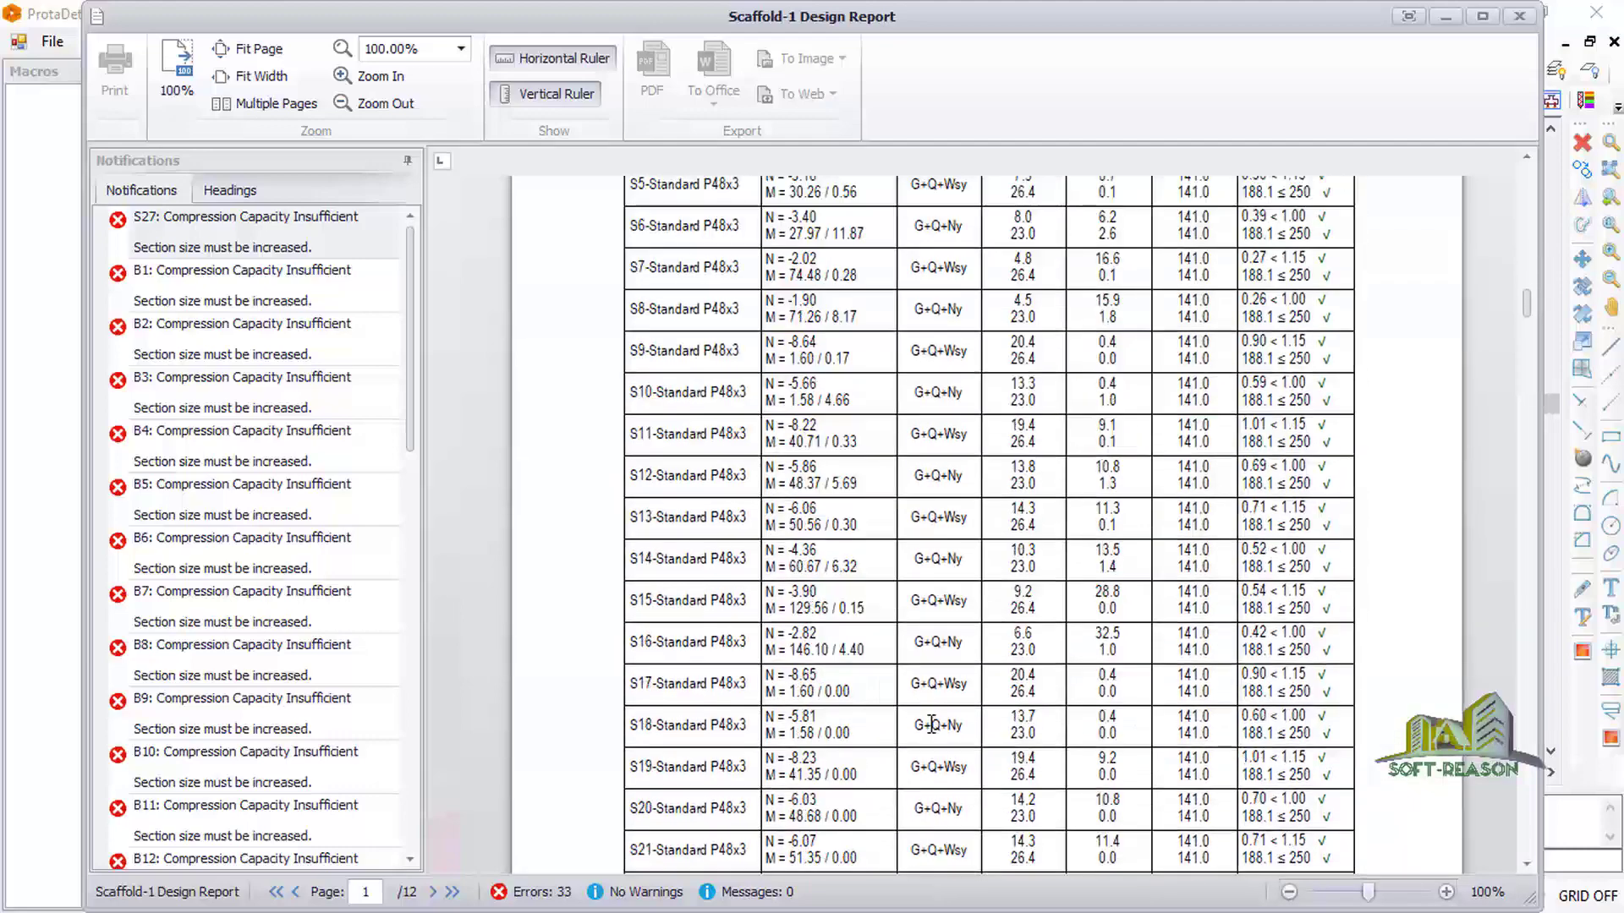
pyautogui.scroll(-10, 931, 756)
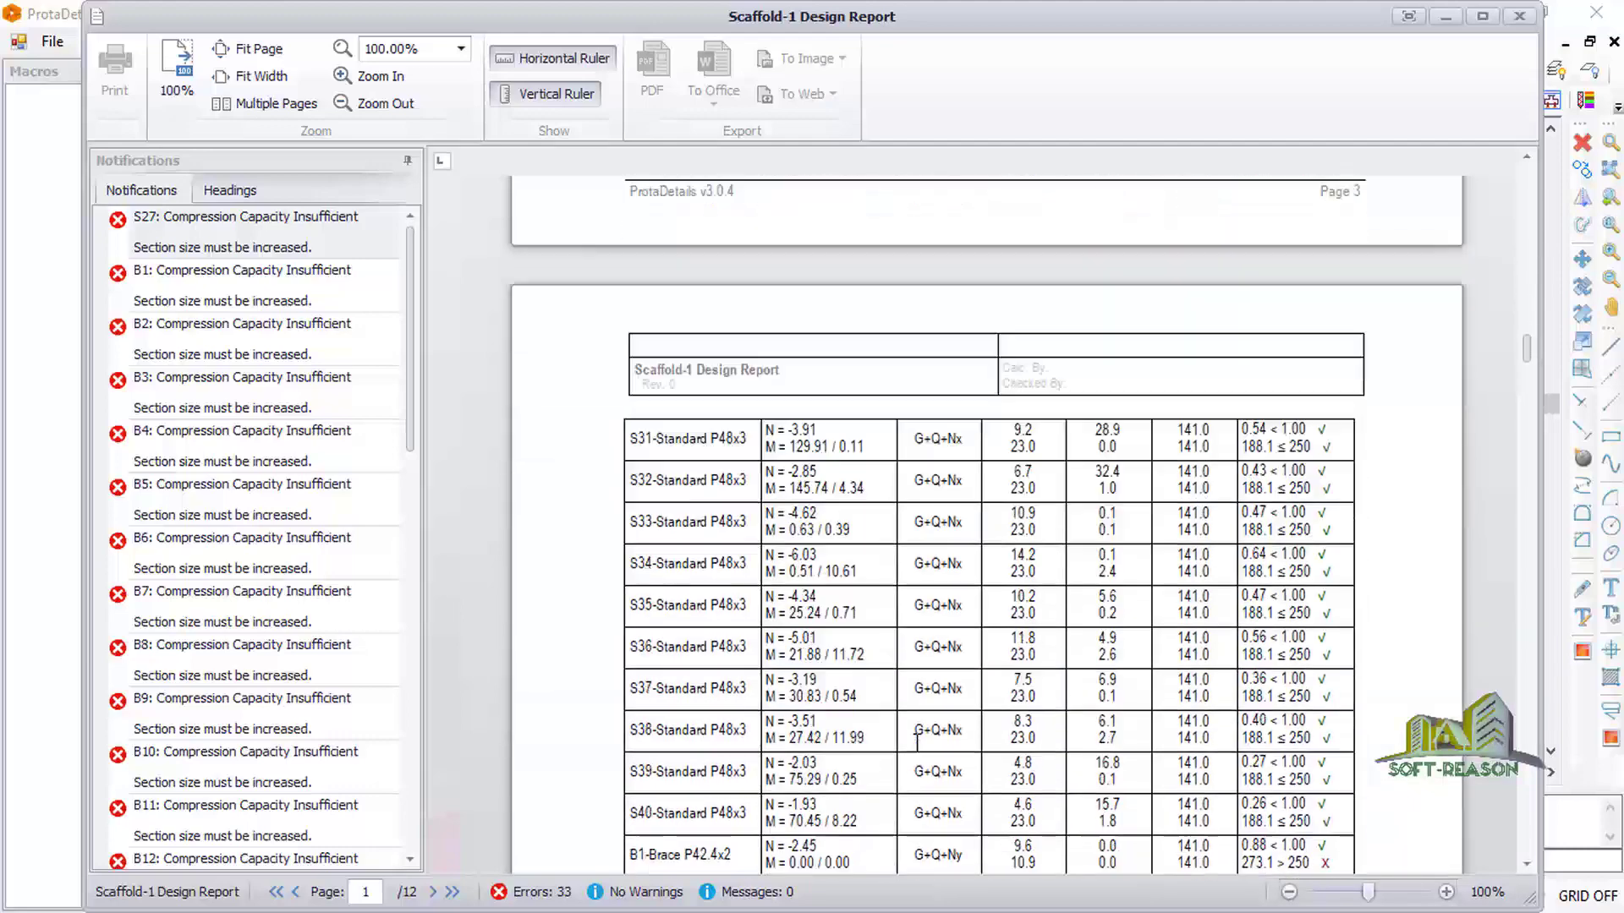
pyautogui.scroll(-10, 896, 727)
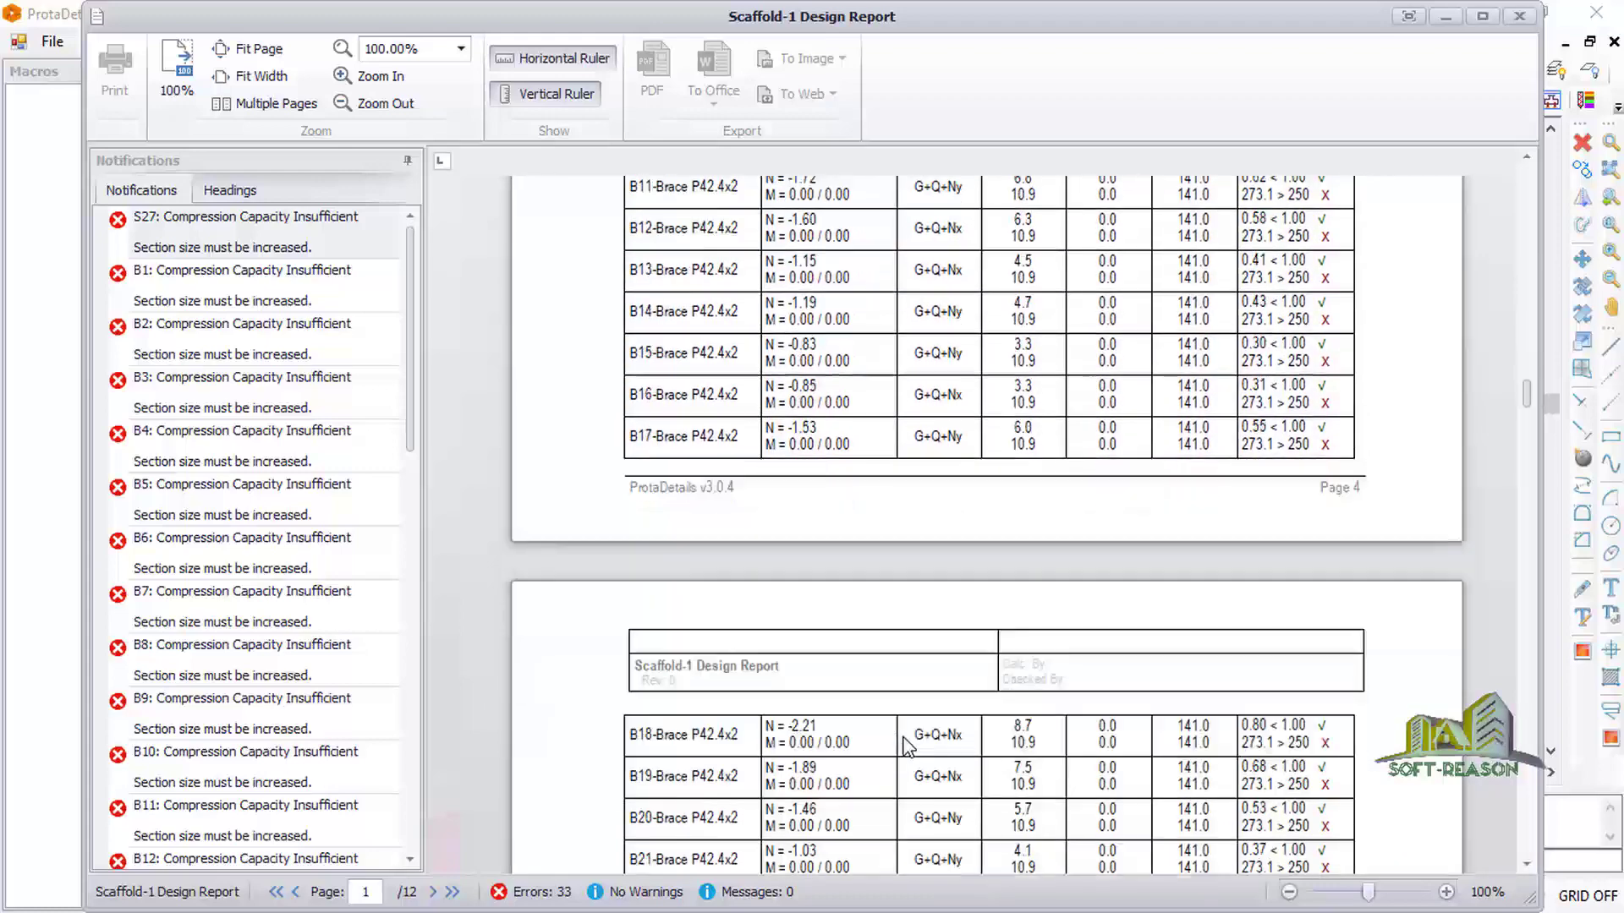
pyautogui.scroll(-3, 915, 747)
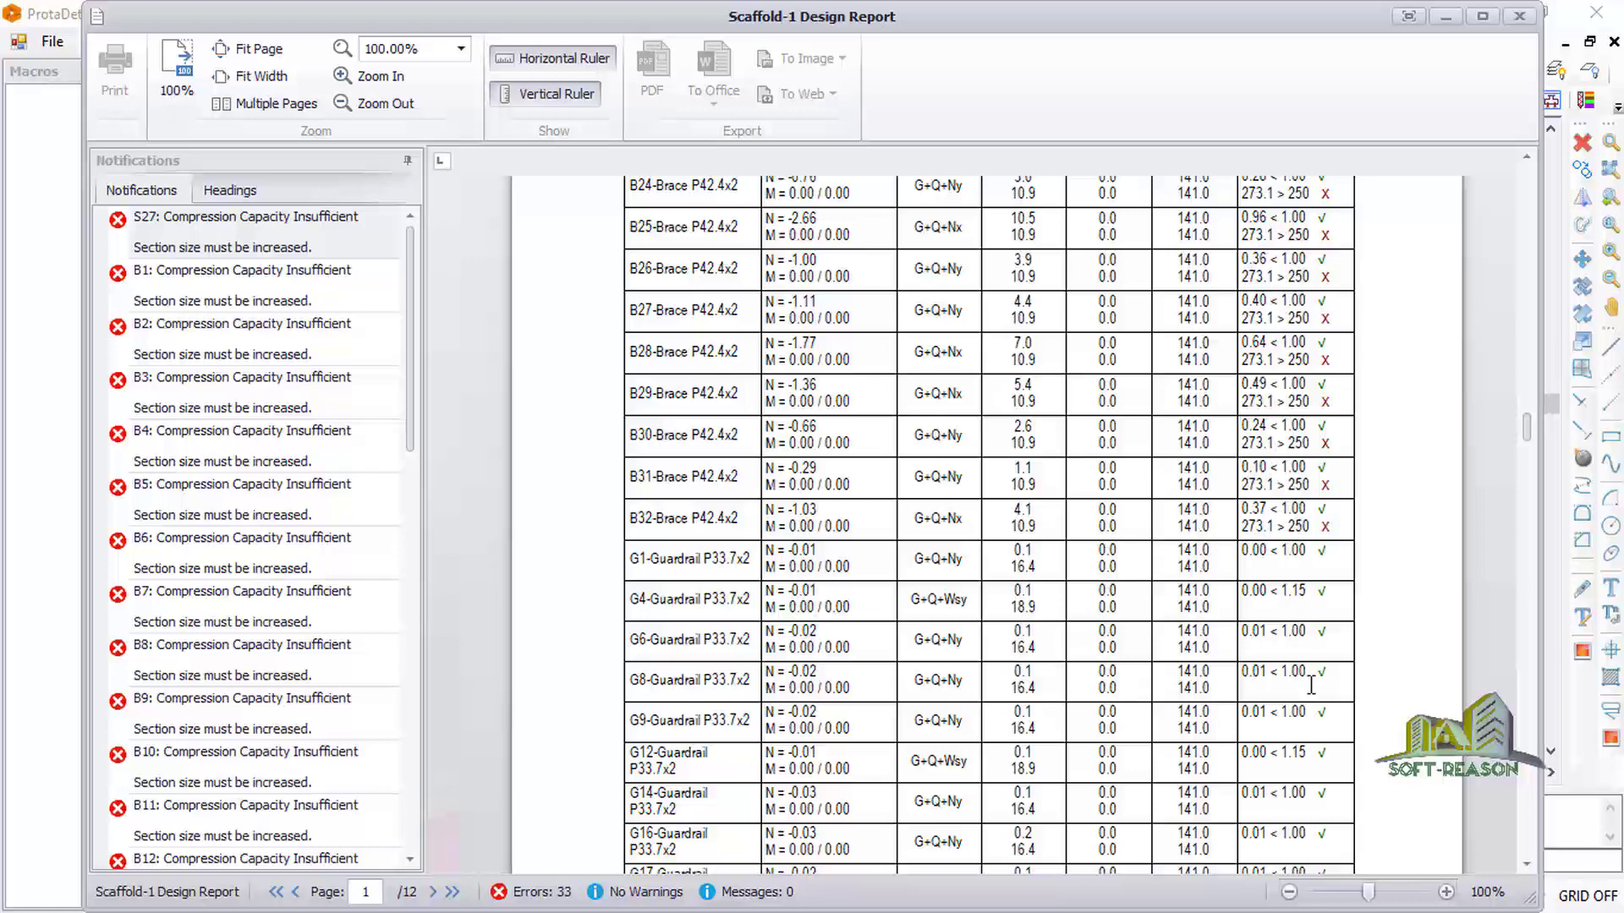
pyautogui.scroll(-8, 1201, 677)
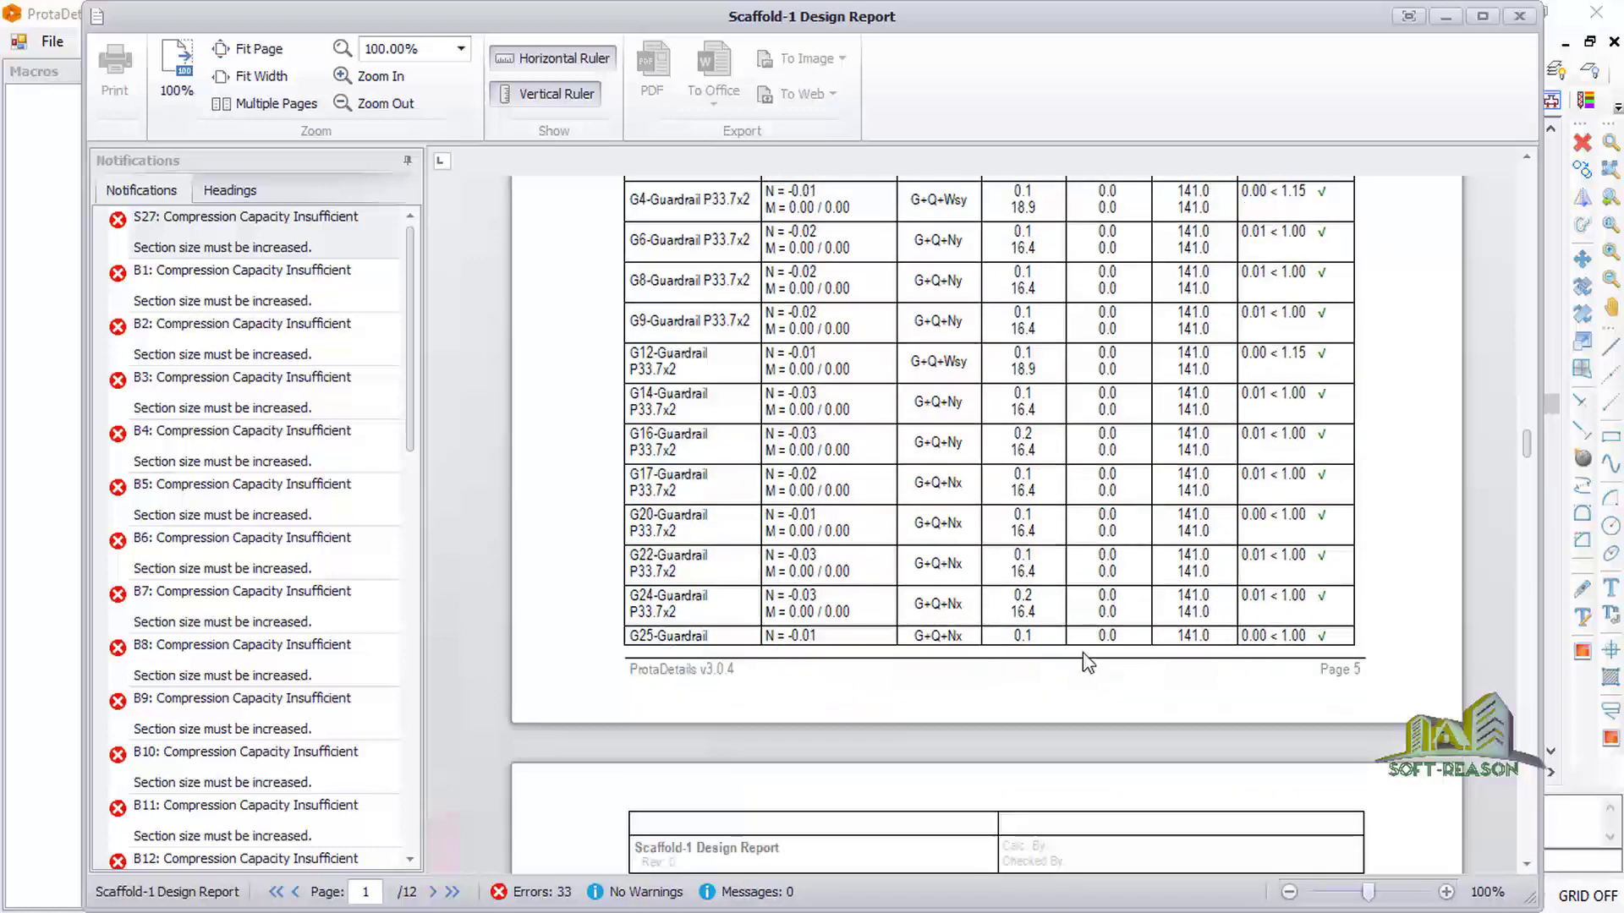
pyautogui.scroll(-8, 998, 676)
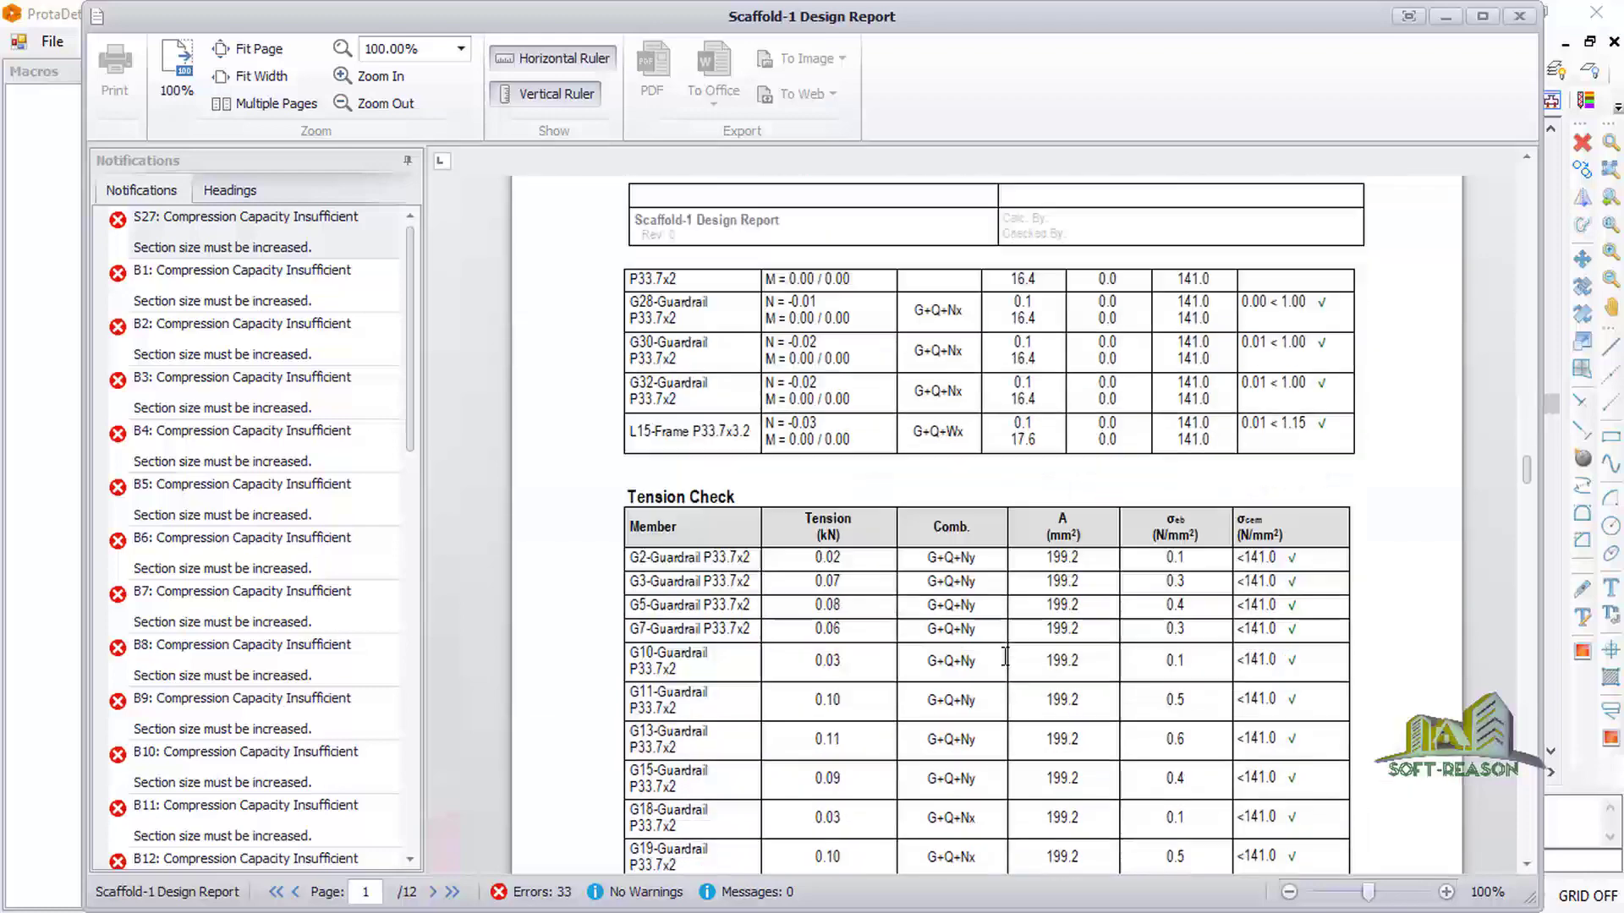
# Examine the tension check, the bending check and the remaining member check tables, and close the design report
pyautogui.scroll(-8, 1021, 645)
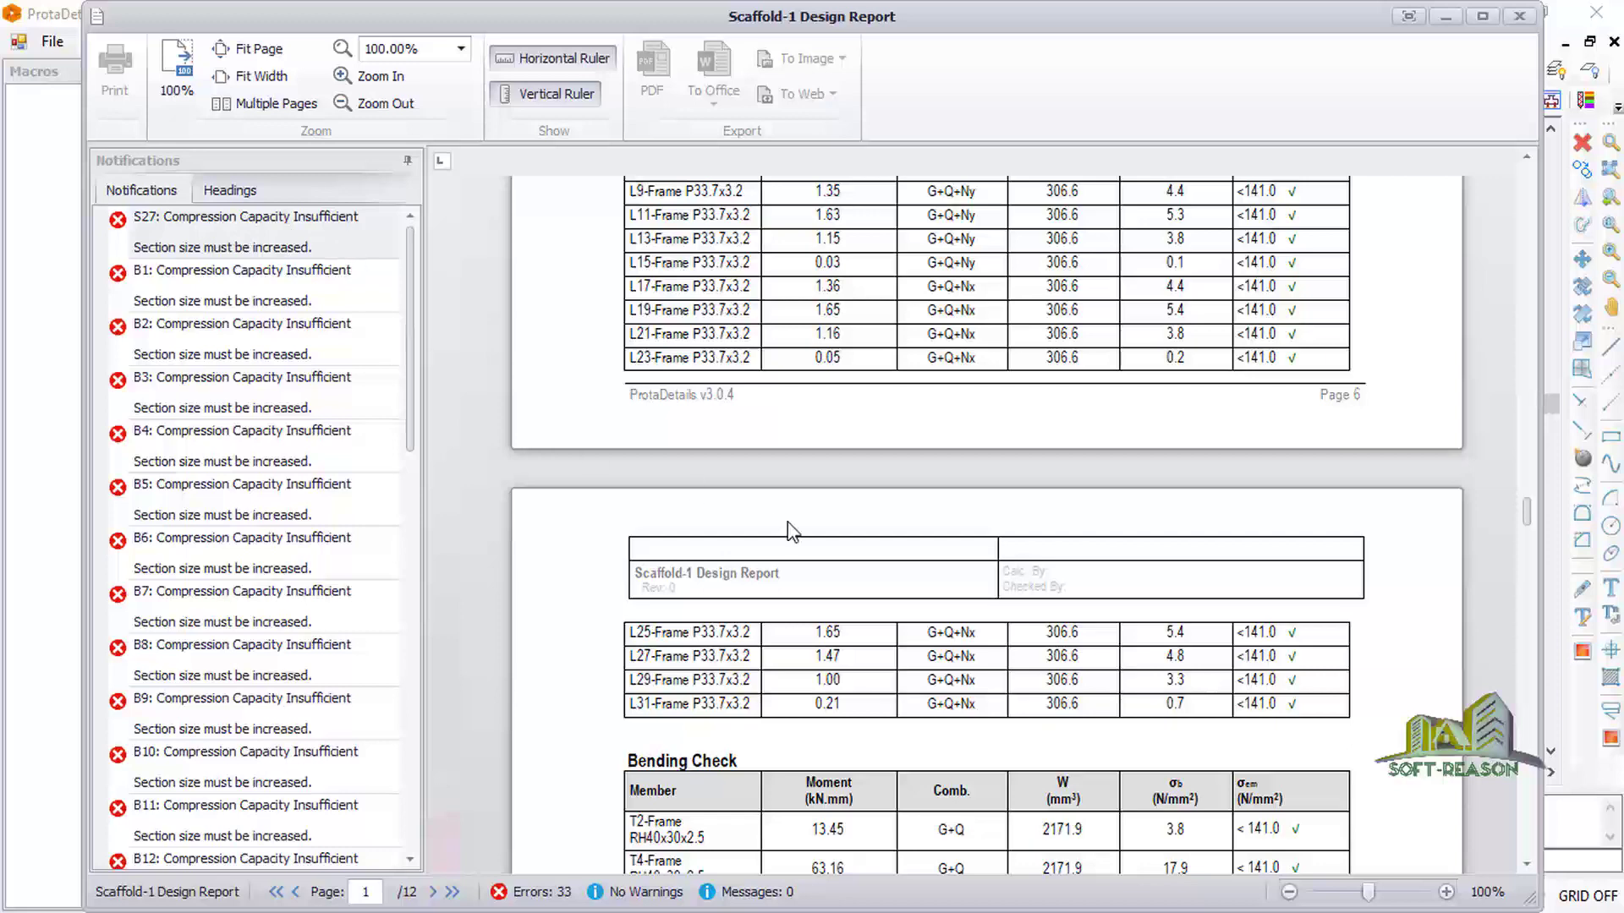
pyautogui.scroll(-10, 949, 538)
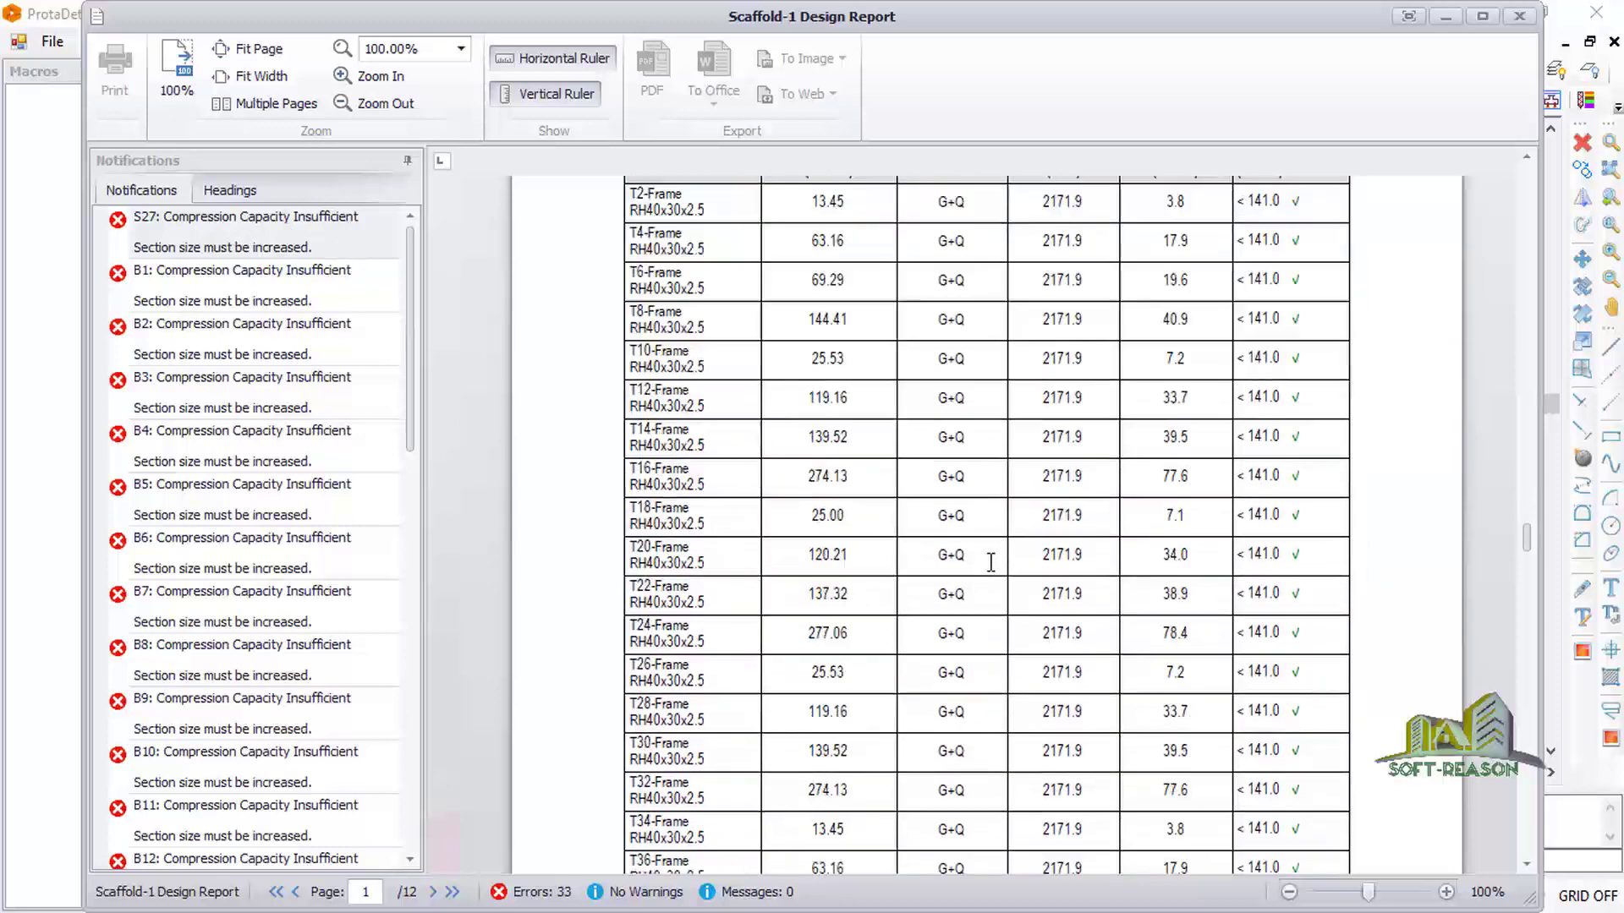
pyautogui.scroll(-12, 972, 609)
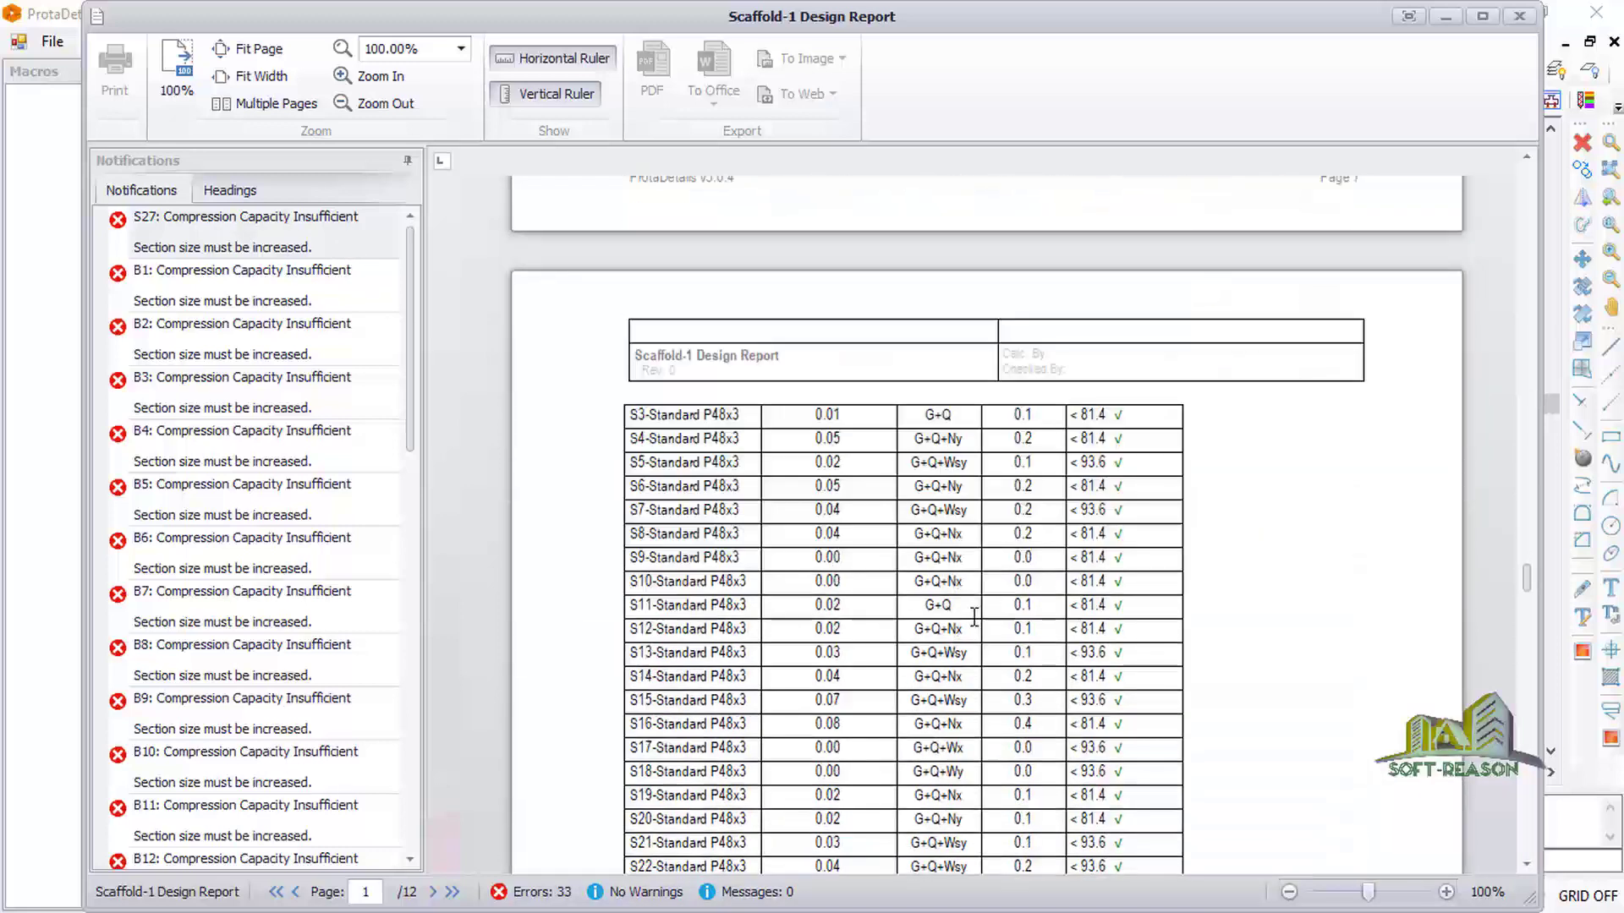
pyautogui.scroll(-7, 949, 604)
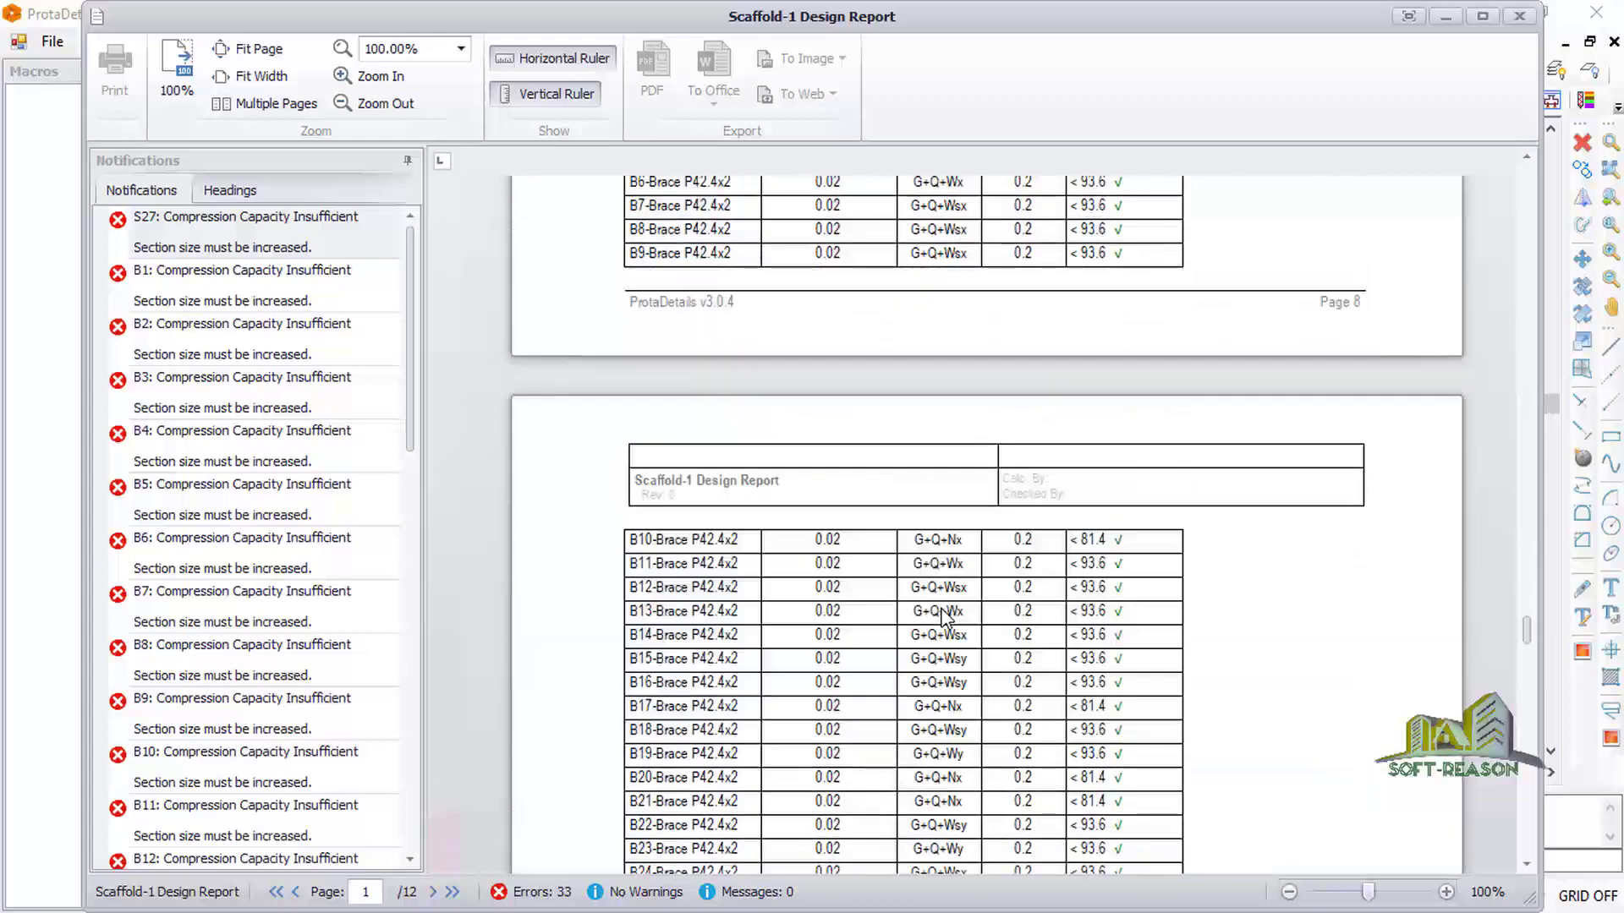
pyautogui.scroll(2, 938, 590)
pyautogui.scroll(8, 939, 590)
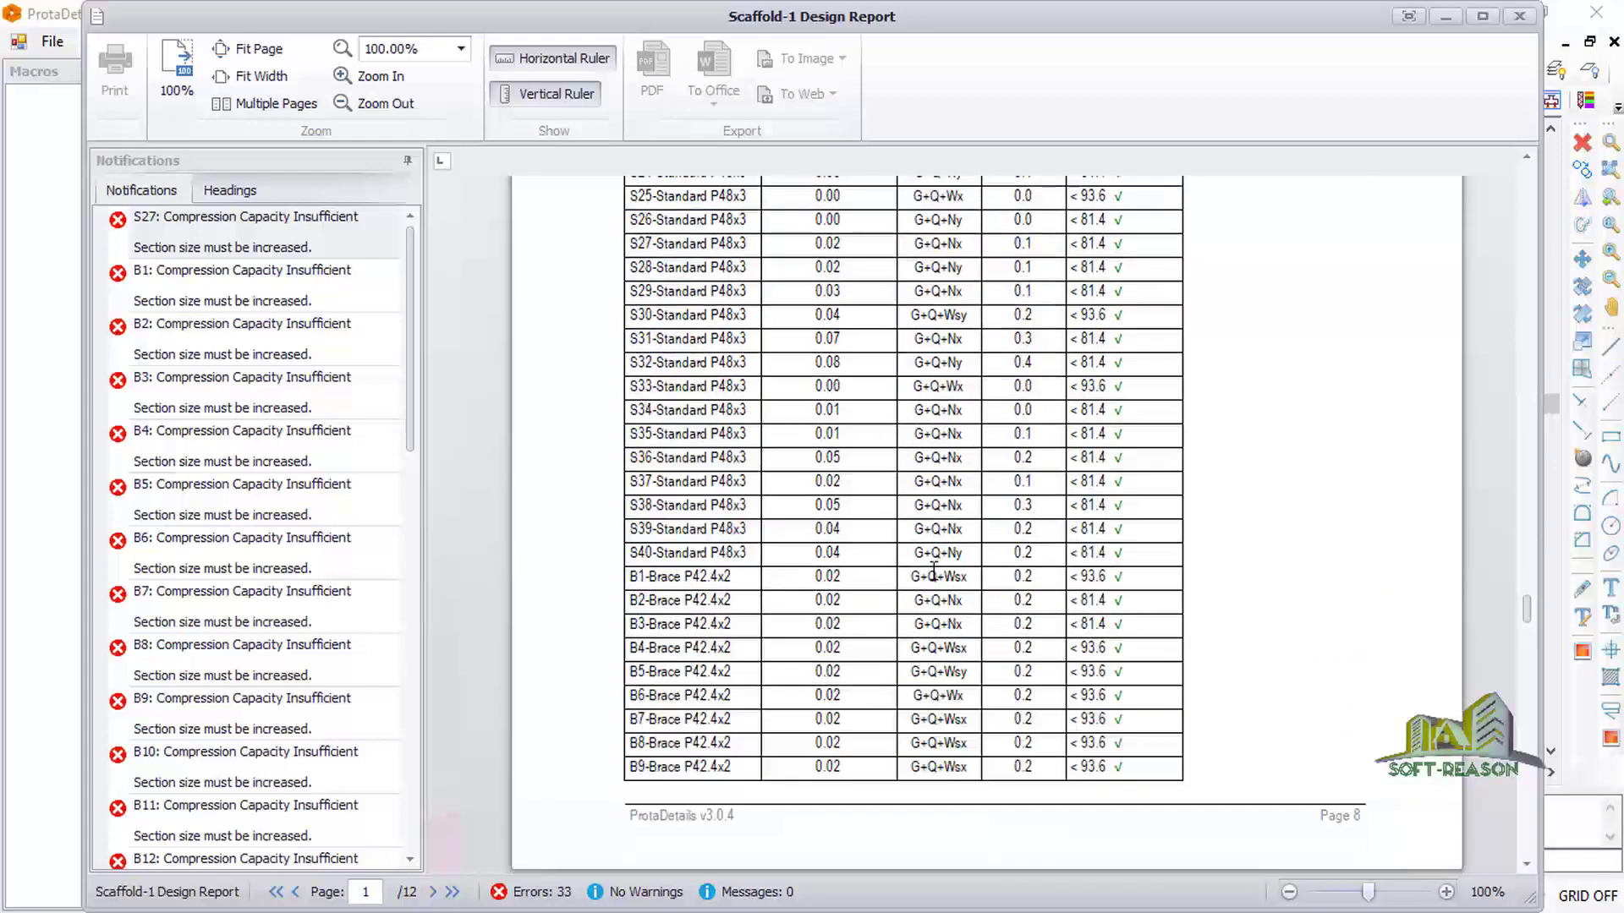
pyautogui.scroll(2, 884, 425)
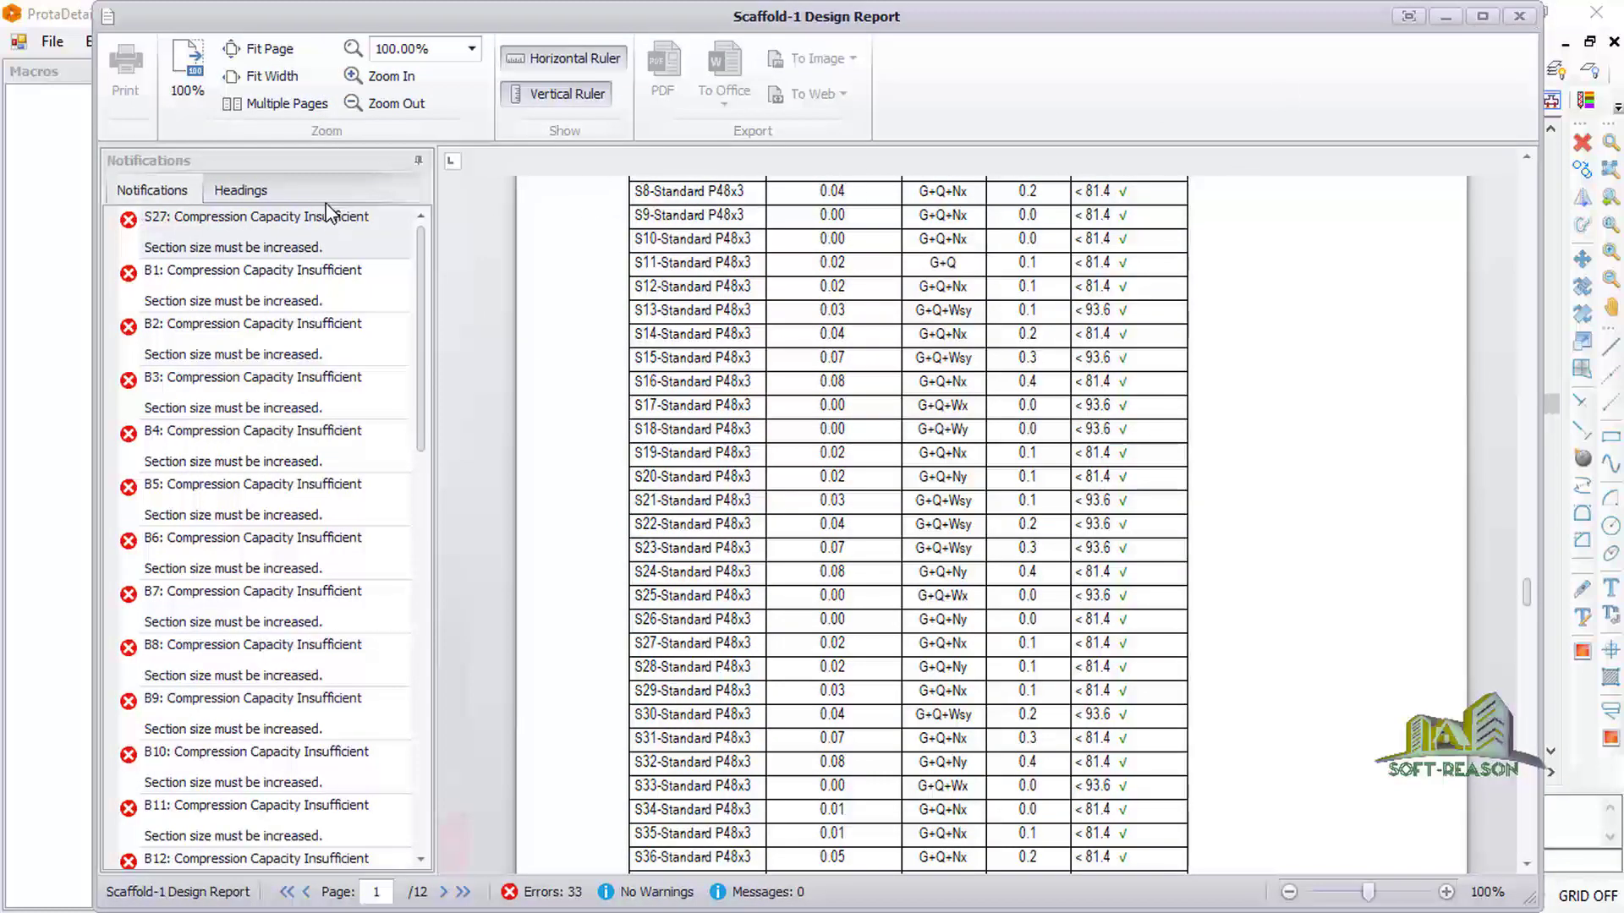
pyautogui.click(1519, 16)
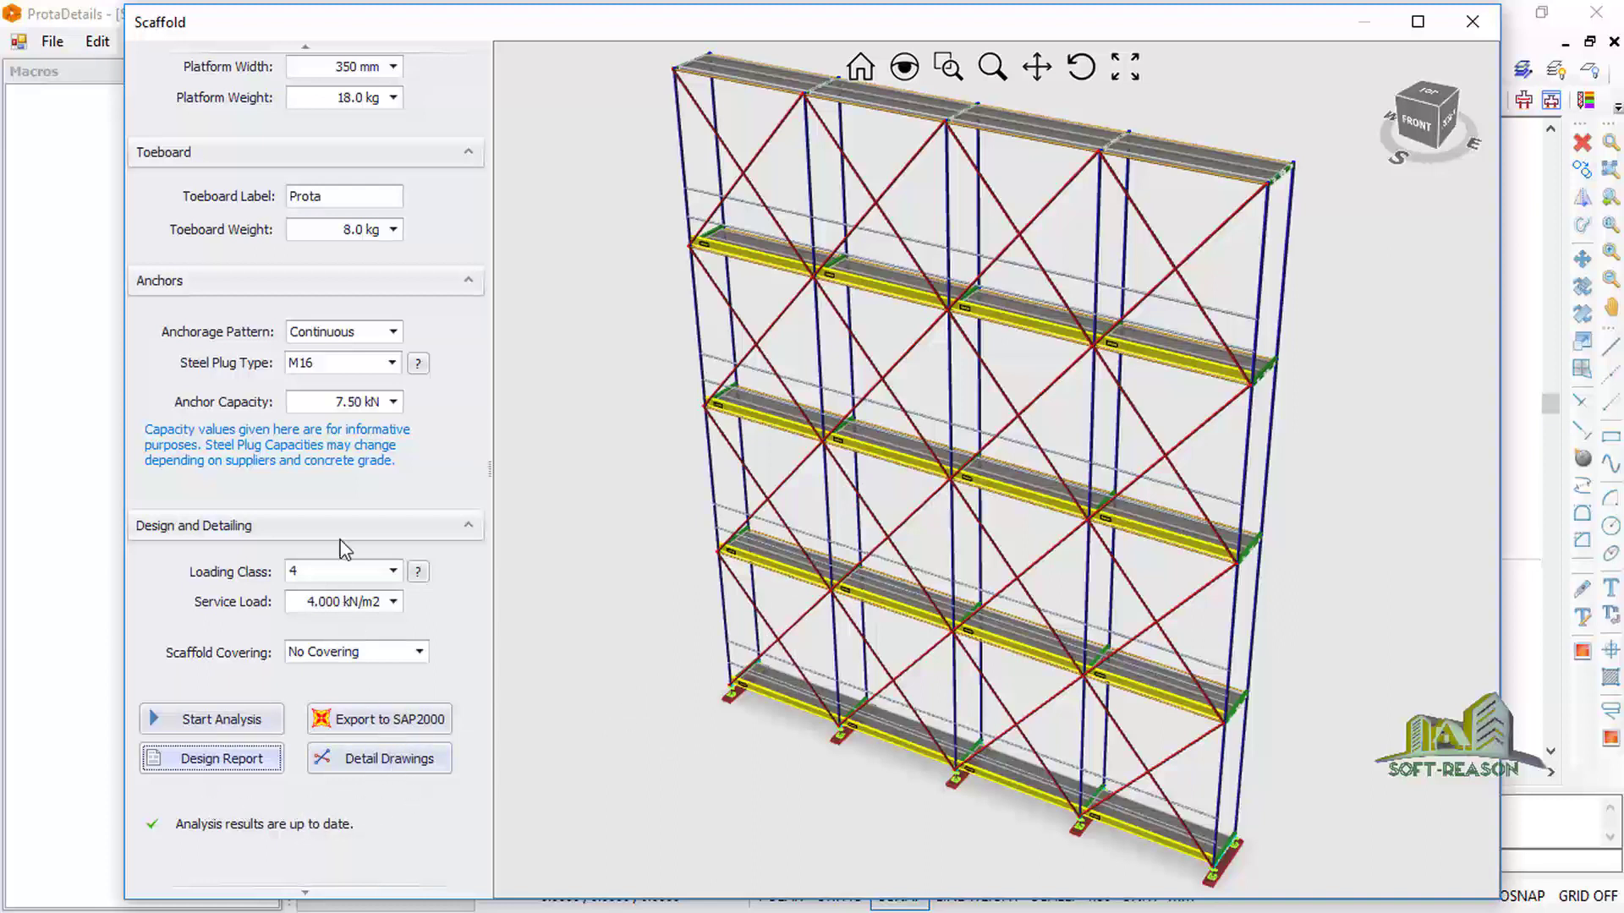
# Look through the available ledger profiles in the scaffold settings, keeping P33.7x3.2
pyautogui.scroll(3, 378, 485)
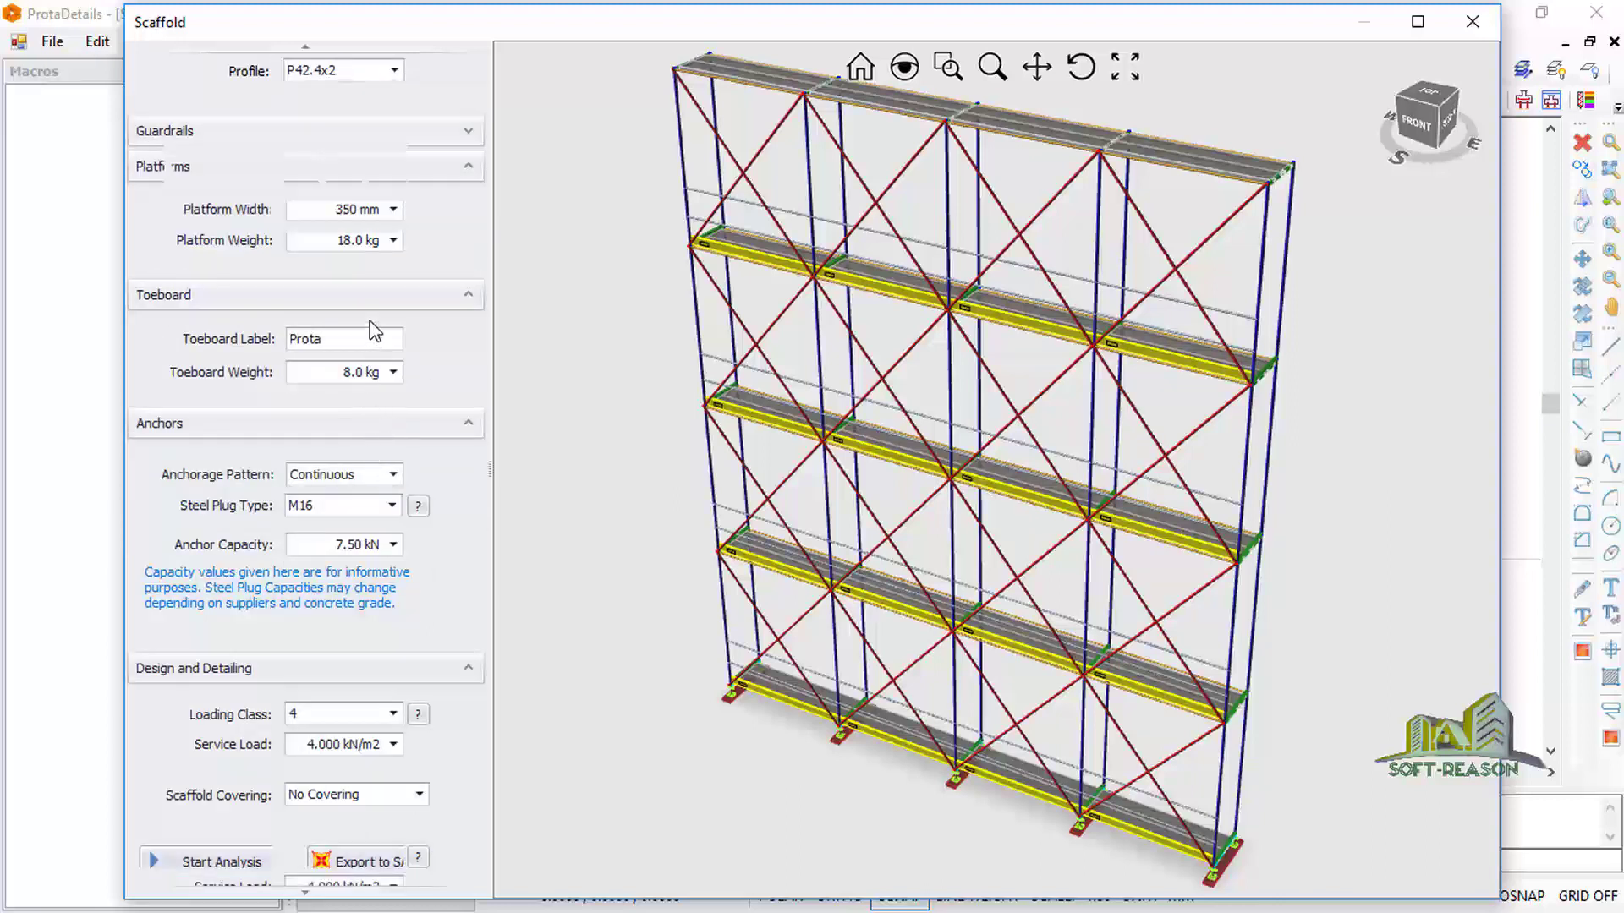
pyautogui.scroll(9, 369, 322)
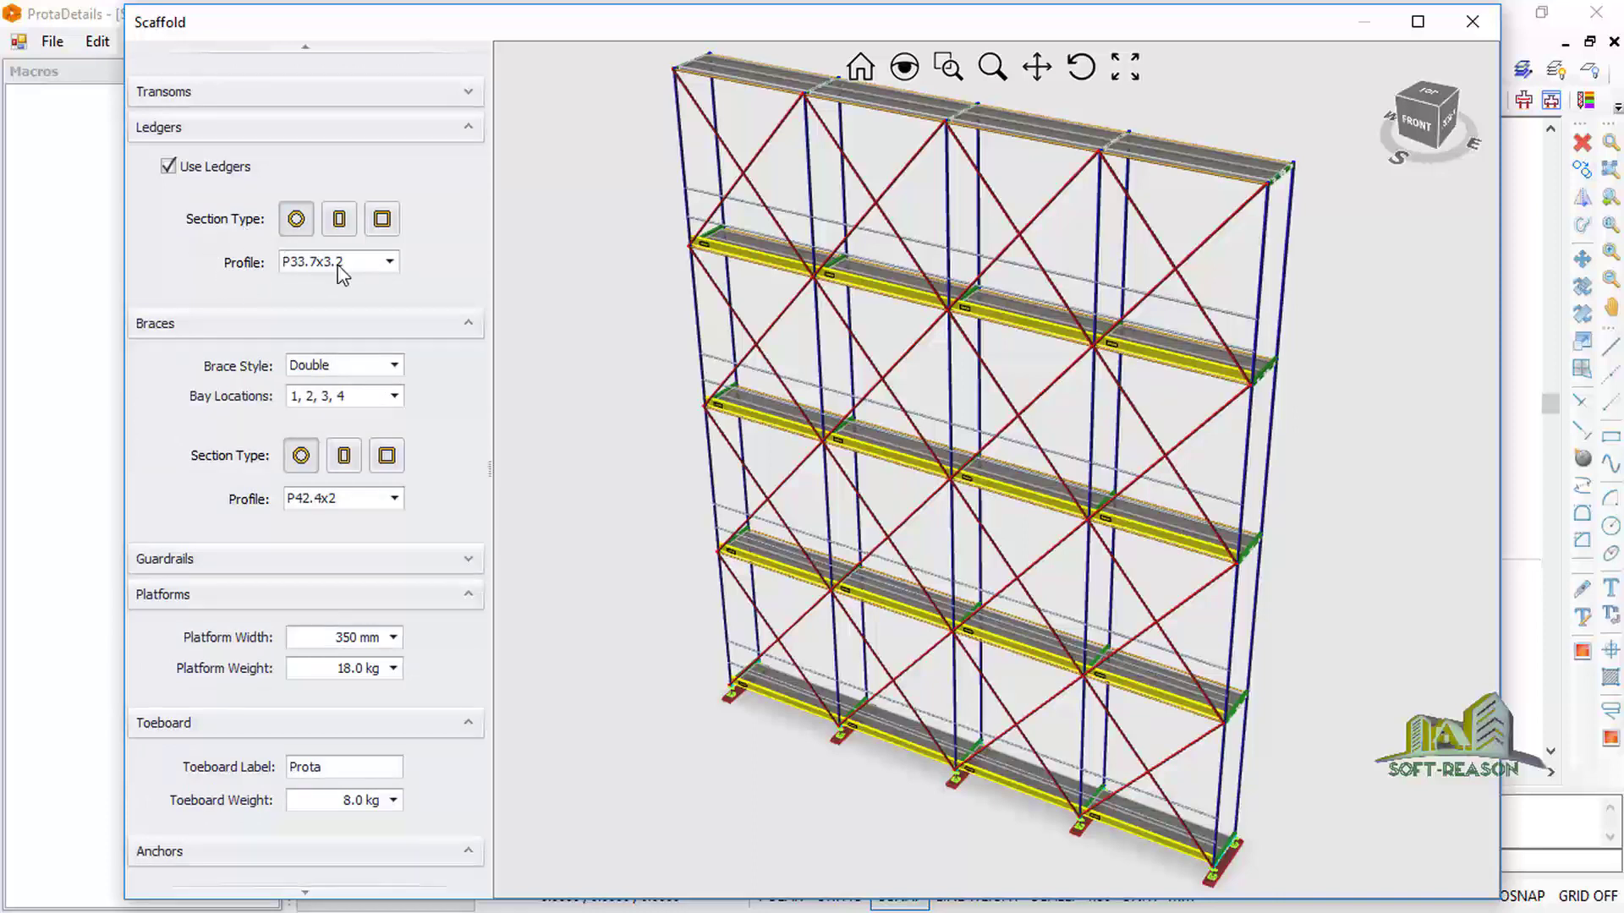
pyautogui.click(368, 264)
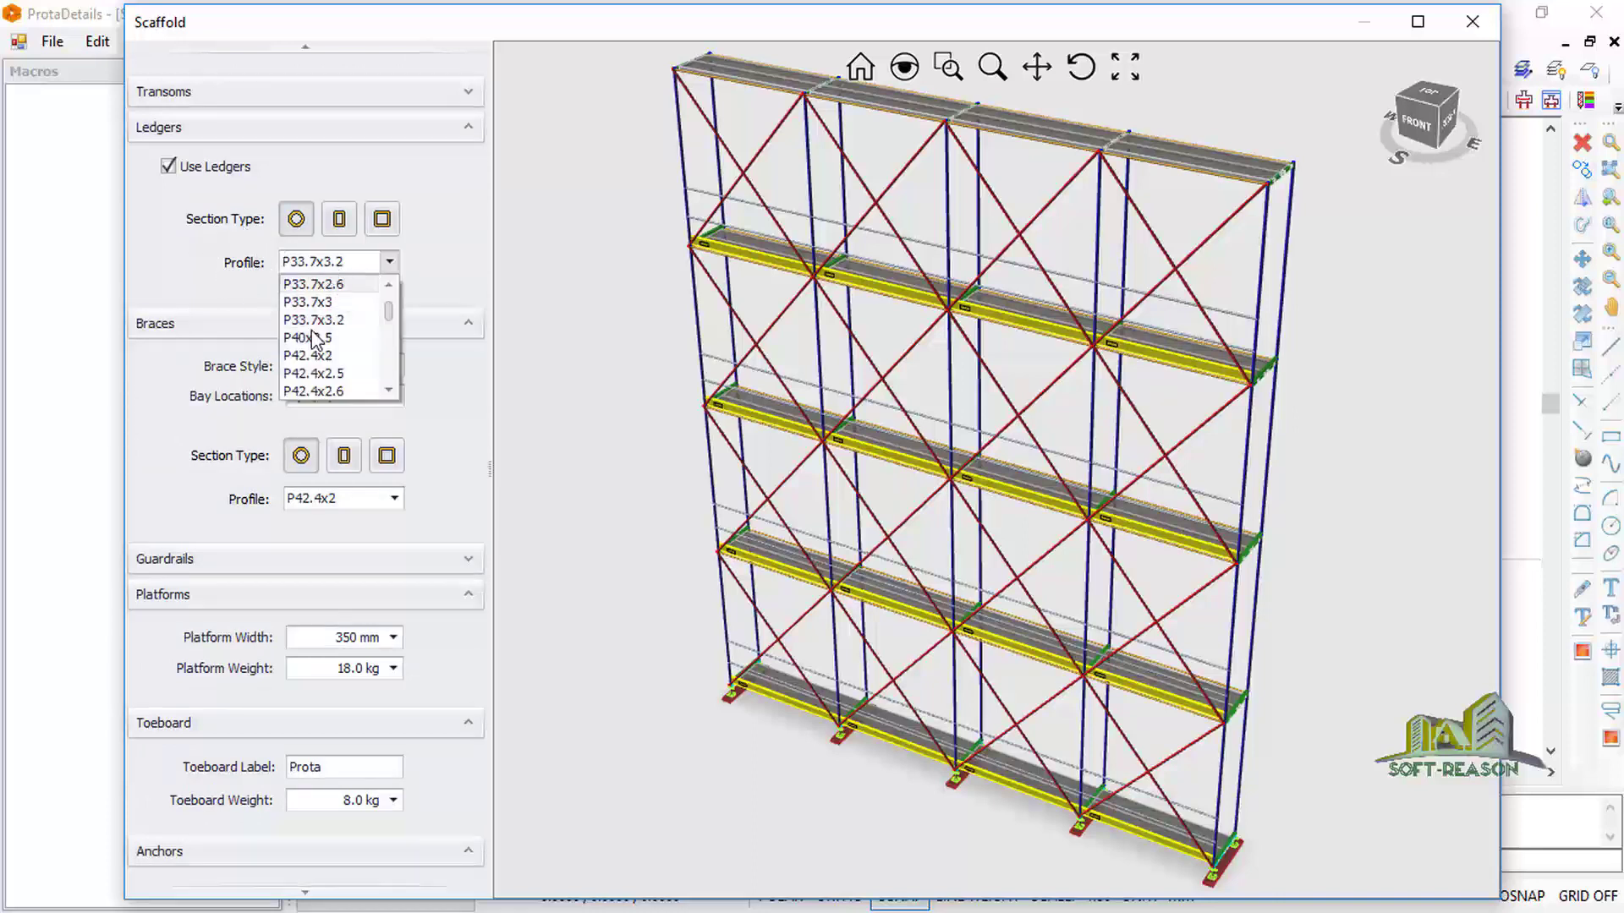
pyautogui.click(459, 364)
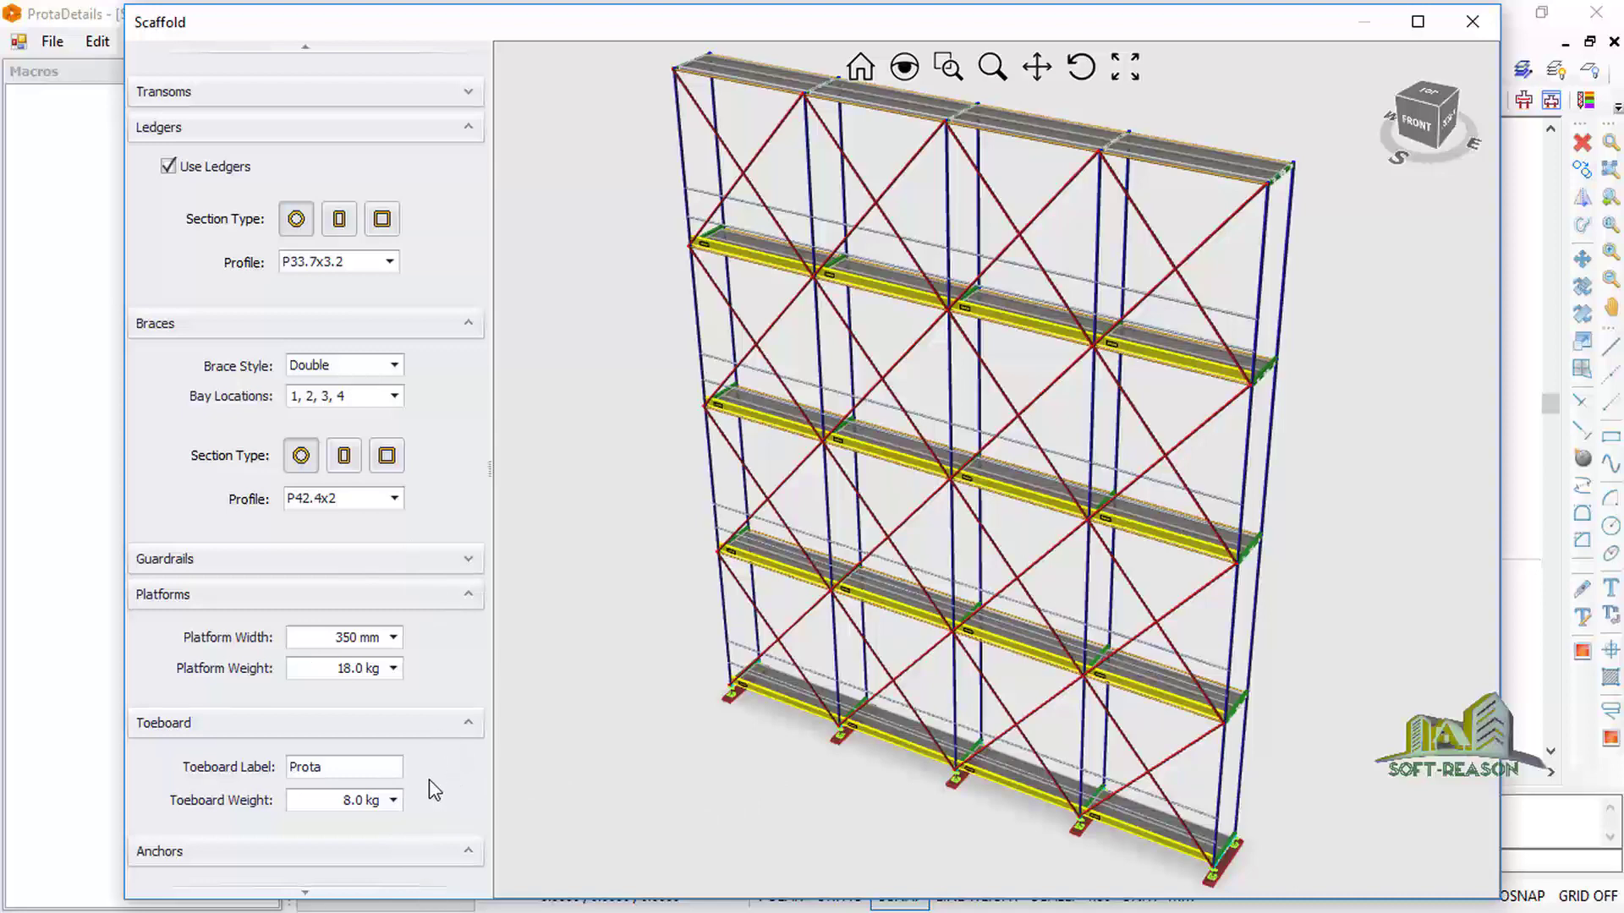
# Inspect the scaffold model up close and review the brace, platform, toeboard, anchor and design settings
pyautogui.scroll(-3, 714, 592)
pyautogui.scroll(2, 685, 616)
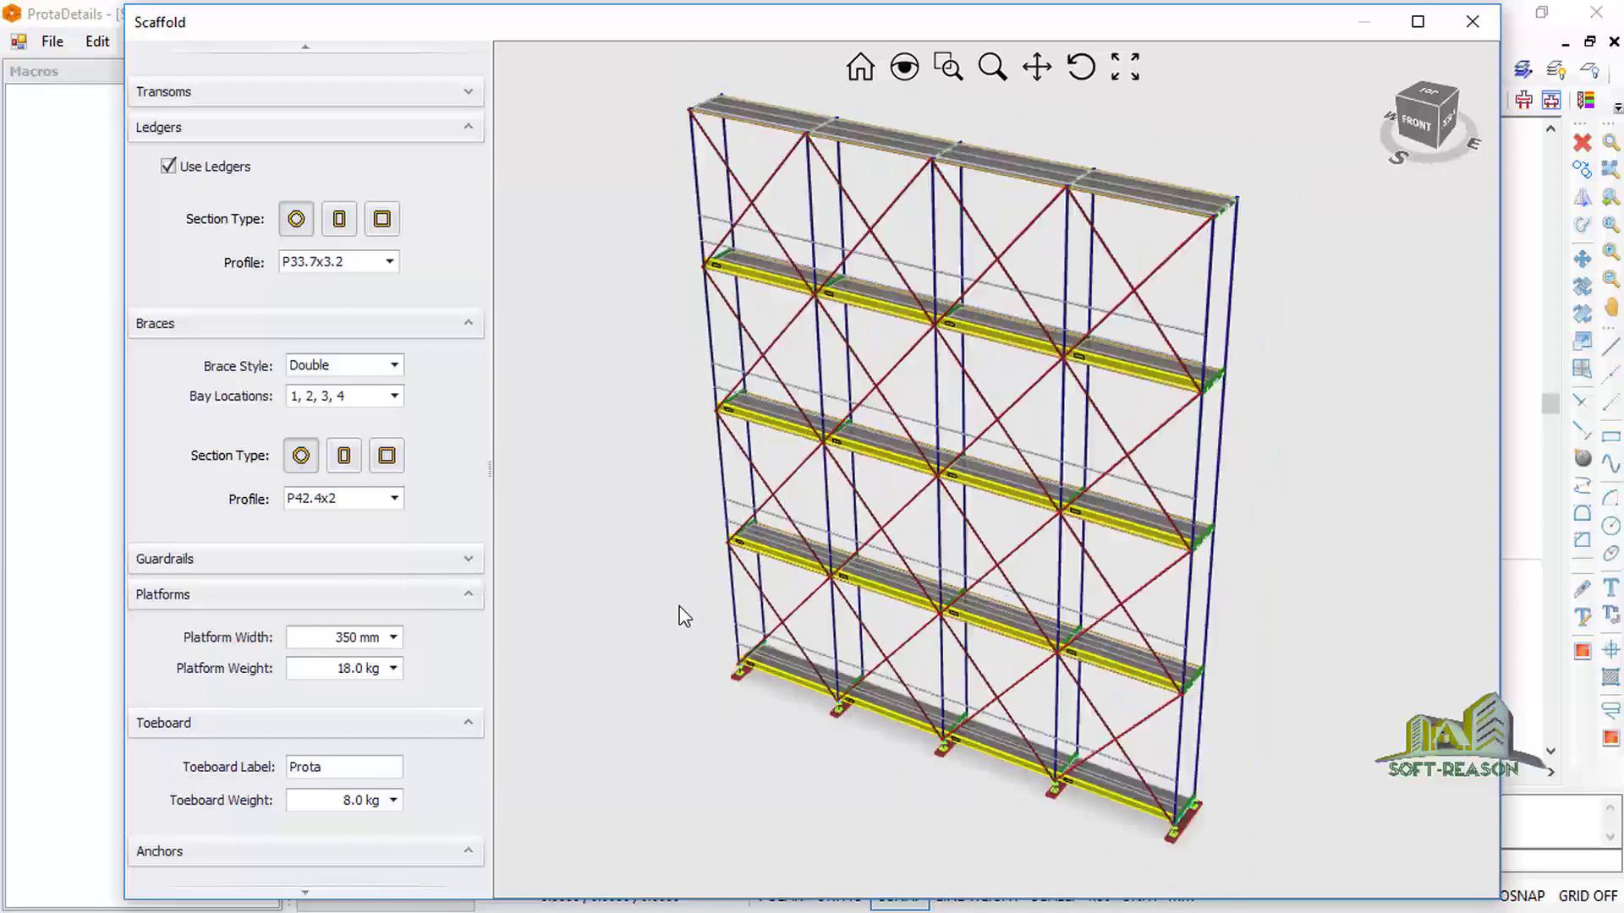
pyautogui.scroll(3, 659, 605)
pyautogui.scroll(-3, 558, 693)
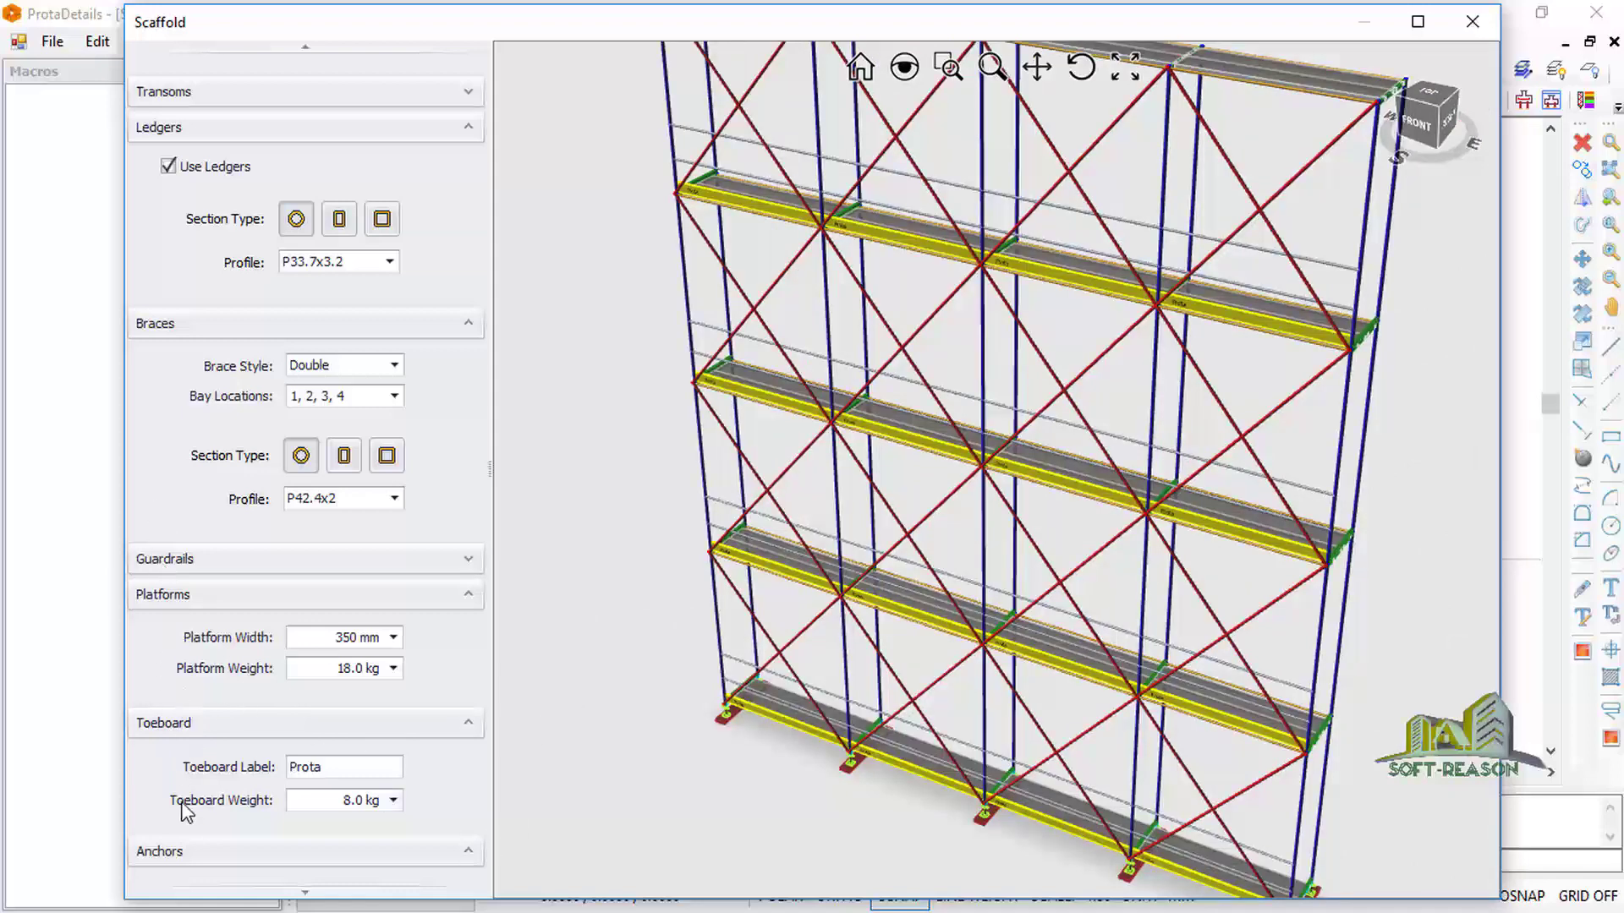
pyautogui.click(305, 892)
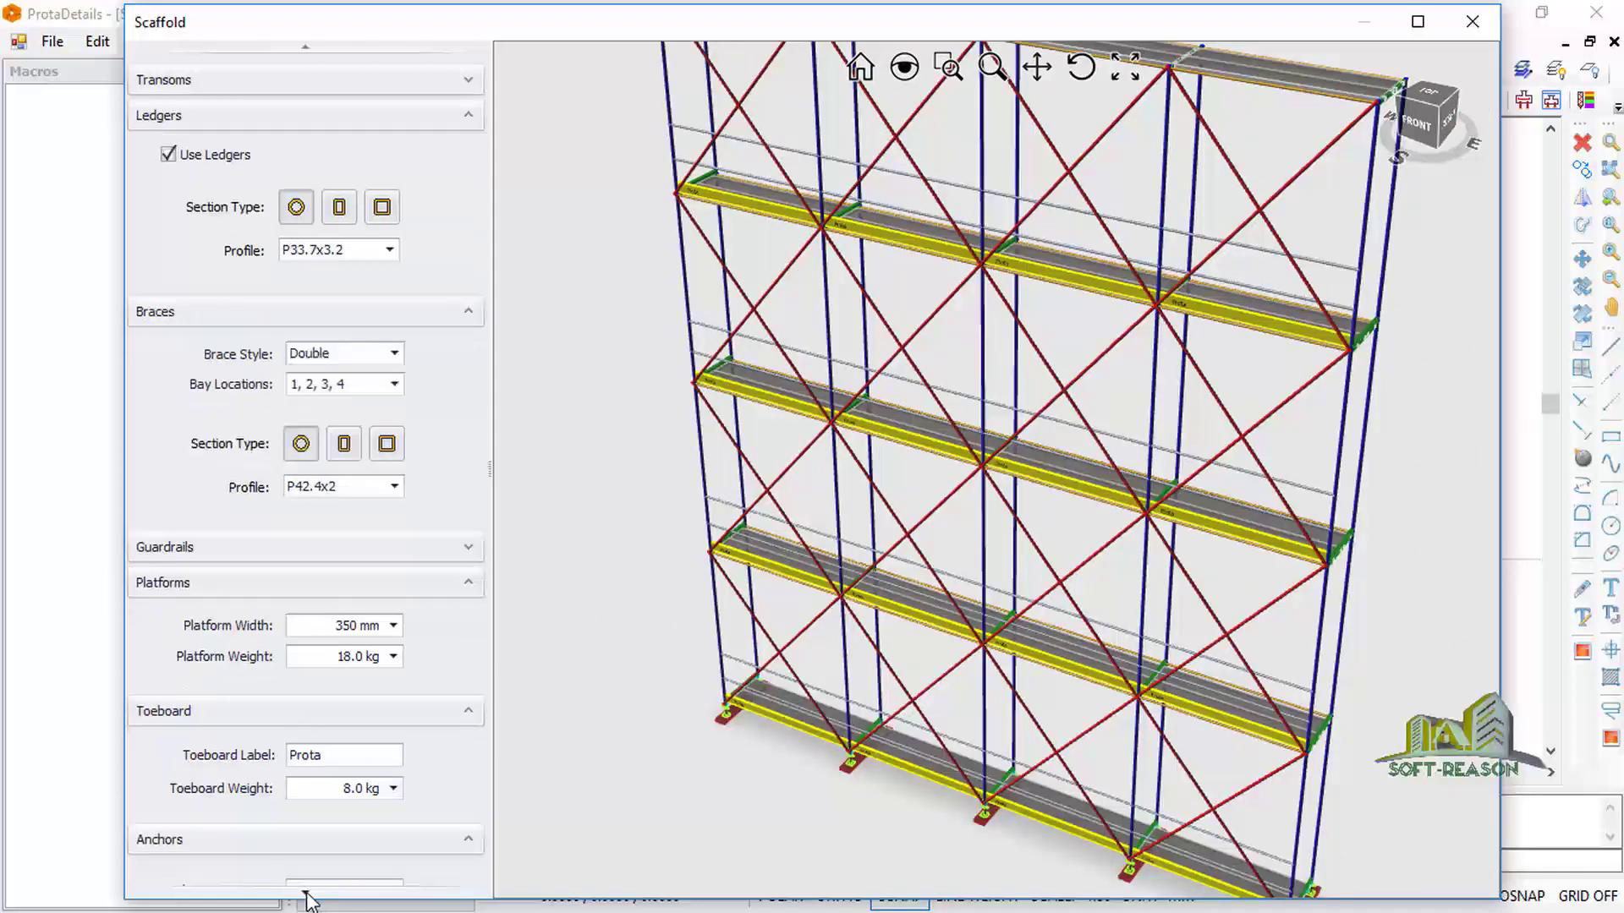
pyautogui.moveTo(305, 891); pyautogui.dragTo(306, 894)
pyautogui.scroll(-5, 306, 900)
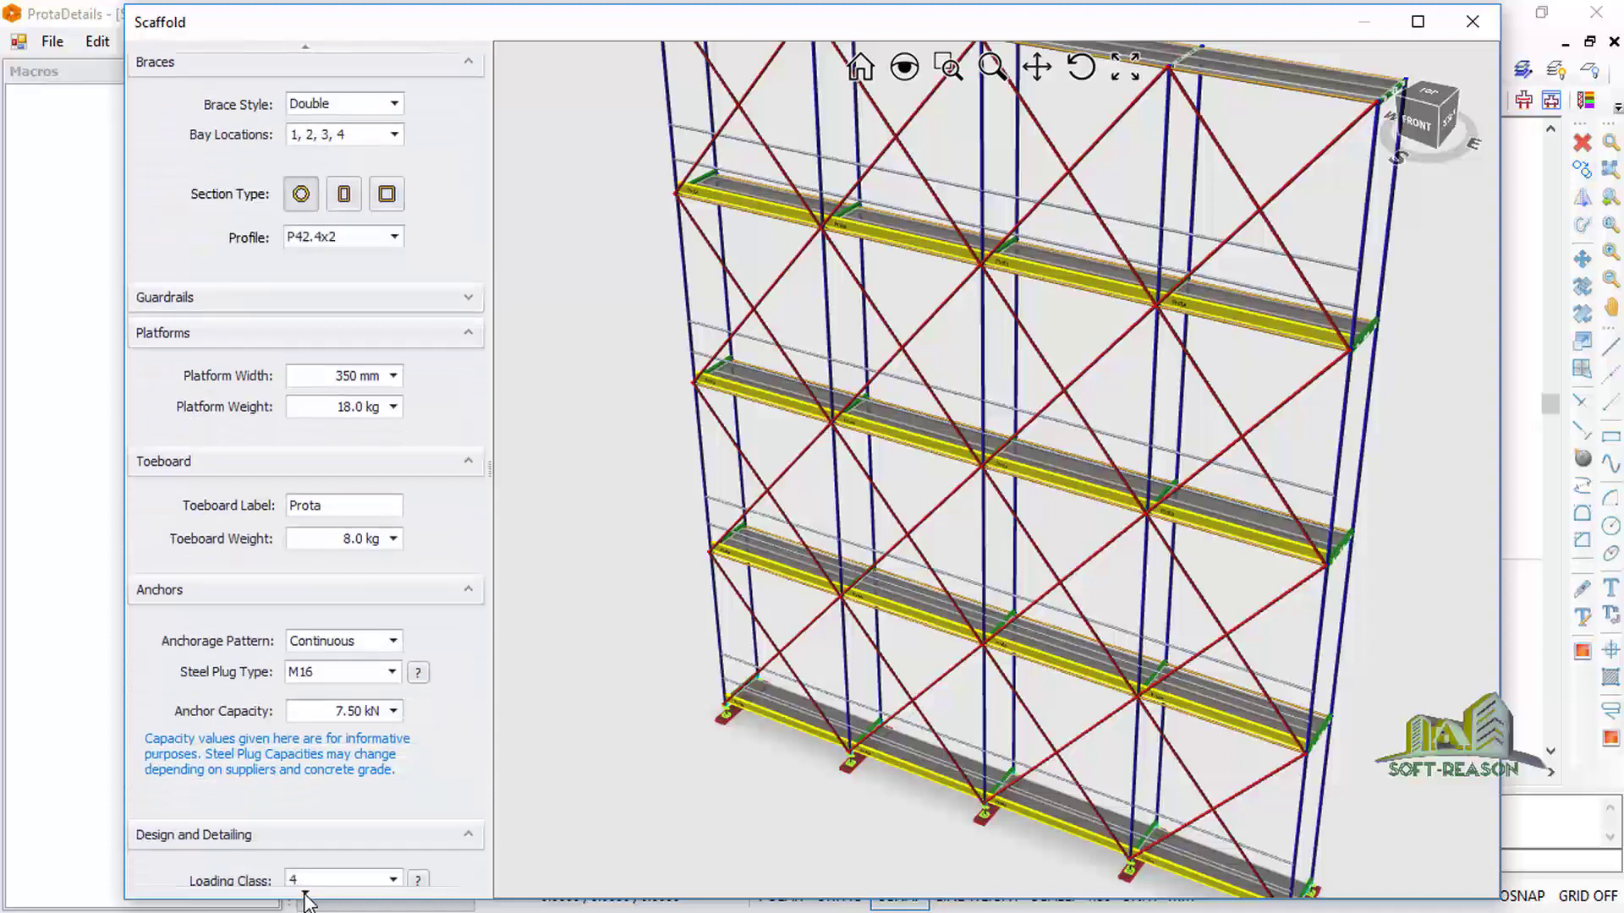
pyautogui.scroll(-5, 305, 900)
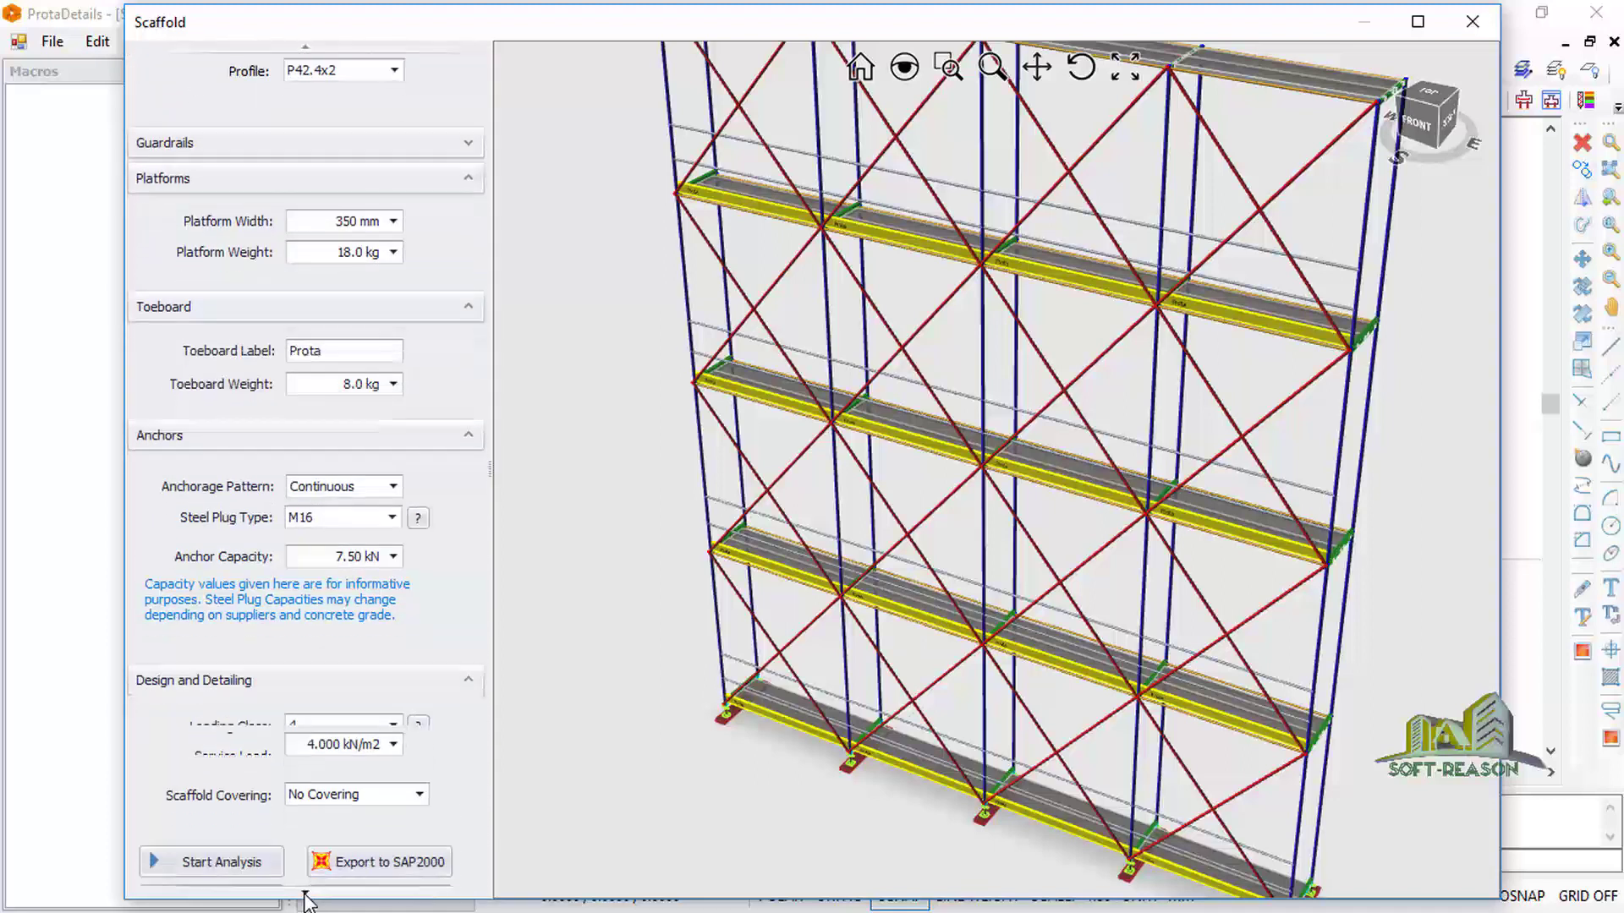
# Generate the scaffold's detail drawings and place them in the empty drawing area
pyautogui.scroll(-1, 305, 900)
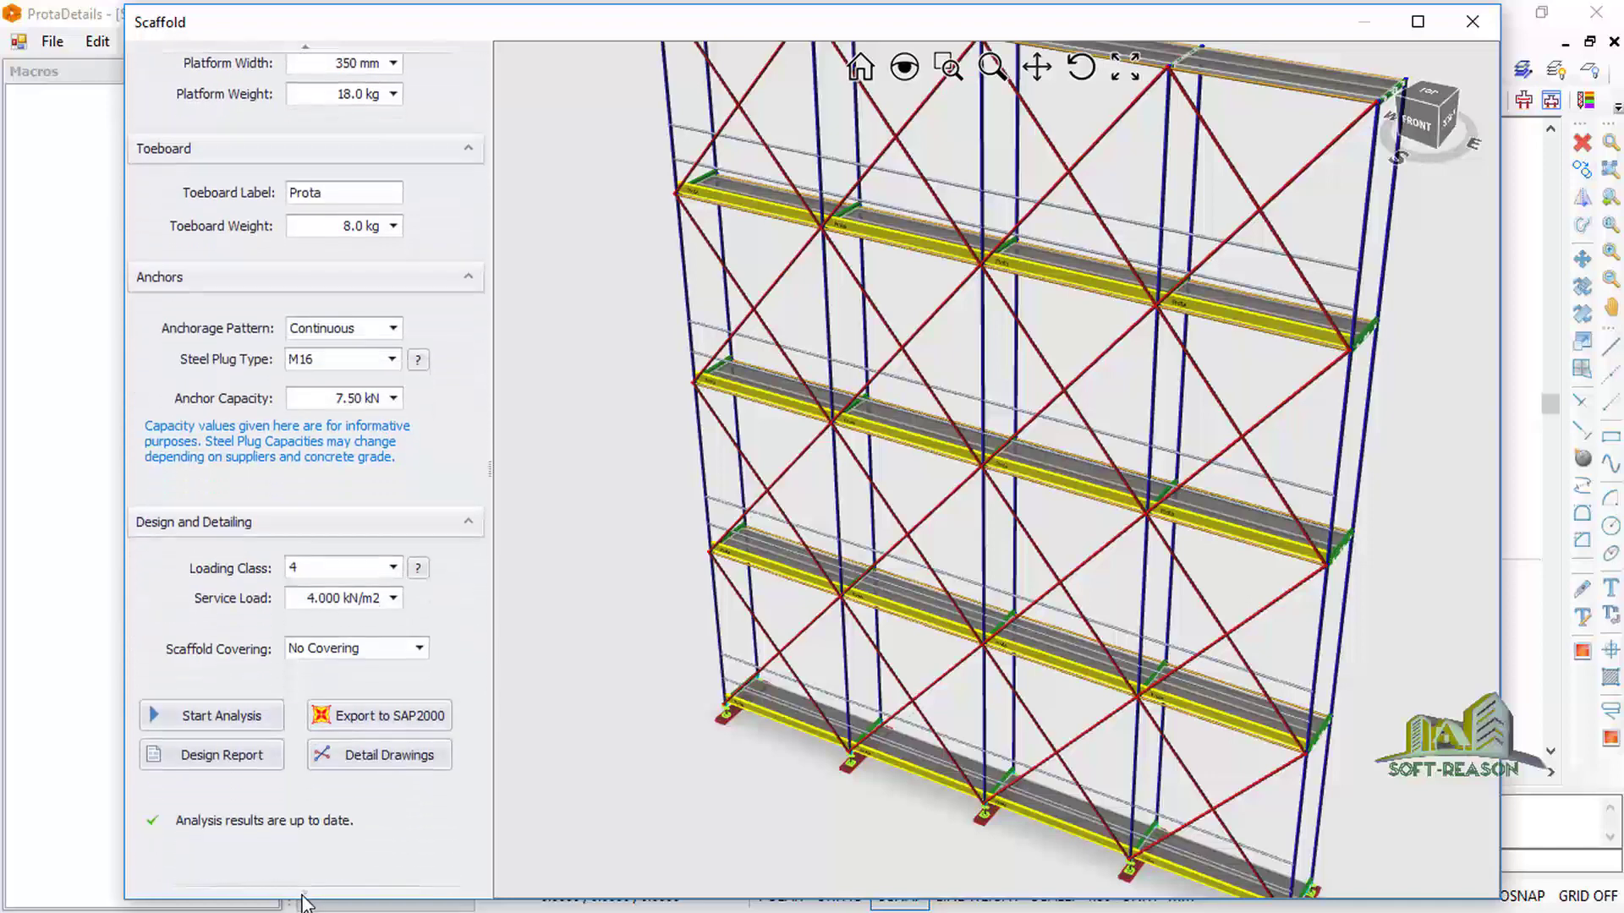
pyautogui.click(383, 753)
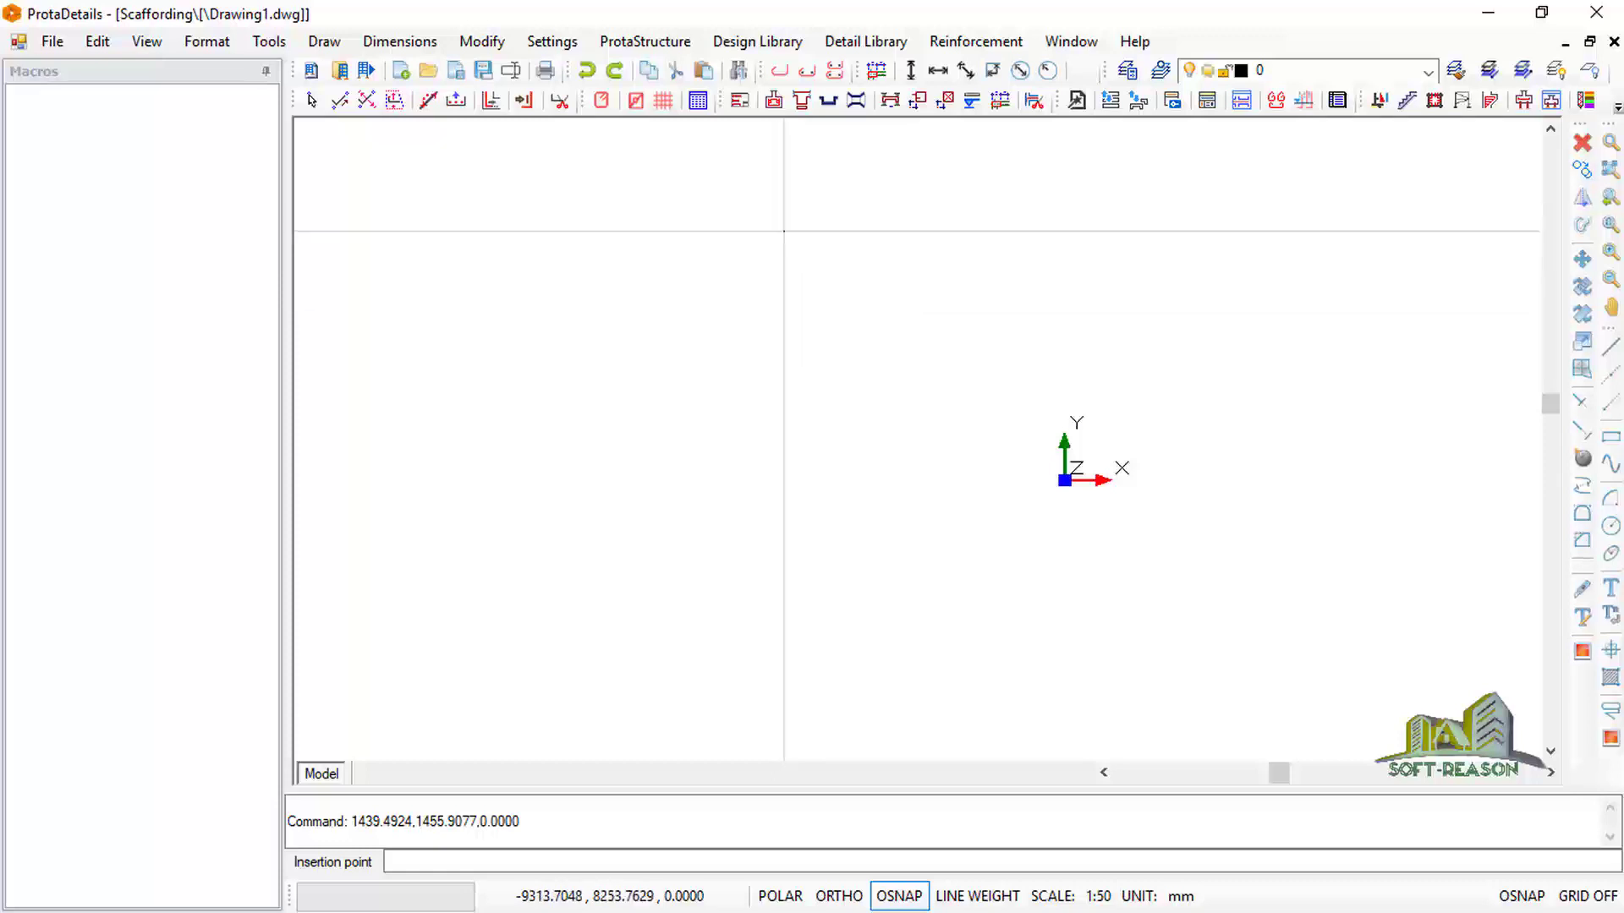
pyautogui.click(665, 218)
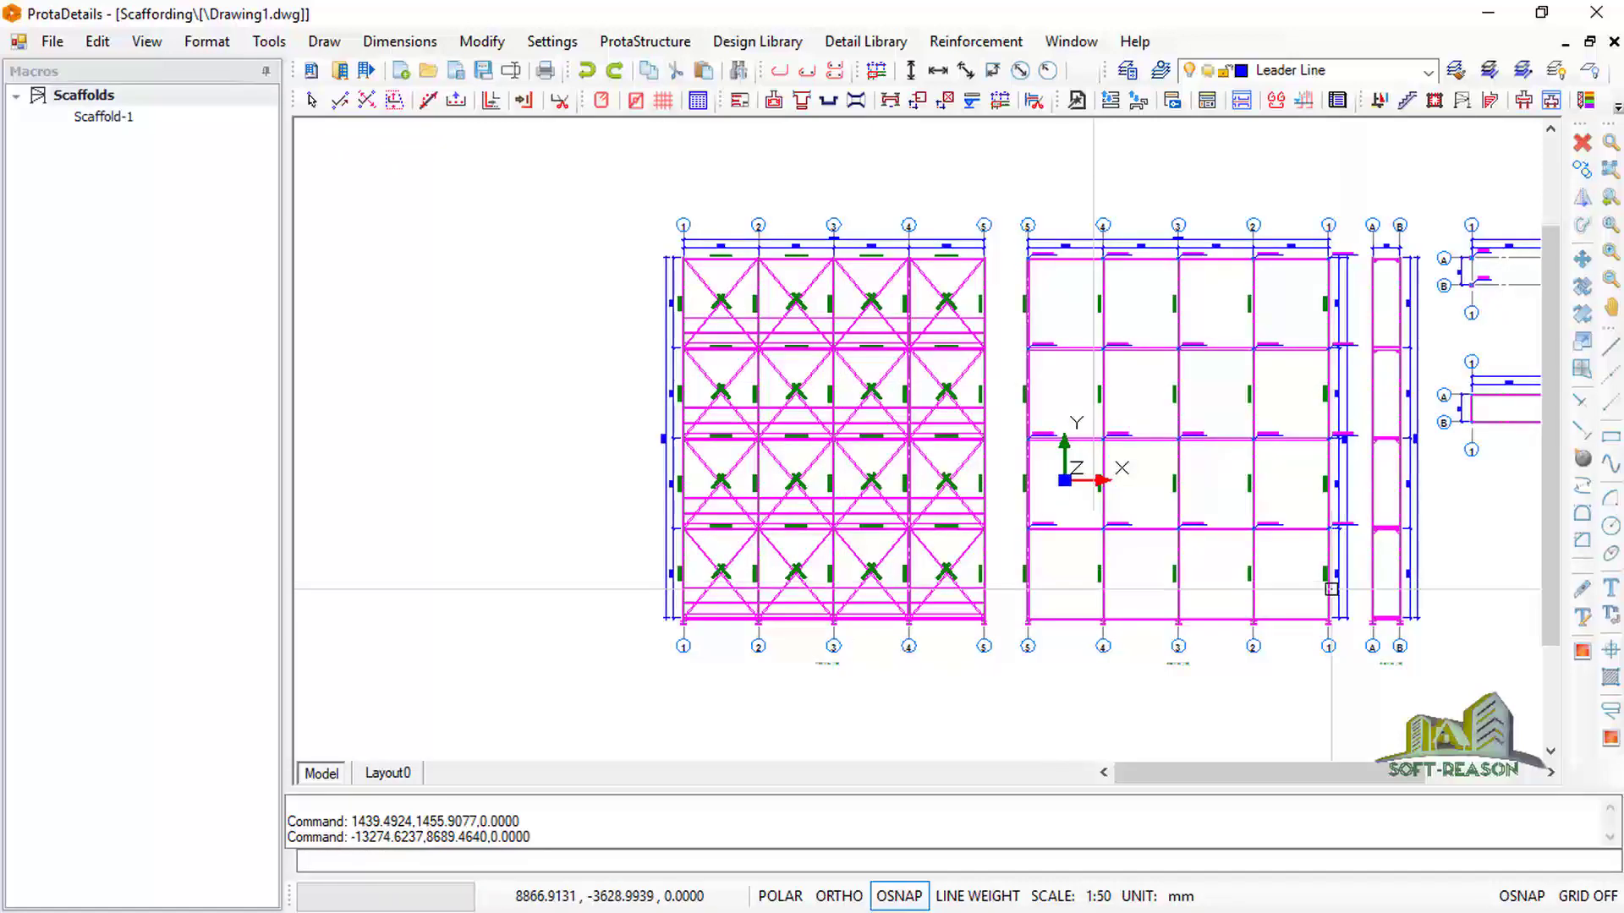
# Examine the front and rear elevations of the scaffold, including the member labels, bracing and anchor points
pyautogui.scroll(1, 808, 347)
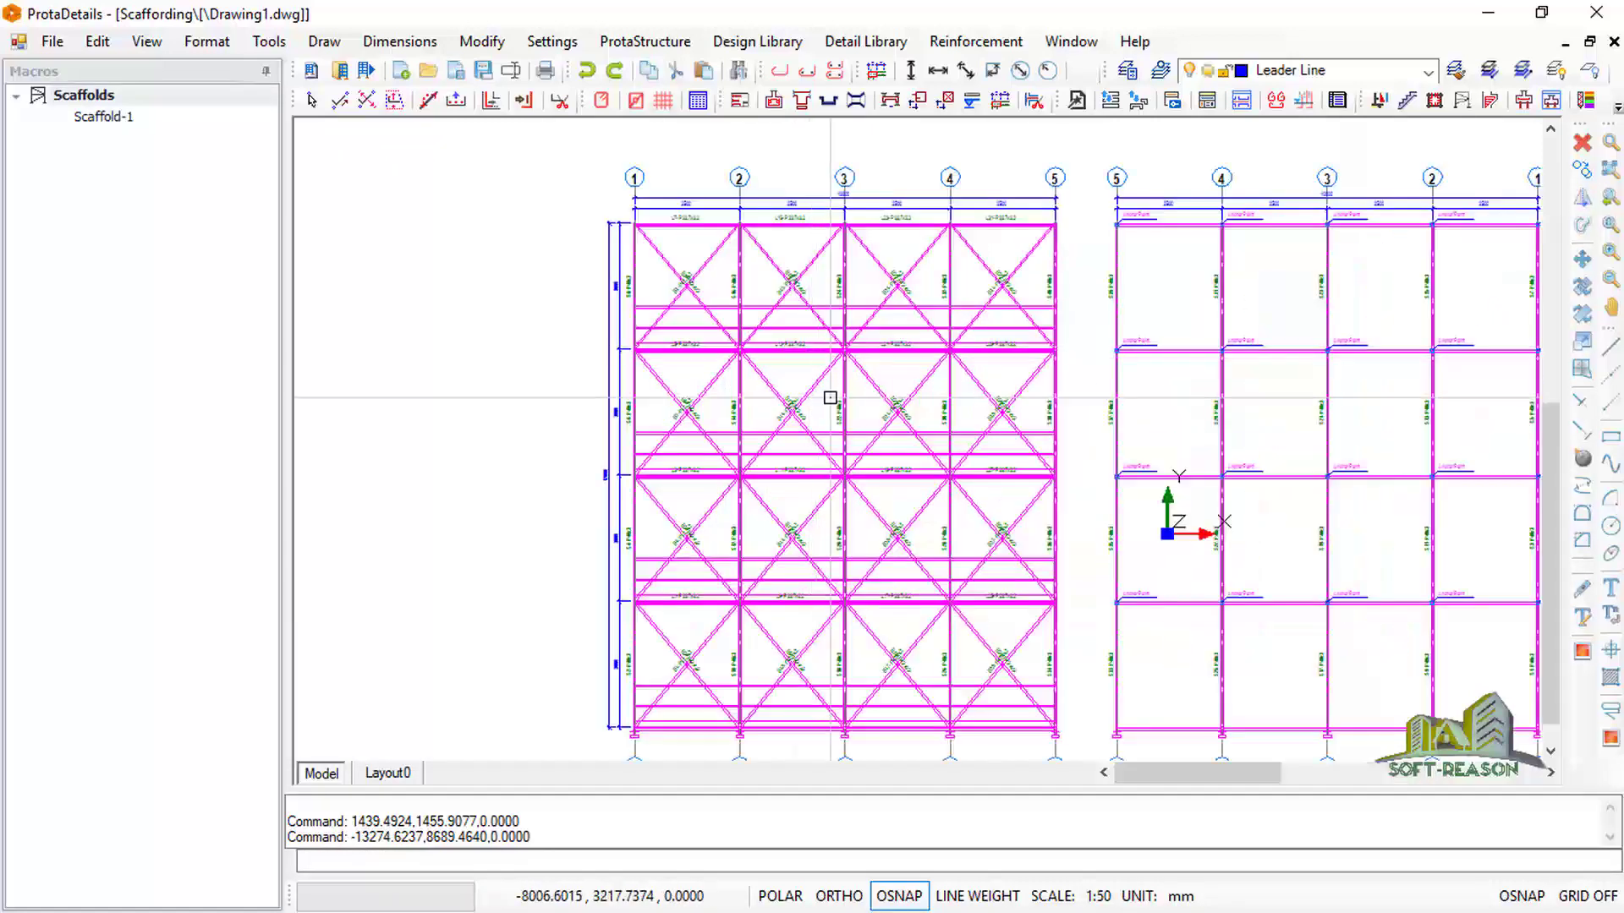
pyautogui.scroll(-3, 720, 594)
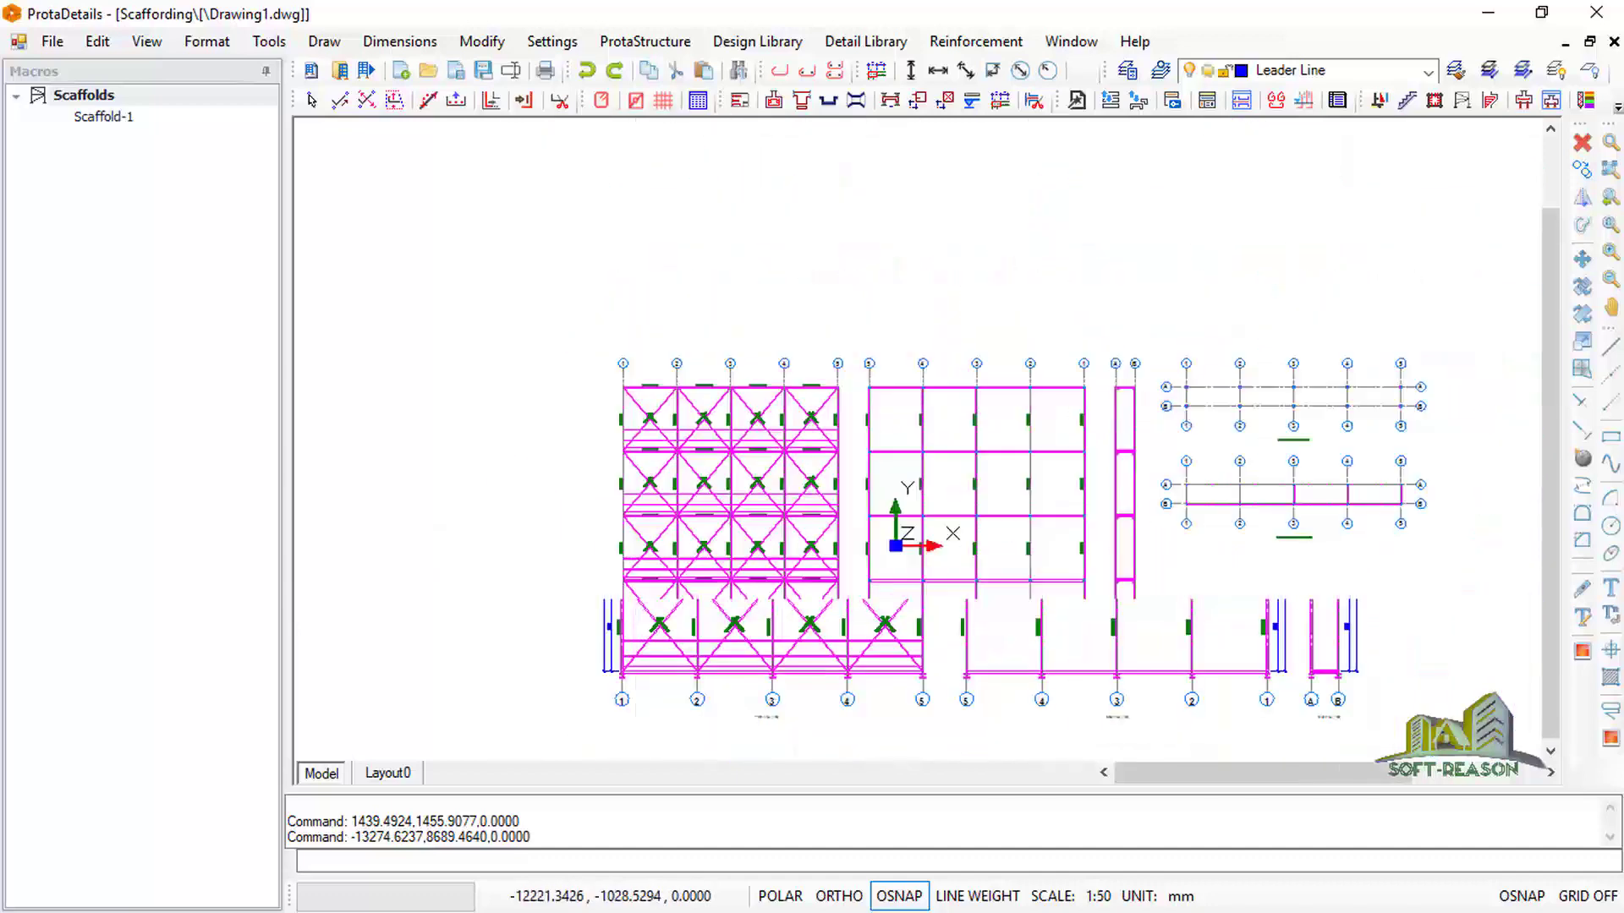
pyautogui.scroll(-1, 884, 631)
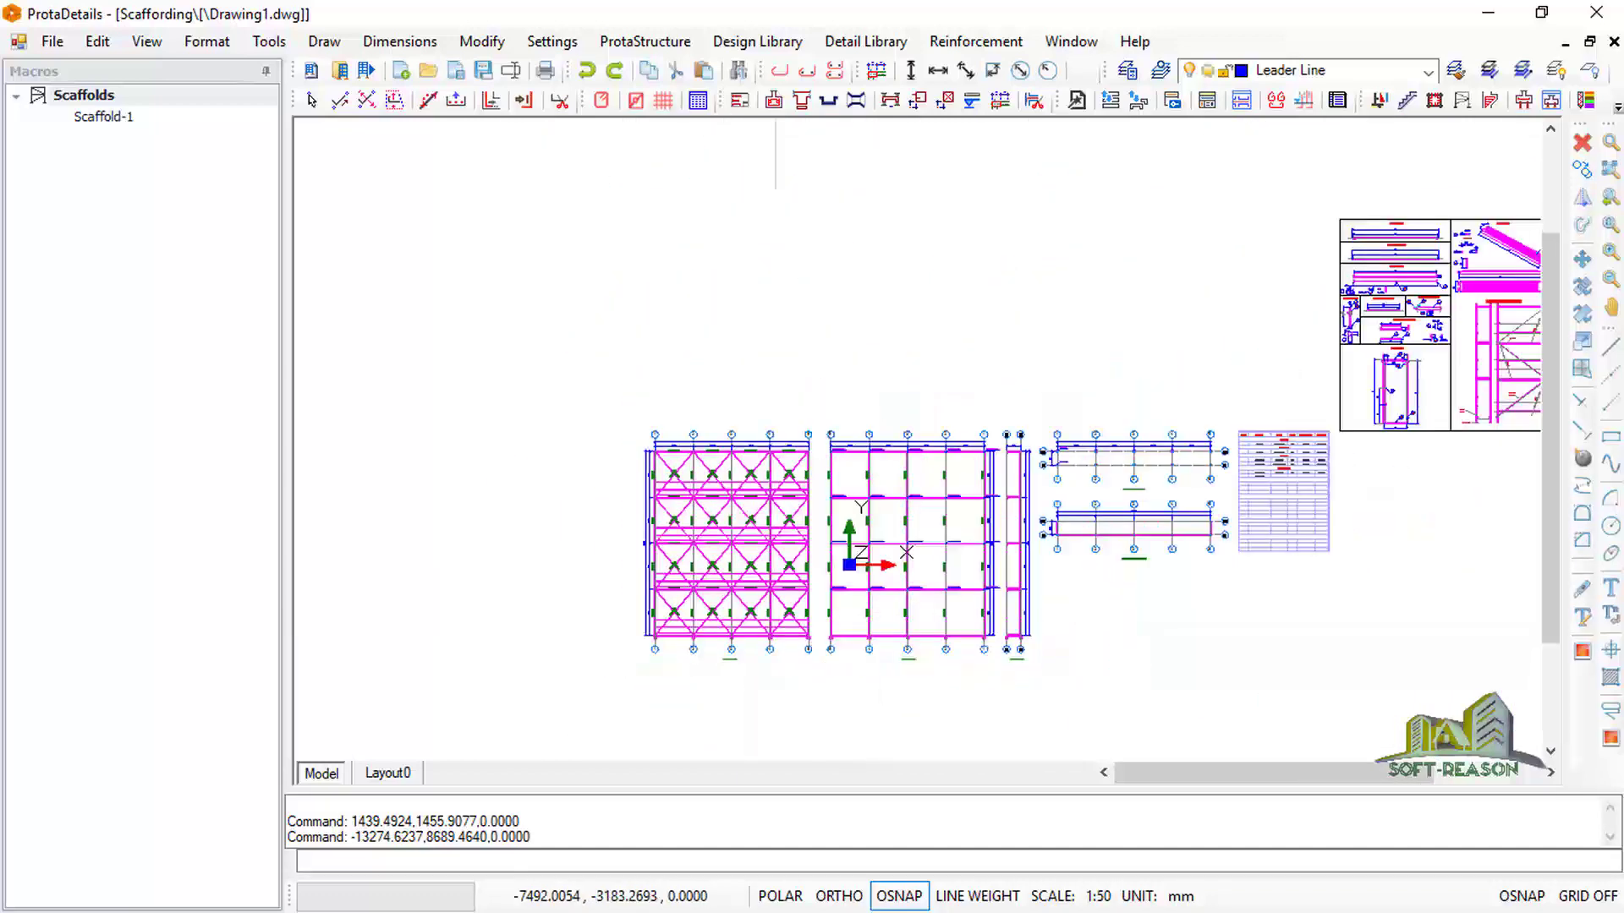
pyautogui.scroll(1, 885, 631)
pyautogui.scroll(4, 706, 491)
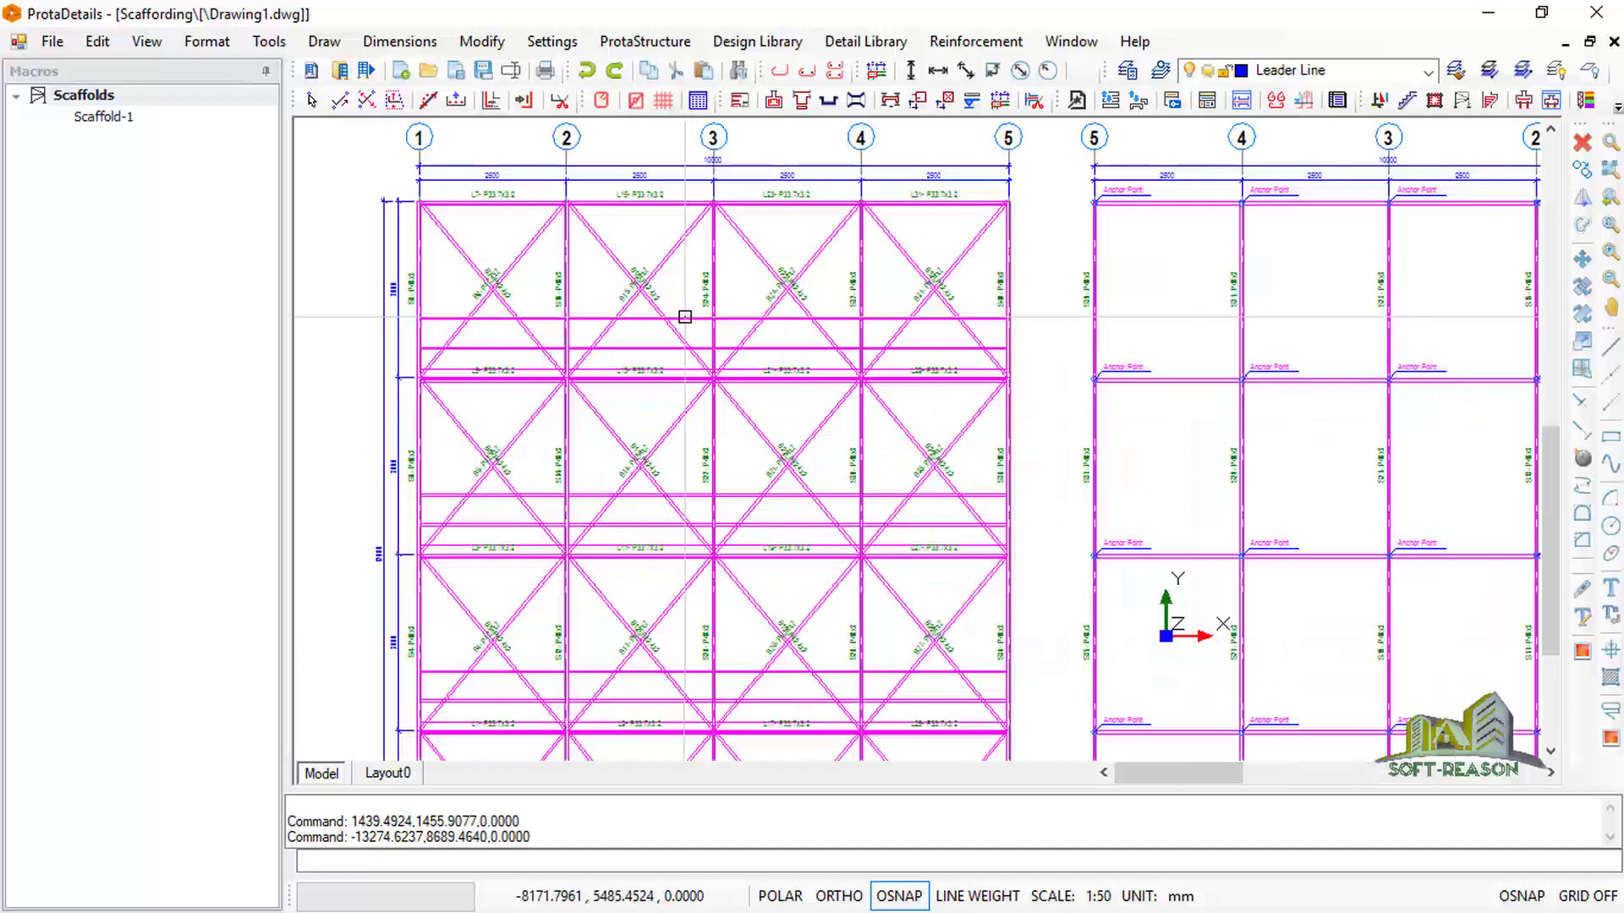
pyautogui.scroll(-4, 737, 440)
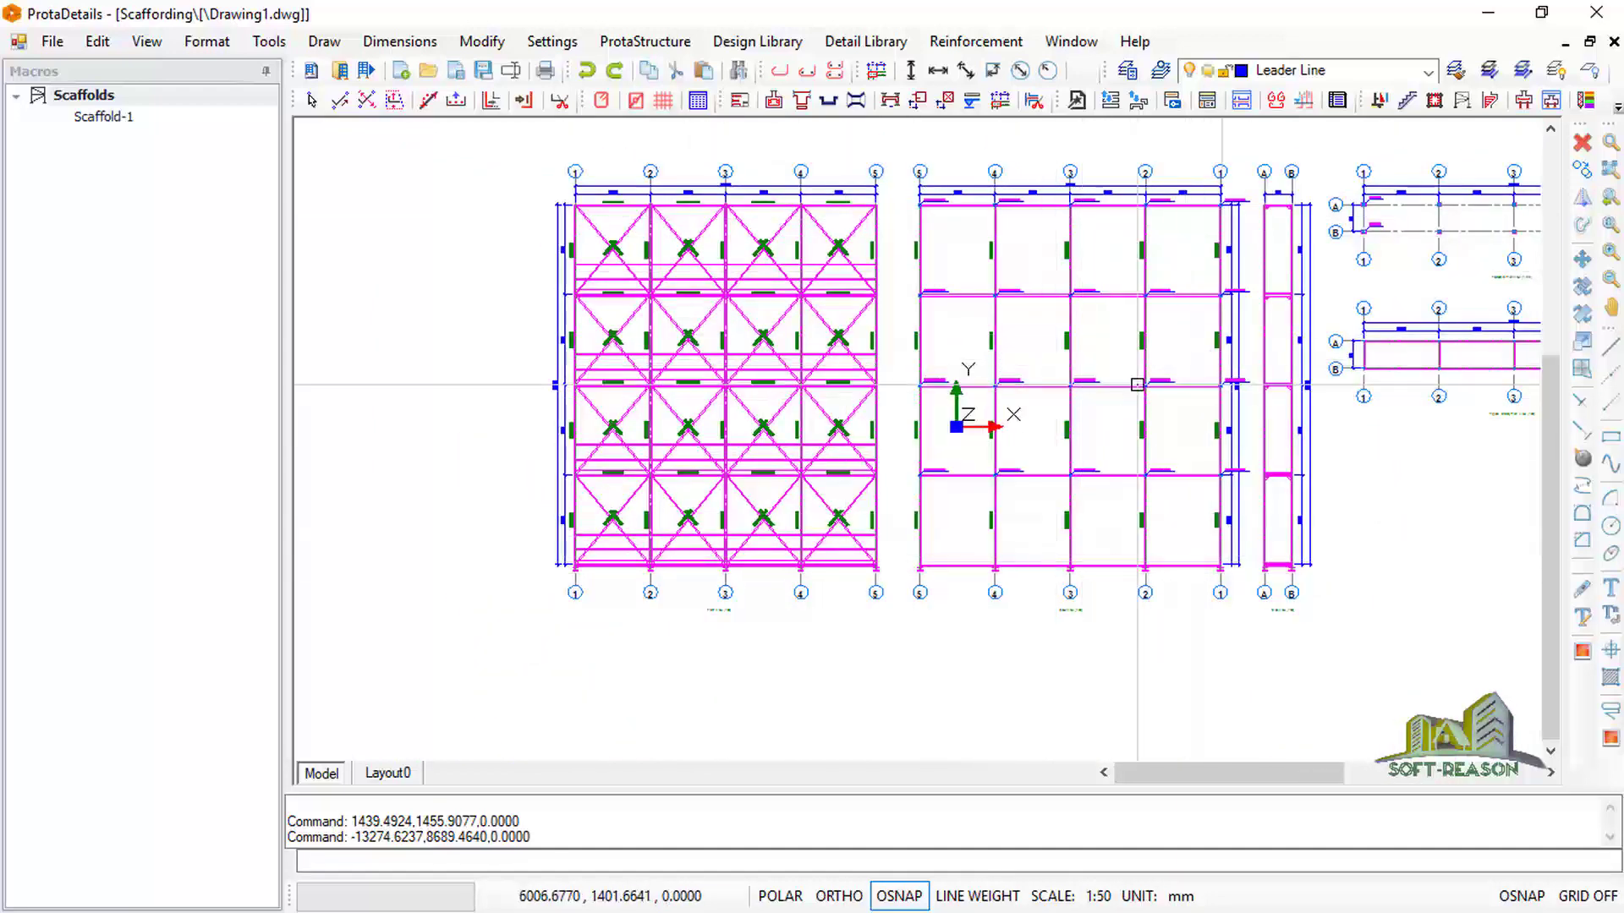
pyautogui.scroll(4, 1256, 304)
pyautogui.scroll(-4, 950, 460)
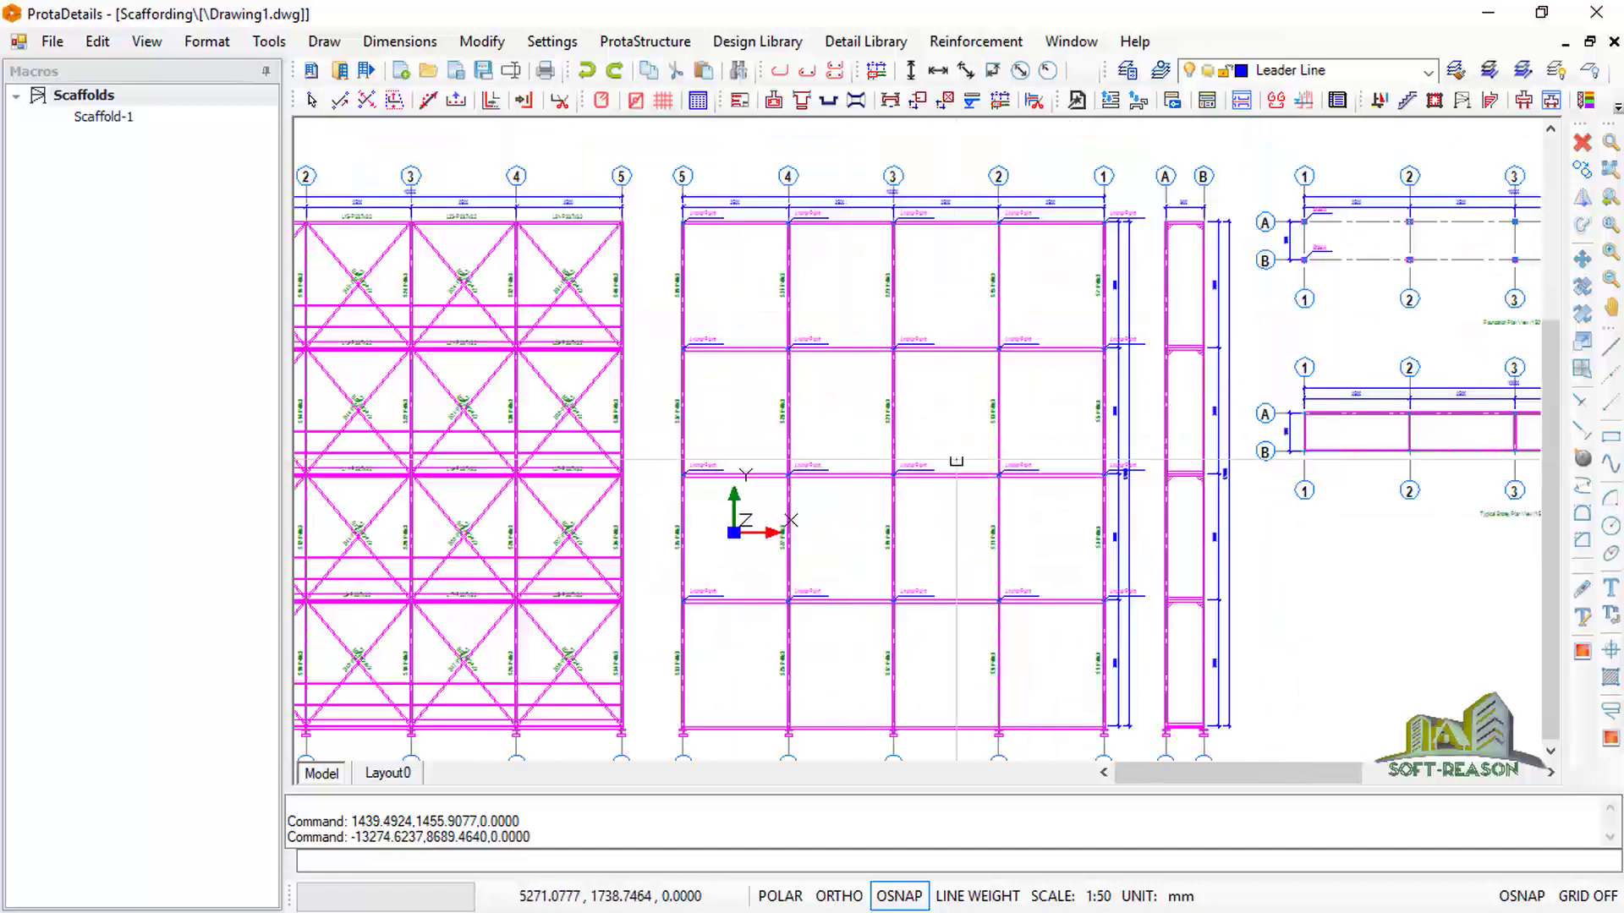
# Examine the scaffold's side elevation between axes A and B, including its frames and height dimensions
pyautogui.scroll(5, 1143, 303)
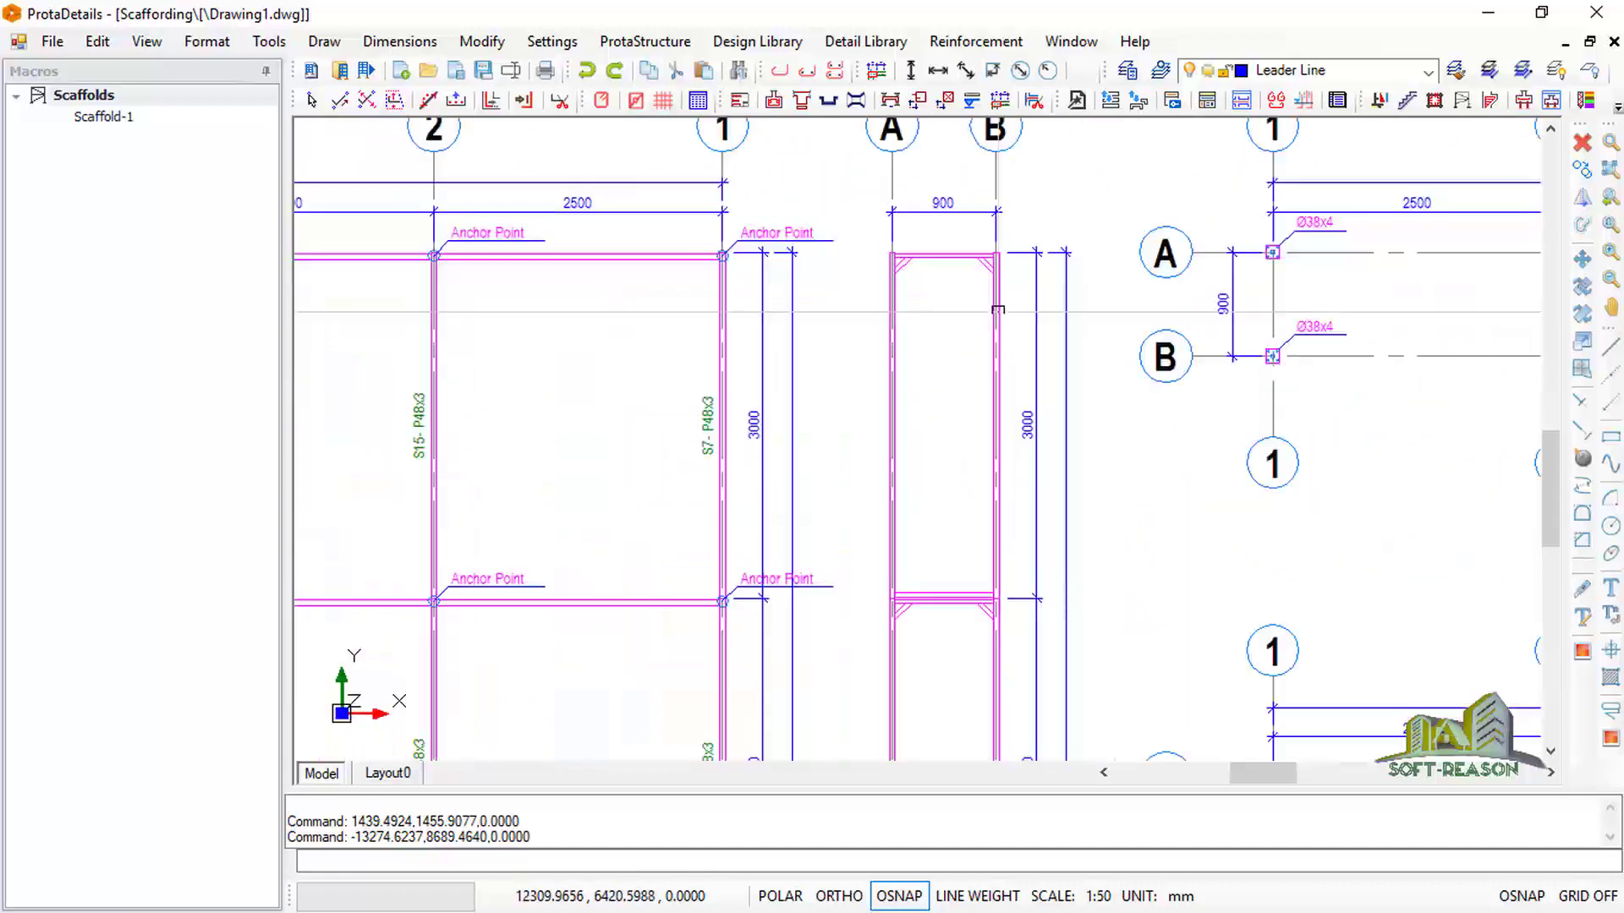
pyautogui.scroll(3, 1009, 246)
pyautogui.scroll(-3, 1015, 544)
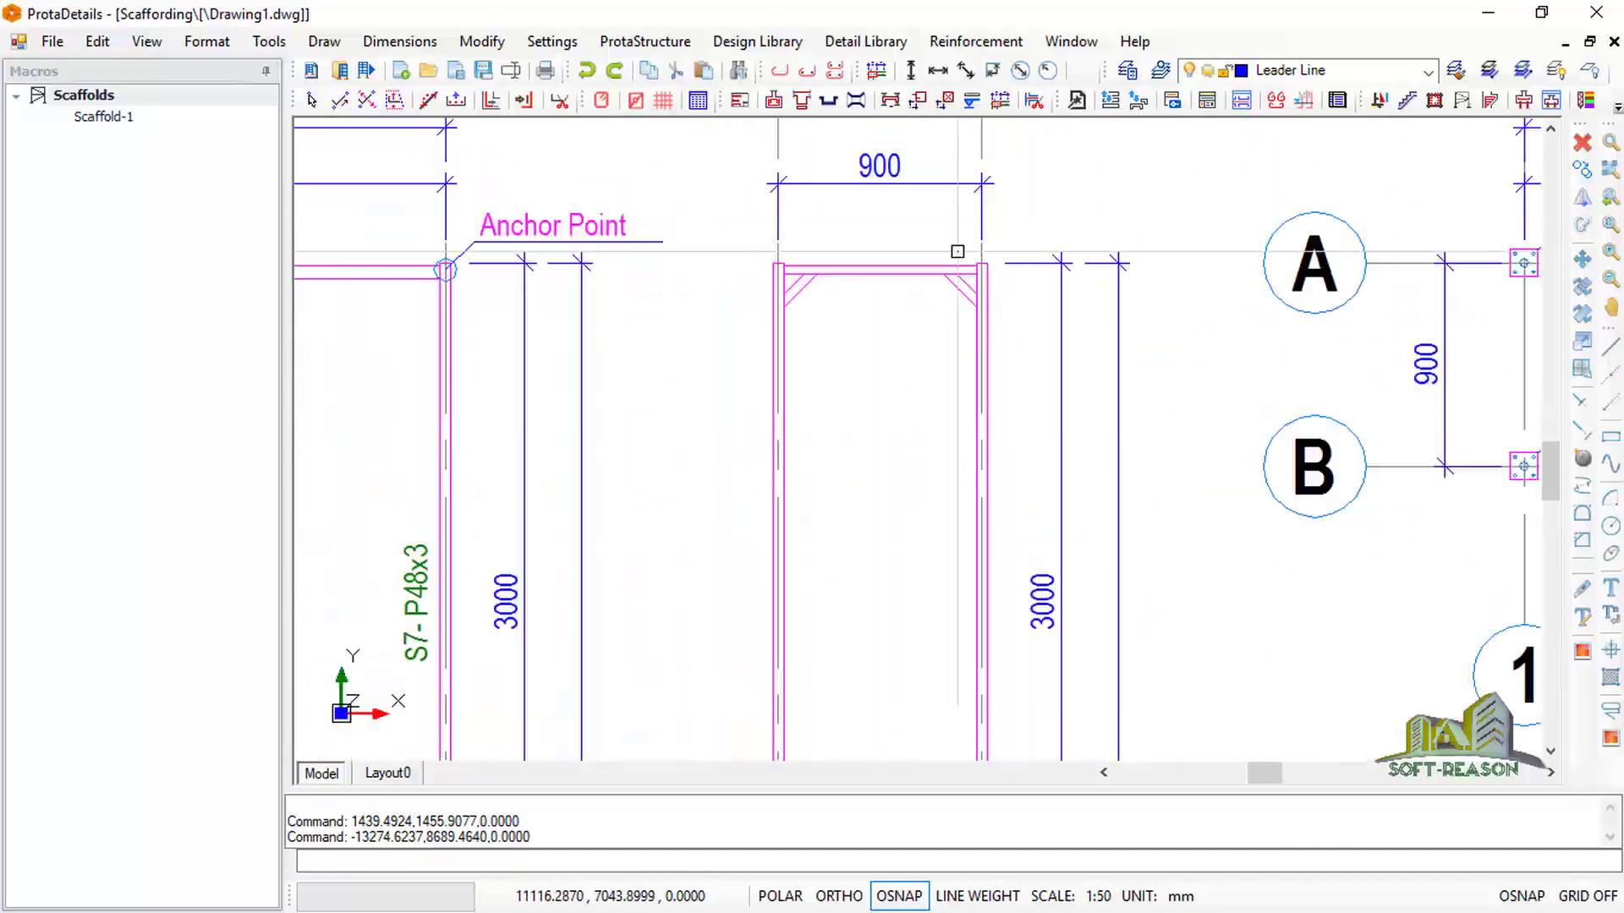
pyautogui.scroll(5, 998, 575)
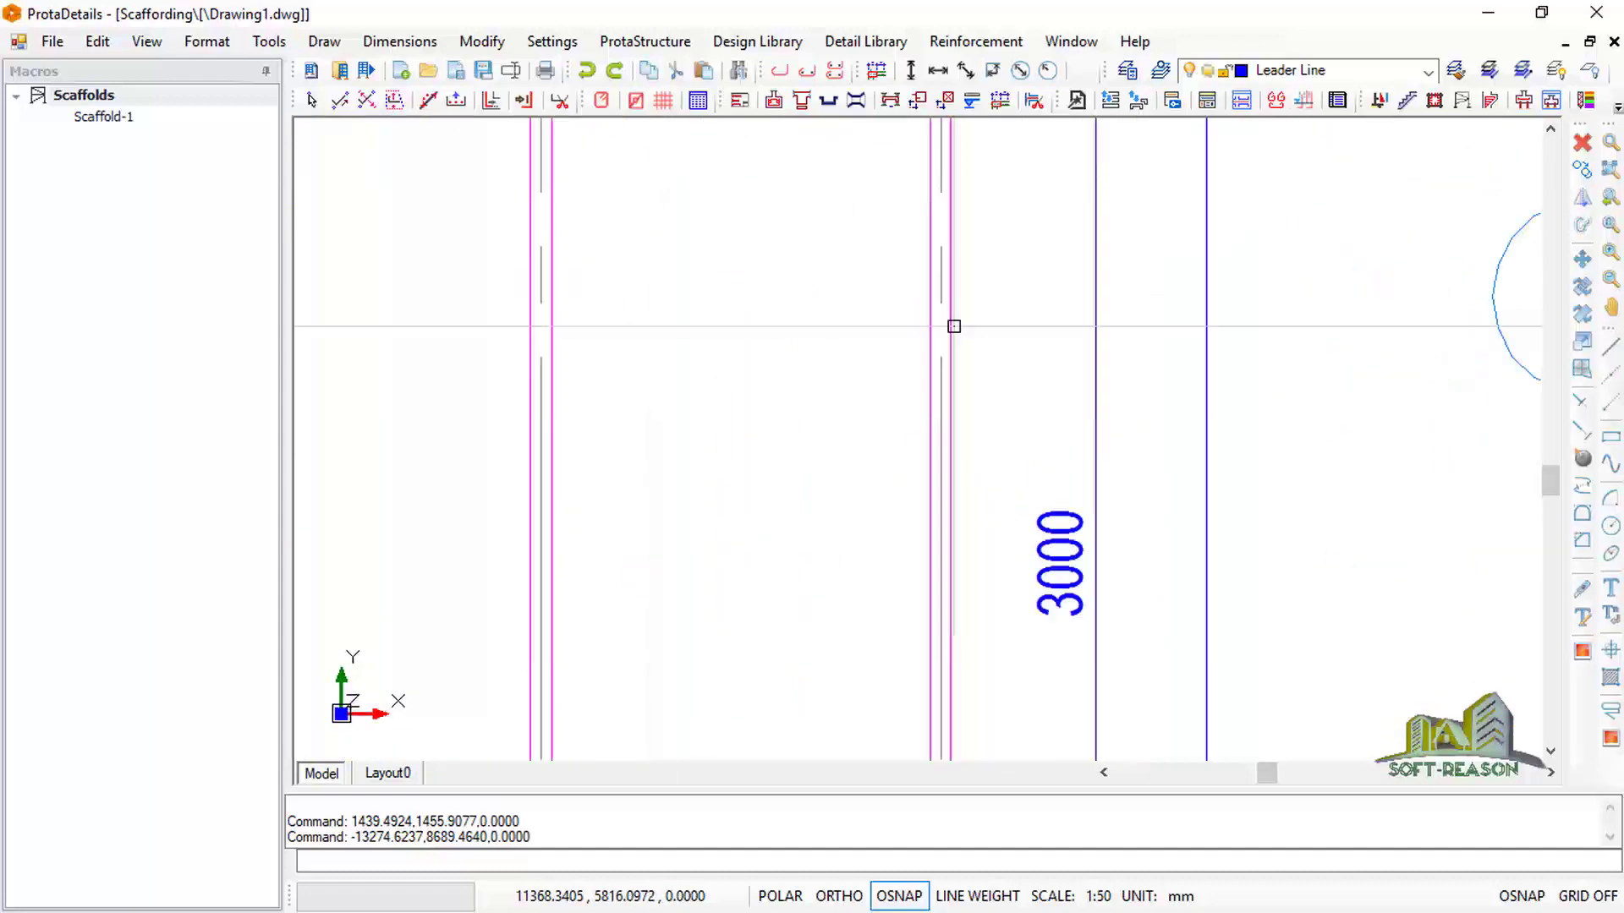
pyautogui.scroll(-1, 953, 326)
pyautogui.scroll(-5, 952, 326)
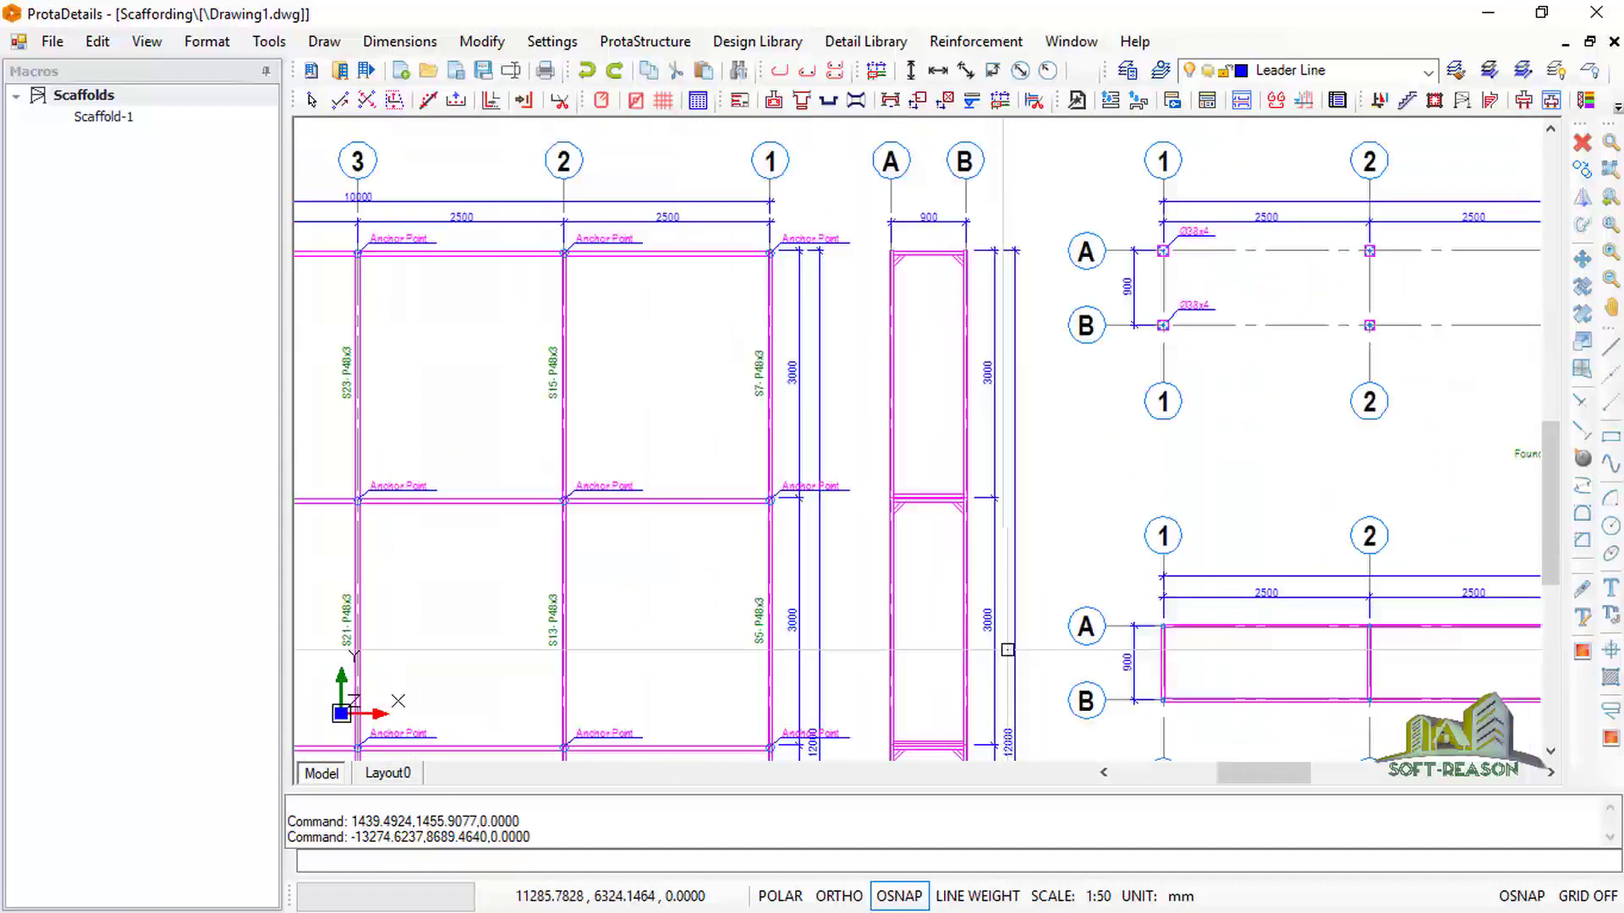
pyautogui.scroll(-3, 976, 485)
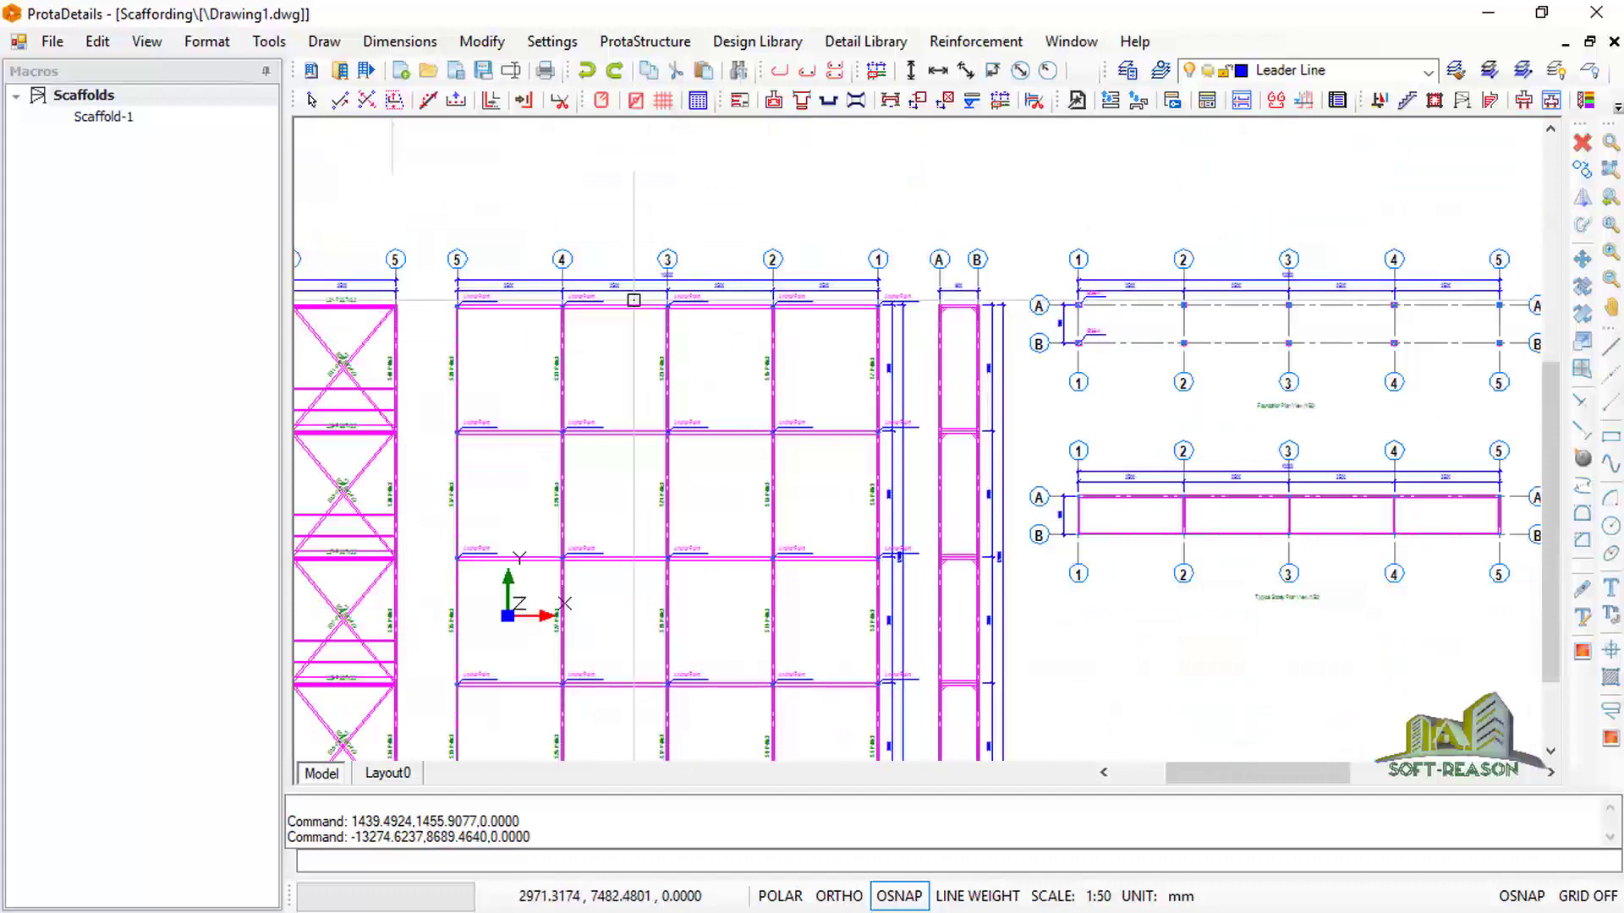
pyautogui.scroll(-2, 947, 467)
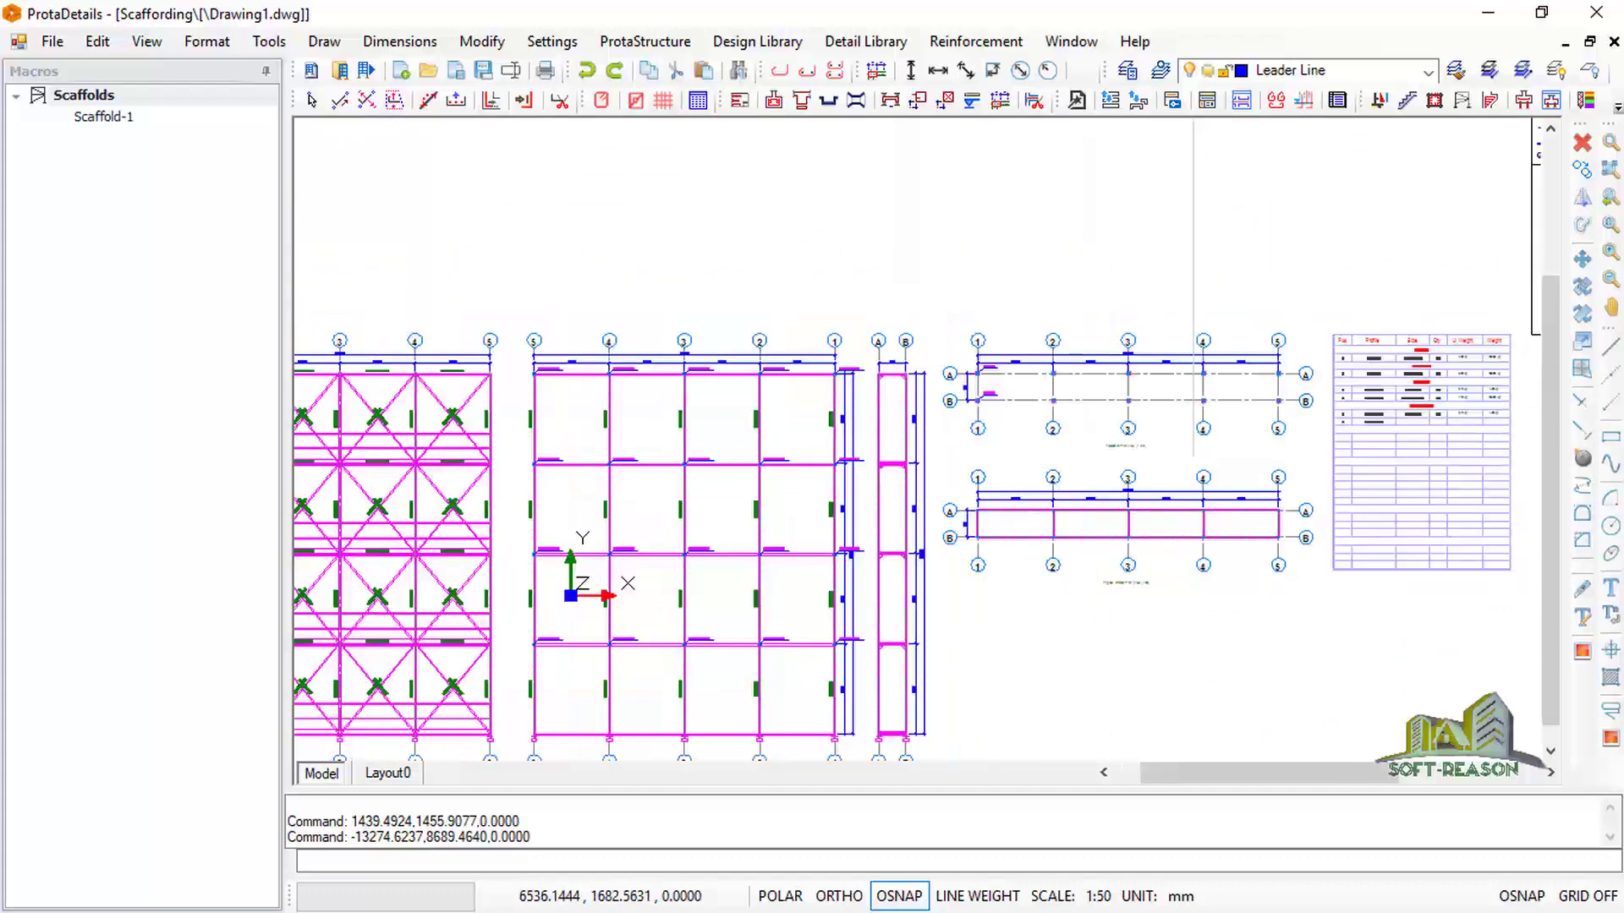
# Examine the Typical Storey Plan View, including its title, axes and bay dimensions
pyautogui.scroll(5, 1259, 538)
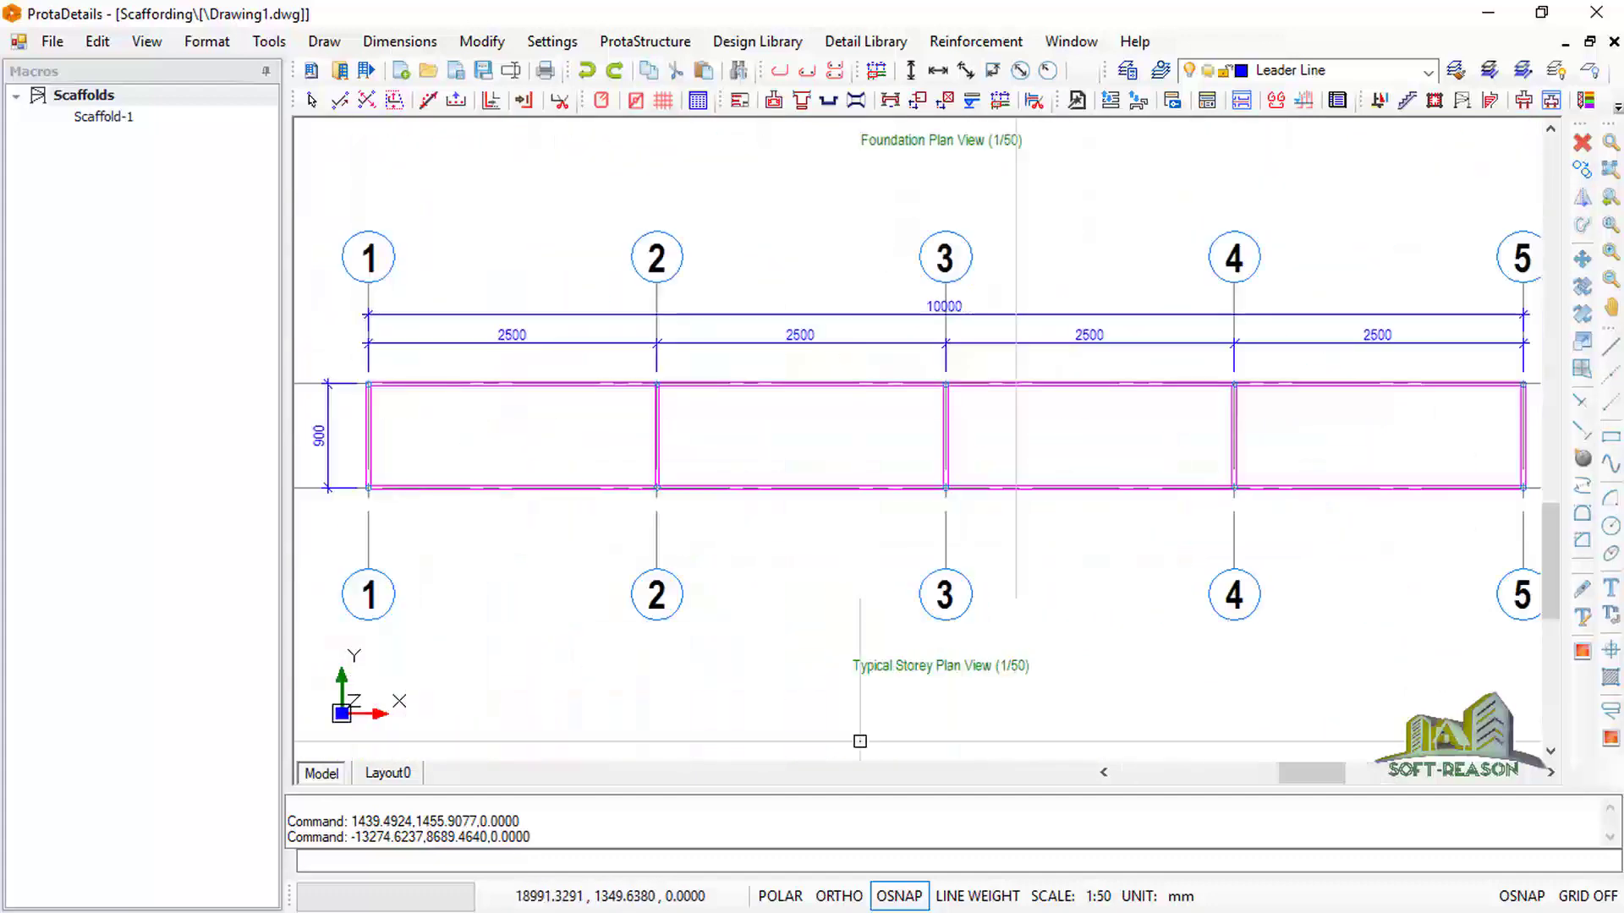
pyautogui.scroll(2, 849, 738)
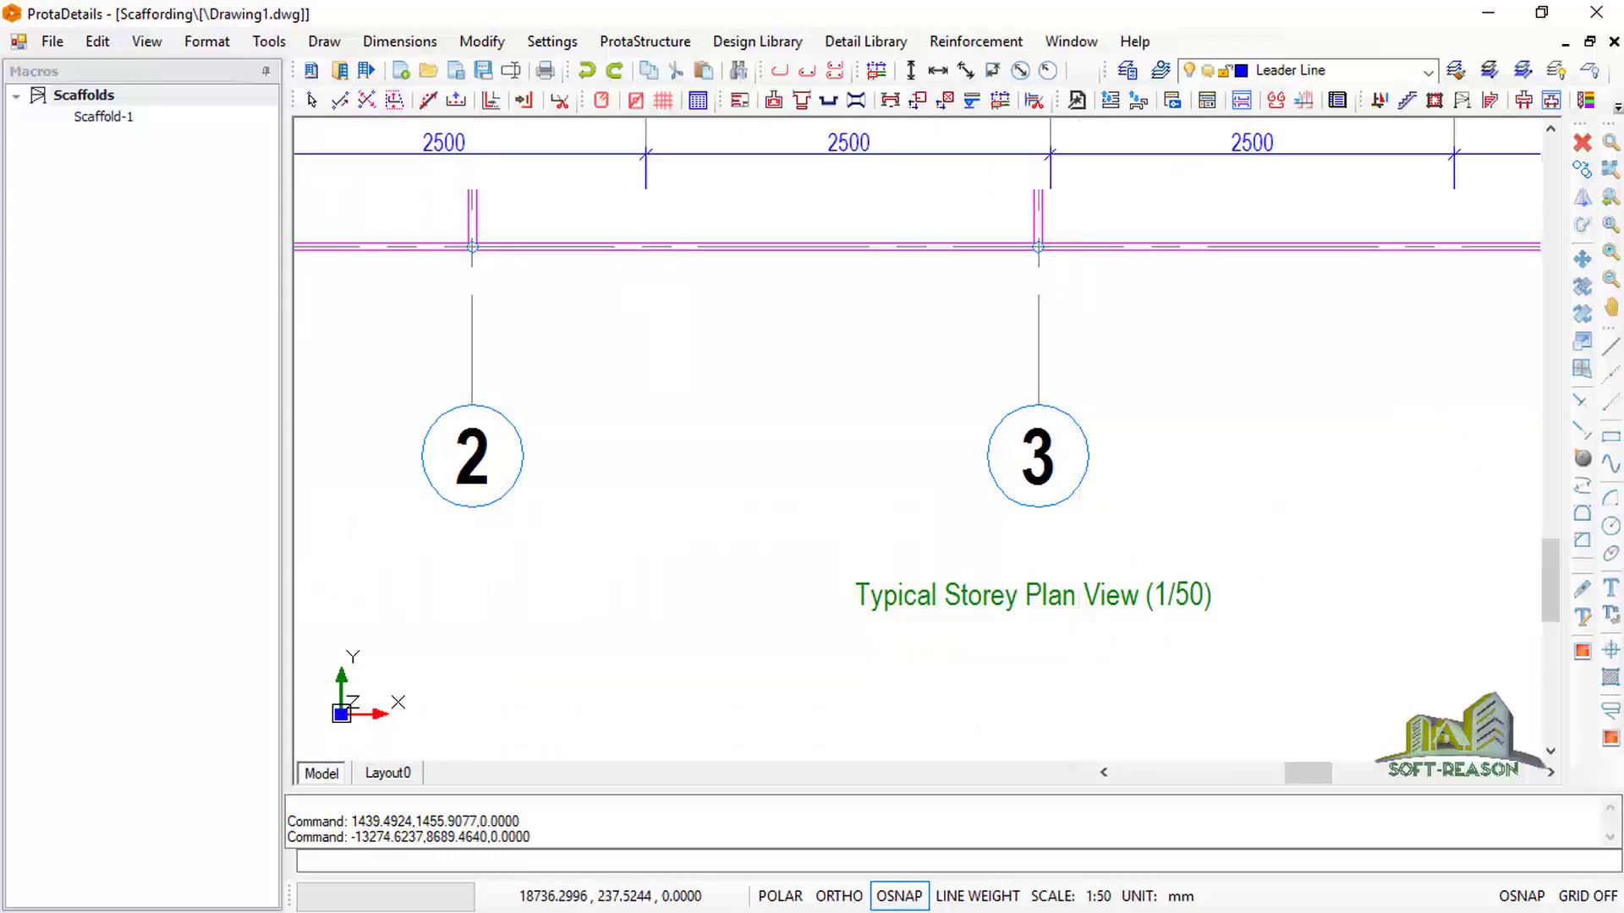
pyautogui.scroll(-3, 1056, 659)
pyautogui.scroll(2, 1055, 665)
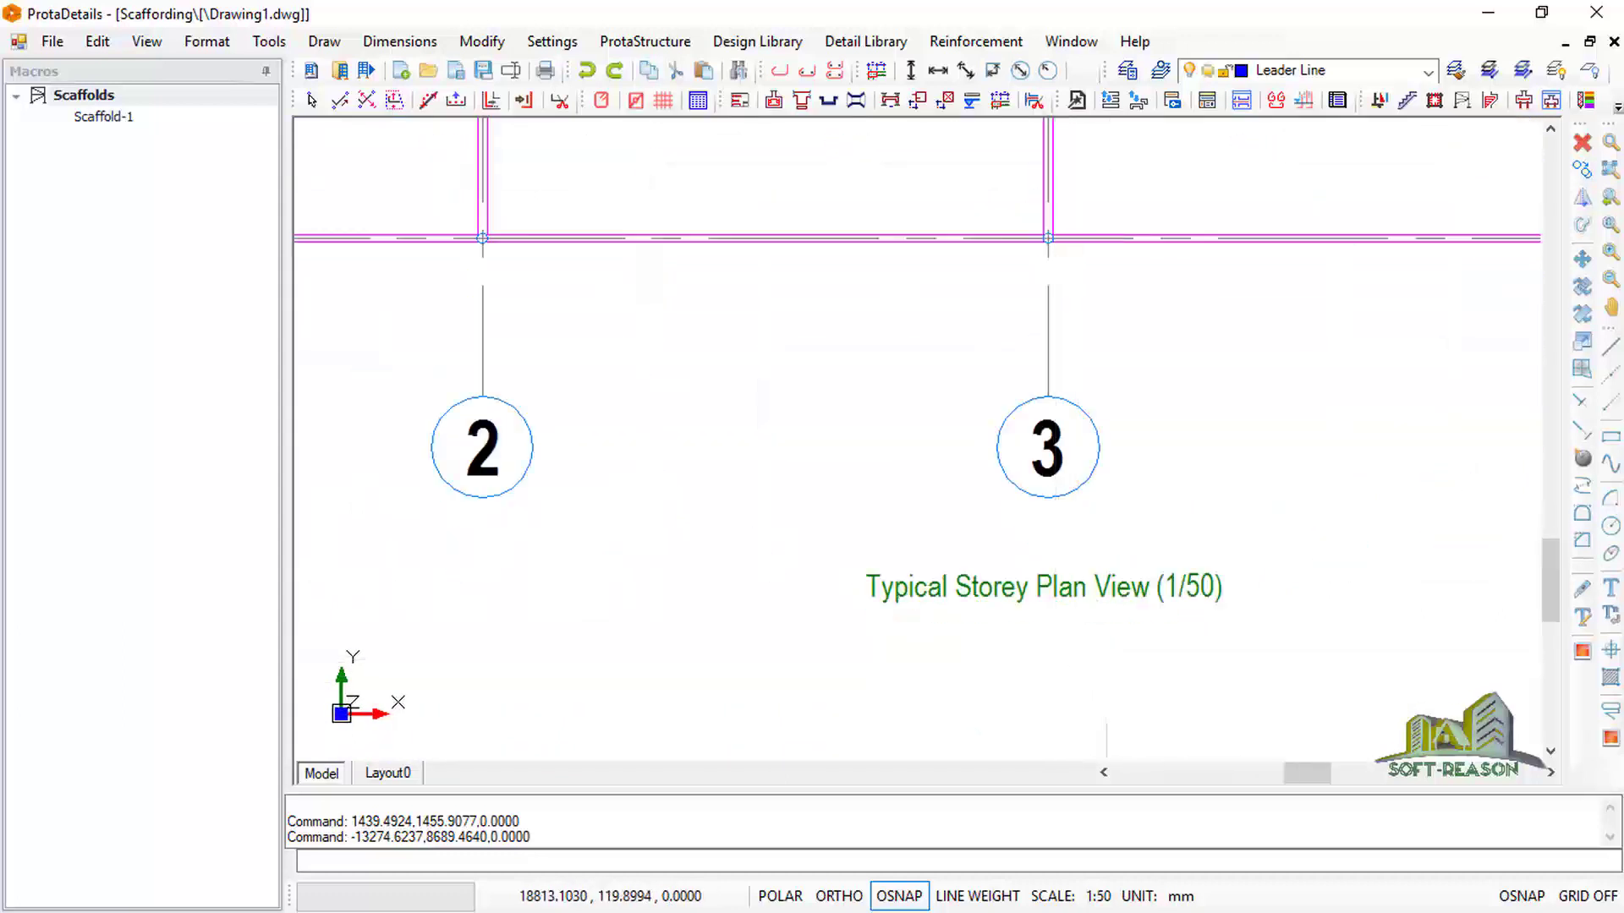
pyautogui.scroll(-3, 1106, 727)
pyautogui.scroll(1, 1053, 486)
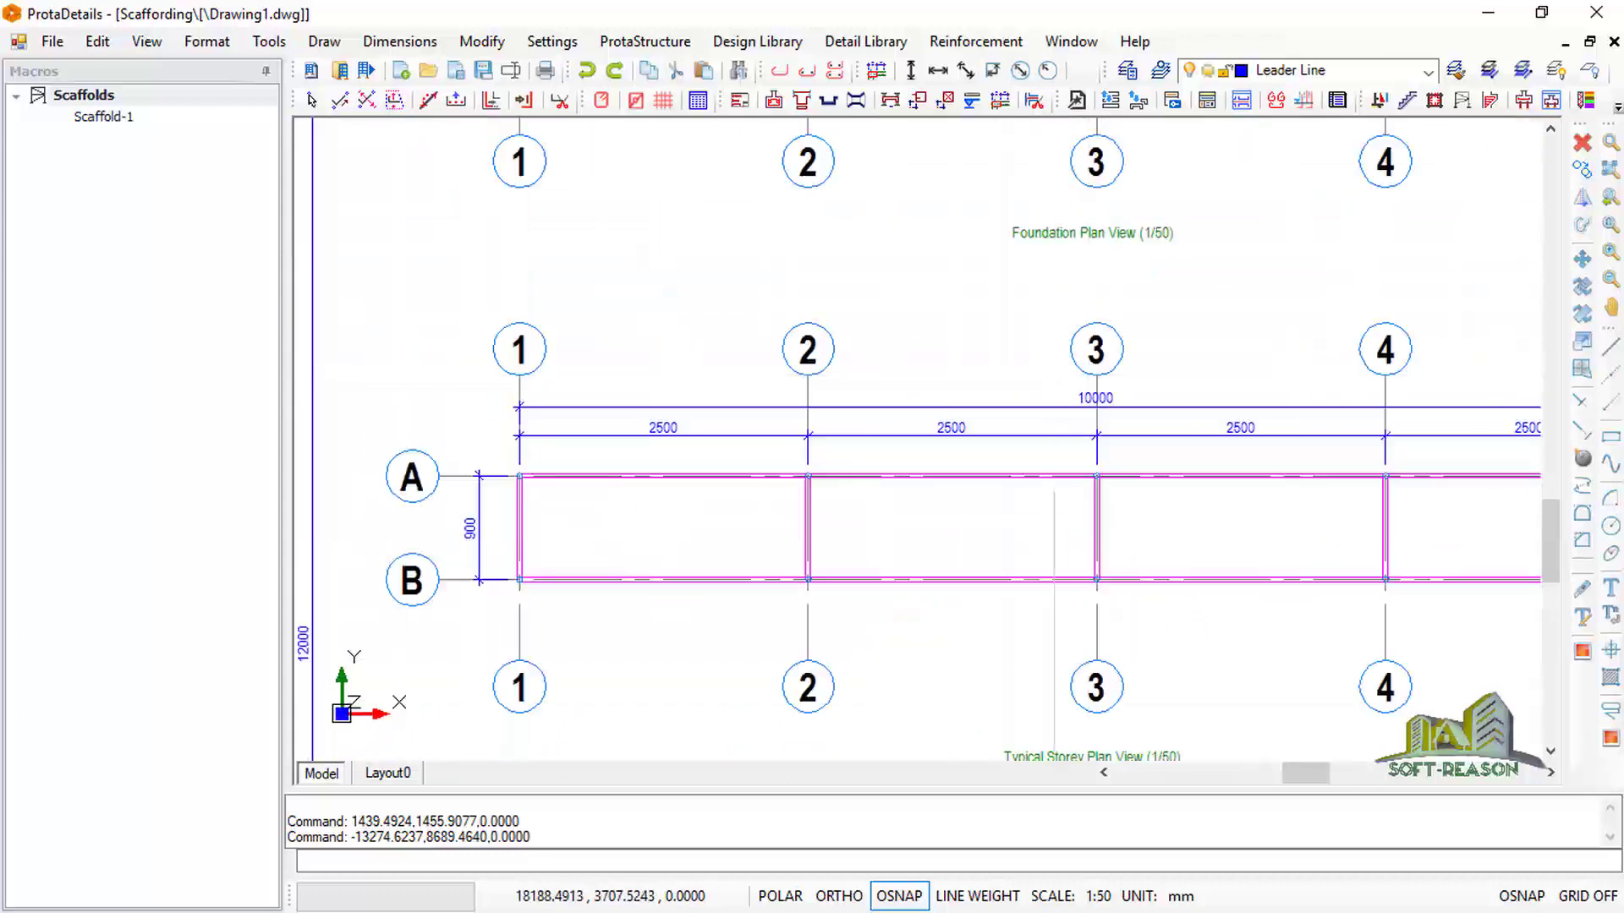
pyautogui.scroll(2, 1049, 473)
pyautogui.scroll(-3, 1044, 453)
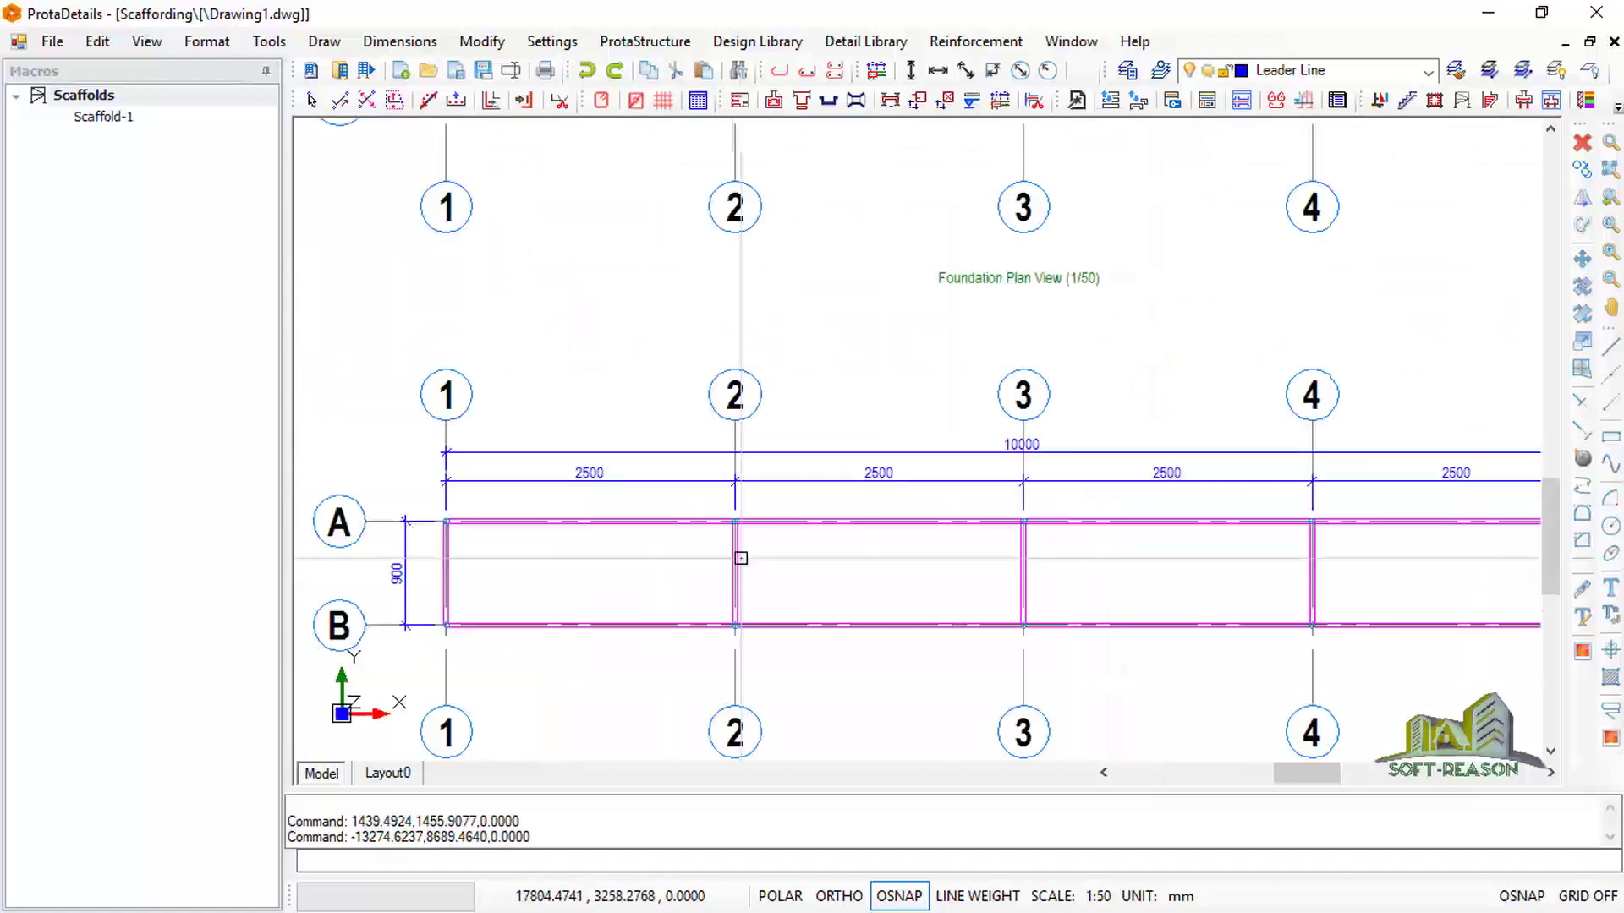
pyautogui.scroll(-2, 741, 558)
pyautogui.scroll(1, 744, 575)
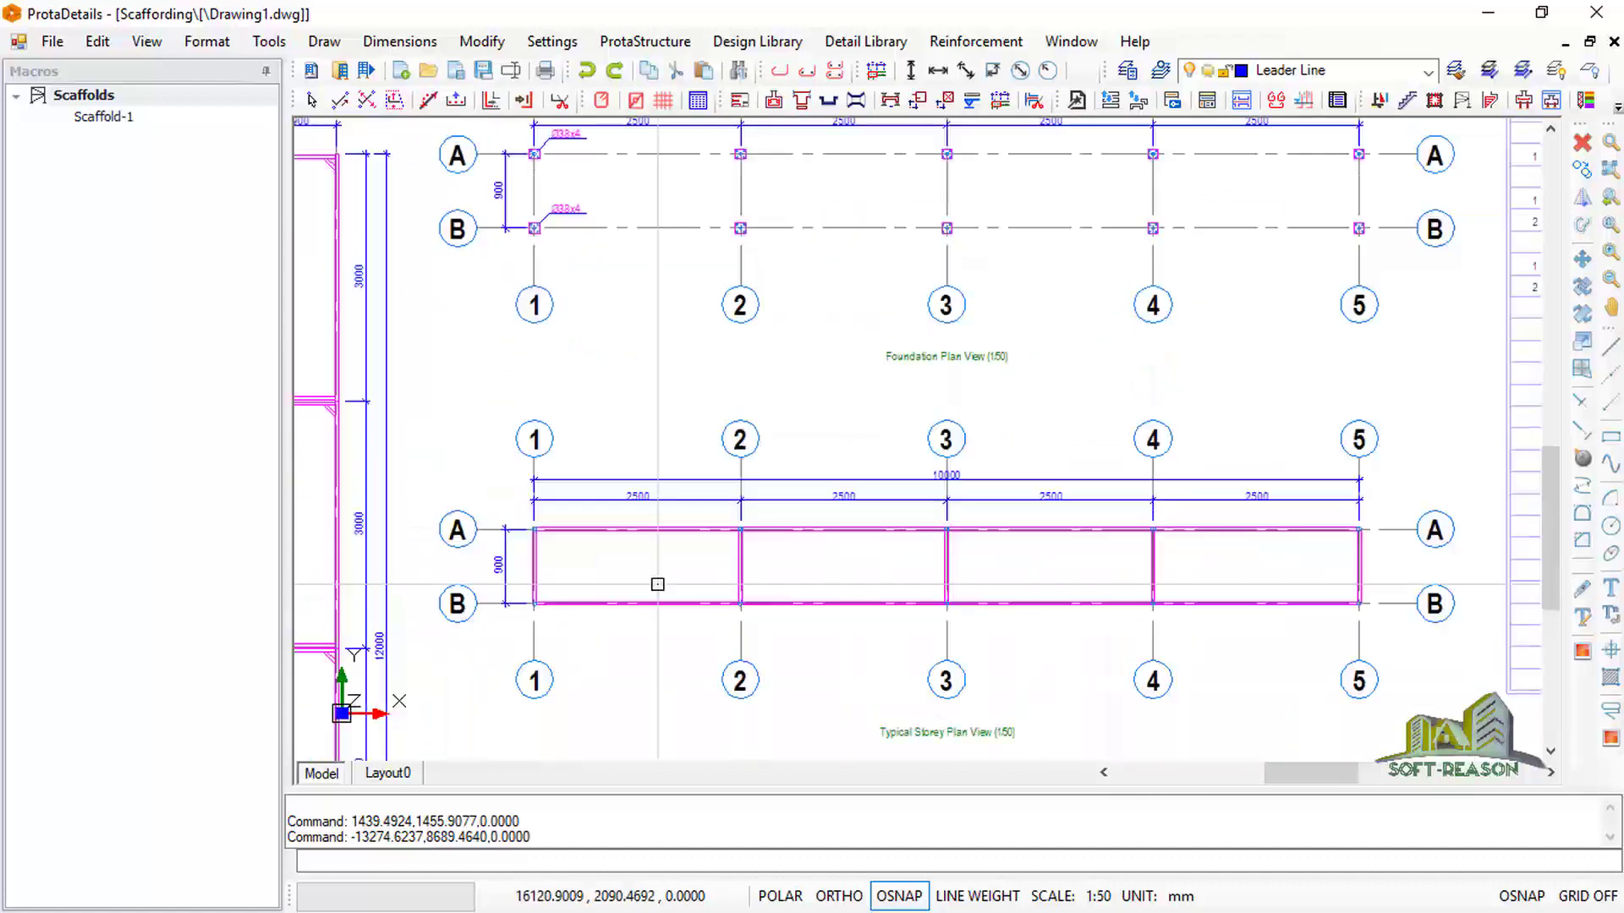
pyautogui.scroll(3, 658, 585)
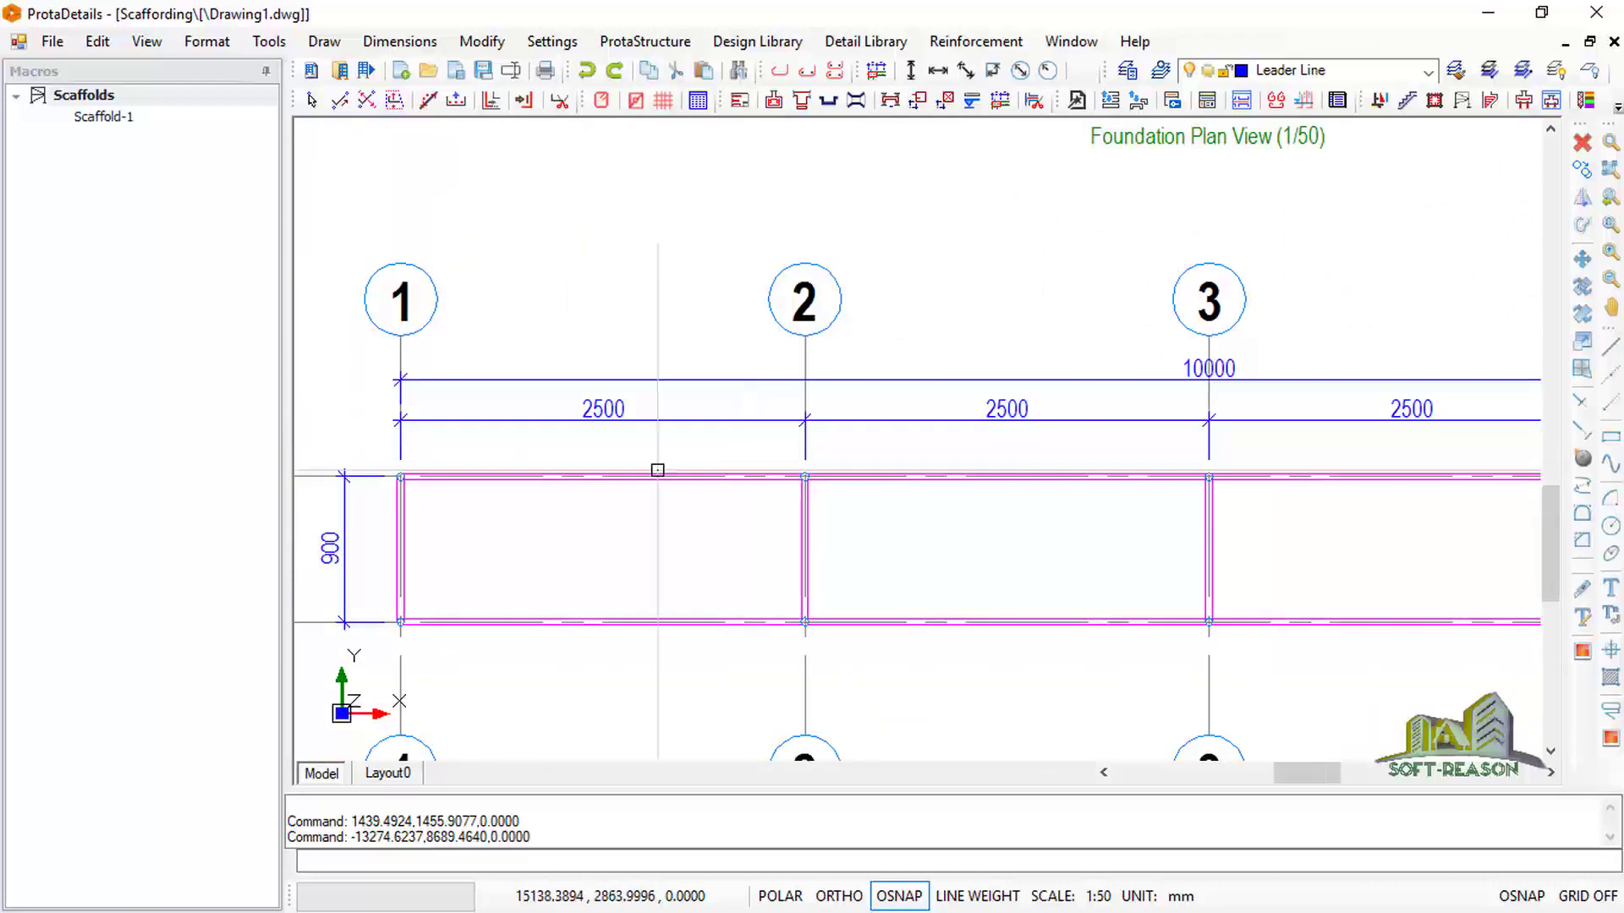
pyautogui.scroll(-4, 658, 470)
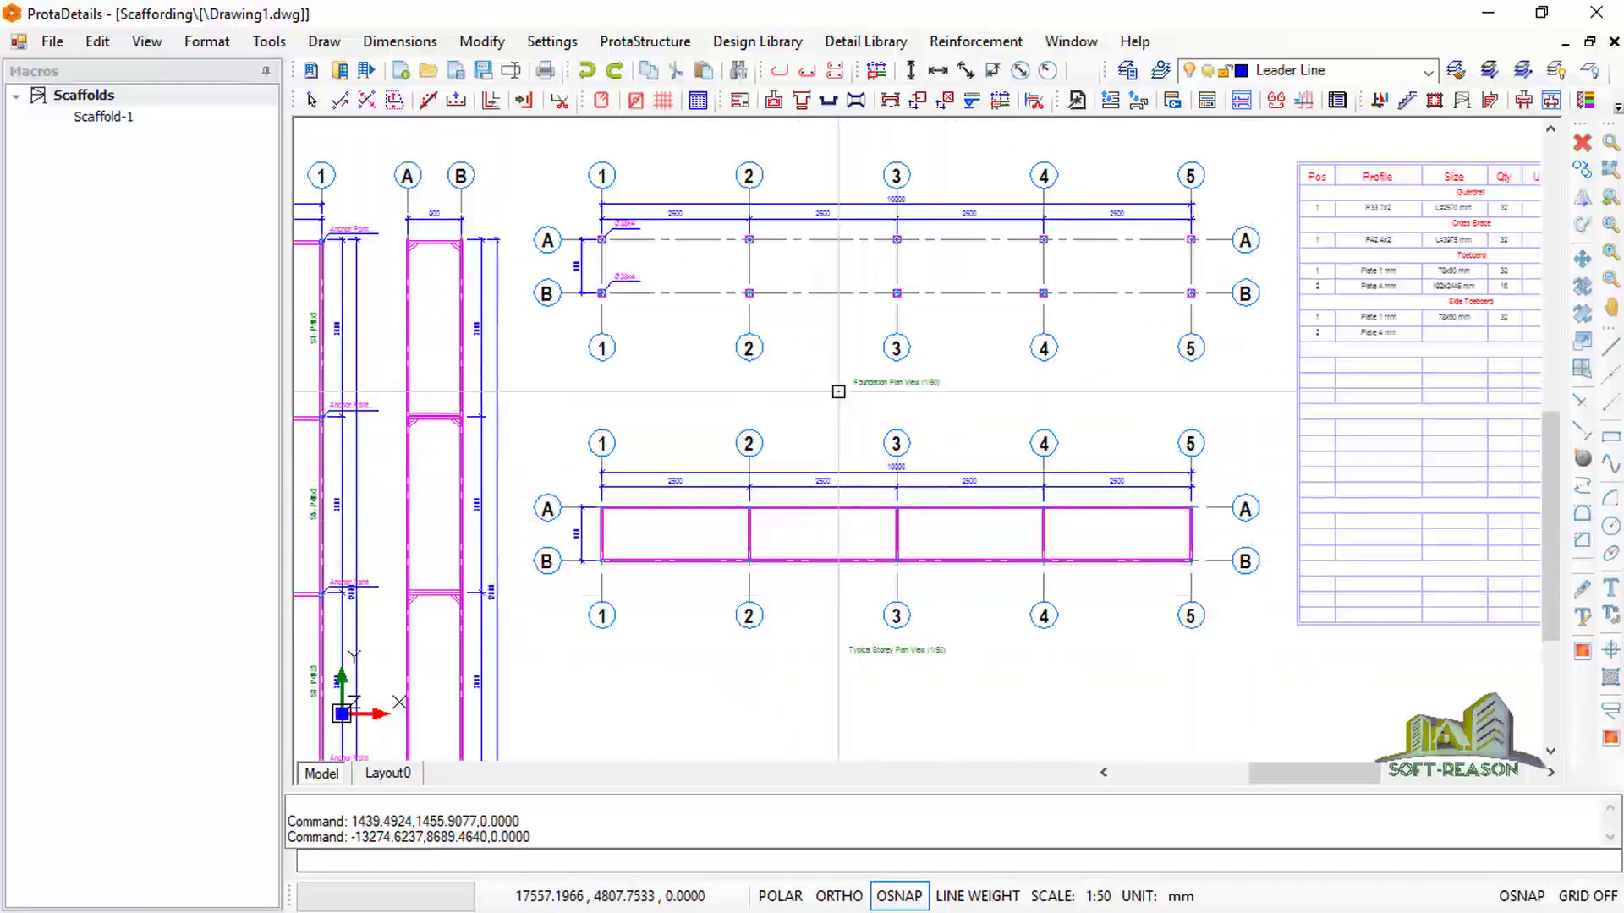
# Examine the Foundation Plan View, including the base plates, their labels and the axis spacing
pyautogui.scroll(4, 686, 245)
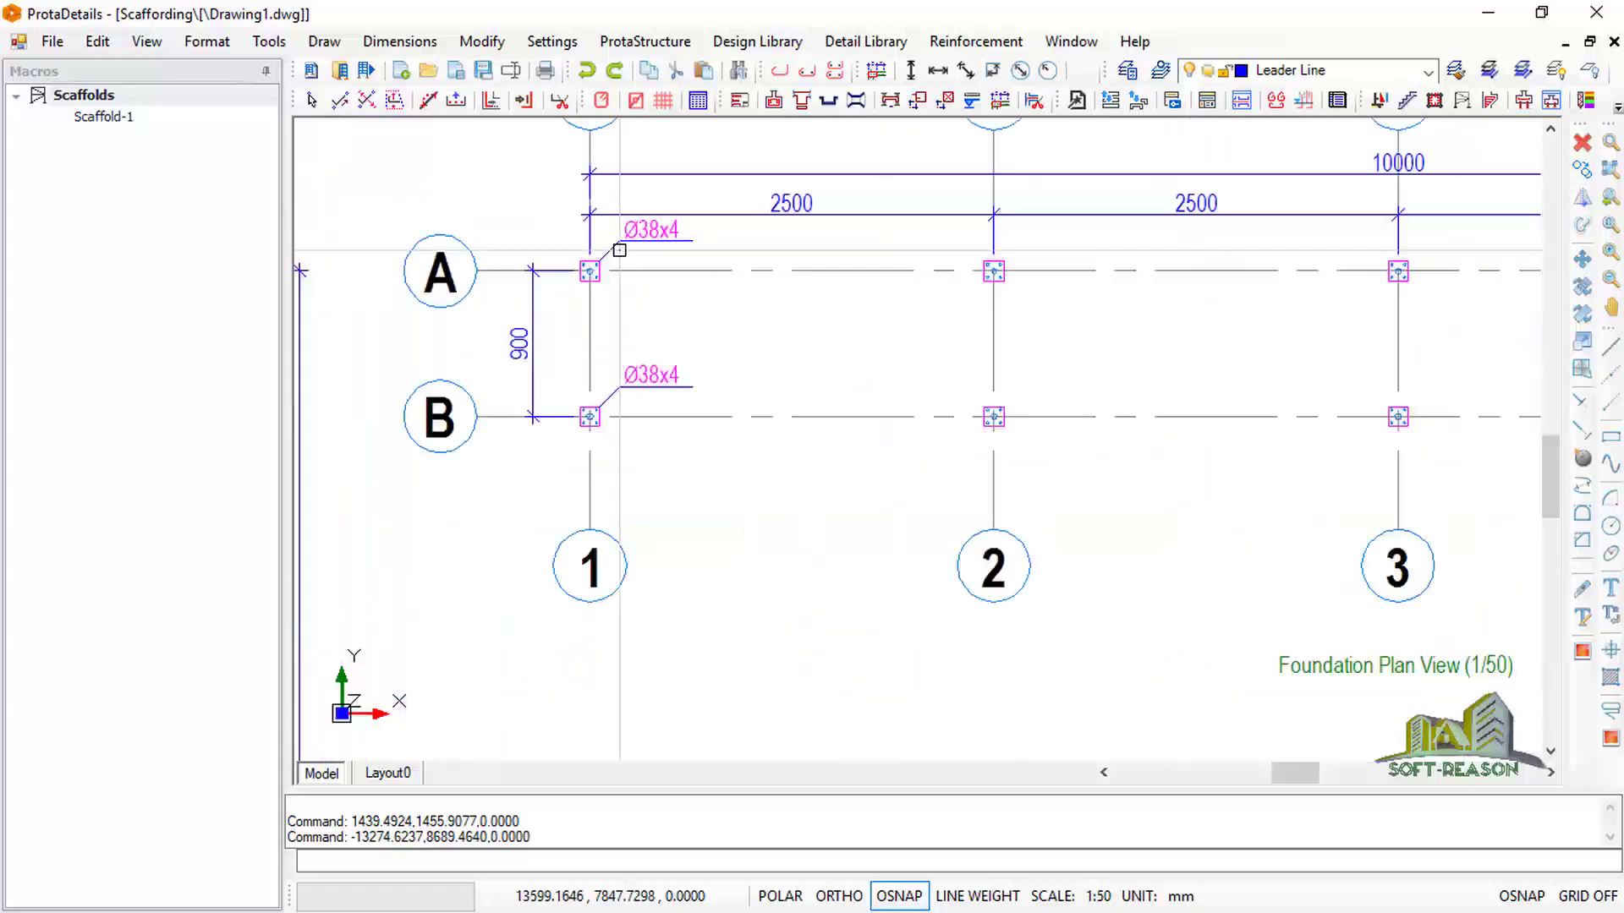
pyautogui.scroll(3, 663, 352)
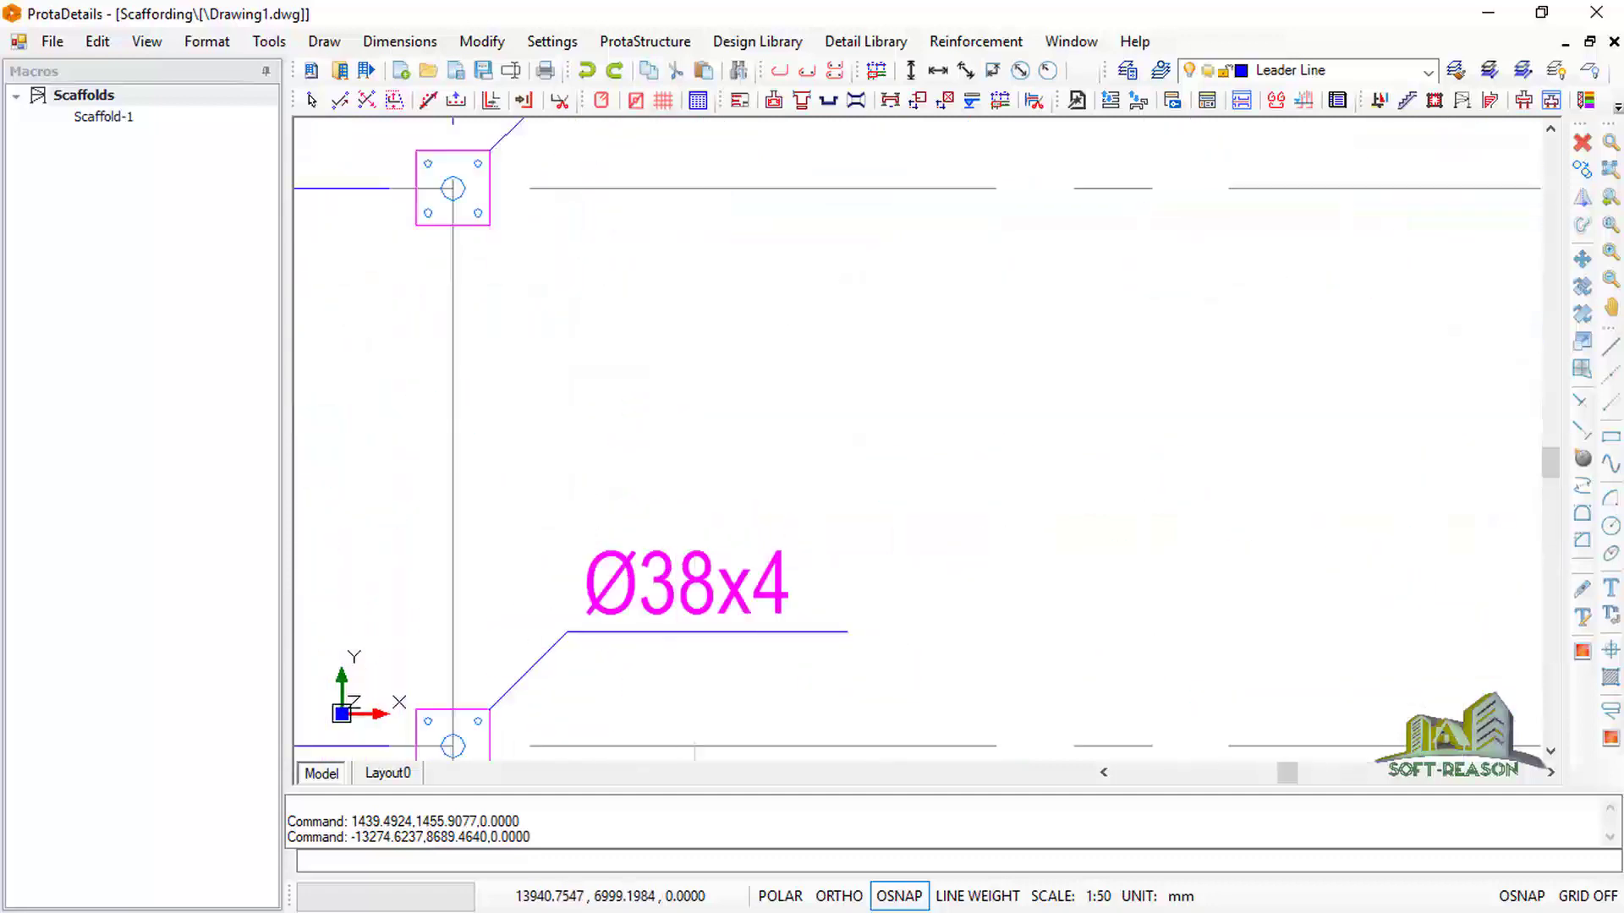
pyautogui.scroll(-2, 663, 351)
pyautogui.scroll(-4, 583, 417)
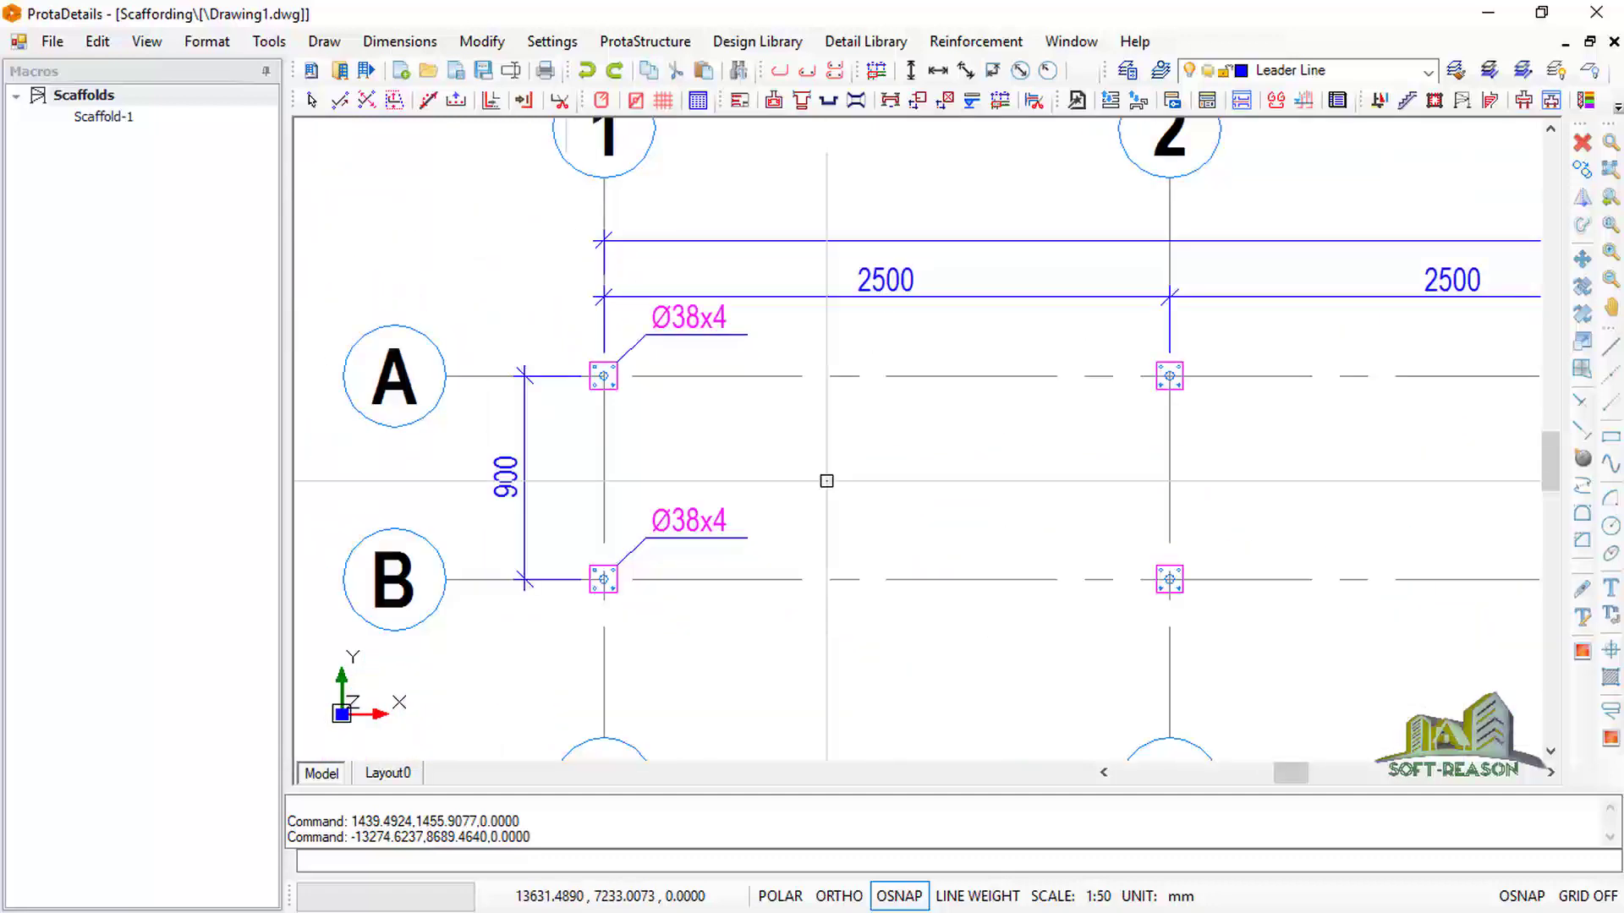
pyautogui.scroll(-2, 851, 502)
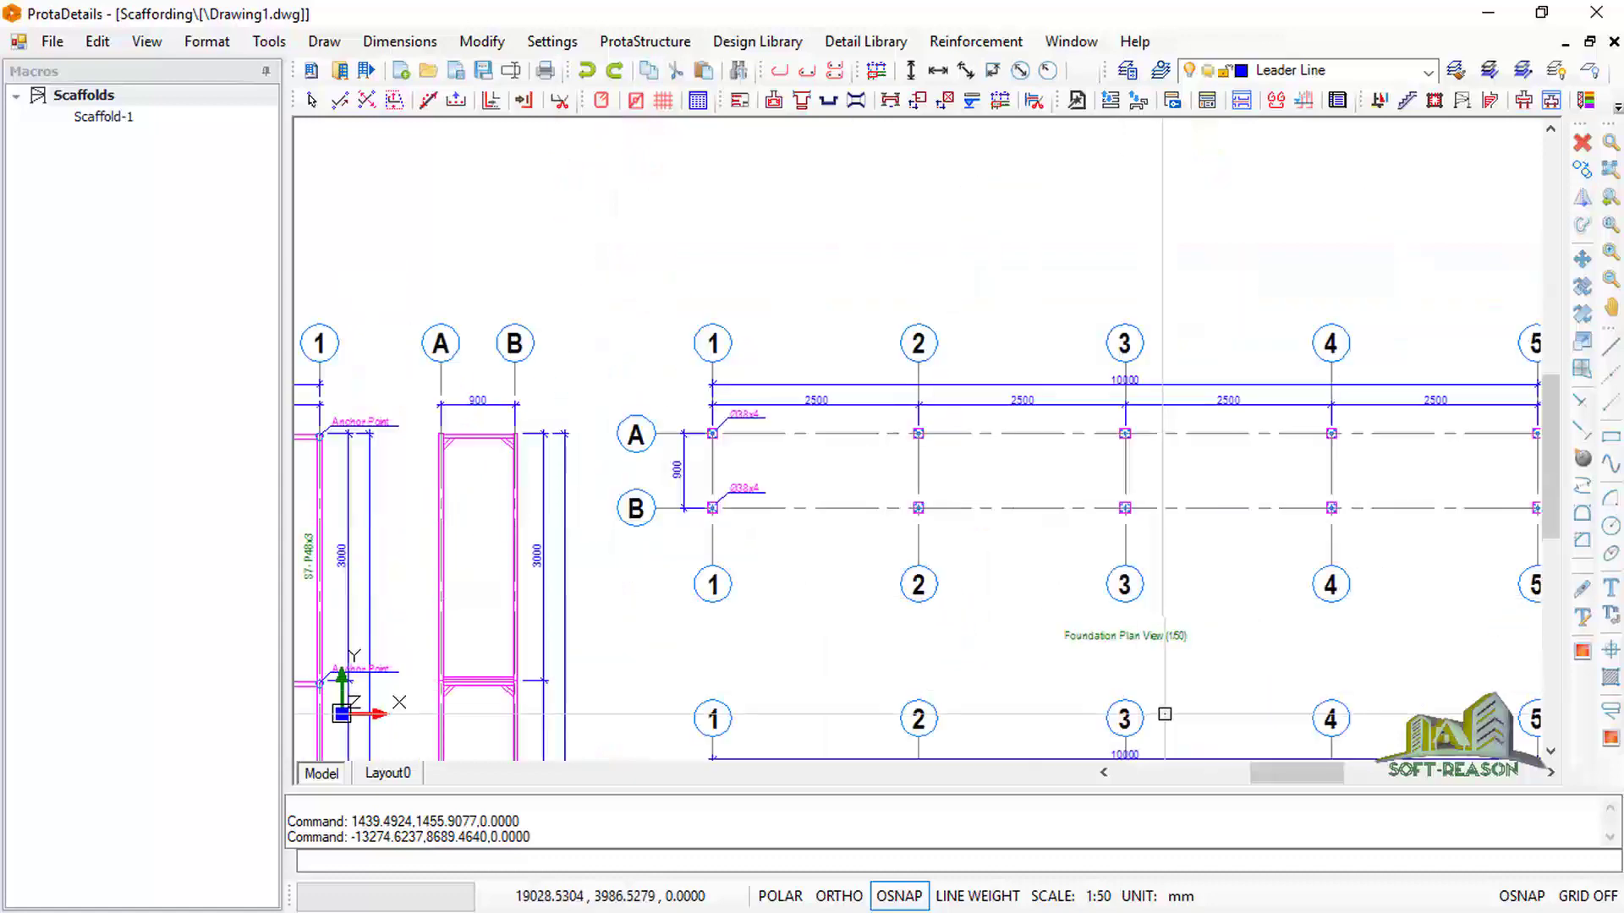
pyautogui.scroll(1, 1163, 711)
pyautogui.scroll(1, 1163, 708)
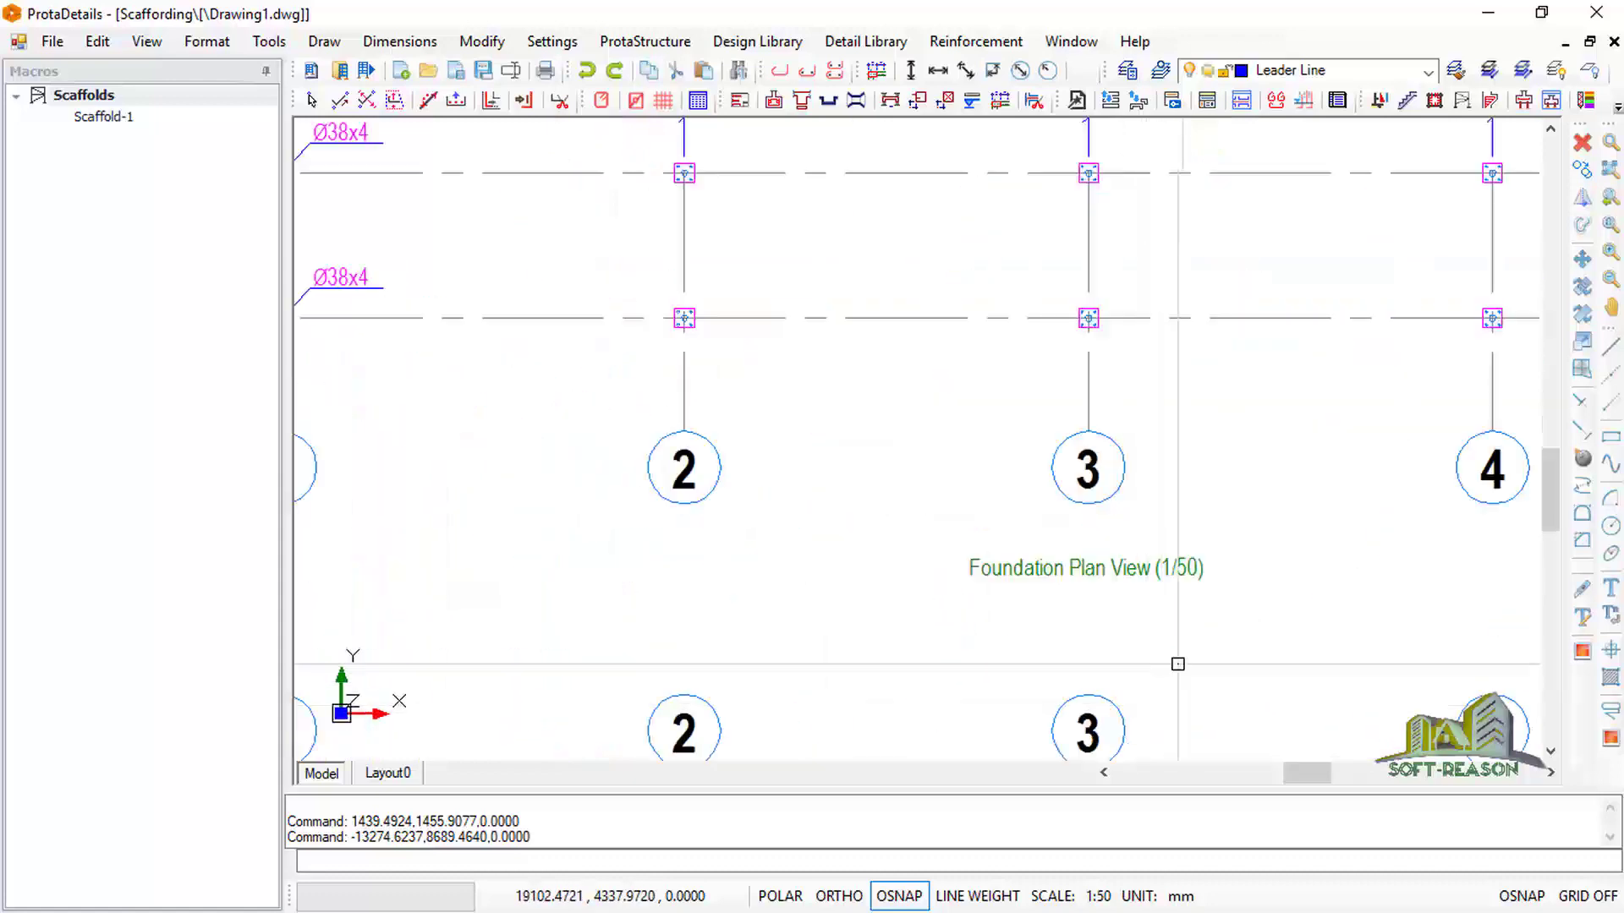
pyautogui.scroll(-3, 1178, 668)
pyautogui.scroll(2, 915, 398)
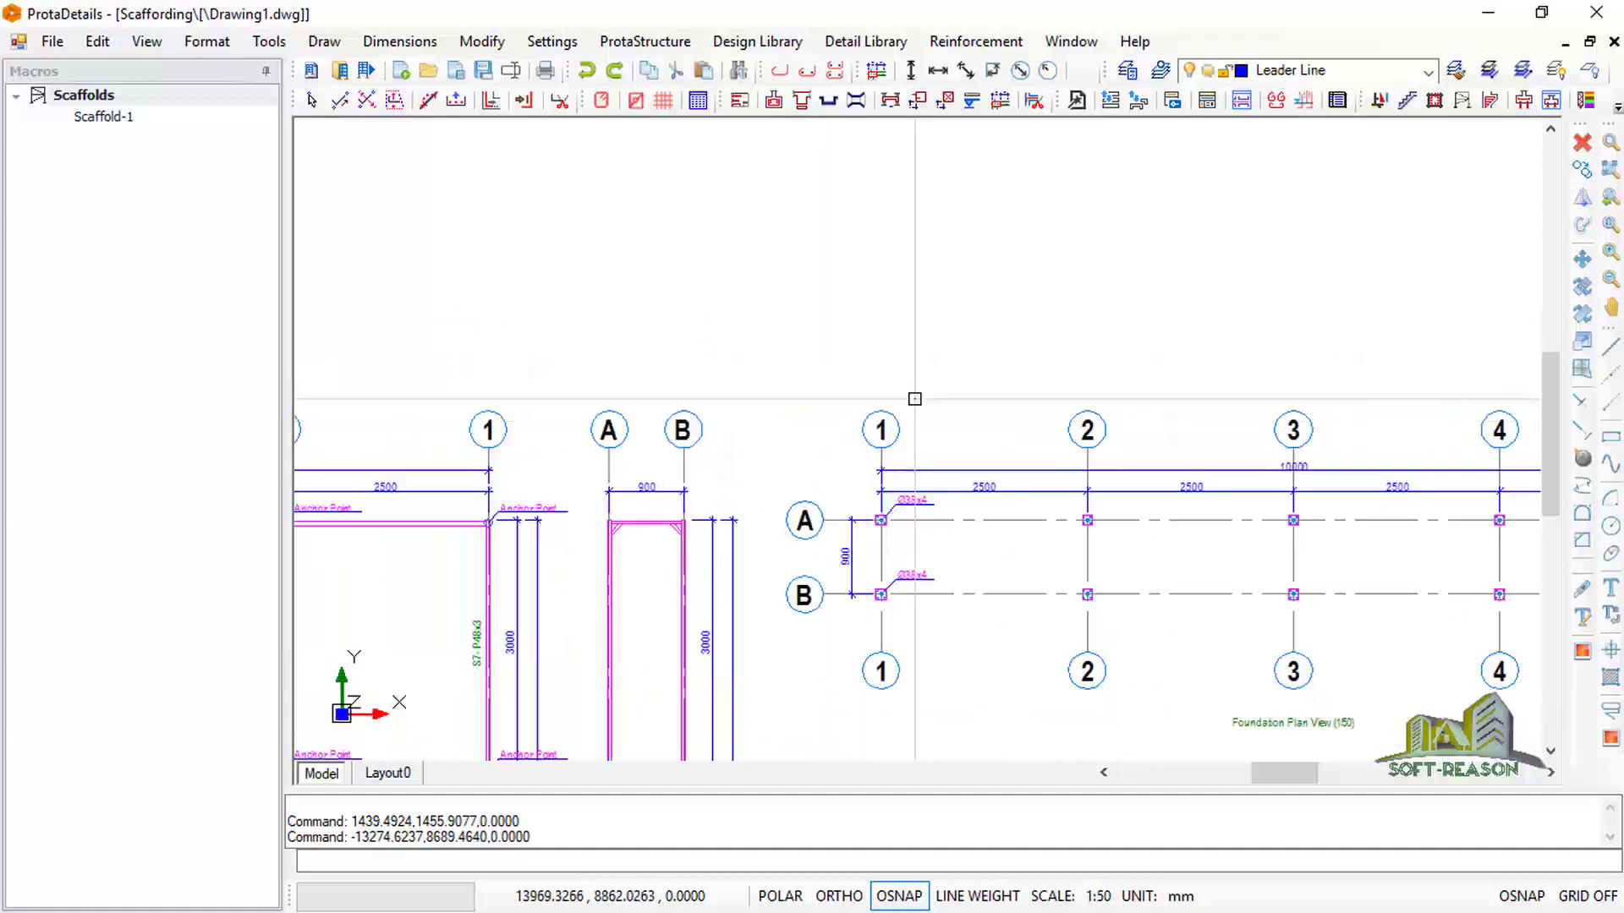
pyautogui.scroll(5, 915, 398)
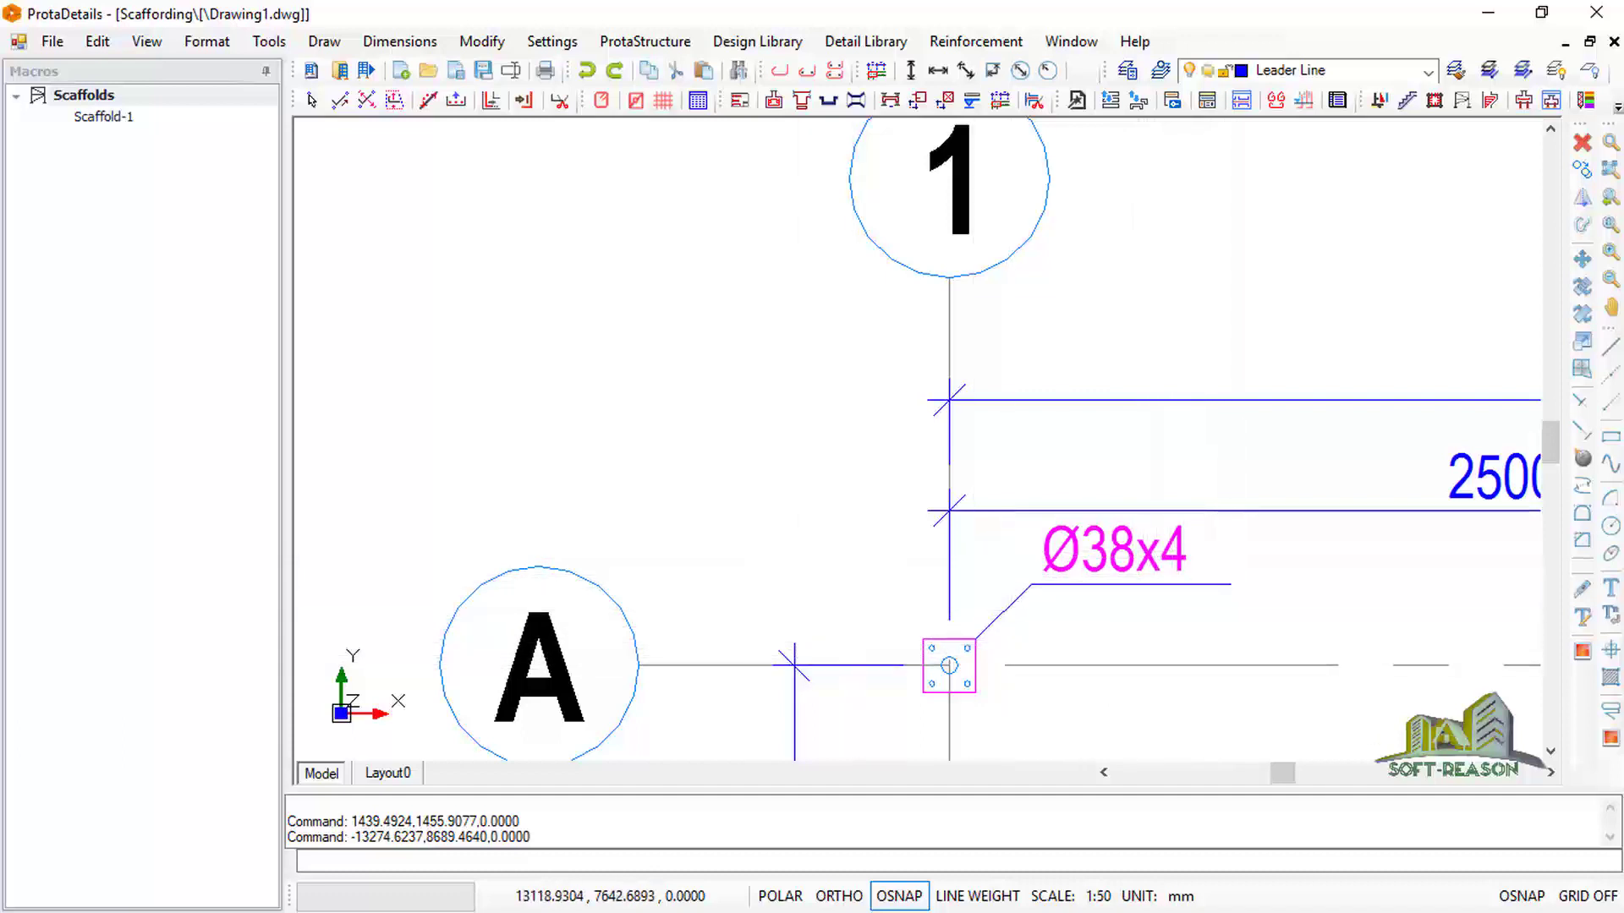
pyautogui.scroll(-8, 949, 665)
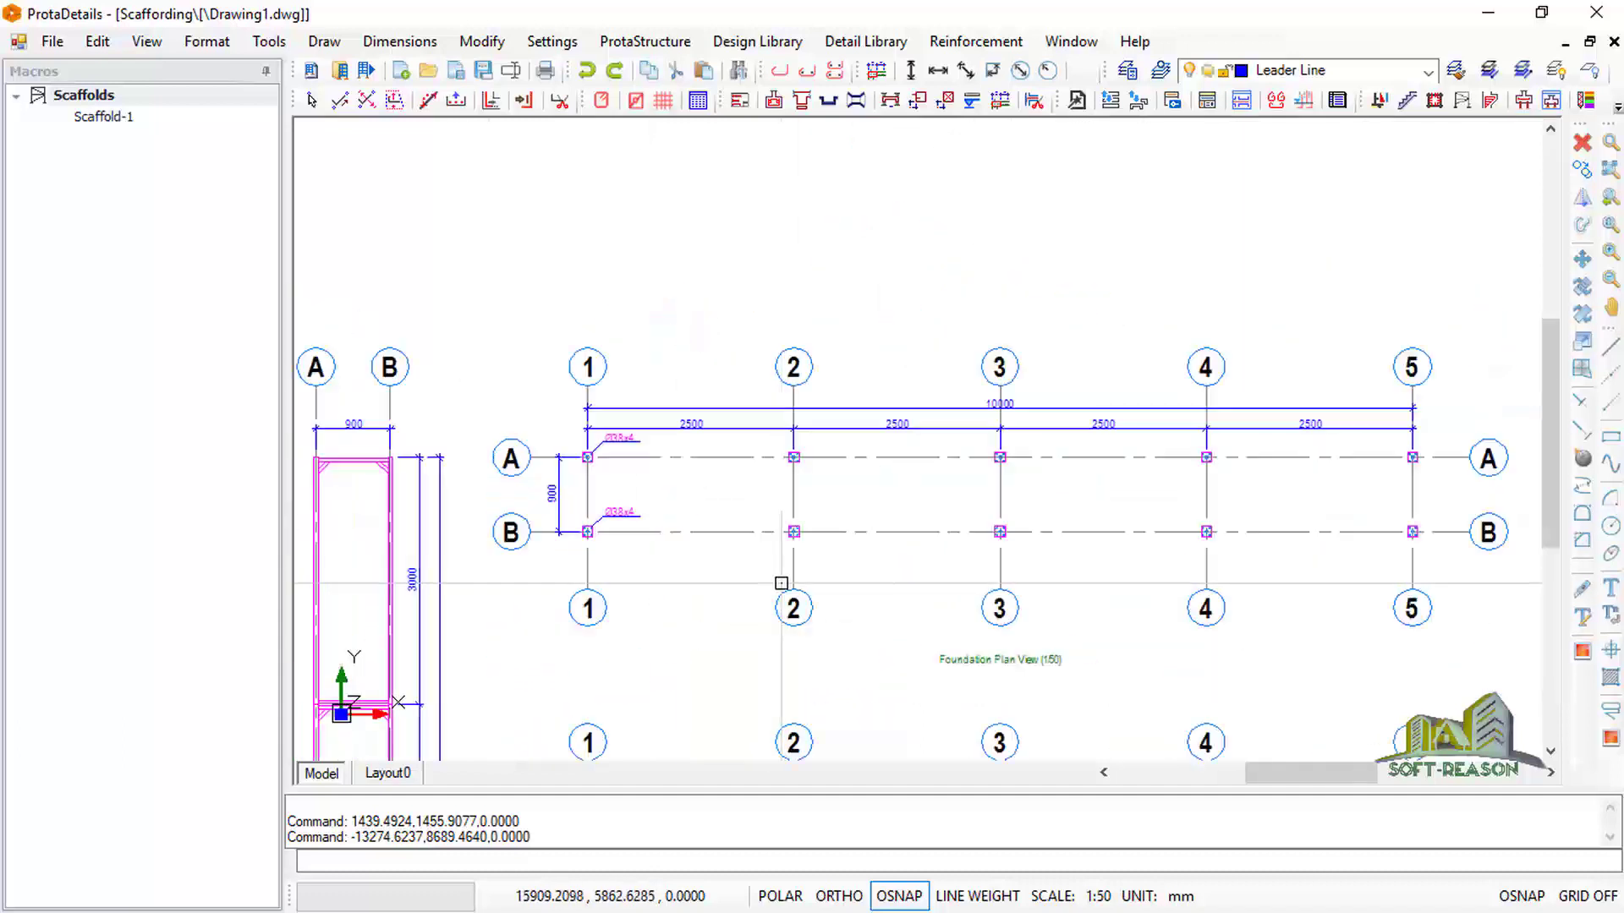
# Examine the material table listing the guardrail, cross brace and toeboard profiles, sizes, quantities and weights
pyautogui.scroll(-6, 780, 583)
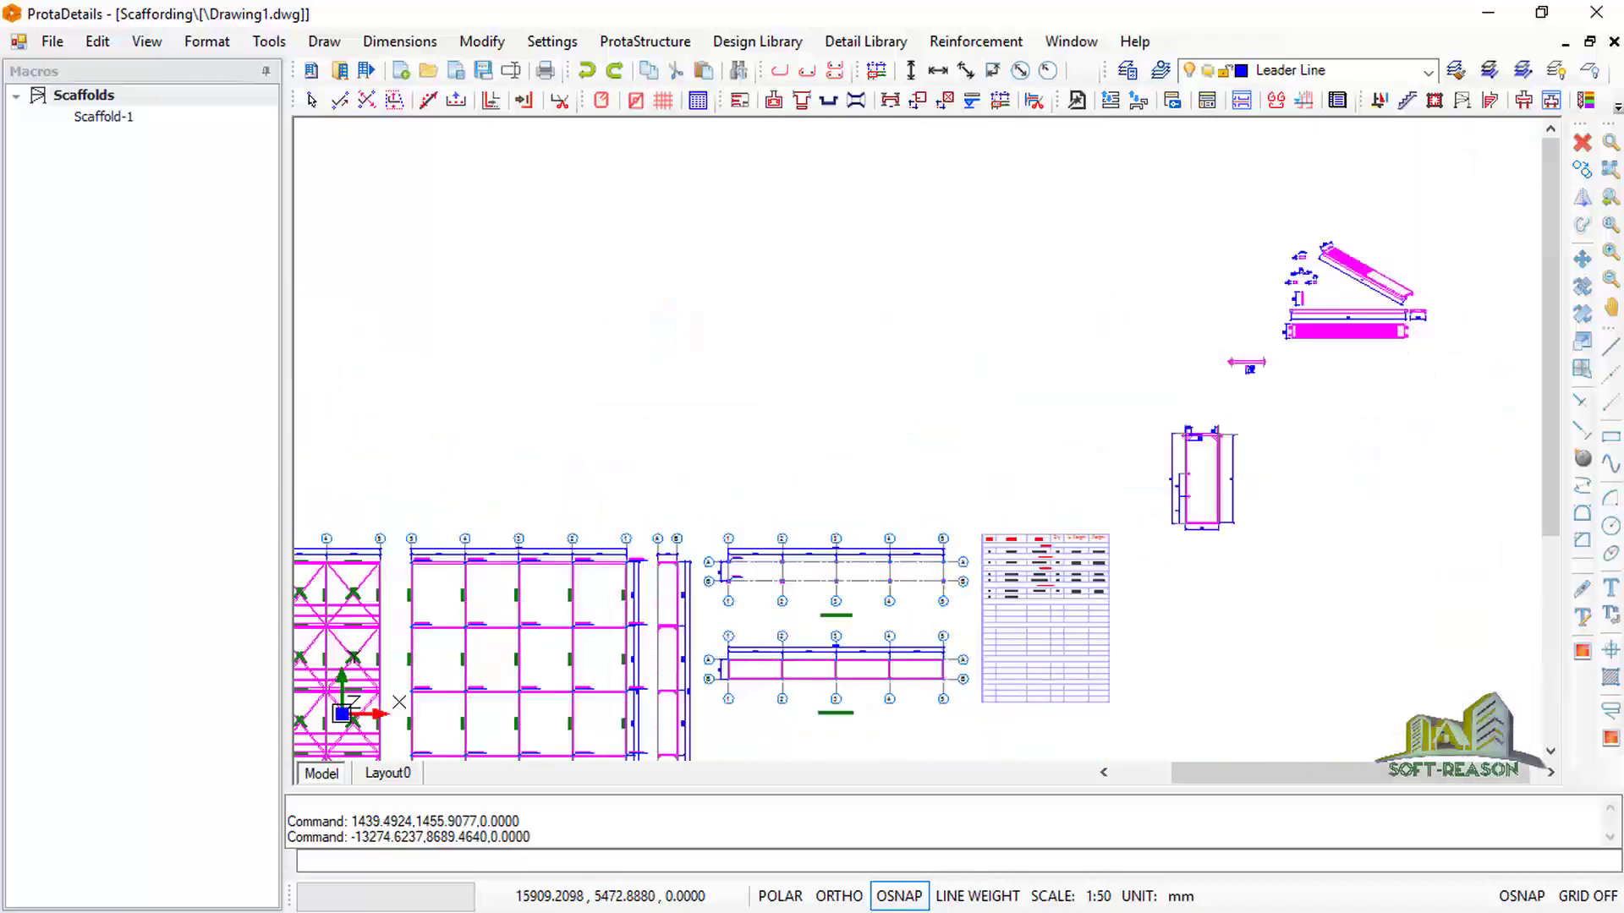
pyautogui.scroll(-2, 1009, 592)
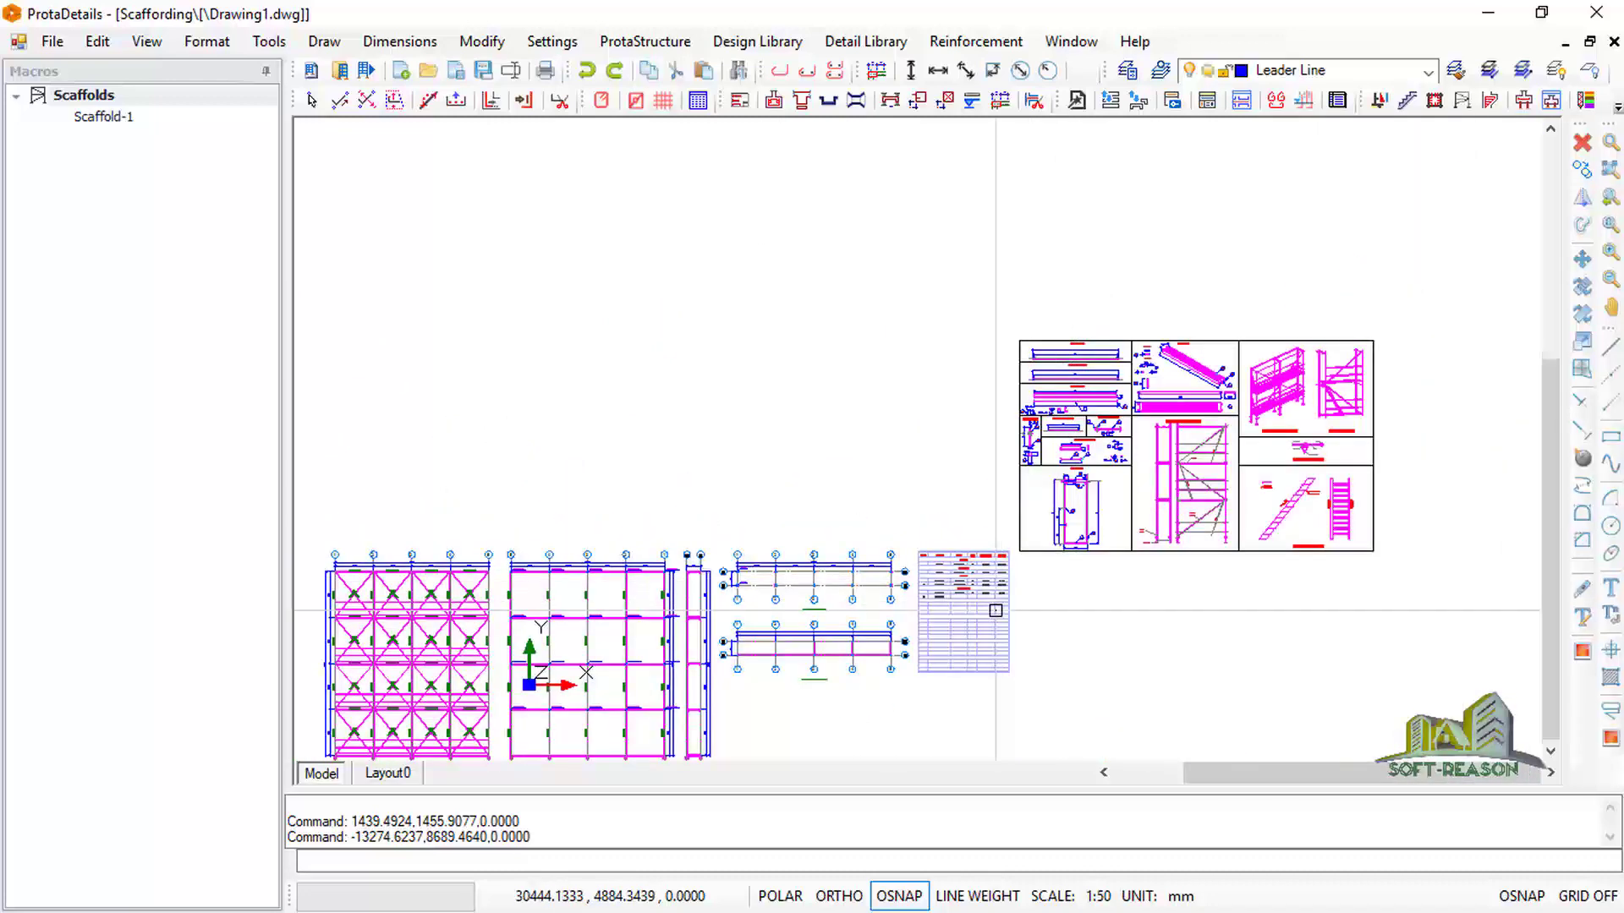
pyautogui.scroll(5, 994, 597)
pyautogui.scroll(3, 963, 517)
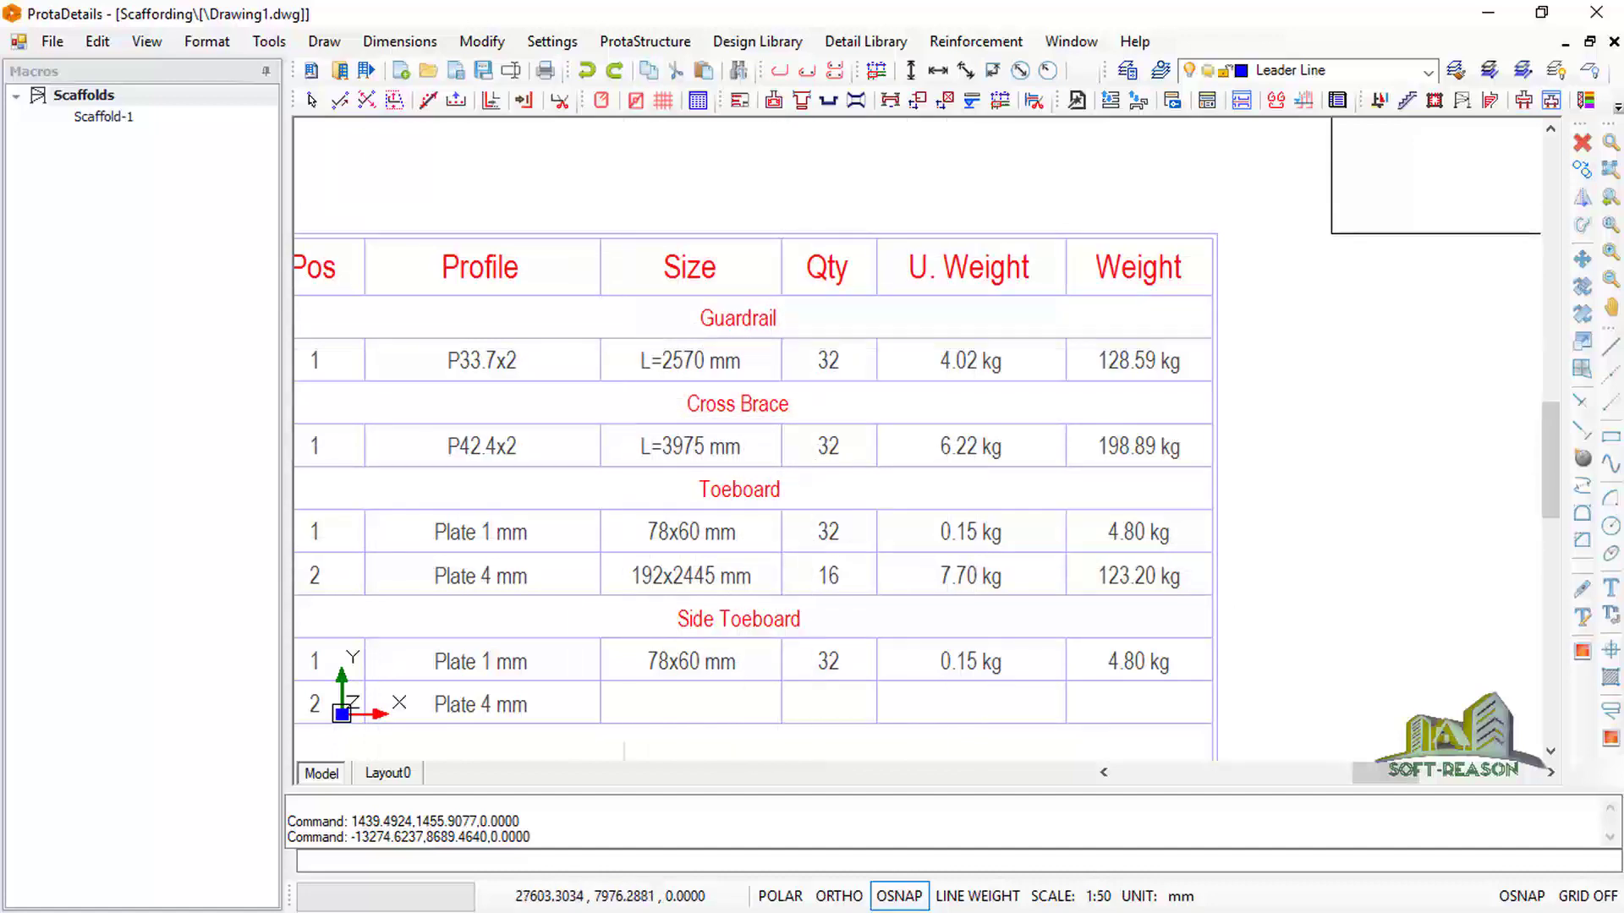
pyautogui.scroll(-5, 649, 551)
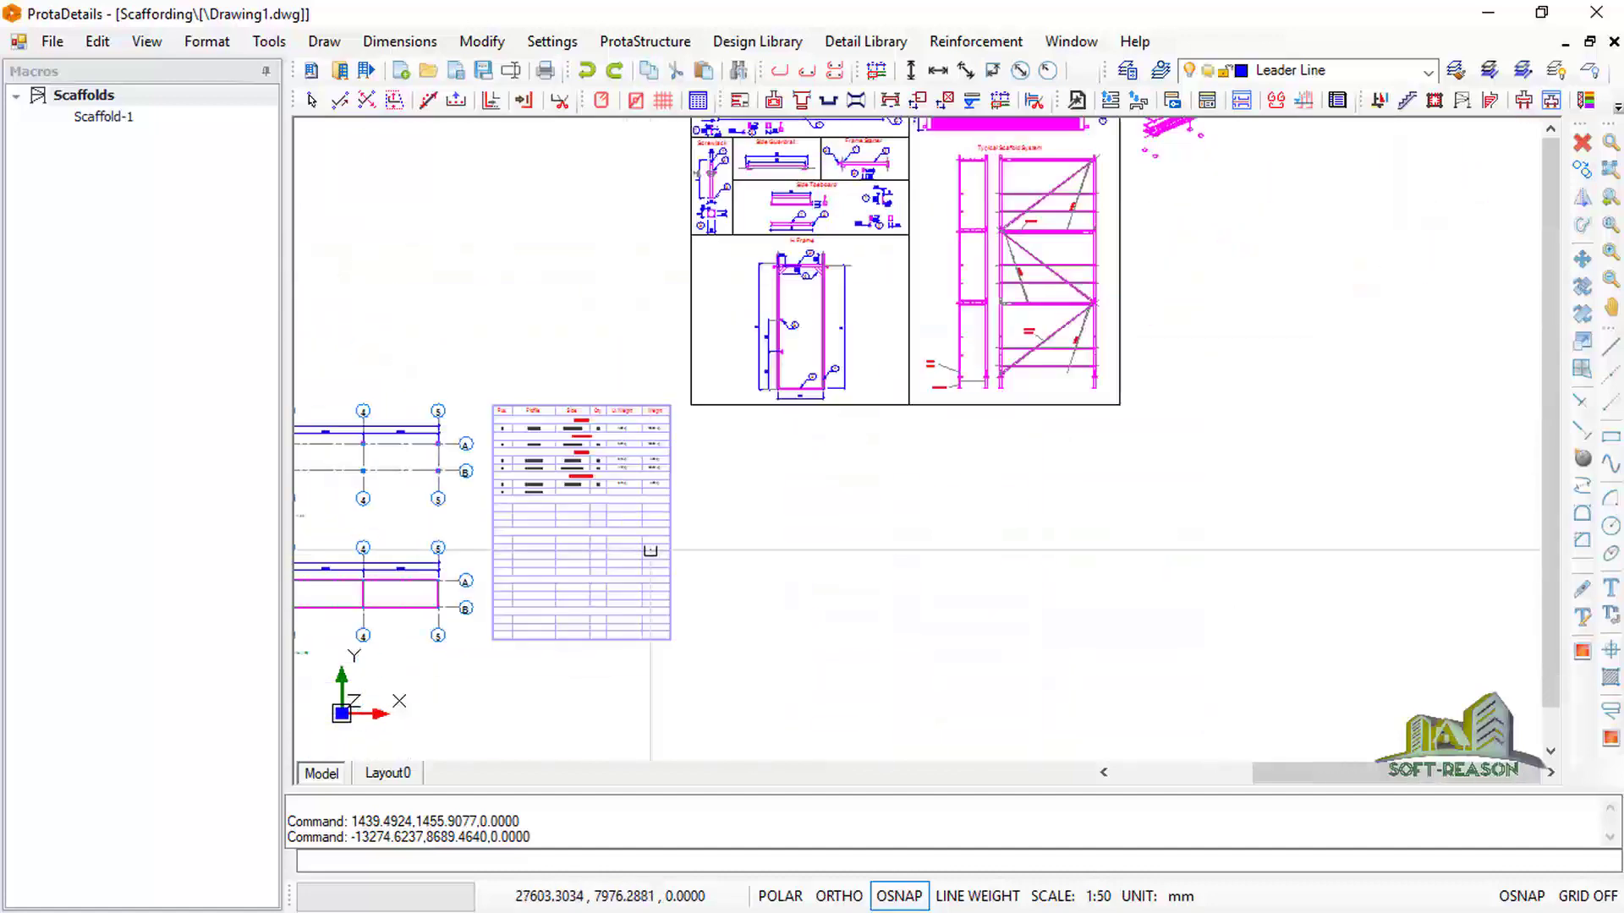
# Look over the component detail sheet, including the Platform, Typical Scaffold System, Typical Flanged Module and Typical H Module details
pyautogui.scroll(-2, 649, 551)
pyautogui.scroll(-1, 902, 568)
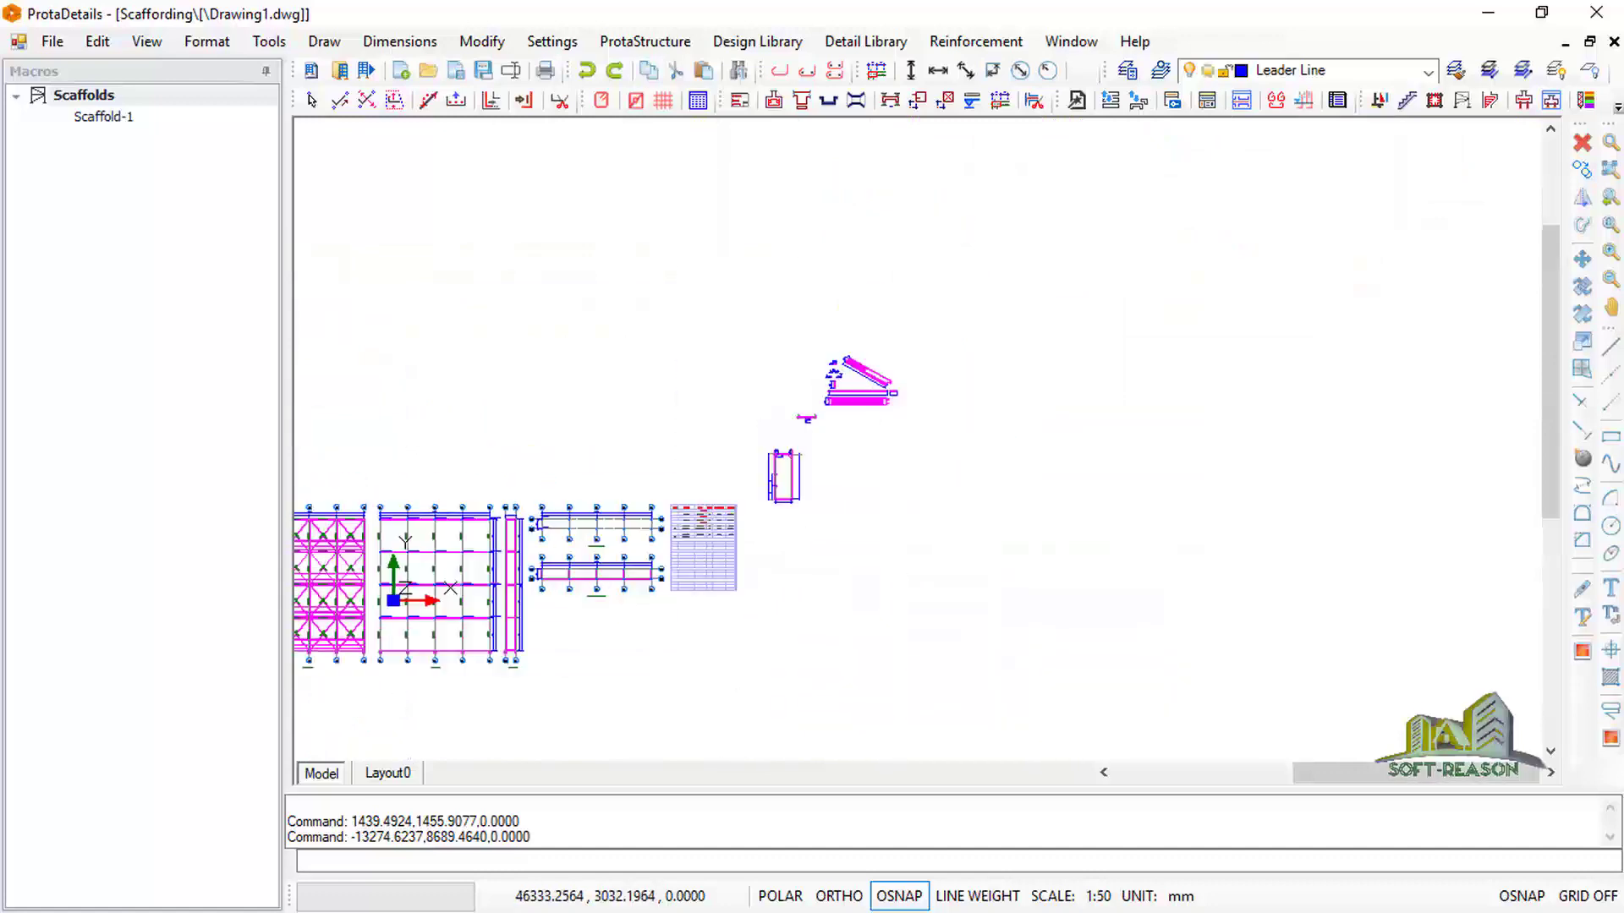
pyautogui.scroll(-1, 906, 571)
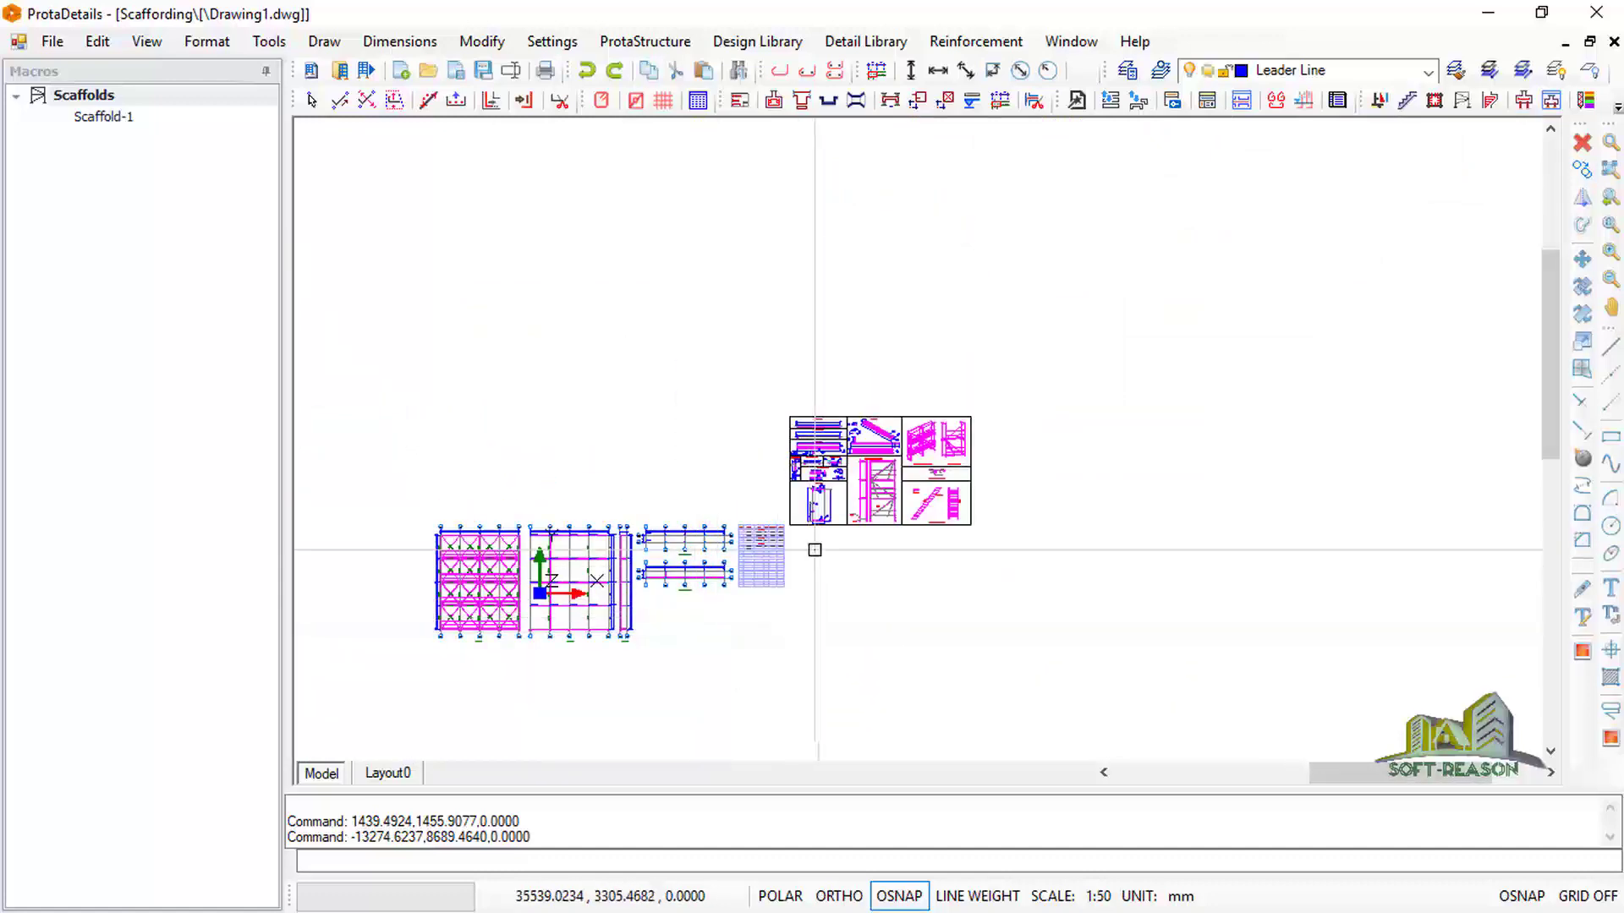
pyautogui.scroll(2, 866, 474)
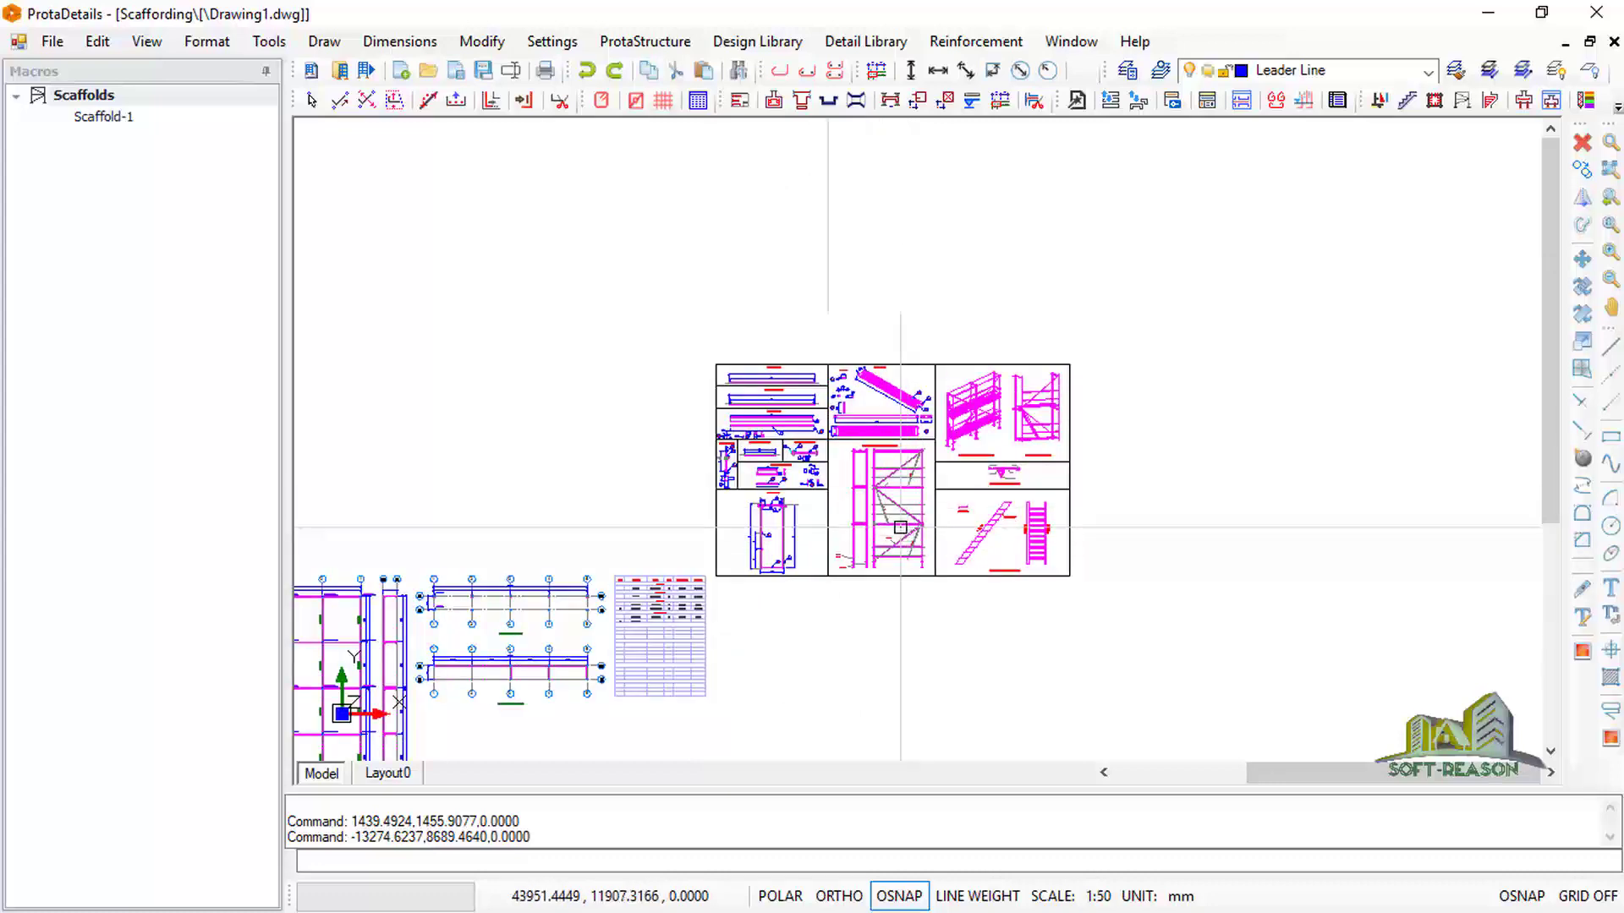
pyautogui.scroll(2, 835, 449)
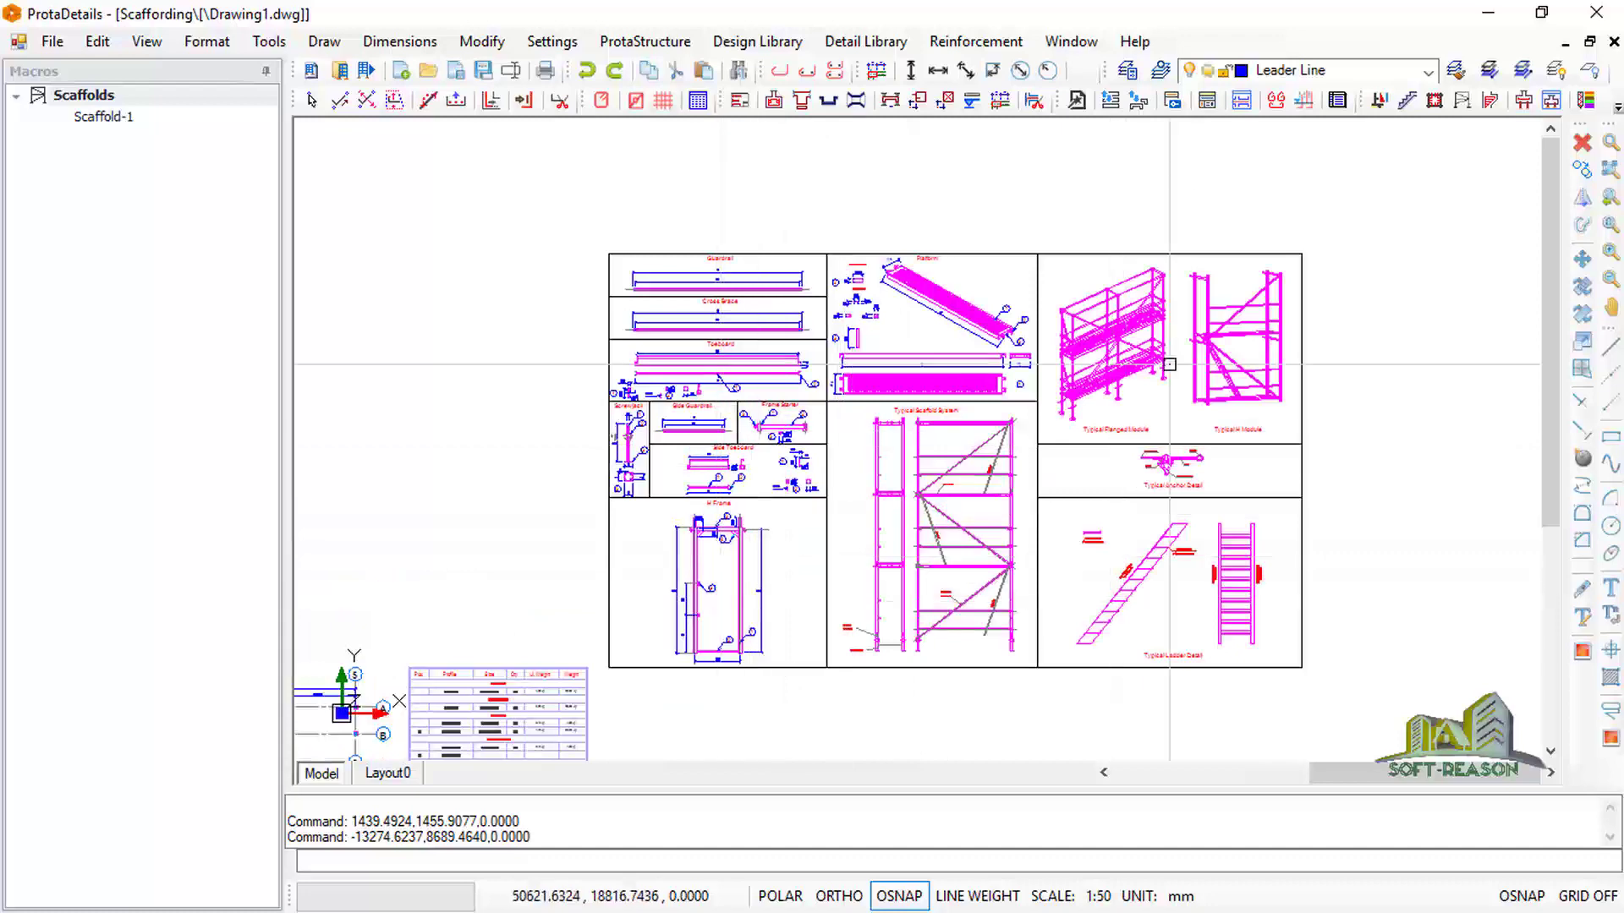
pyautogui.scroll(1, 1157, 321)
pyautogui.scroll(2, 1164, 324)
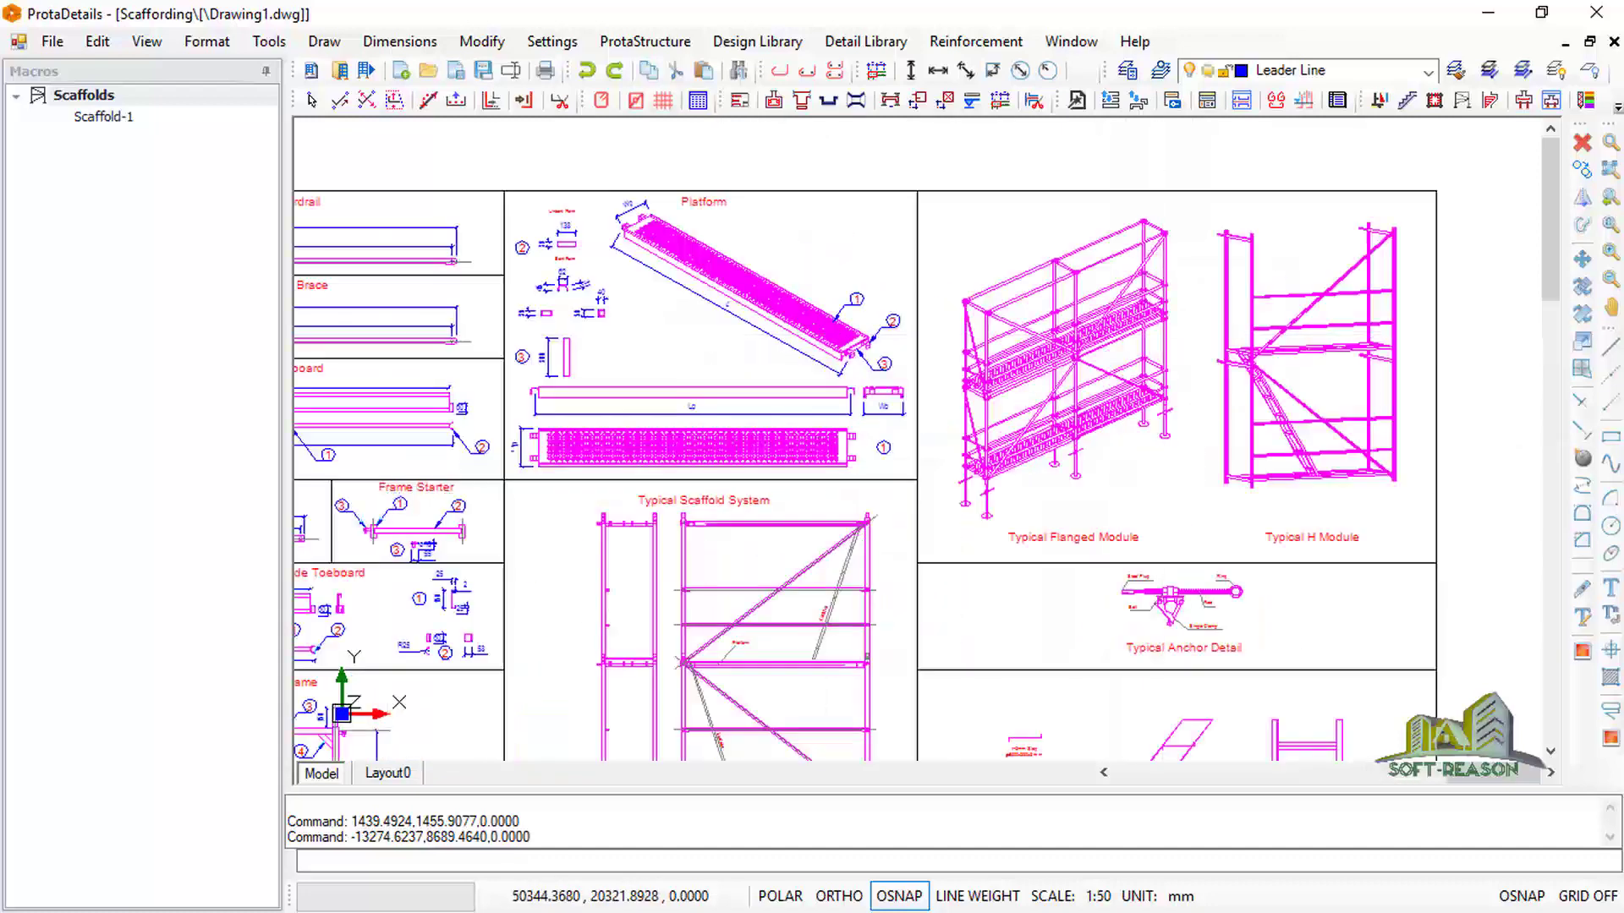
# Examine the Typical Flanged Module view closely, including its perforated platforms, diagonal braces and the tube connectors at the central post
pyautogui.scroll(1, 1158, 337)
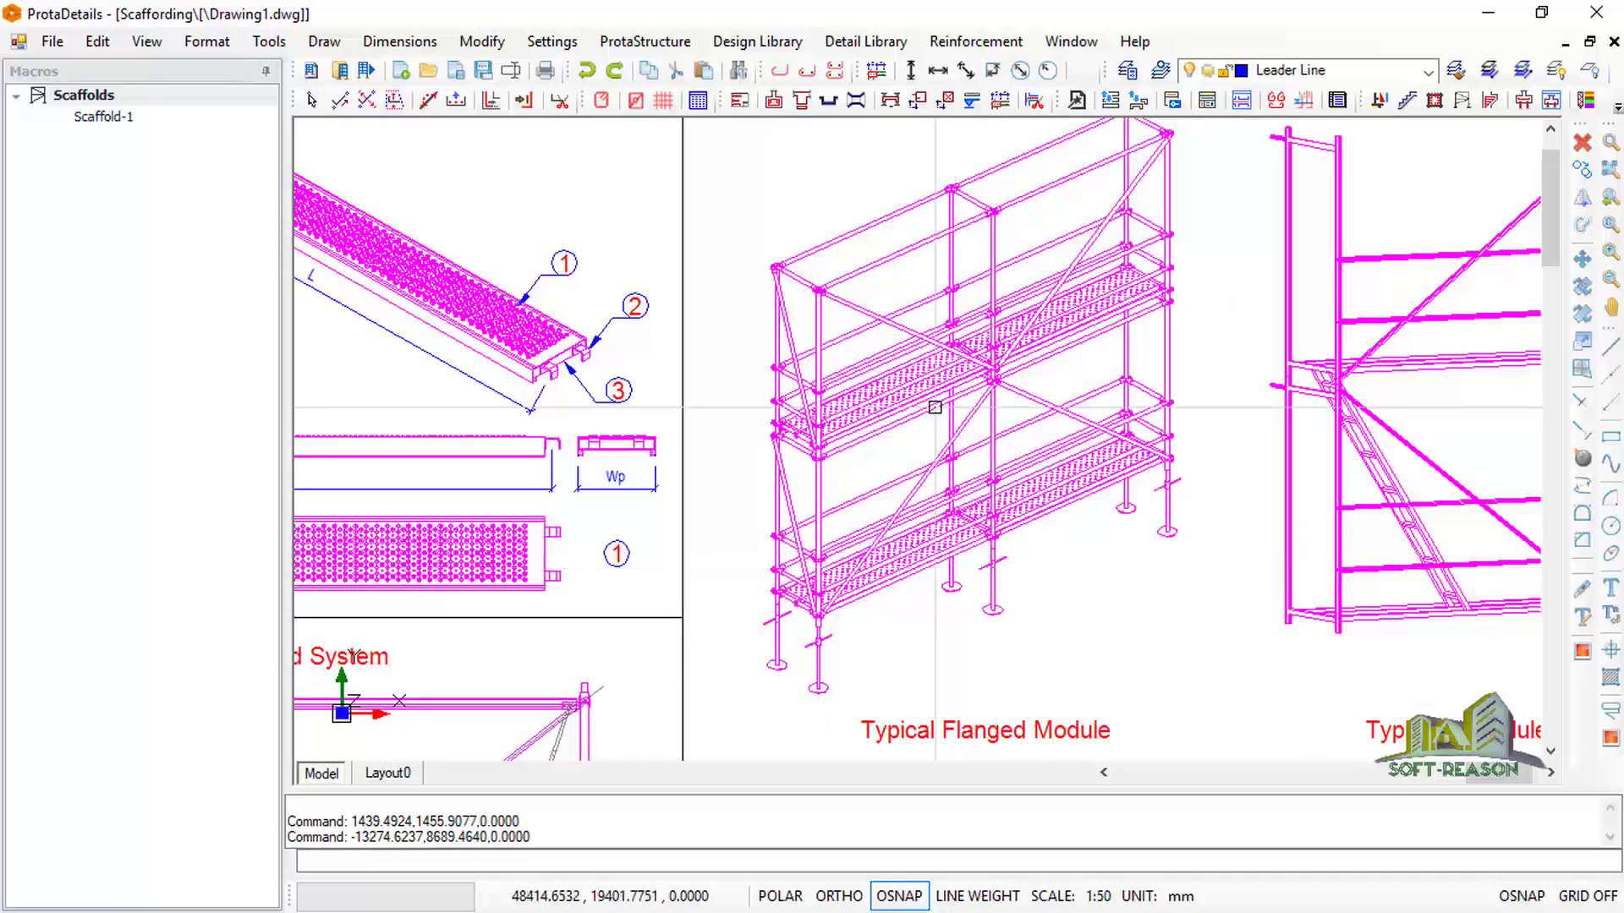
pyautogui.moveTo(907, 425); pyautogui.dragTo(910, 416, button='middle')
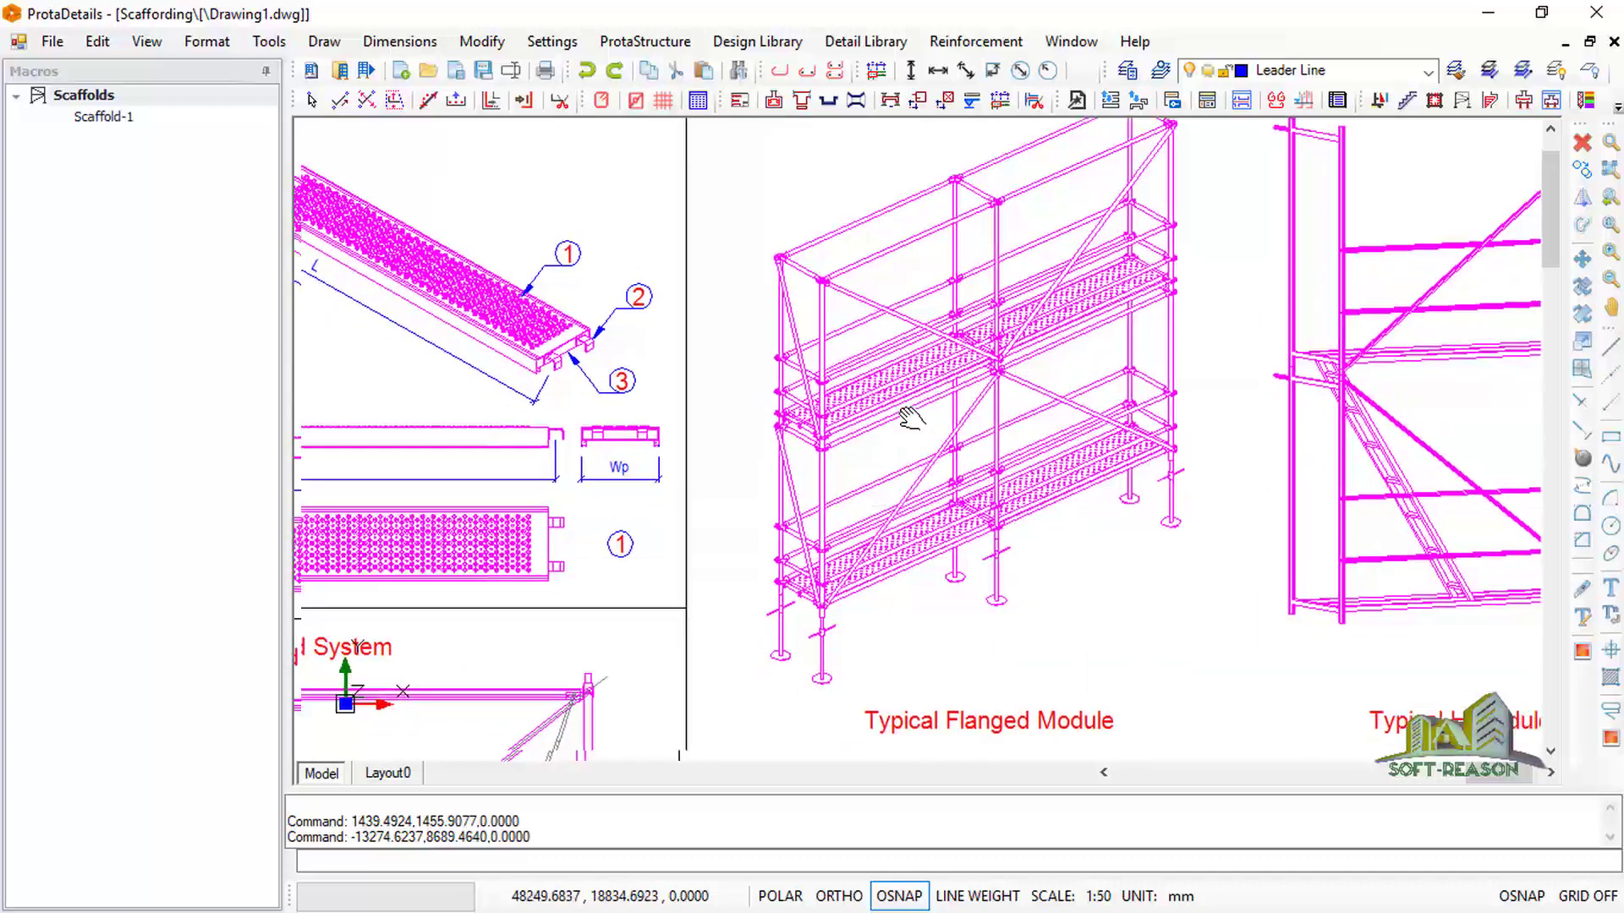
pyautogui.scroll(5, 960, 550)
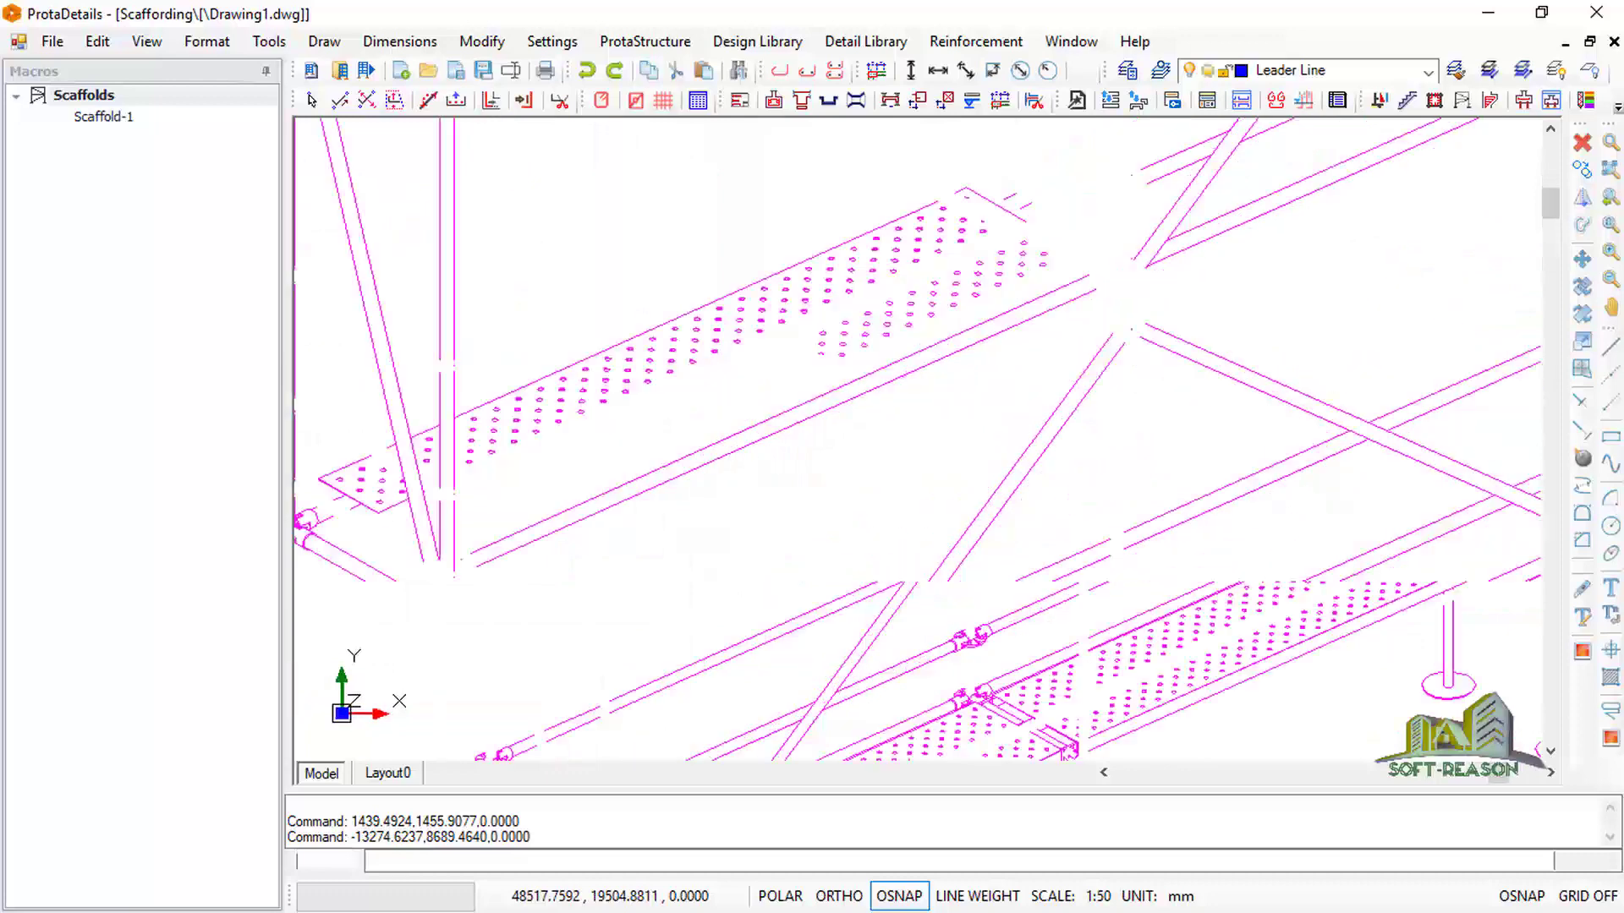
pyautogui.scroll(-5, 972, 677)
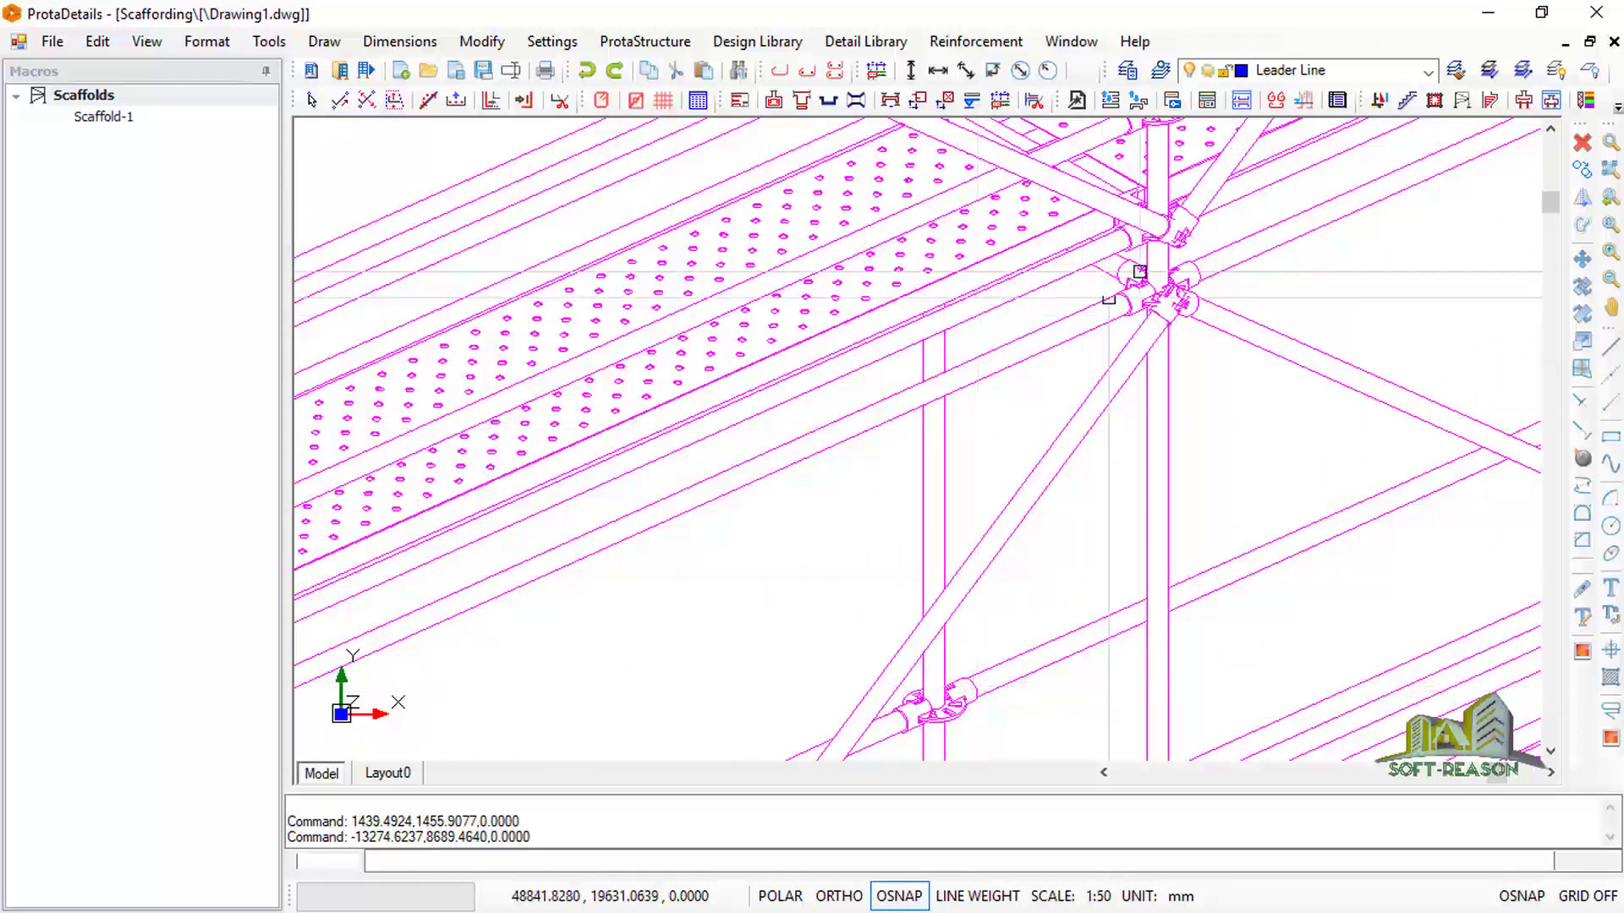
pyautogui.scroll(5, 1144, 267)
pyautogui.scroll(3, 1188, 342)
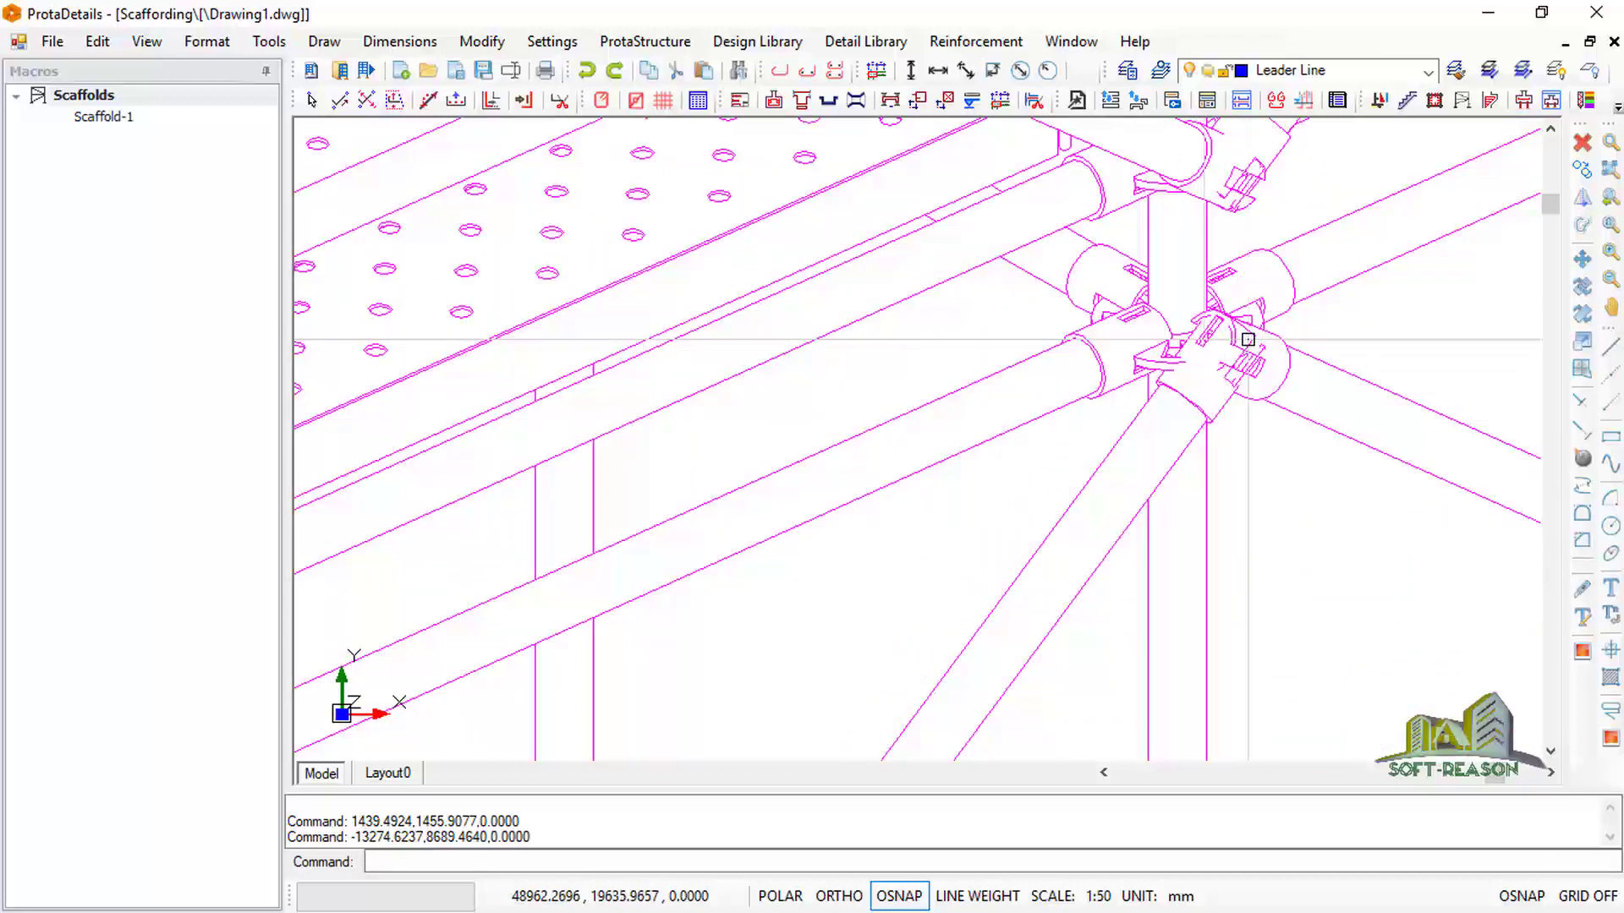
pyautogui.scroll(-5, 1183, 352)
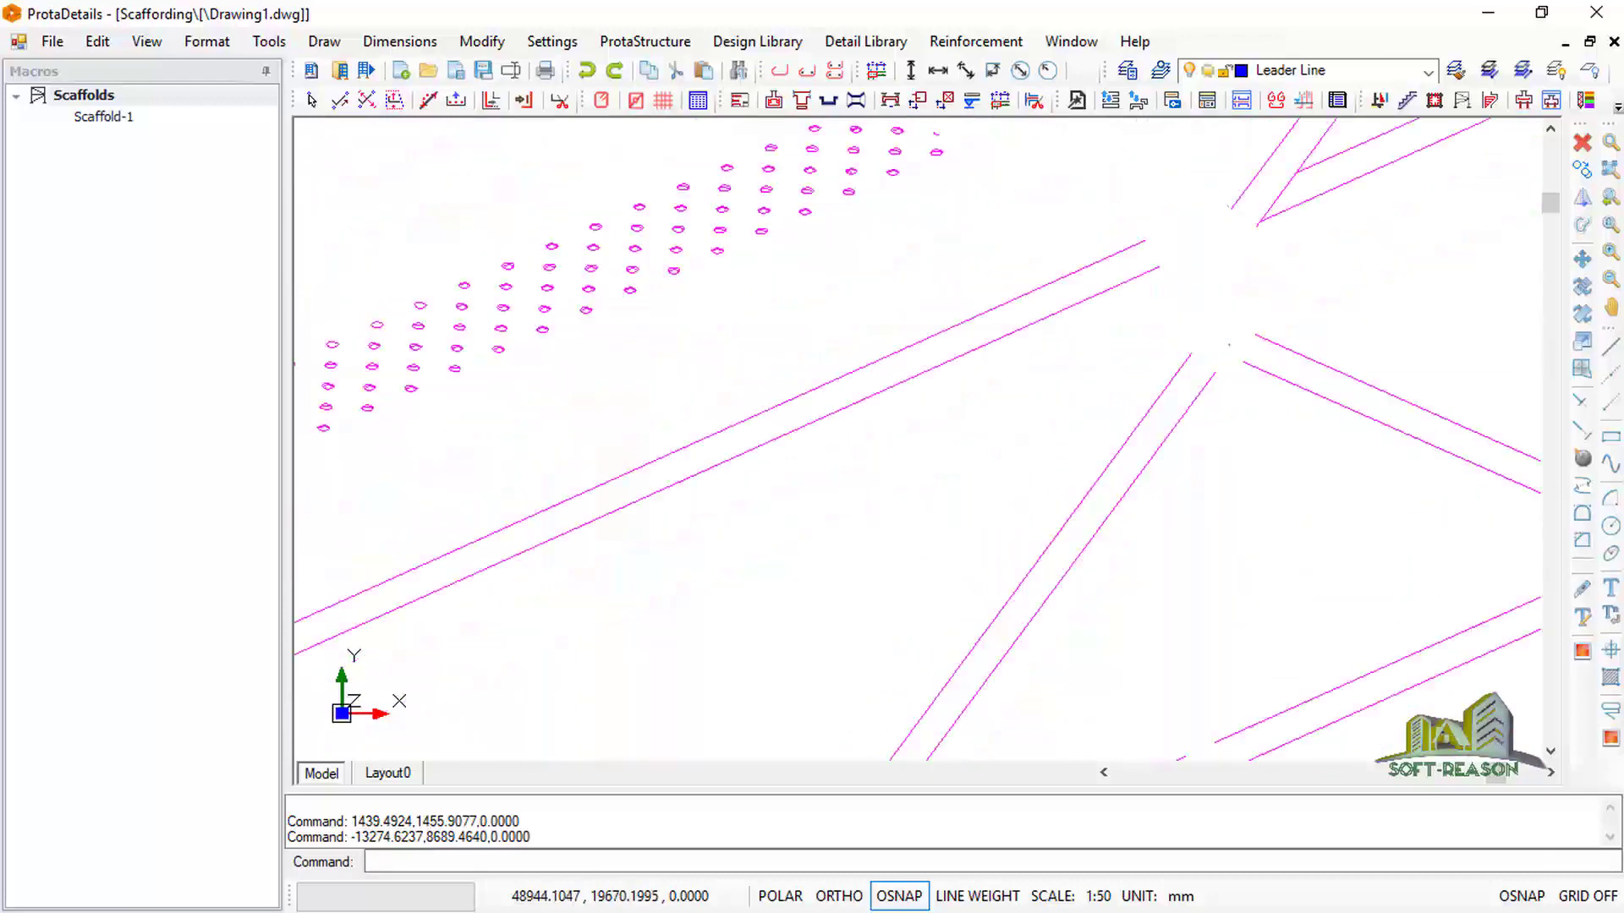
pyautogui.scroll(1, 1167, 324)
pyautogui.scroll(-5, 1167, 325)
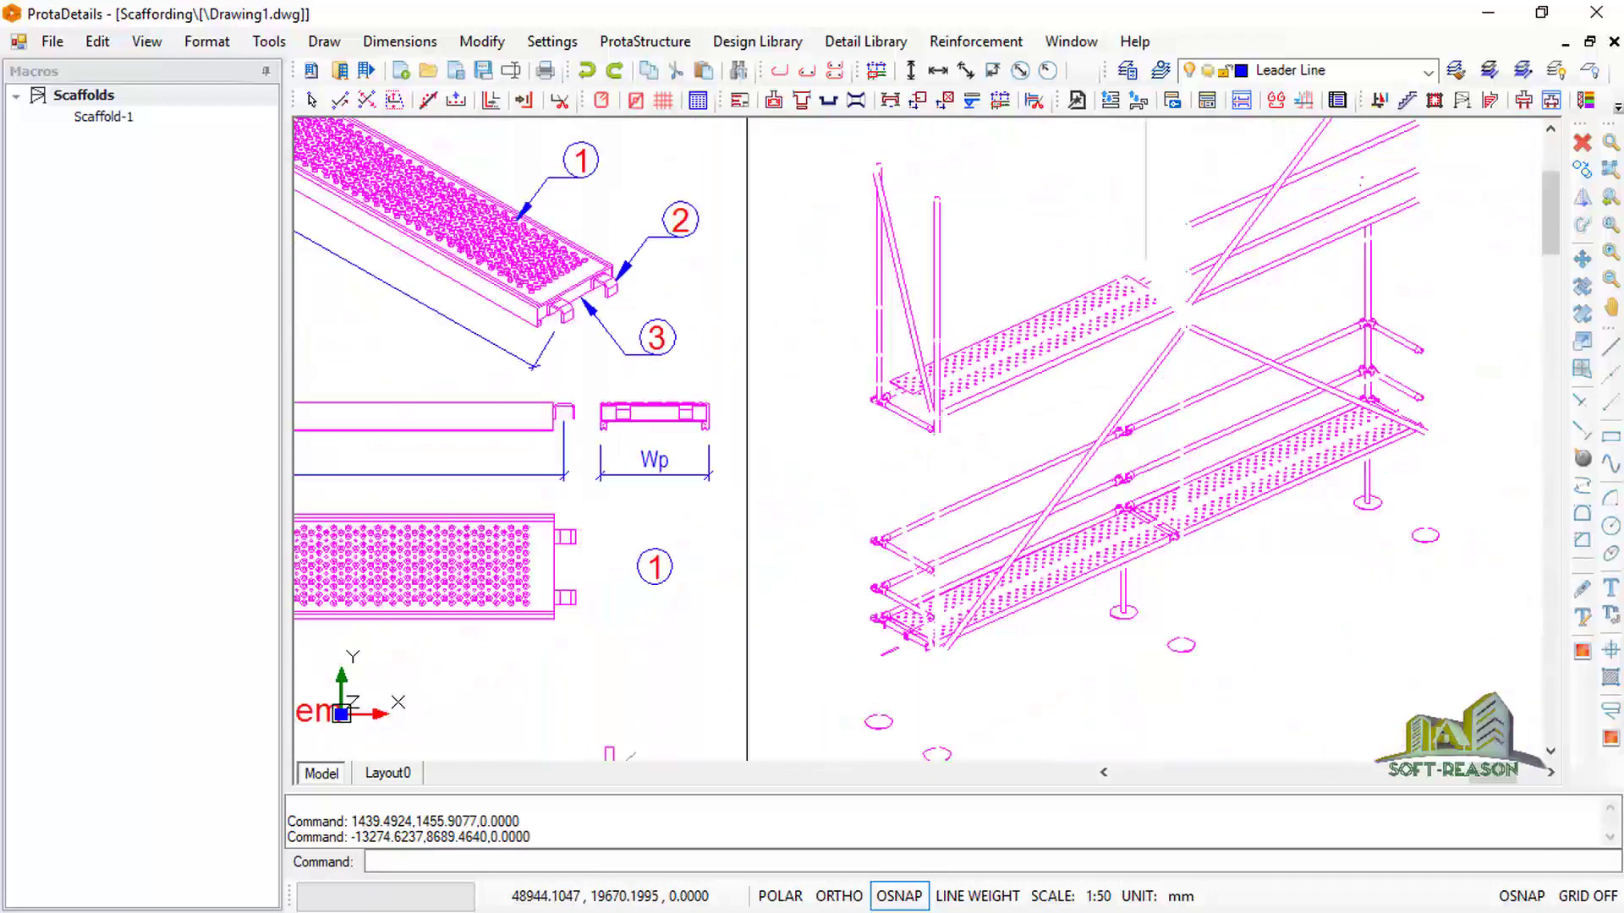
# Examine the Platform detail with its numbered parts and dimensions, and review the overall arrangement of elevations, plans, material table and detail sheet
pyautogui.scroll(2, 1134, 352)
pyautogui.scroll(-4, 1133, 351)
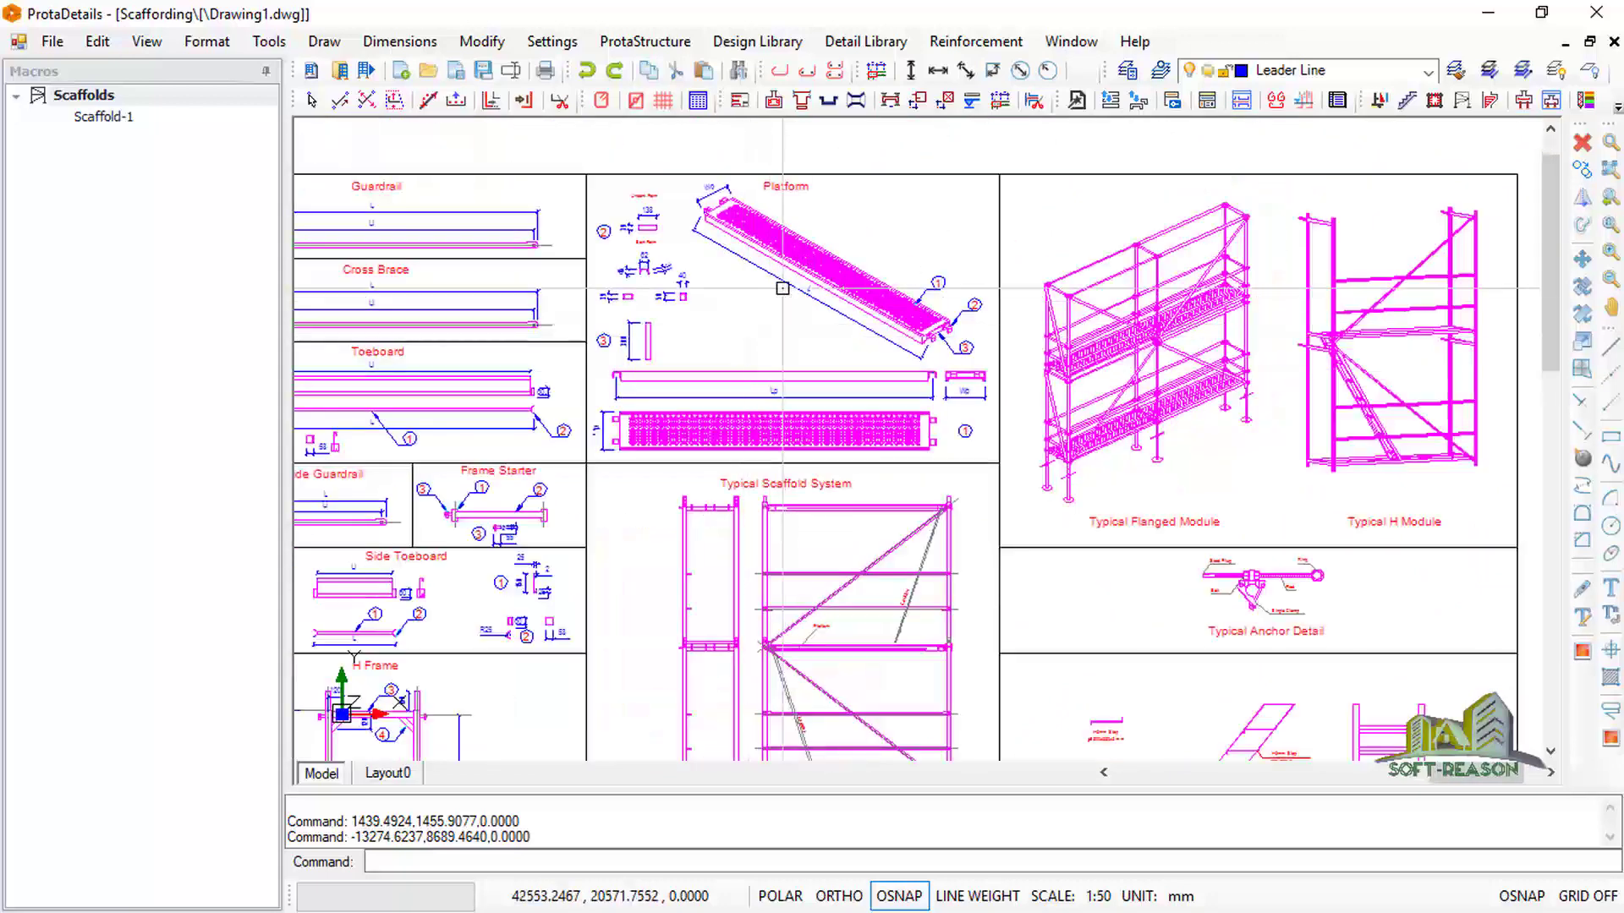
pyautogui.scroll(2, 800, 198)
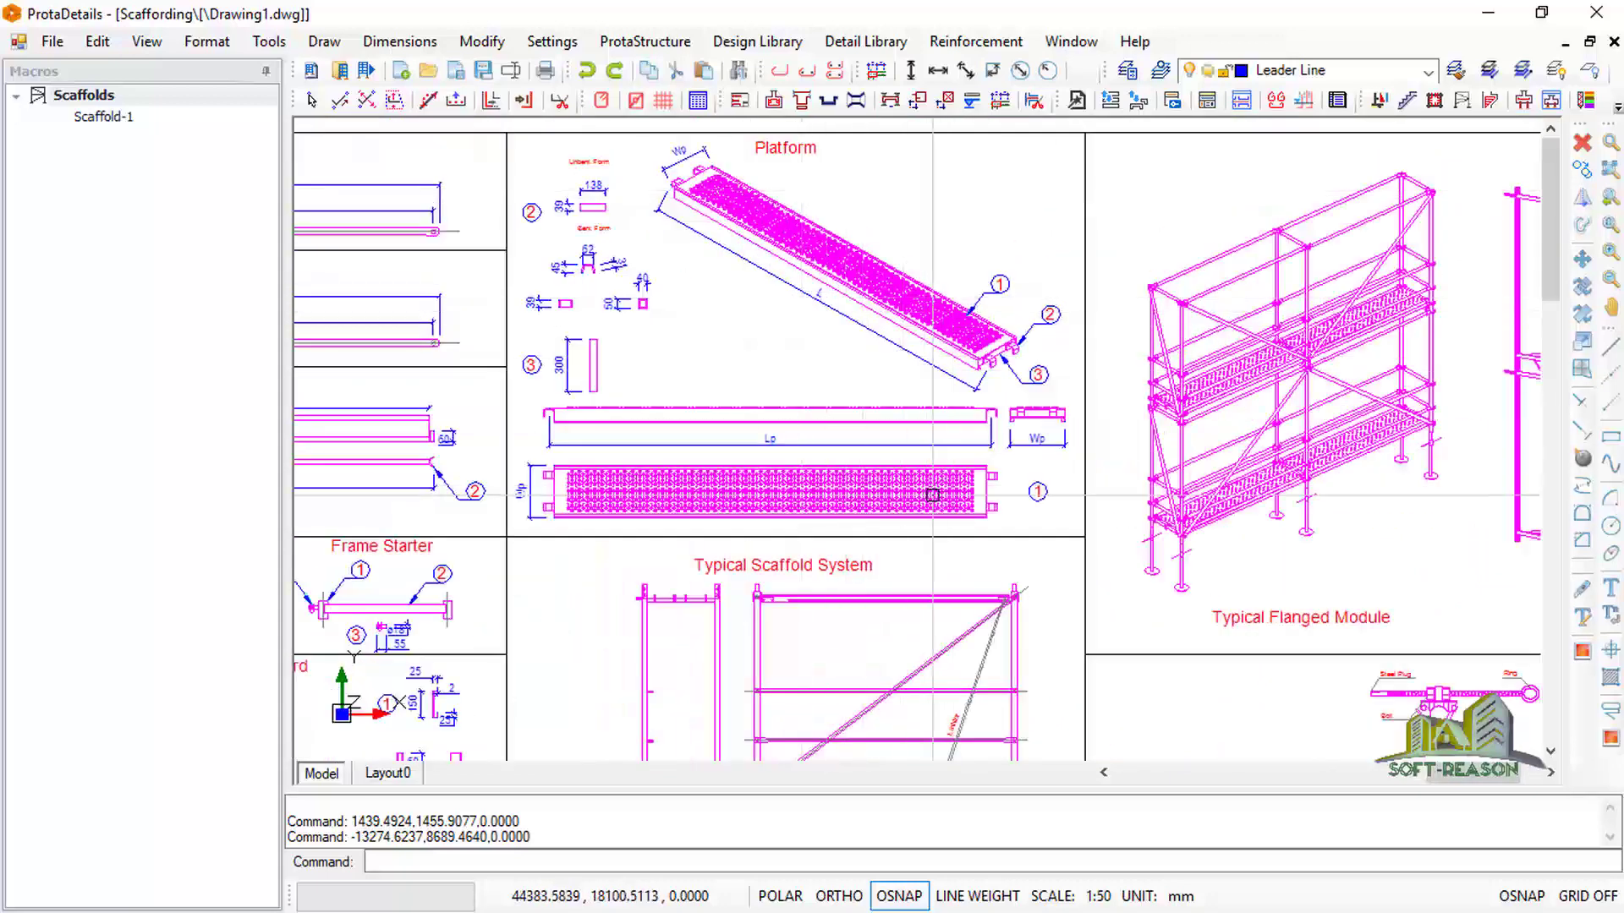
pyautogui.scroll(-8, 727, 462)
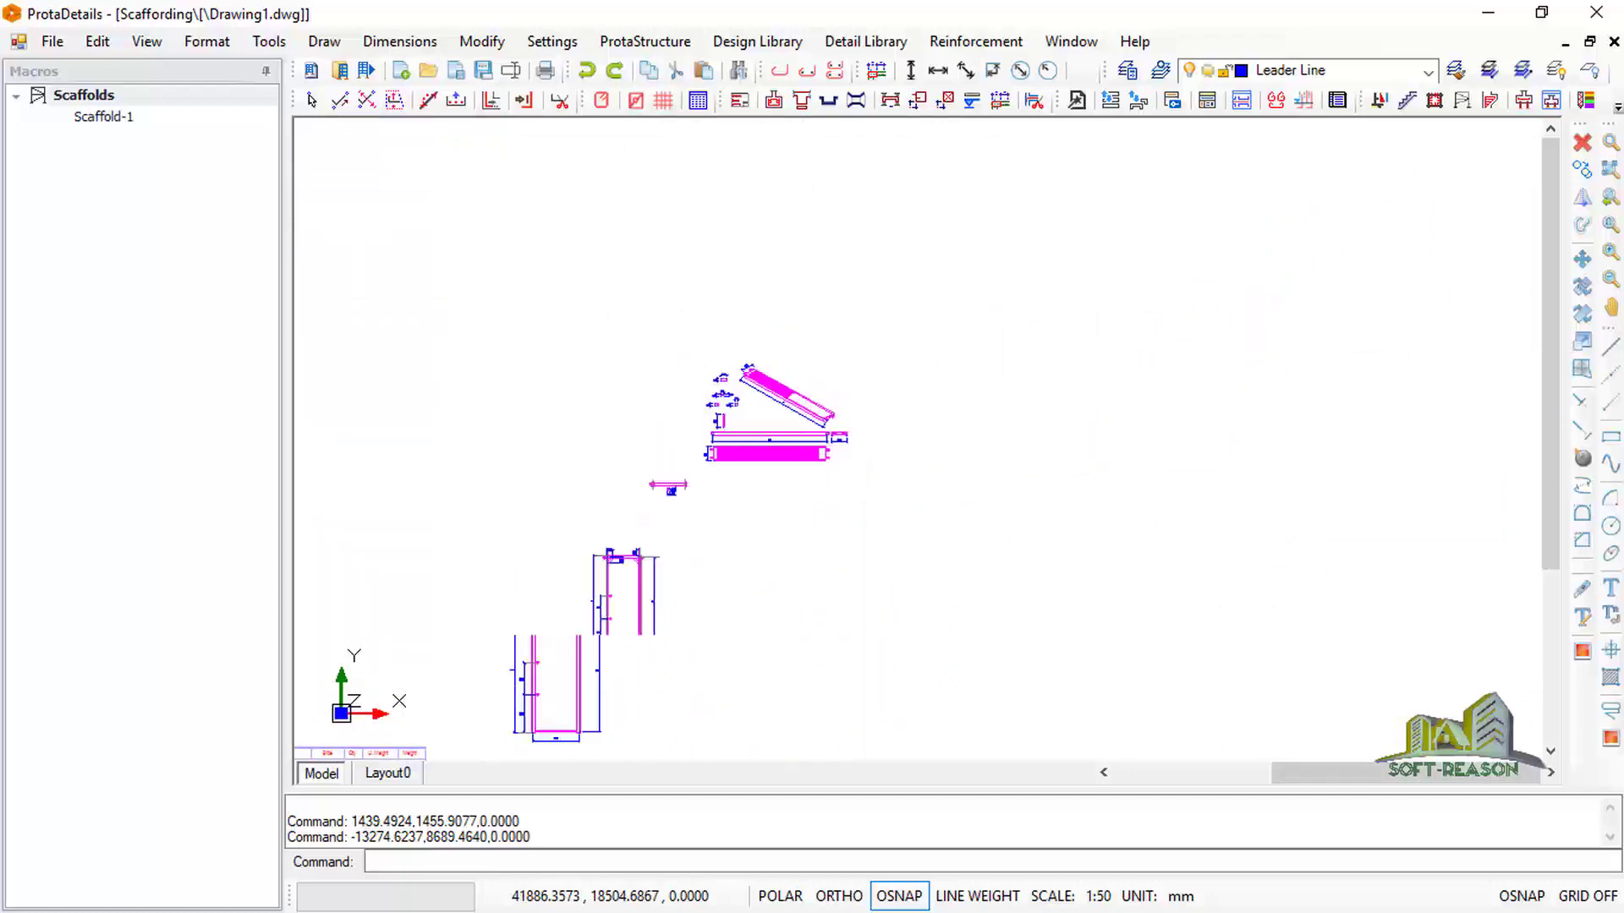
pyautogui.scroll(-4, 858, 378)
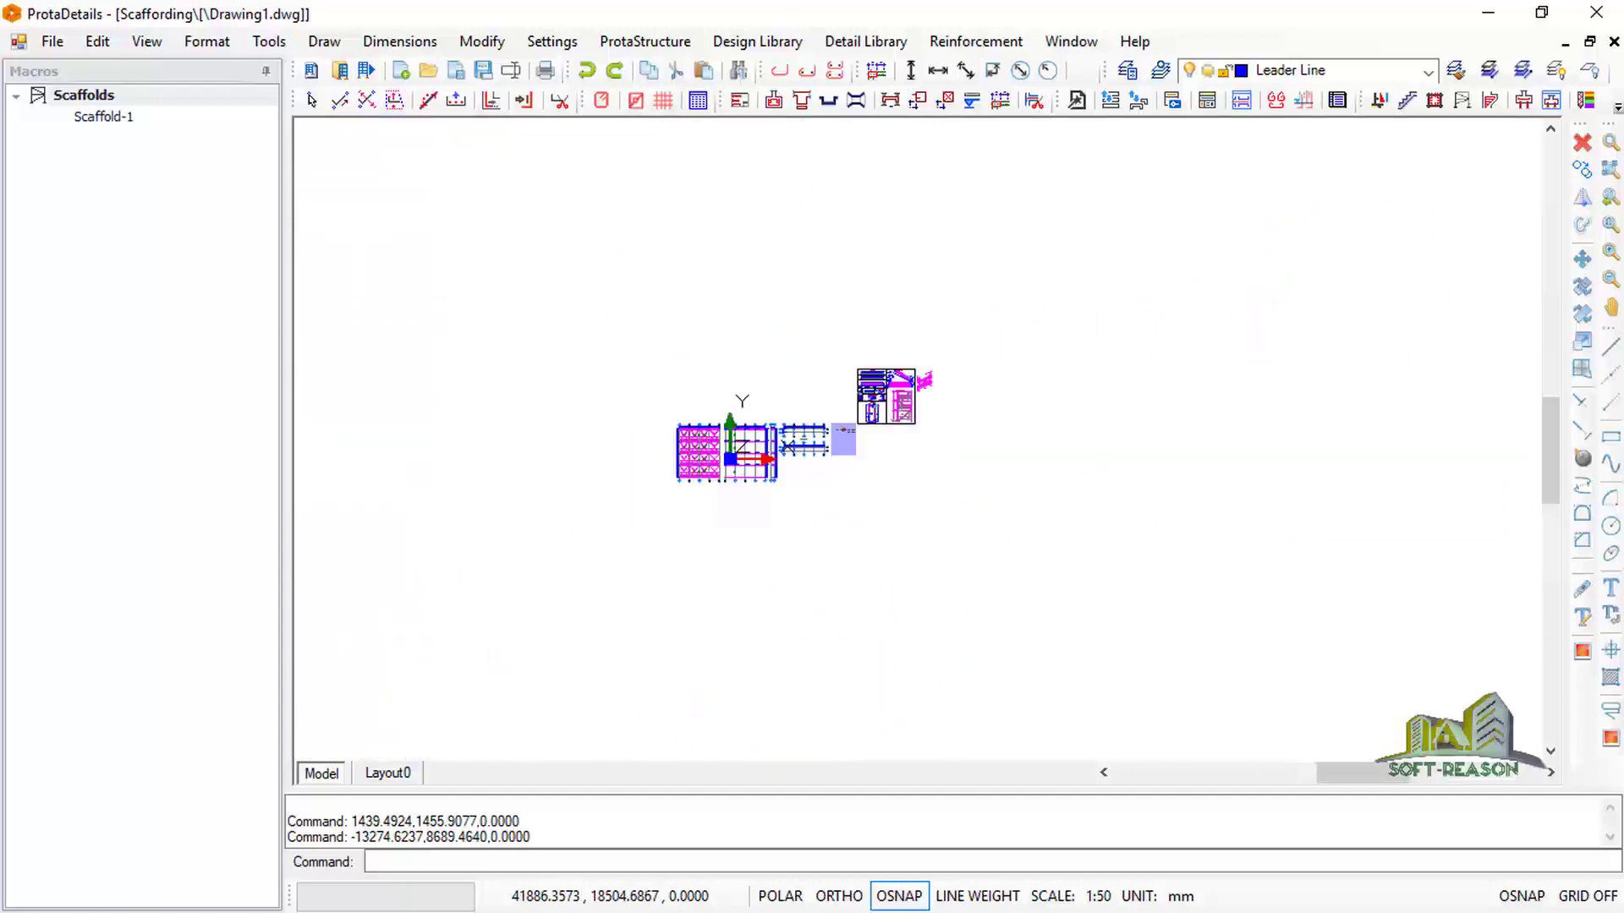
pyautogui.scroll(3, 865, 409)
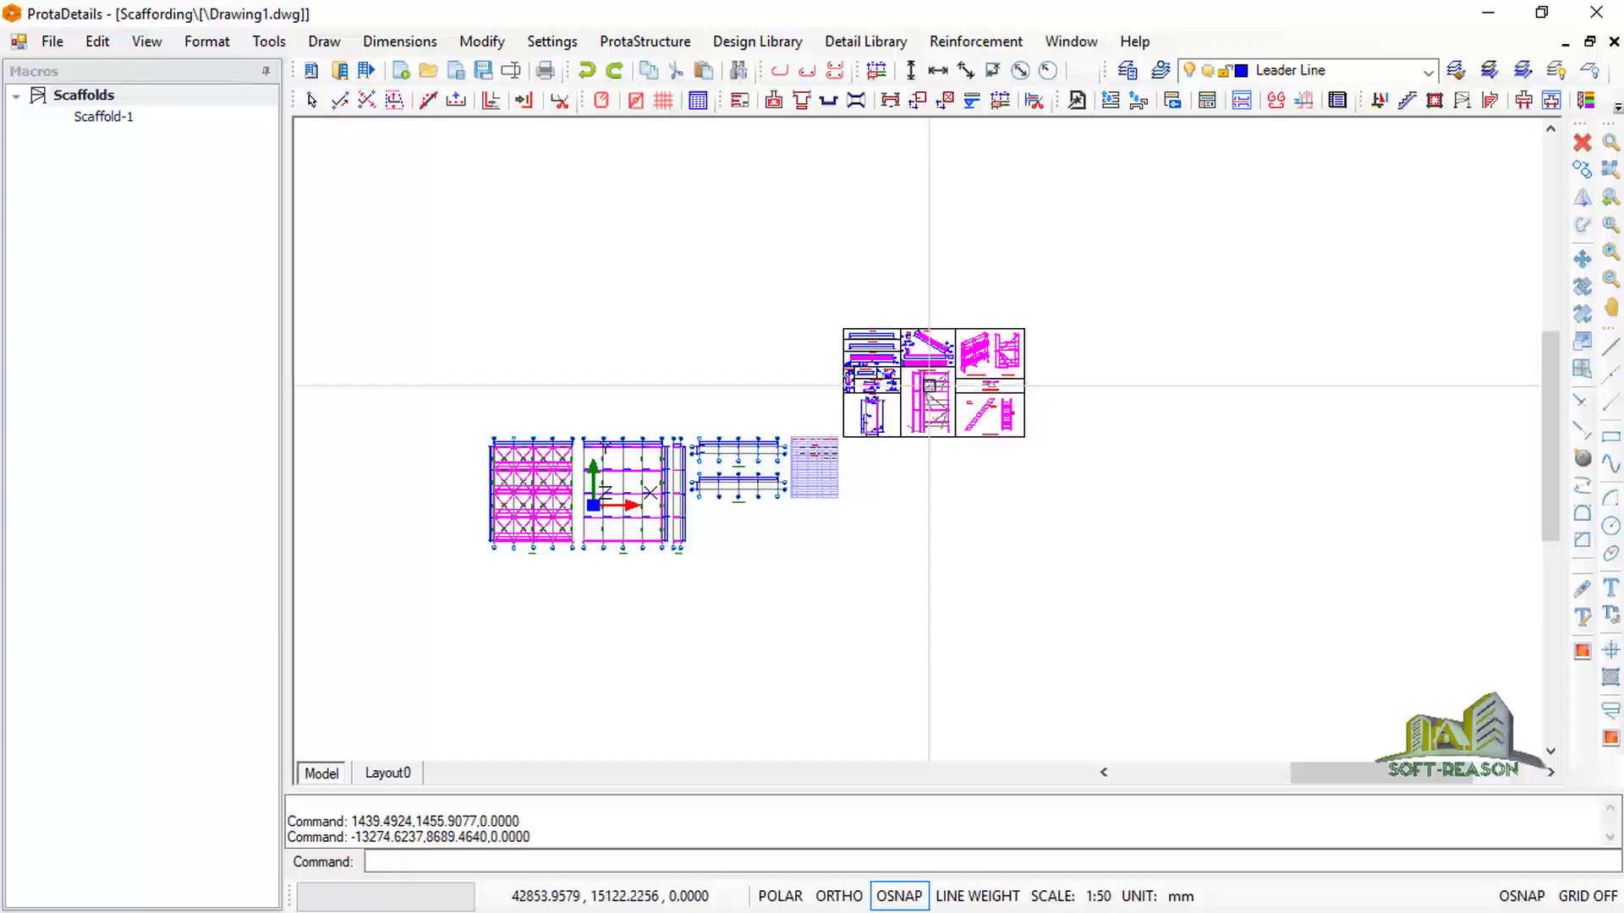
pyautogui.scroll(2, 919, 400)
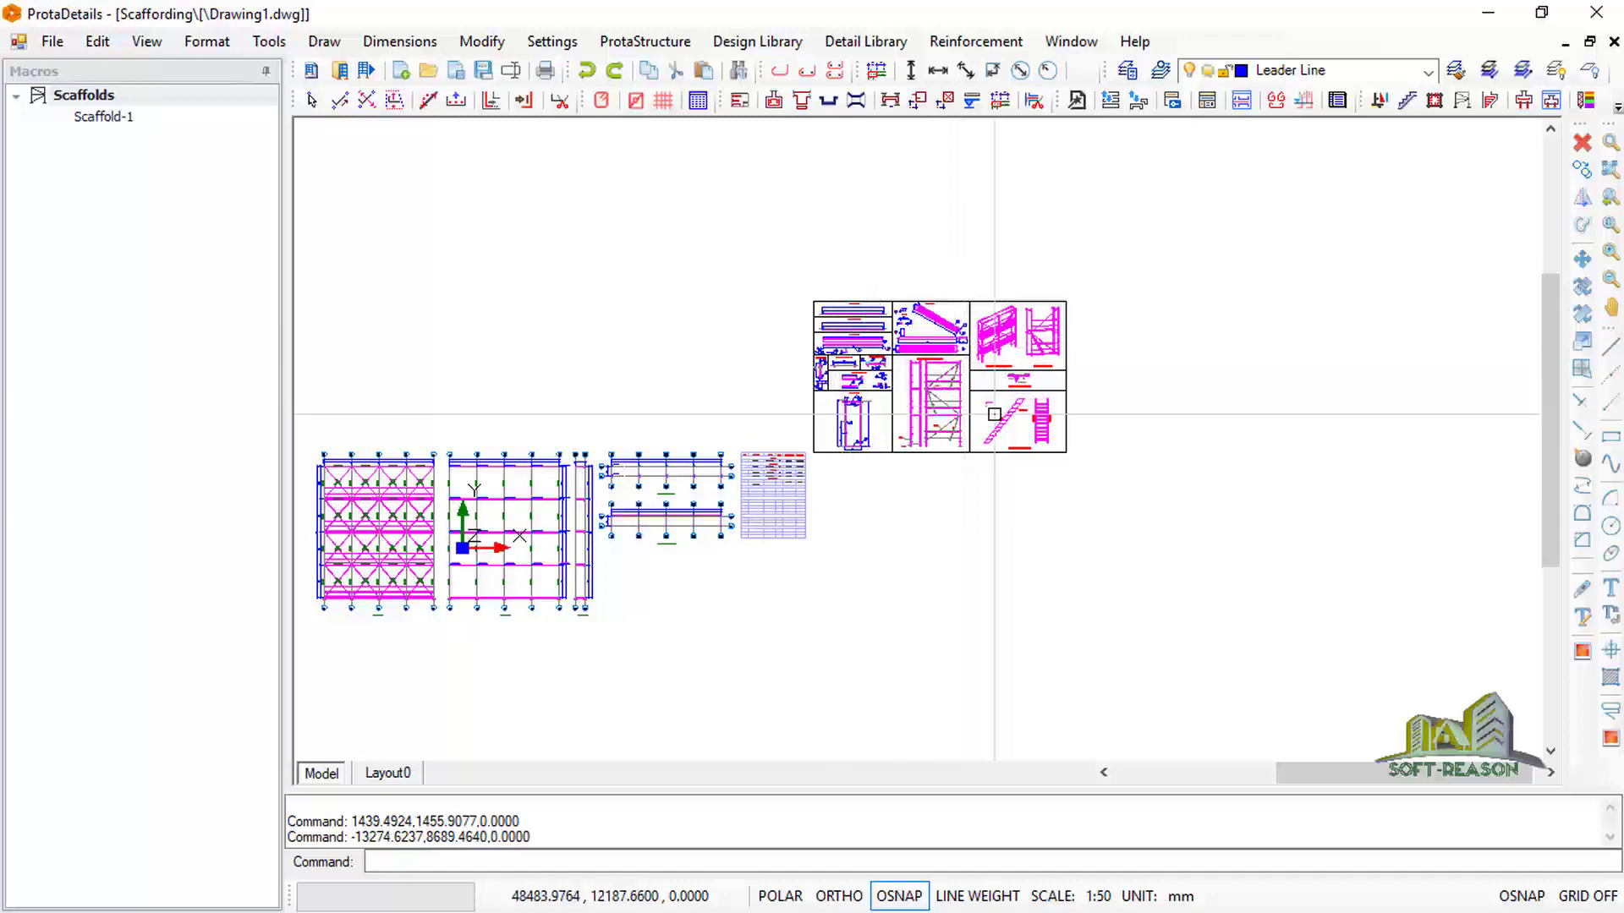
pyautogui.scroll(2, 1010, 361)
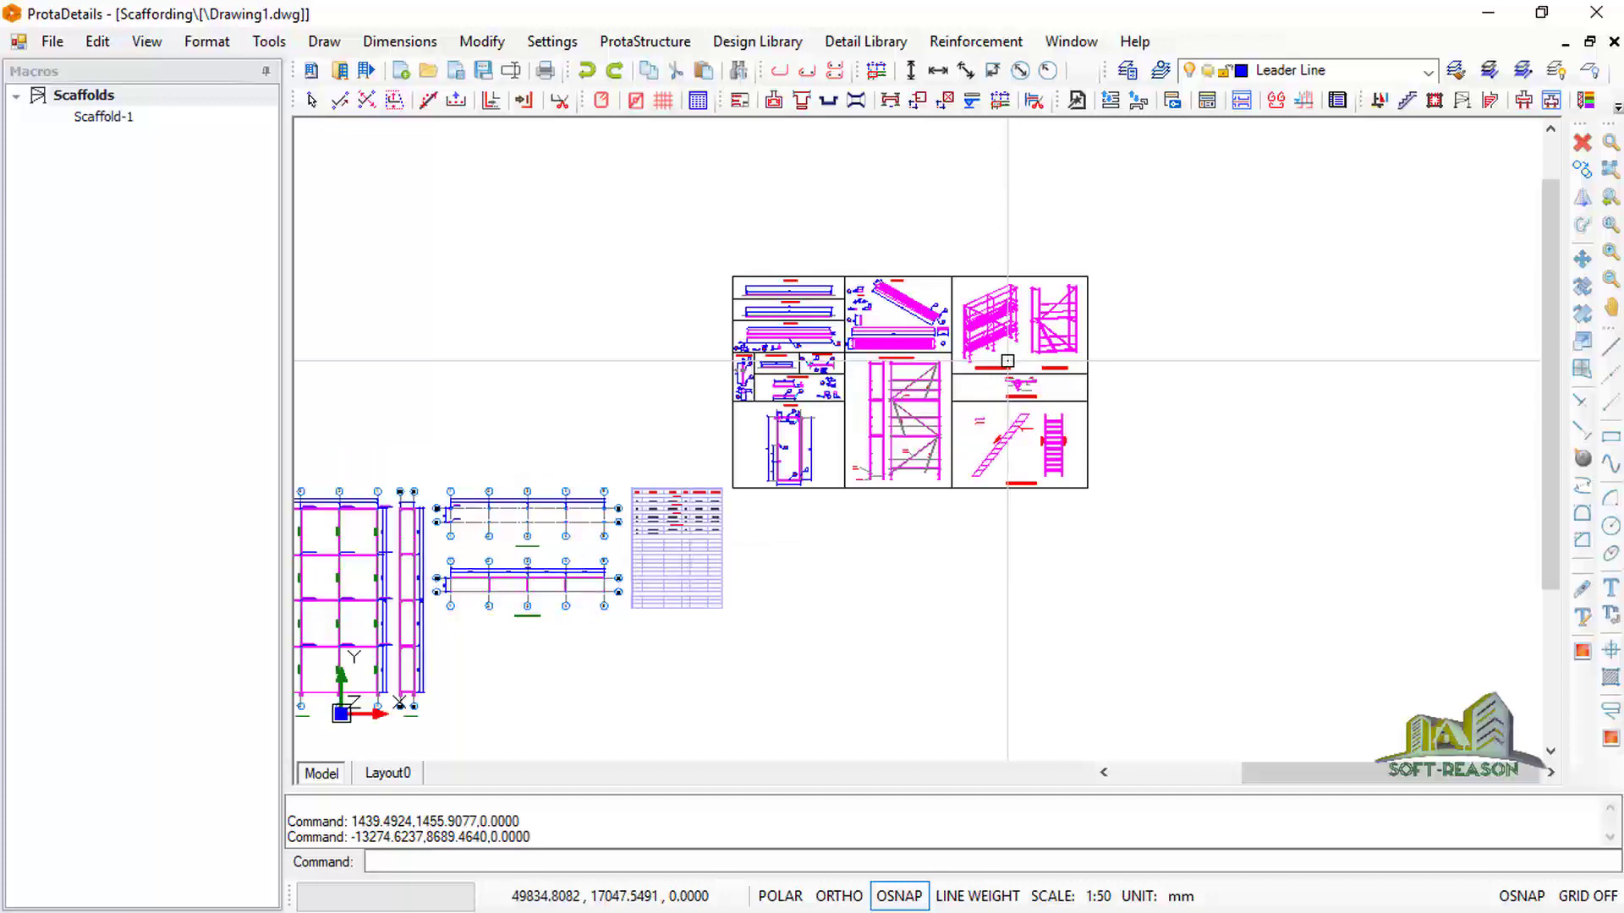